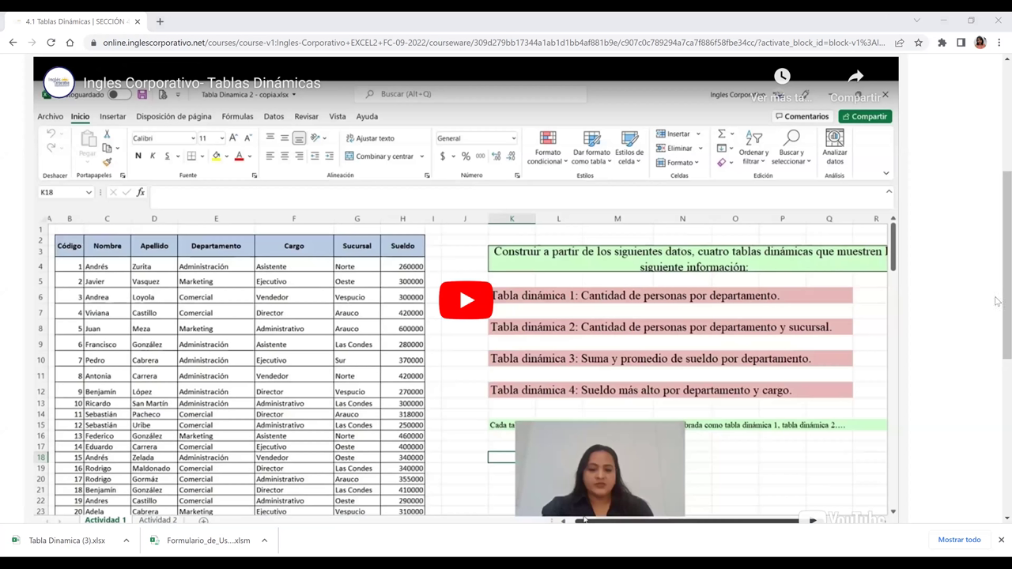
# - Play the embedded Tablas Dinámicas lesson video in full screen
pyautogui.scroll(-2, 914, 365)
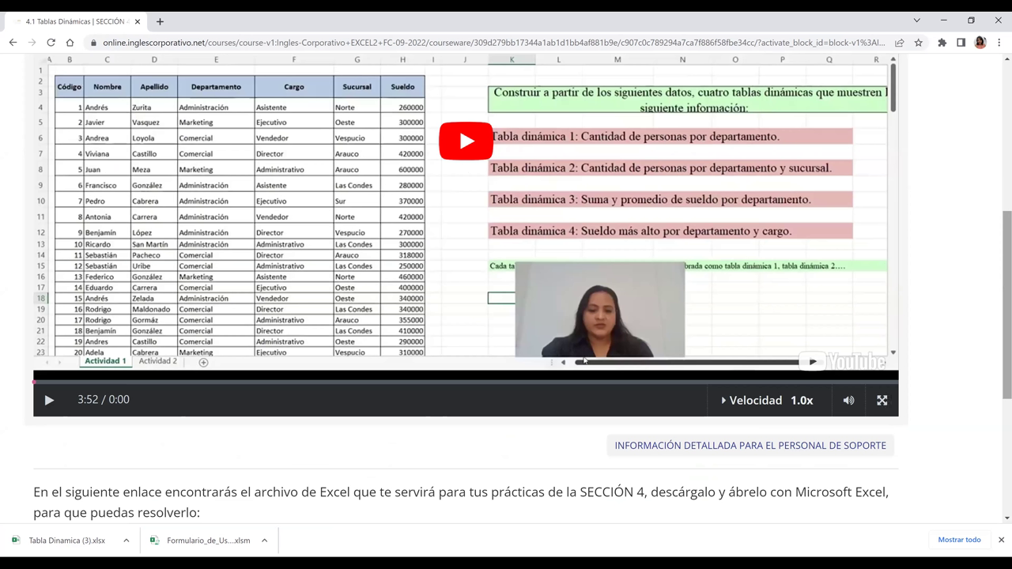
pyautogui.press('f')
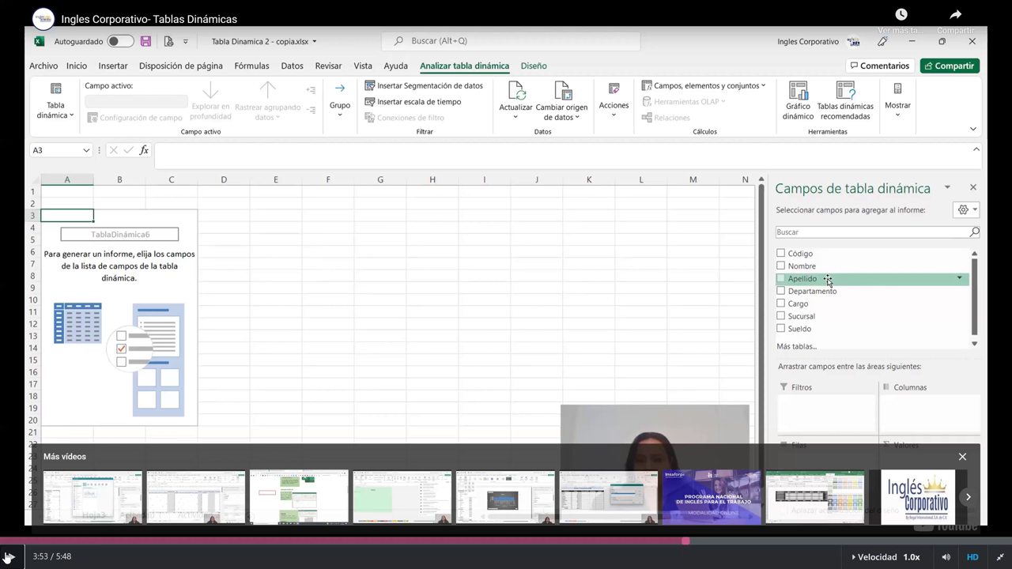
pyautogui.click(8, 558)
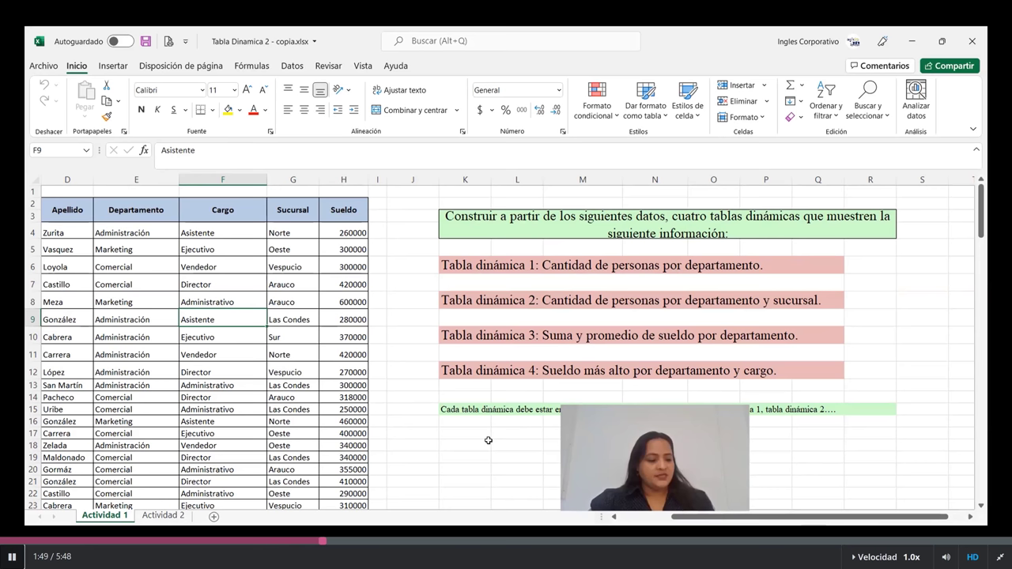
# - Open the recommended PivotTables for the employee data on the Actividad 1 sheet
pyautogui.click(466, 449)
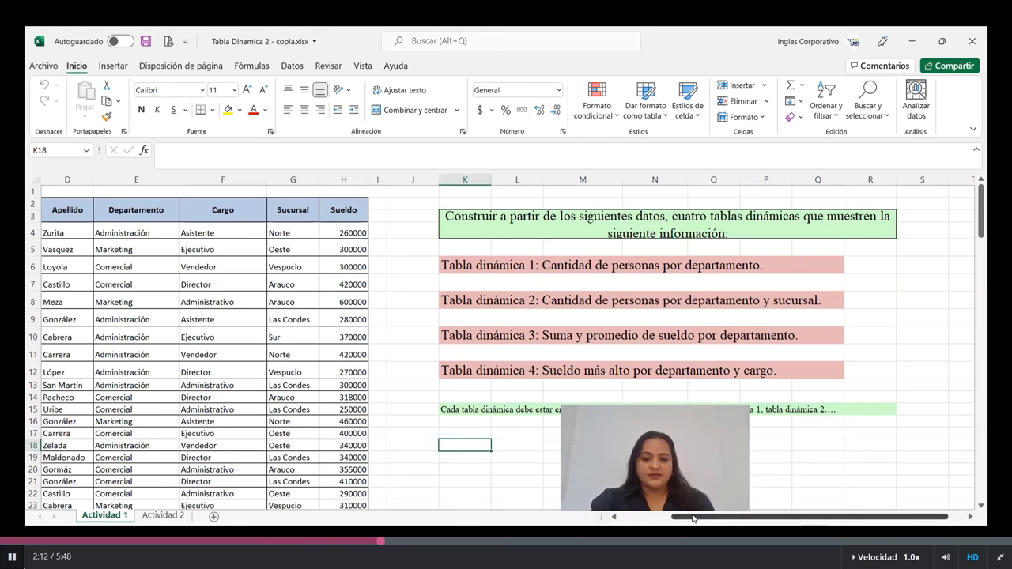
pyautogui.moveTo(692, 518); pyautogui.dragTo(641, 518)
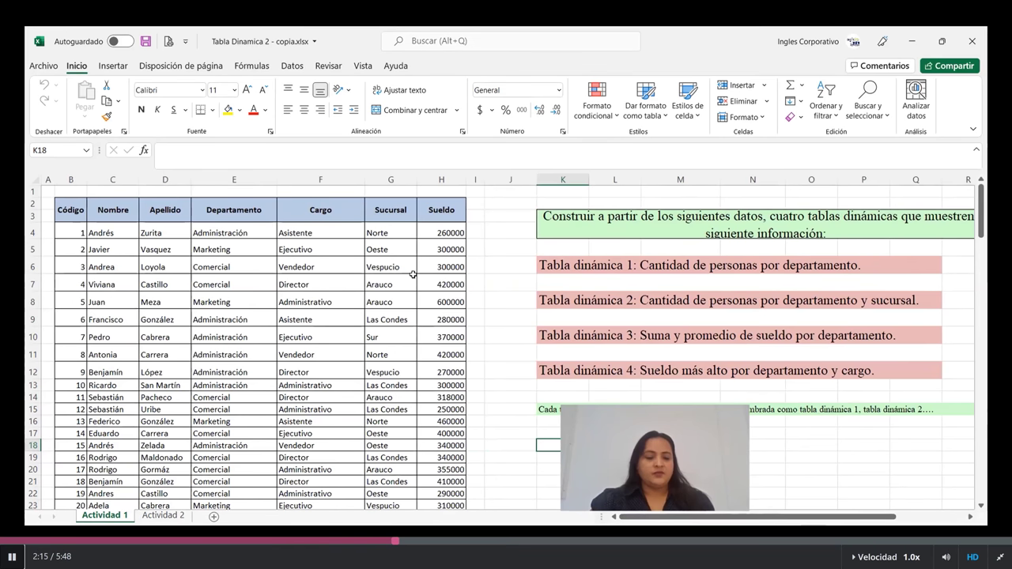
pyautogui.click(234, 302)
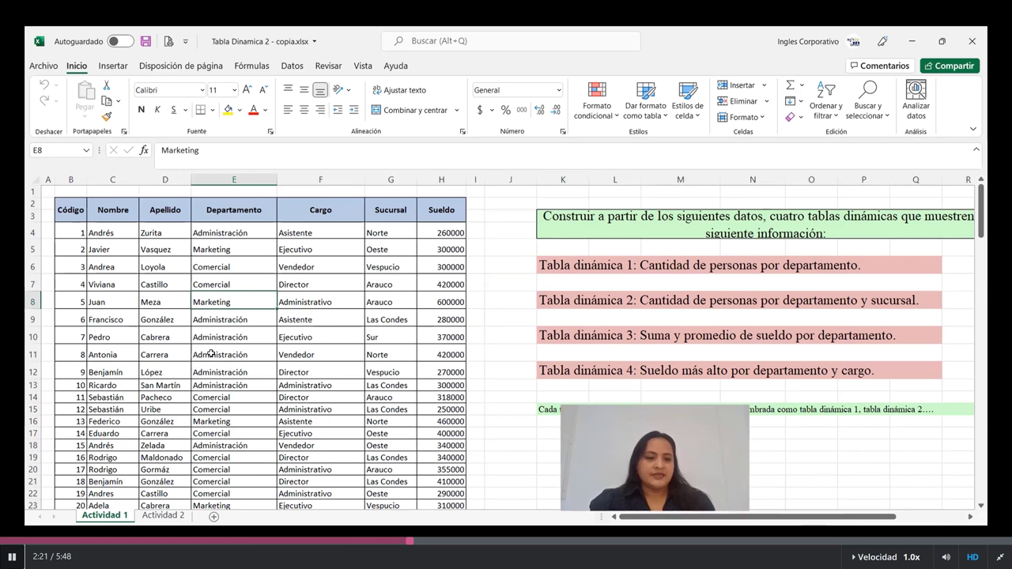
pyautogui.press('Left')
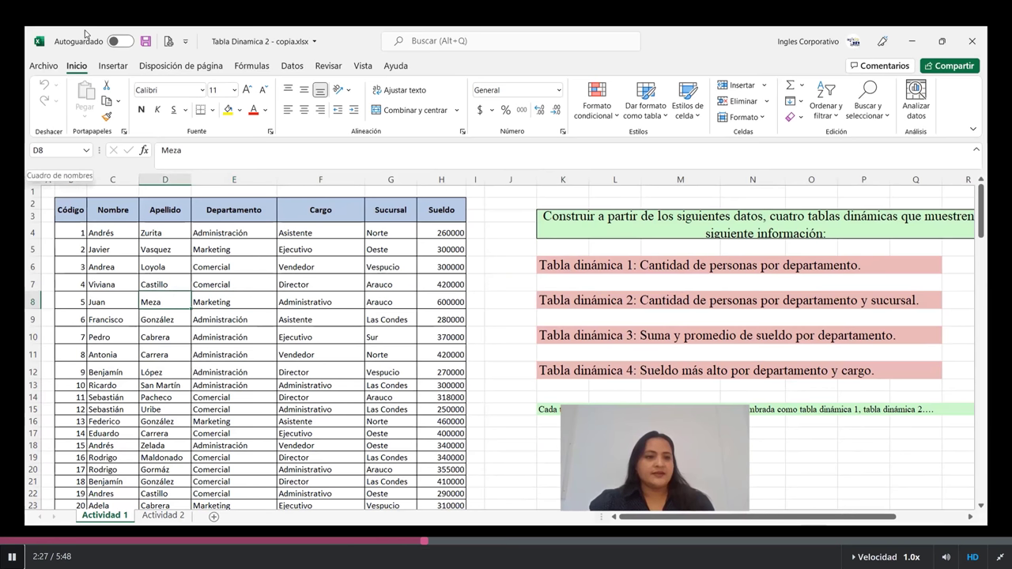
pyautogui.click(114, 68)
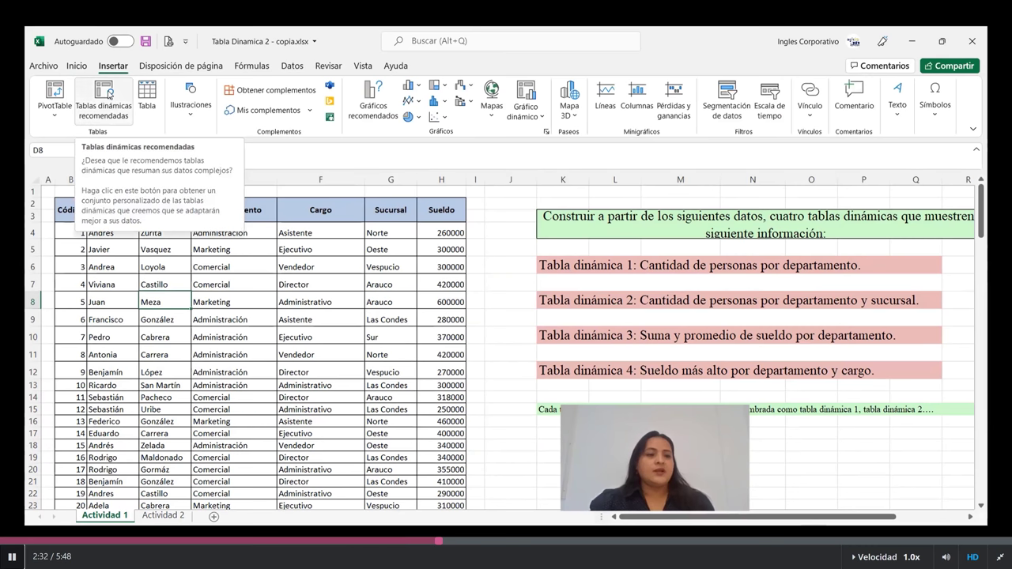
pyautogui.click(110, 93)
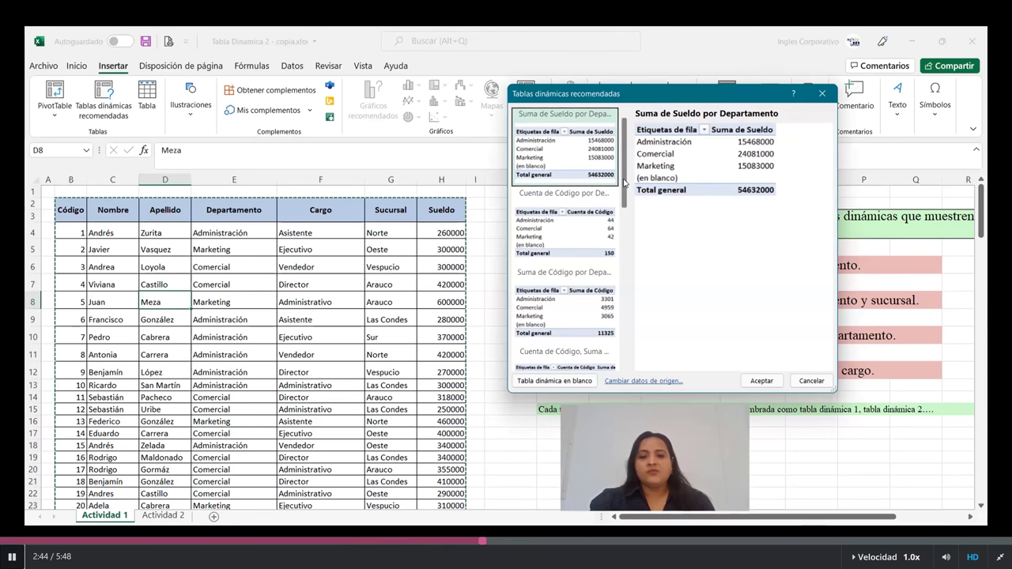
# - Preview the recommended PivotTables, including the code count and sum by department and the salary sums by branch and by job position
pyautogui.moveTo(624, 183); pyautogui.dragTo(626, 130)
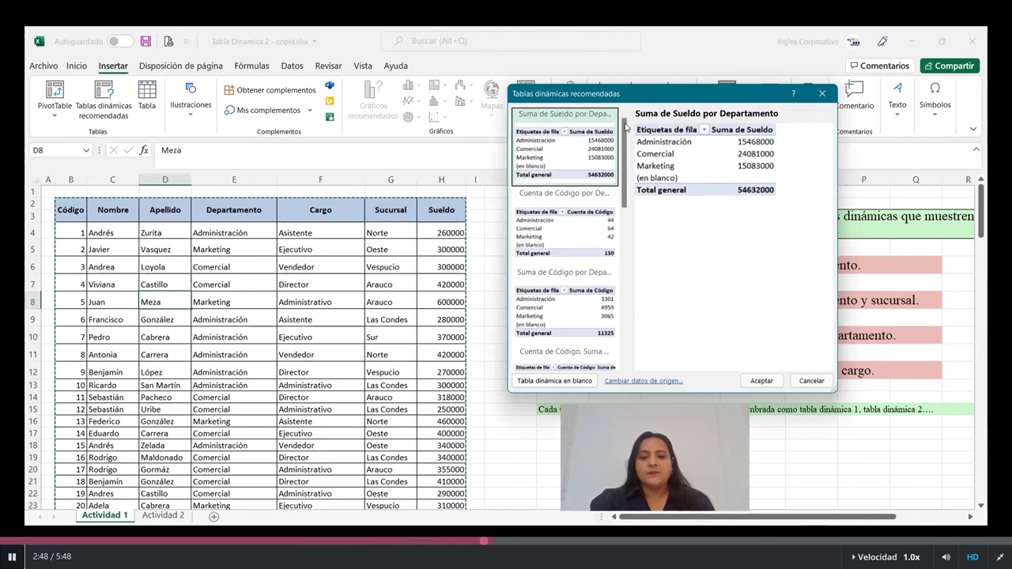
pyautogui.click(570, 181)
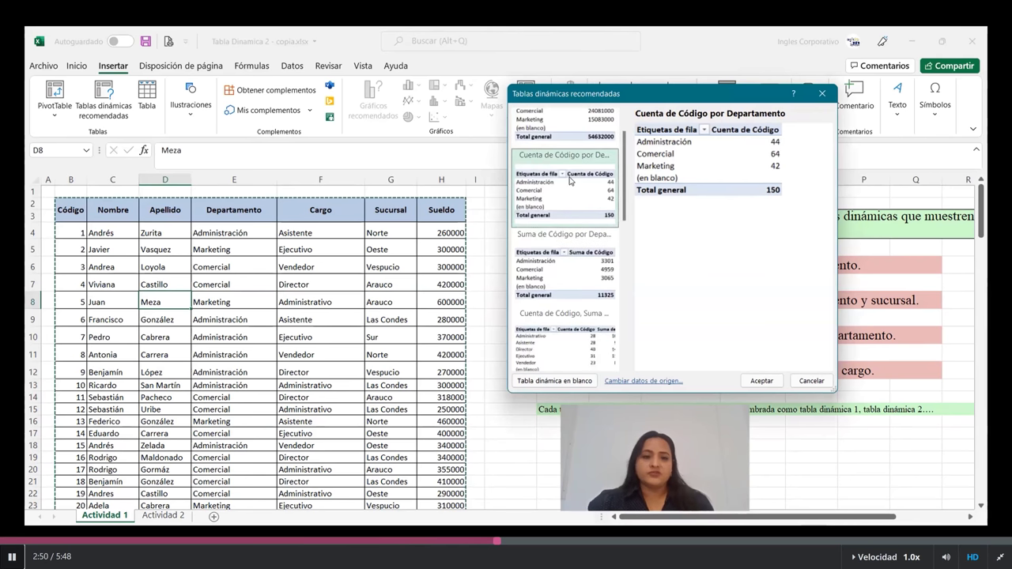
pyautogui.click(567, 258)
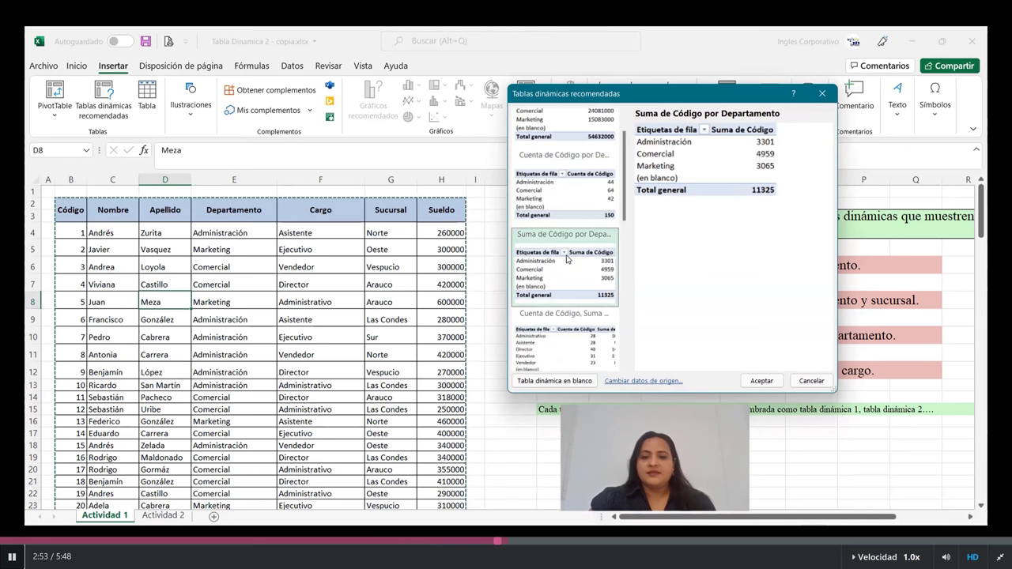
pyautogui.scroll(-3, 624, 265)
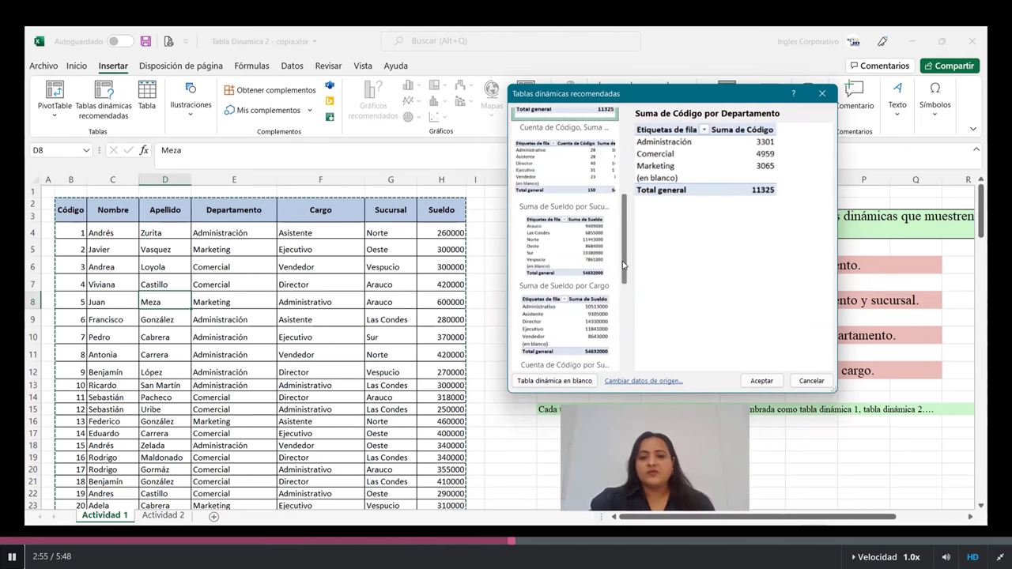
pyautogui.click(551, 231)
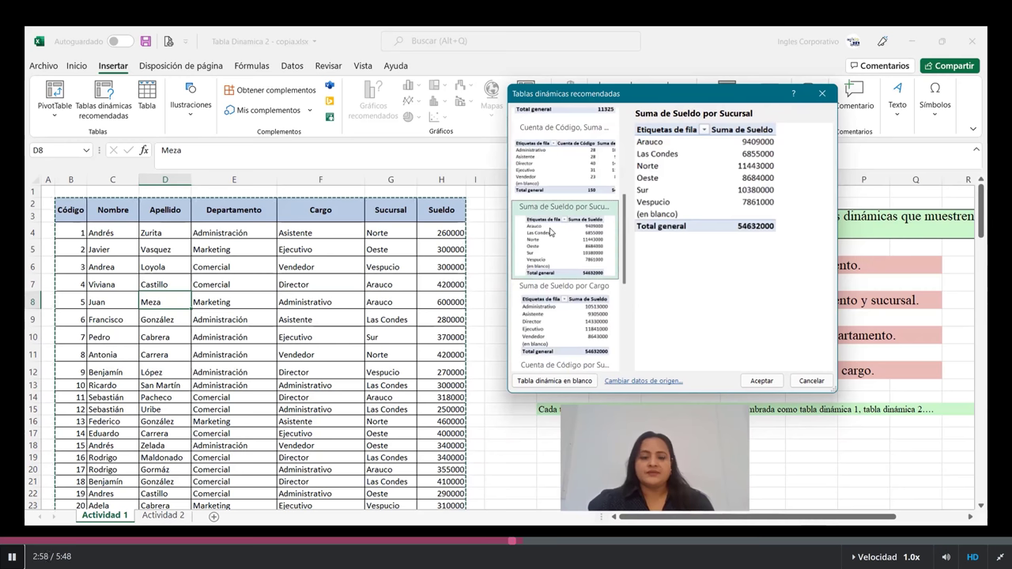
pyautogui.press('Down')
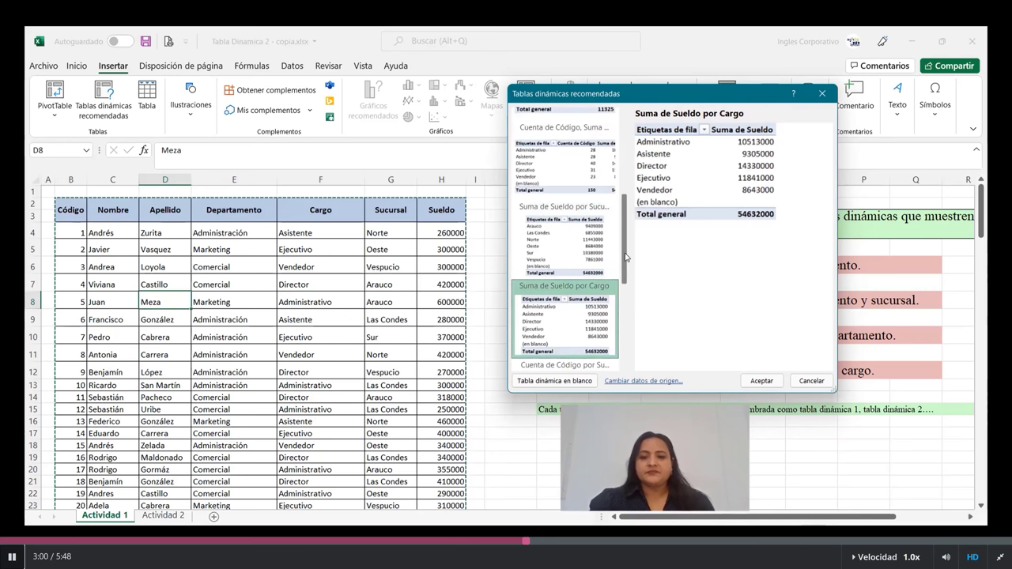
pyautogui.scroll(-3, 625, 256)
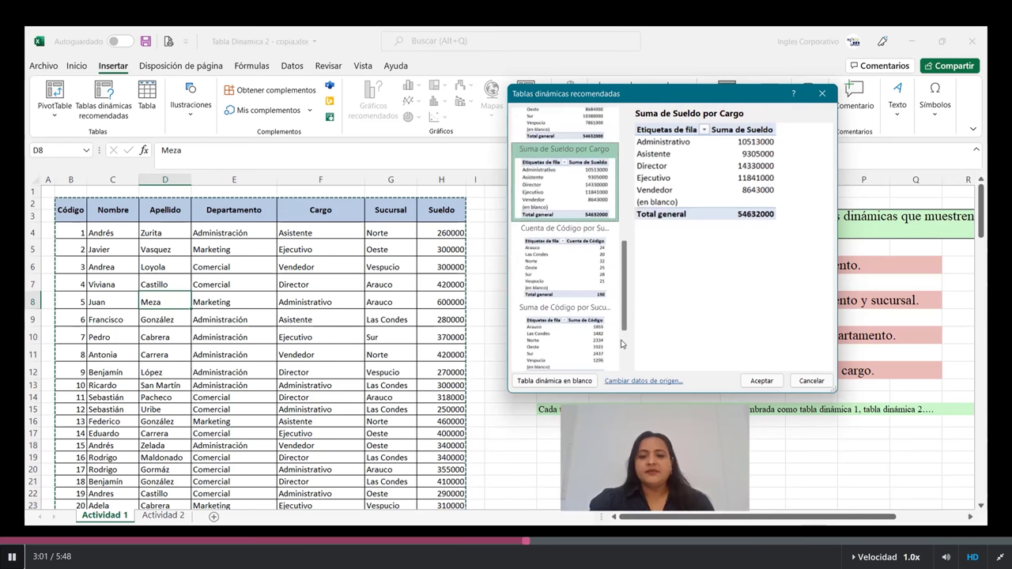
pyautogui.scroll(-2, 559, 346)
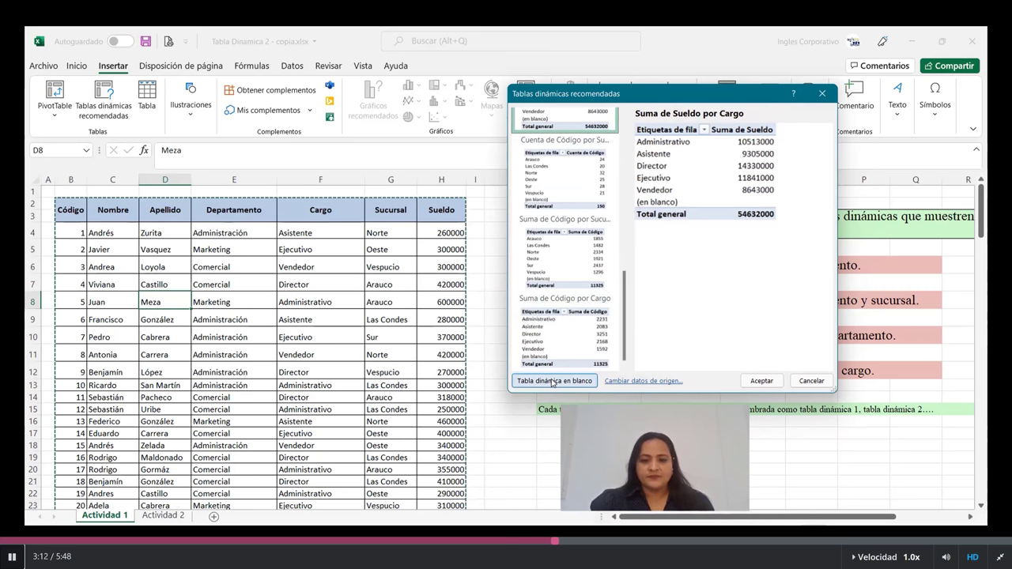
# - Create a blank PivotTable from the employee data, check the Actividad 1 instructions and return to the PivotTable sheet
pyautogui.click(553, 382)
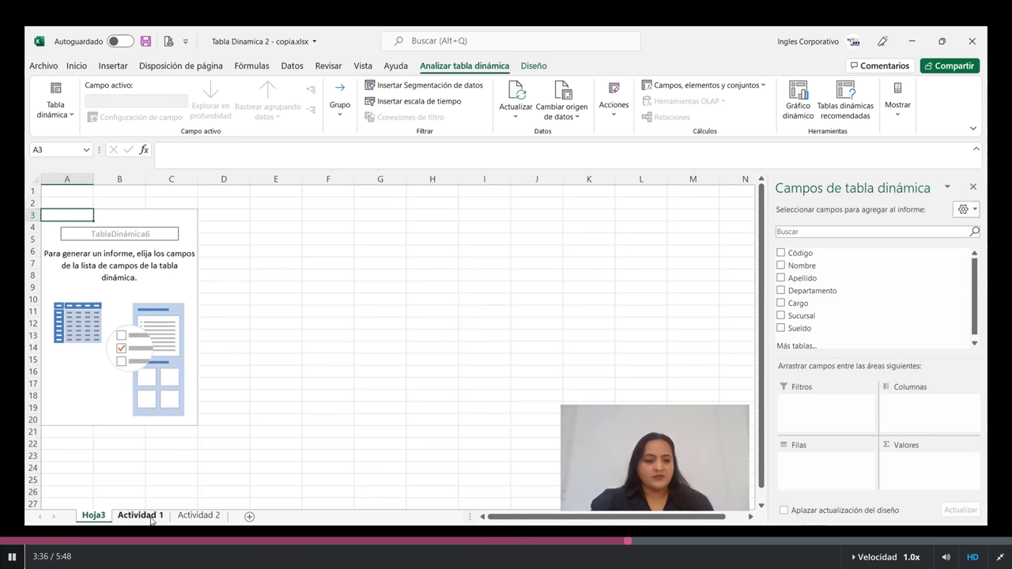
pyautogui.click(142, 516)
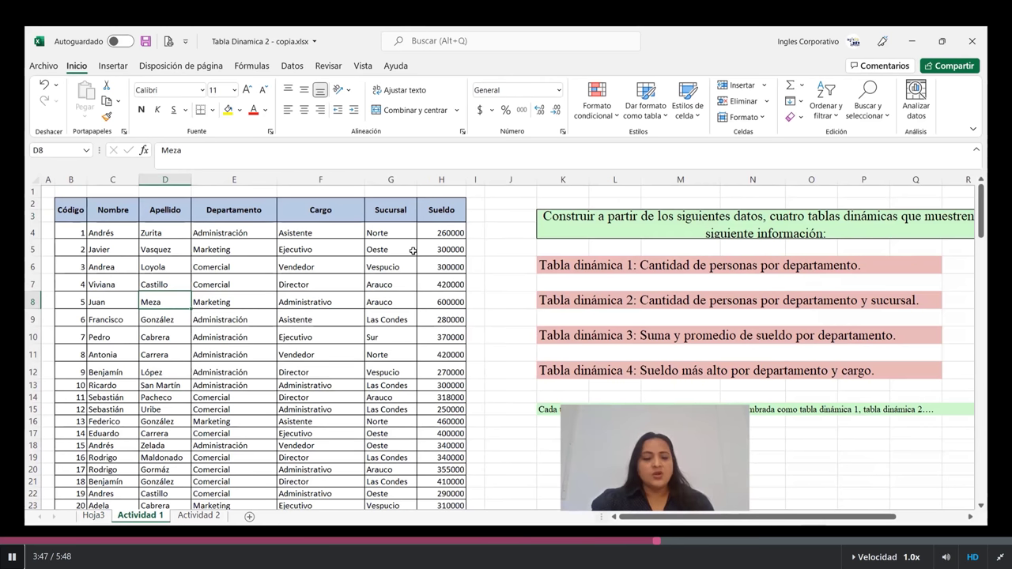
pyautogui.click(92, 516)
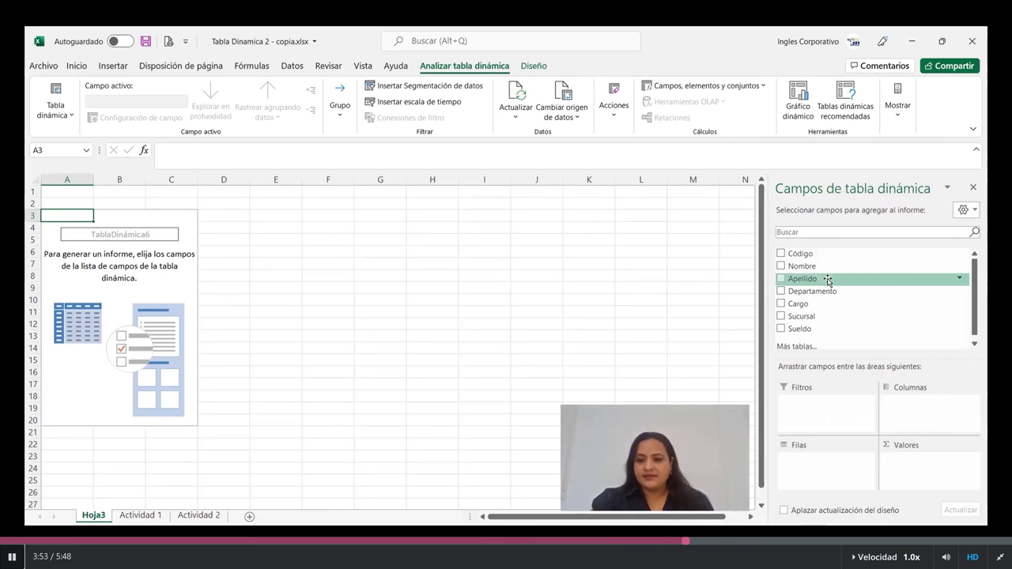
# - Add Sueldo as the PivotTable's value field, with Departamento and Cargo as its row fields
pyautogui.click(781, 329)
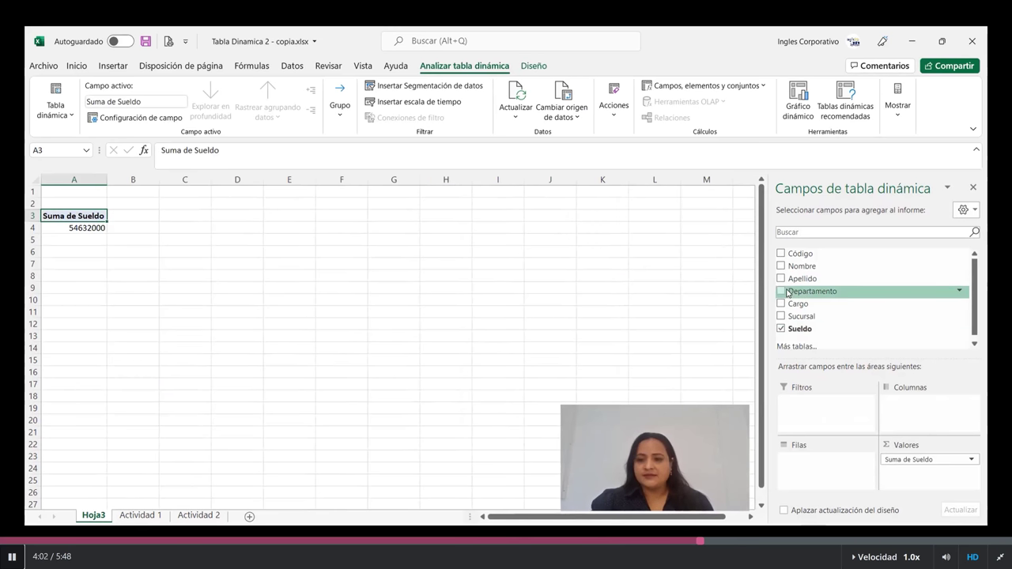
pyautogui.click(781, 292)
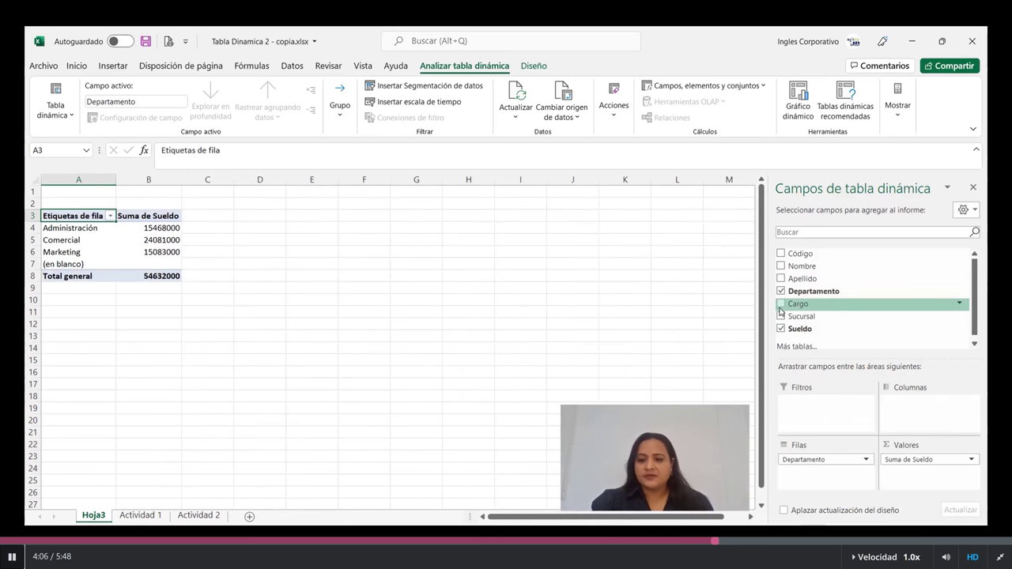
pyautogui.click(781, 304)
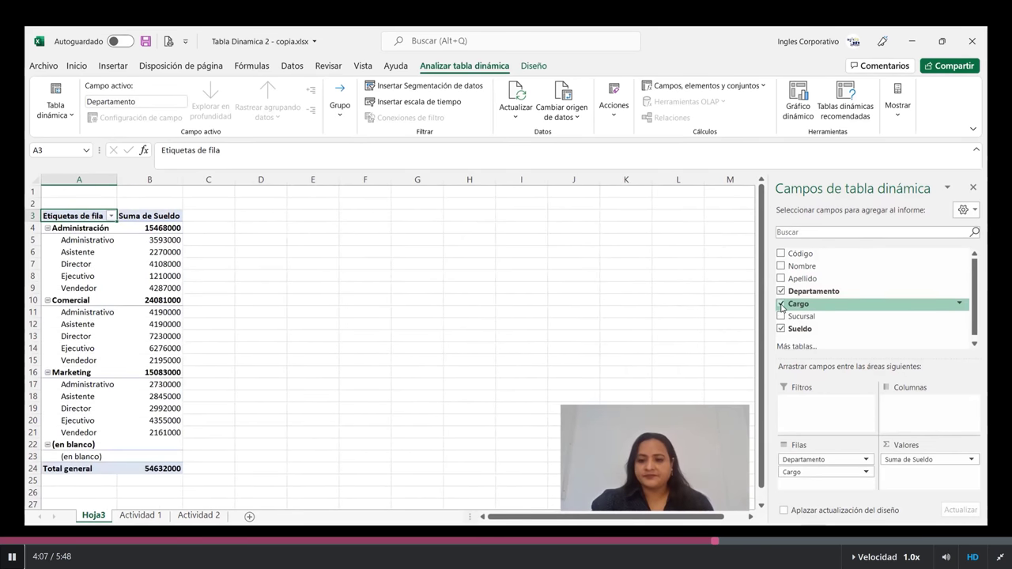
pyautogui.scroll(-1, 213, 333)
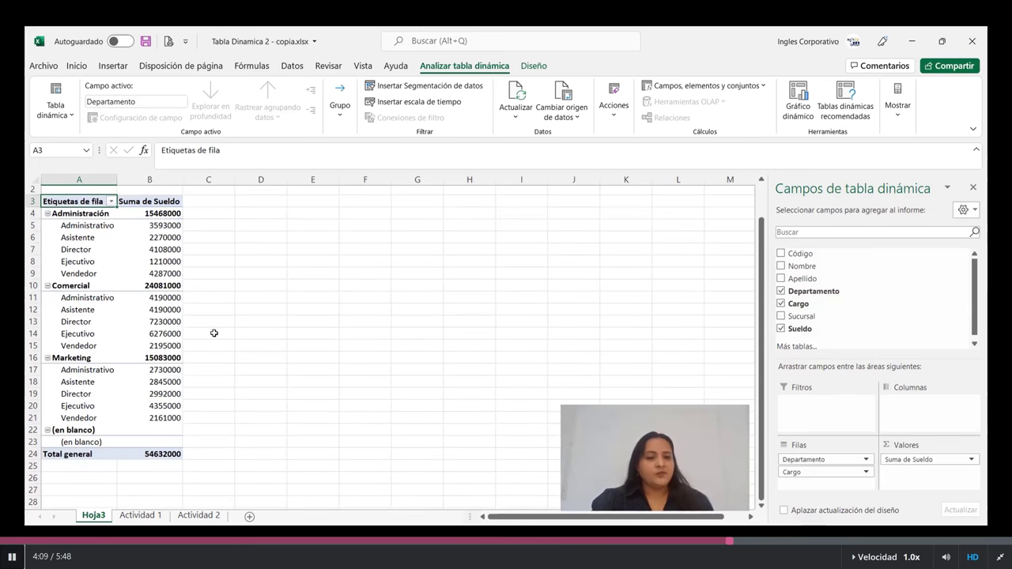
pyautogui.scroll(-3, 214, 333)
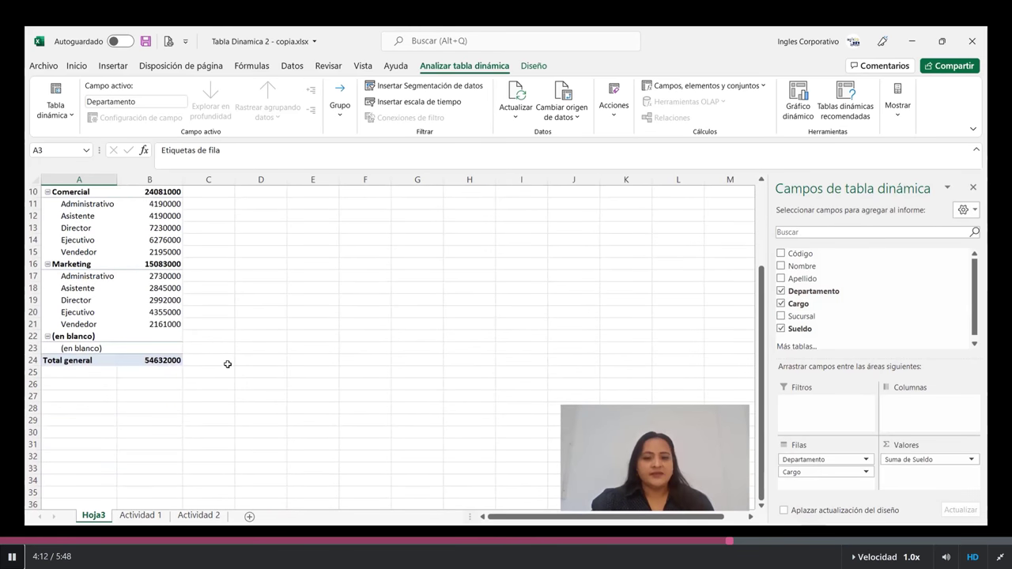
pyautogui.scroll(3, 228, 365)
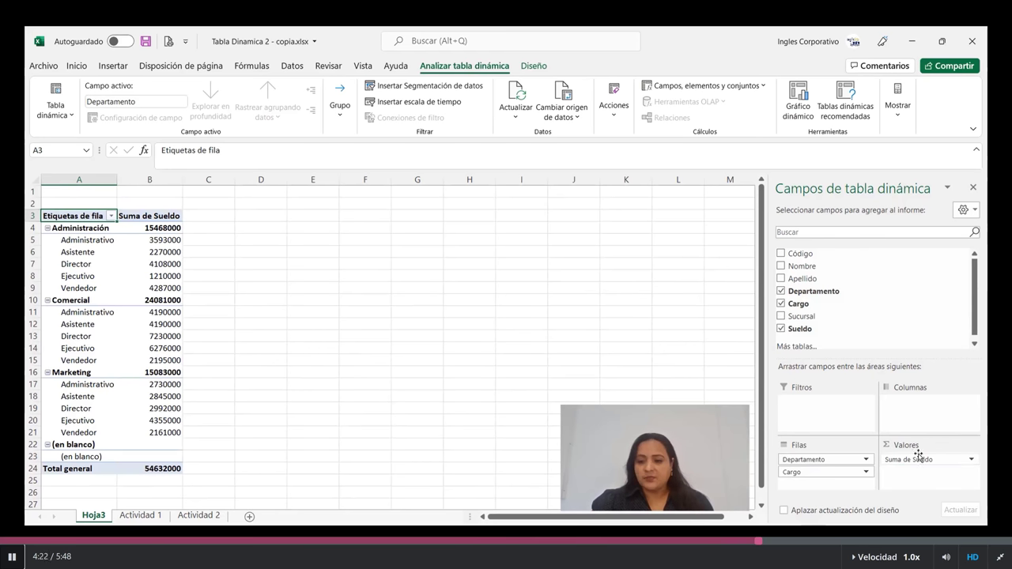
# - Summarize the PivotTable's Sueldo value field by Máx. and review the resulting table
pyautogui.click(970, 460)
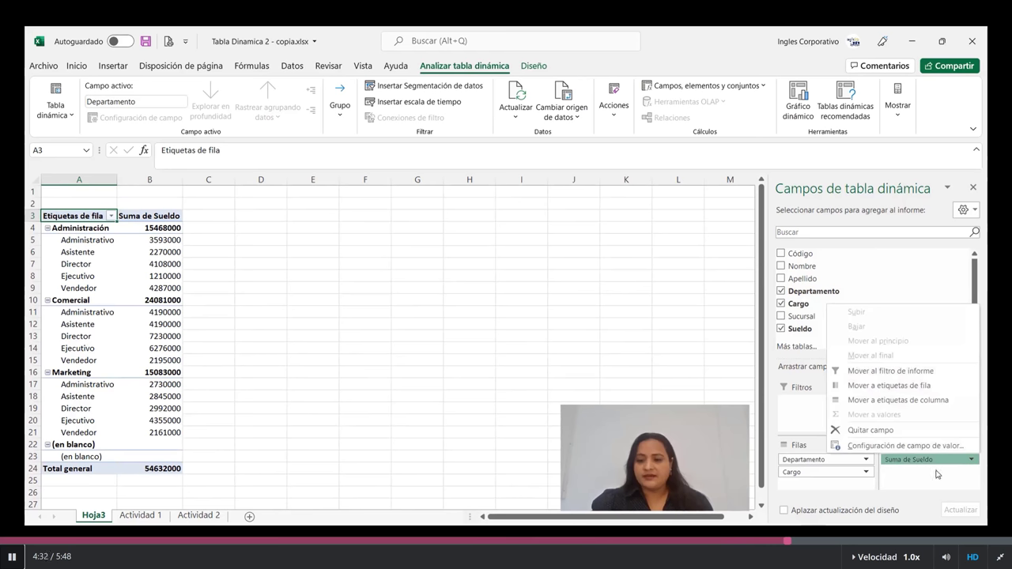
pyautogui.click(906, 446)
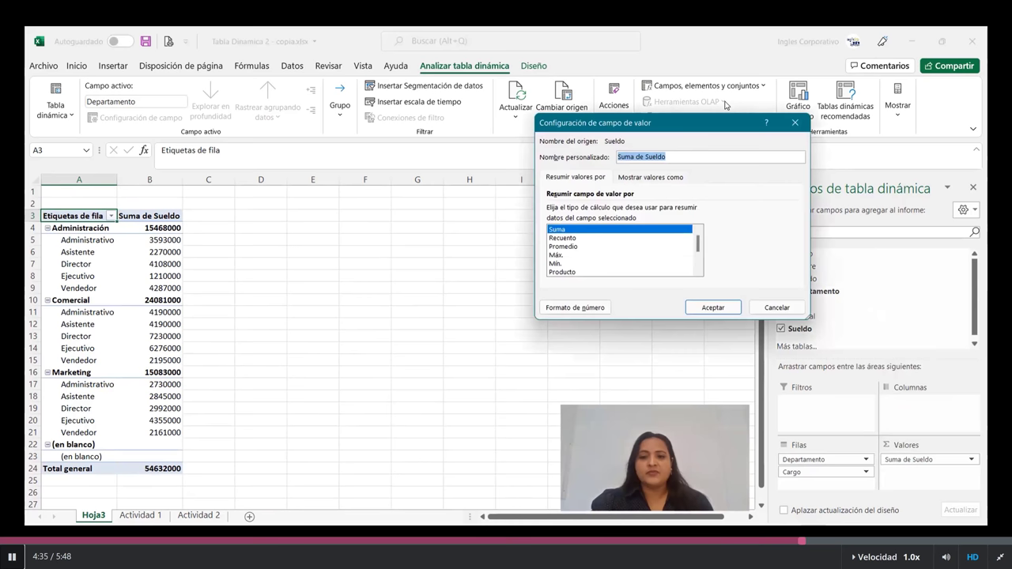
pyautogui.moveTo(705, 122); pyautogui.dragTo(661, 136)
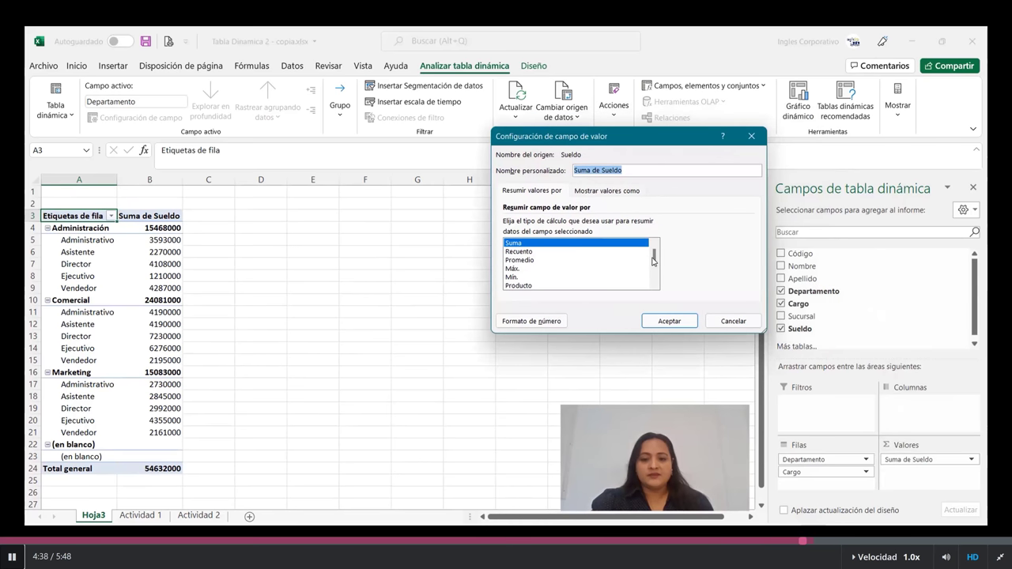
pyautogui.moveTo(654, 261); pyautogui.dragTo(654, 275)
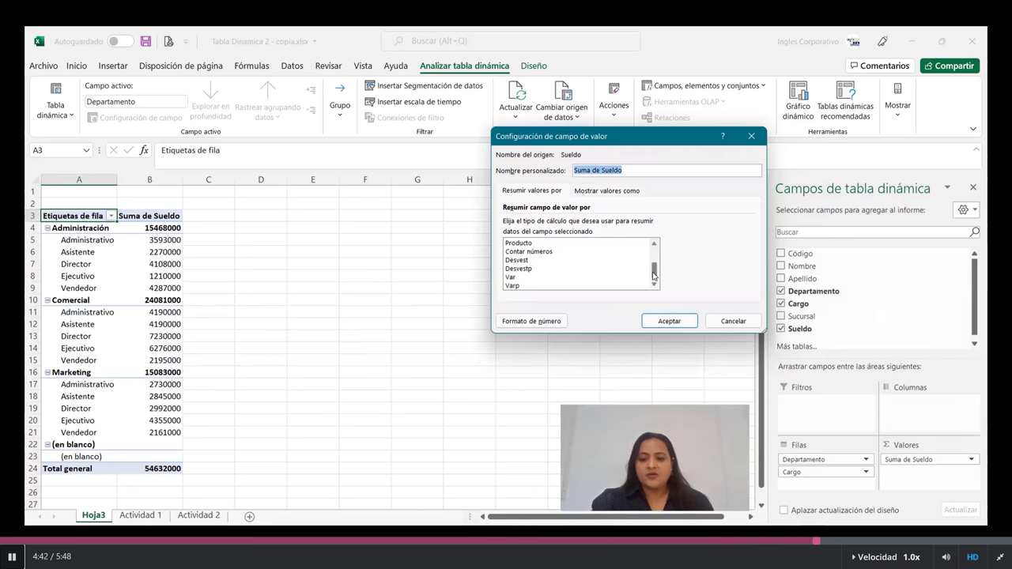
pyautogui.moveTo(654, 273); pyautogui.dragTo(654, 254)
pyautogui.click(633, 244)
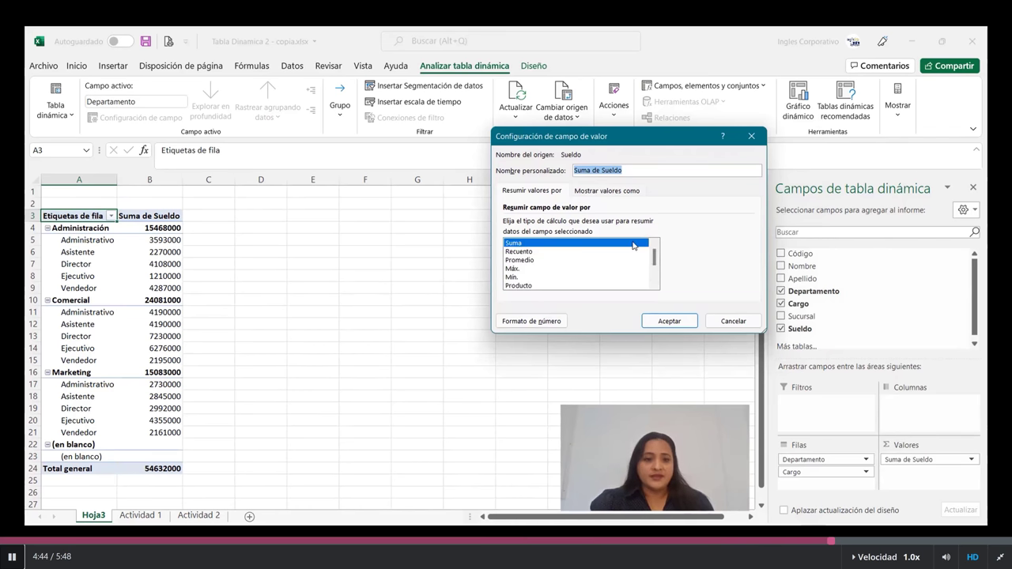
pyautogui.click(512, 268)
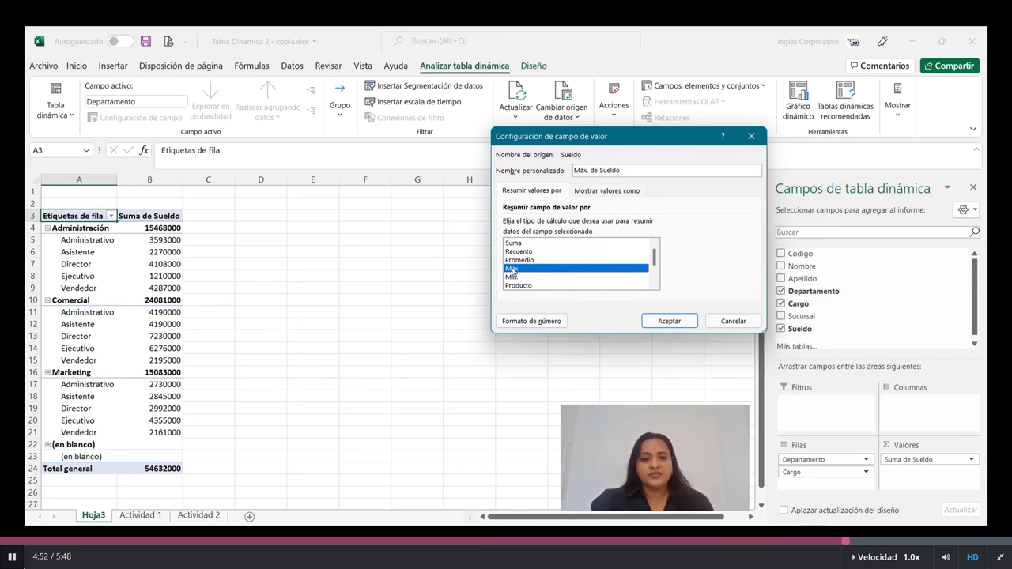
pyautogui.click(669, 321)
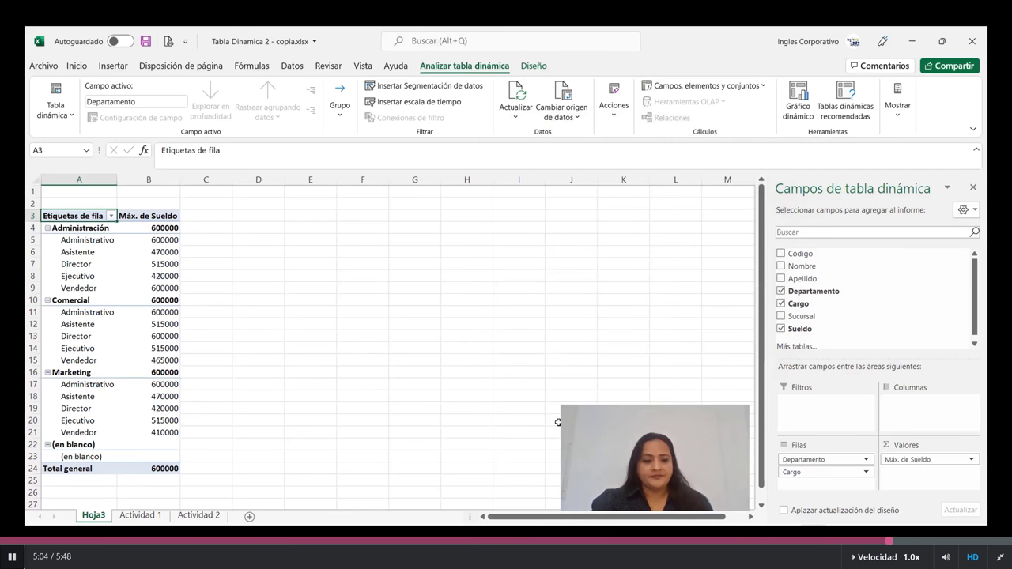
pyautogui.scroll(-3, 270, 316)
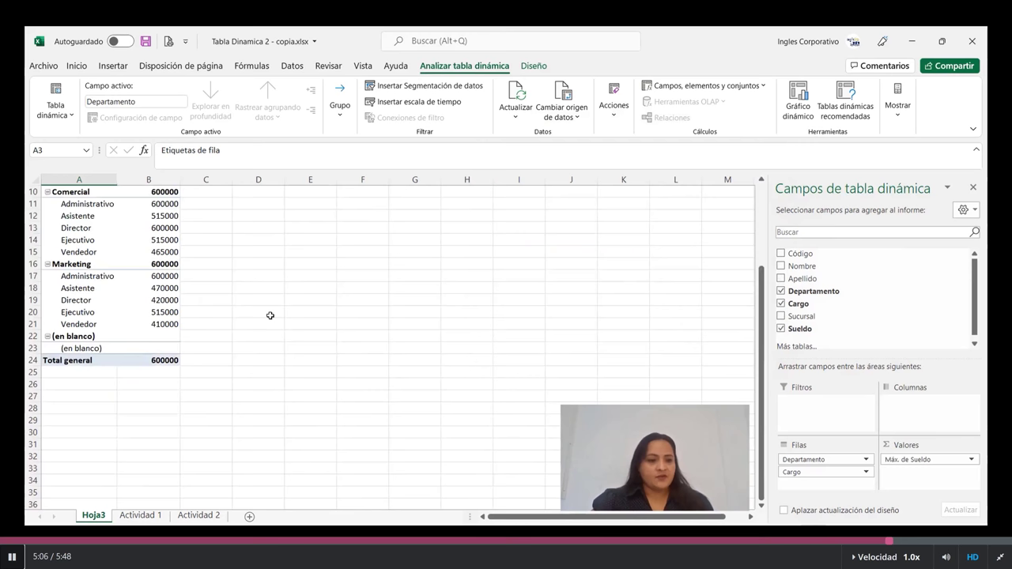
pyautogui.scroll(3, 269, 315)
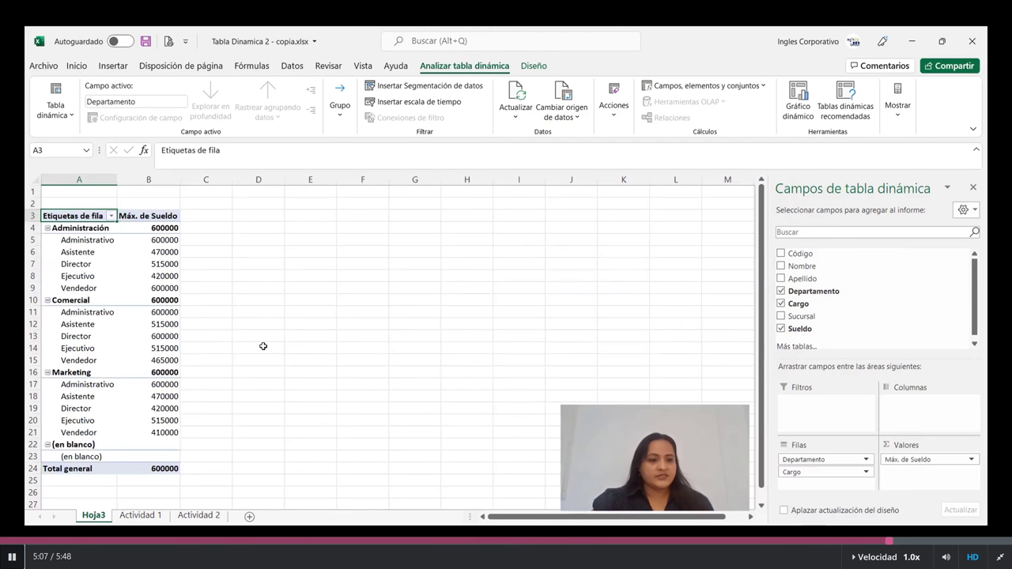
# - Review the maximum salaries by department and job position down to the PivotTable's Total general row
pyautogui.moveTo(178, 313)
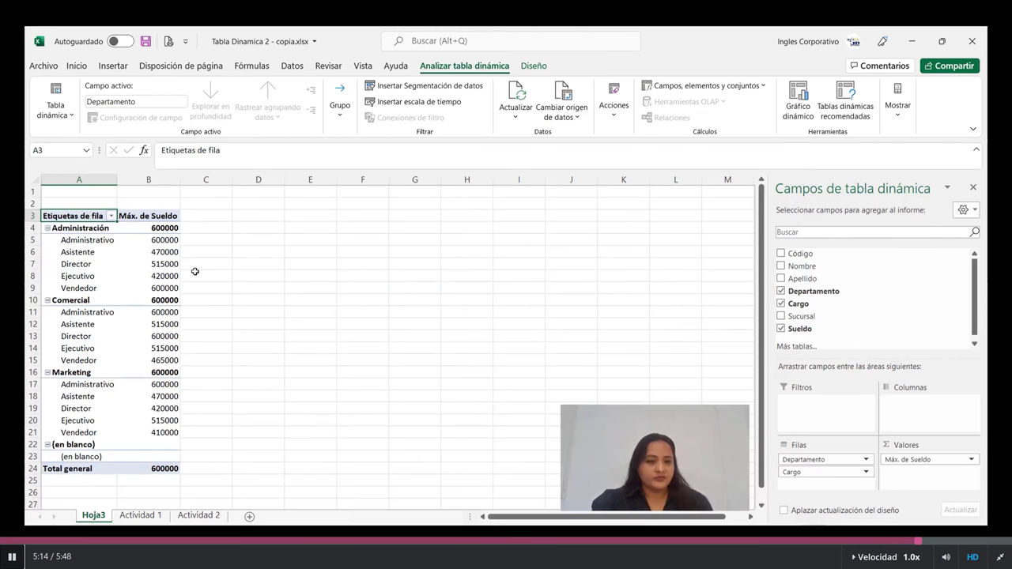
pyautogui.scroll(-1, 311, 258)
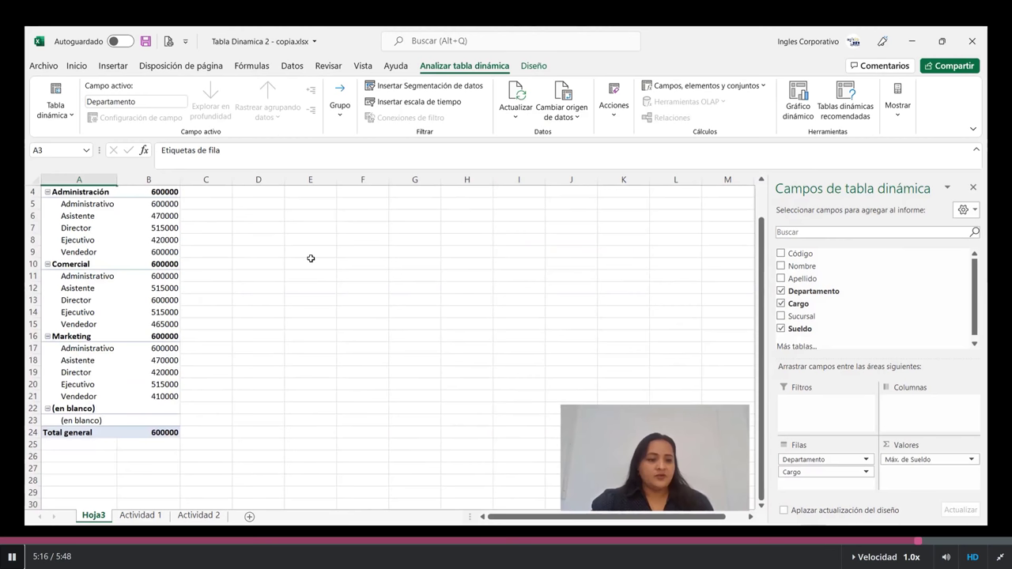
pyautogui.scroll(1, 310, 258)
pyautogui.scroll(1, 311, 258)
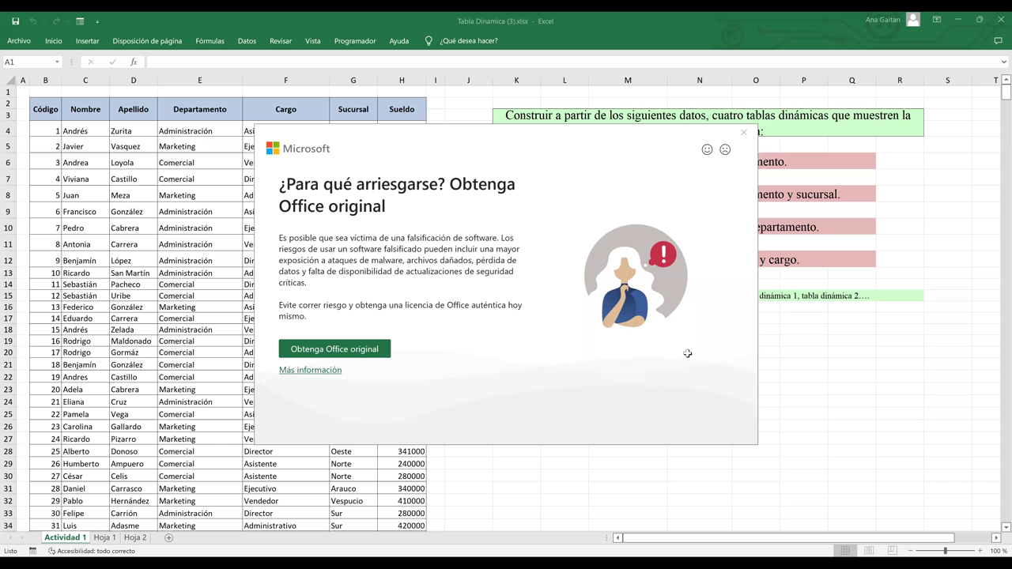
# - Dismiss the Office licensing notice in Tabla Dinamica (3).xlsx and inspect the salaries in the Sueldo column of Actividad 1
pyautogui.click(687, 353)
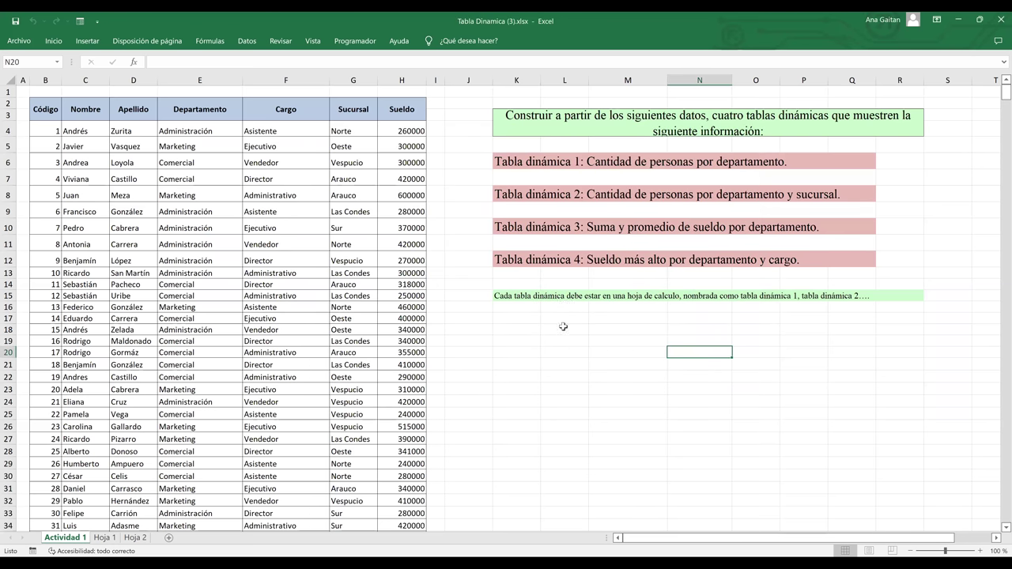
pyautogui.click(563, 327)
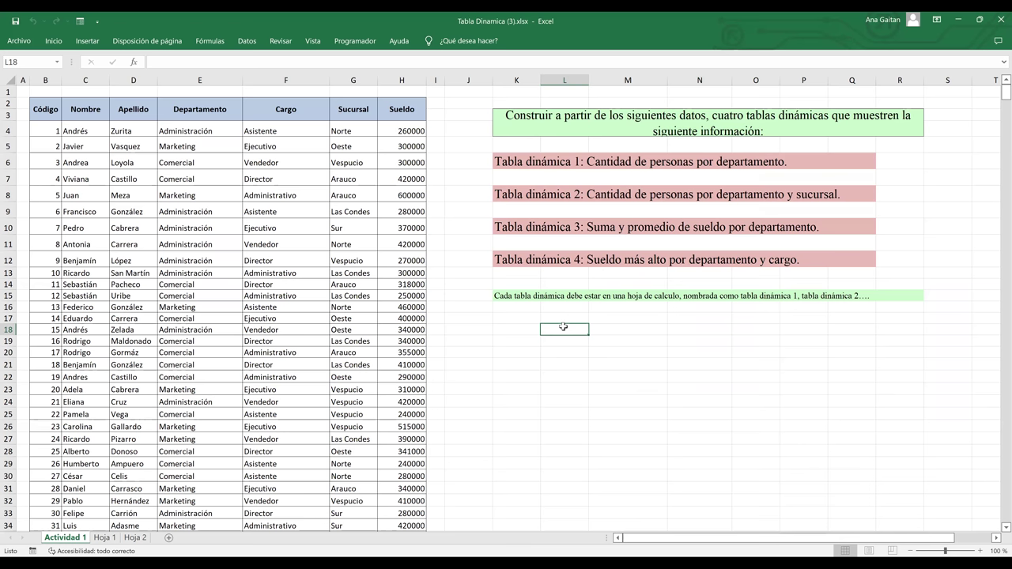
pyautogui.click(413, 166)
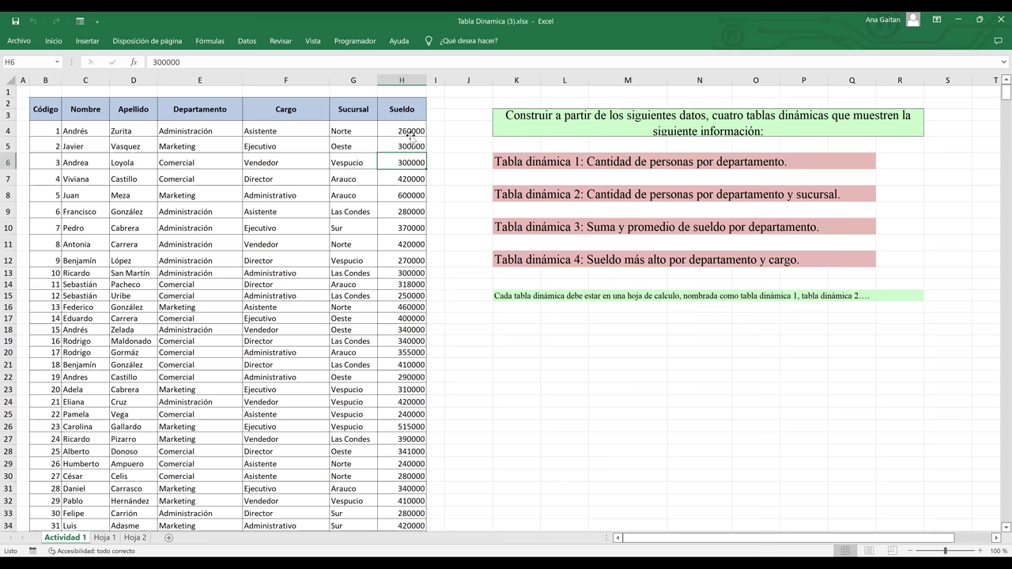
pyautogui.click(528, 364)
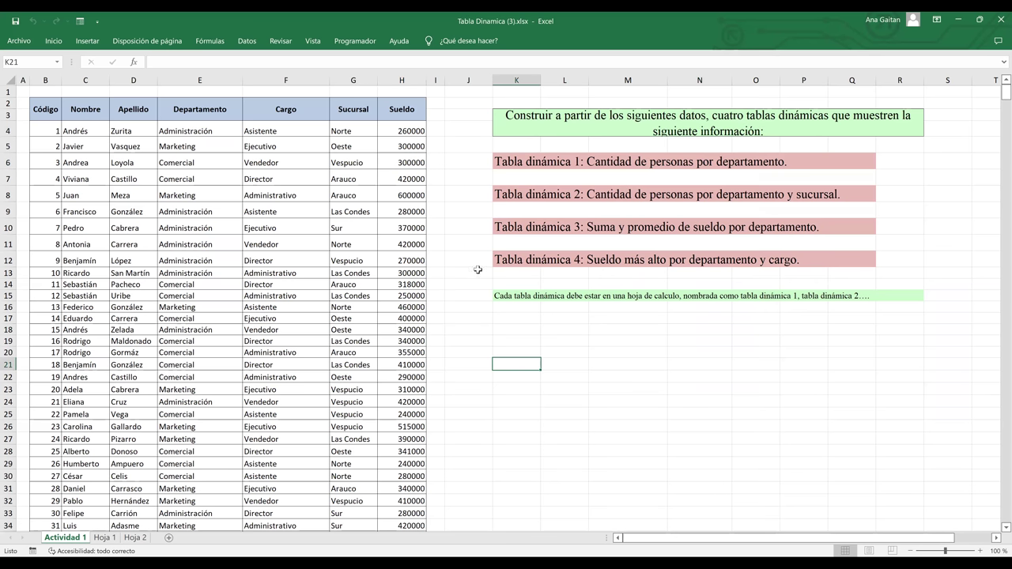
pyautogui.click(413, 177)
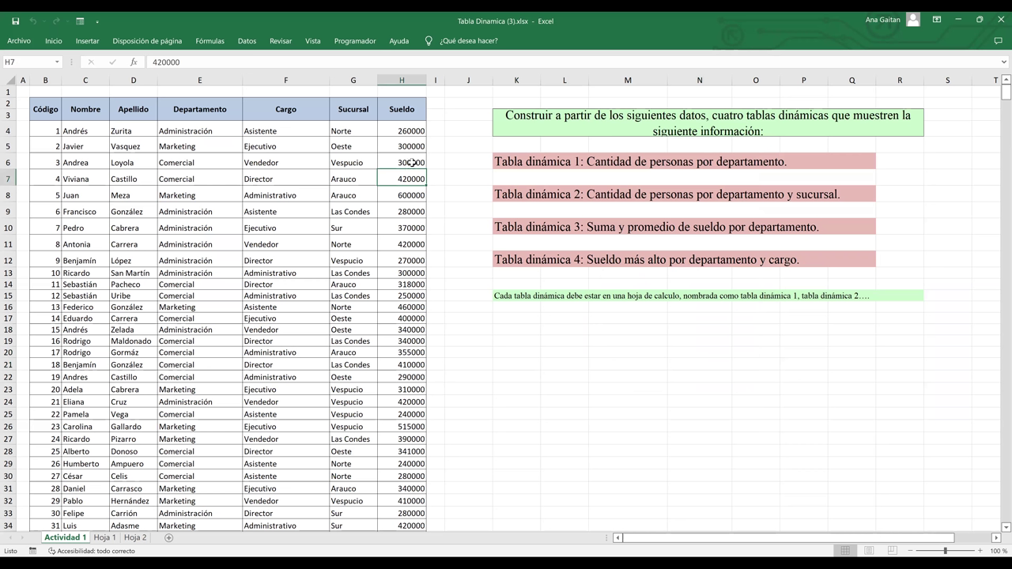
pyautogui.click(411, 132)
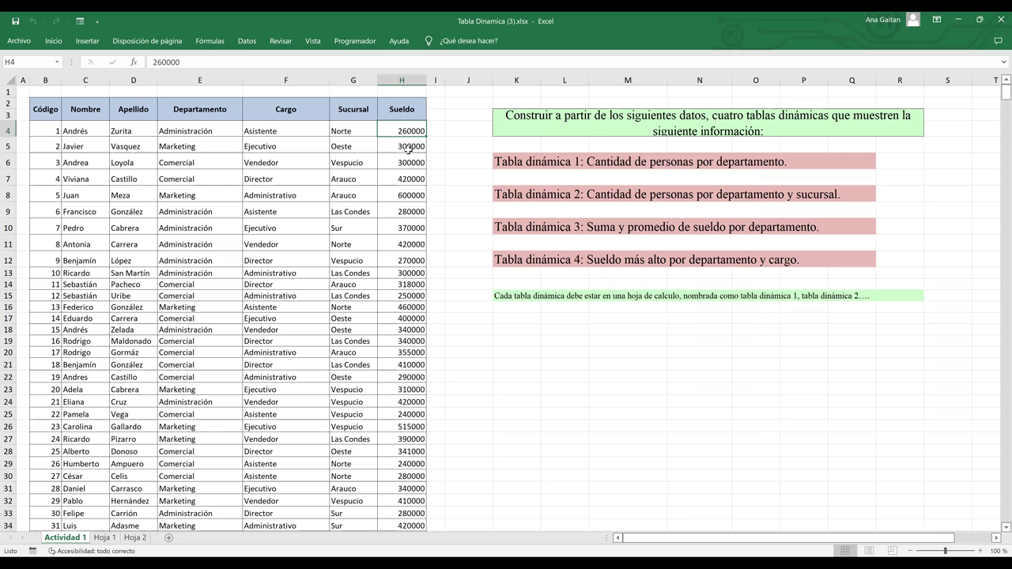
pyautogui.click(409, 146)
pyautogui.click(407, 180)
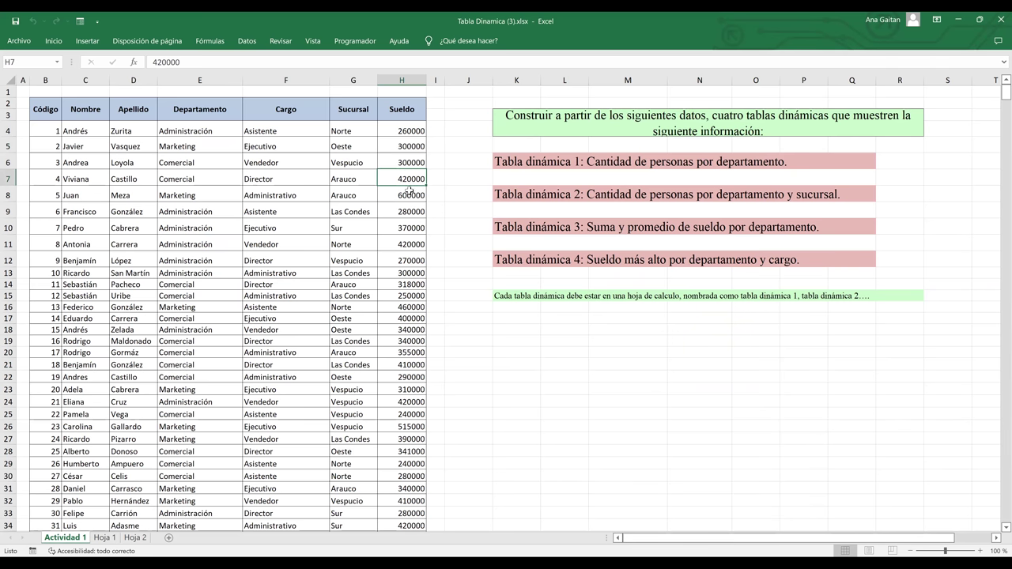
pyautogui.click(432, 144)
# - Clear all the salary values in the Sueldo column from H4 to H153
pyautogui.moveTo(402, 130); pyautogui.dragTo(405, 548)
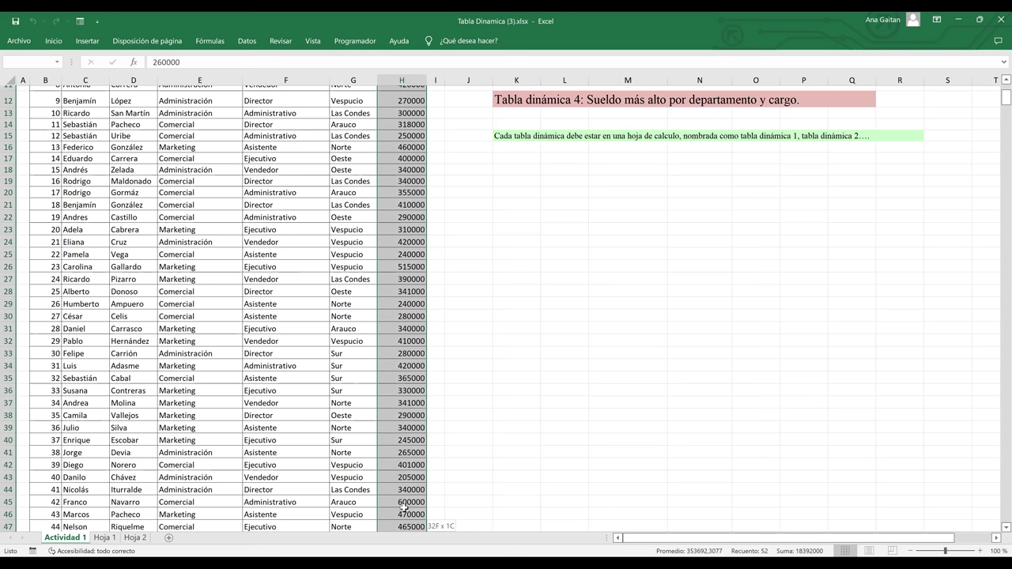
pyautogui.hotkey('ctrl', 'shift', 'Down')
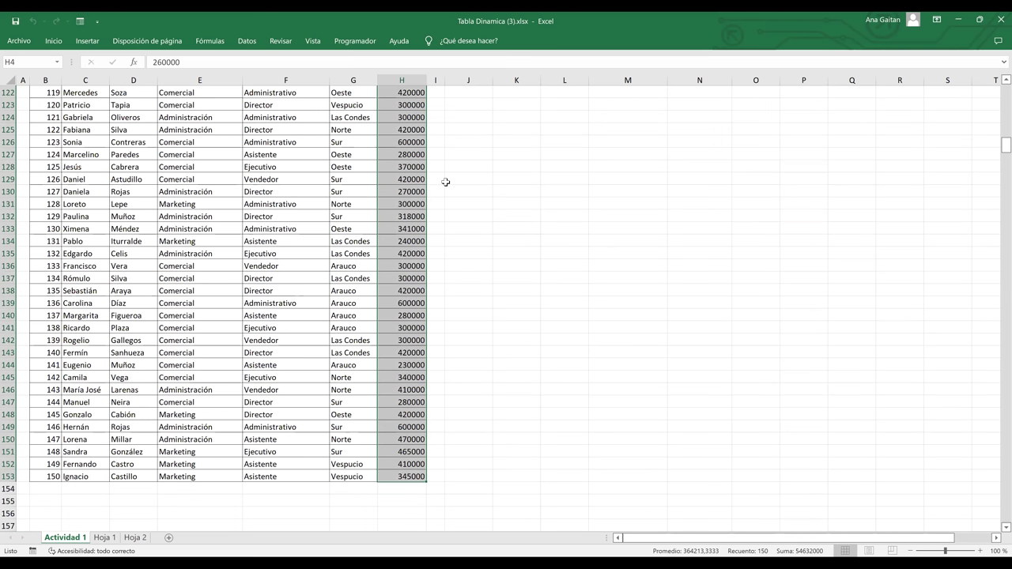
pyautogui.press('Delete')
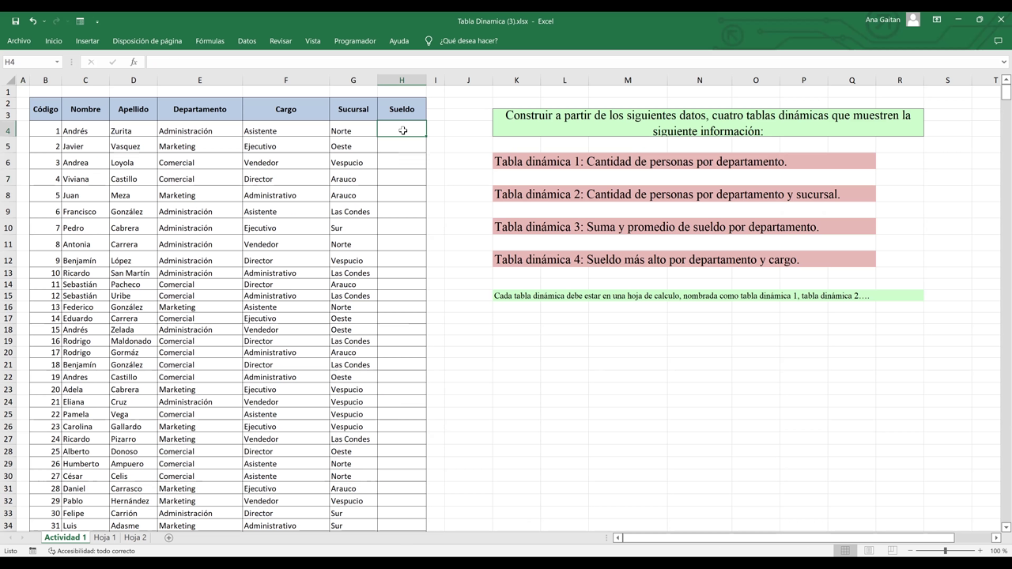
# - Enter =ALEATORIO.ENTRE(500;1500) in H4 and fill the formula down the Sueldo column to row 153
pyautogui.write('=A')
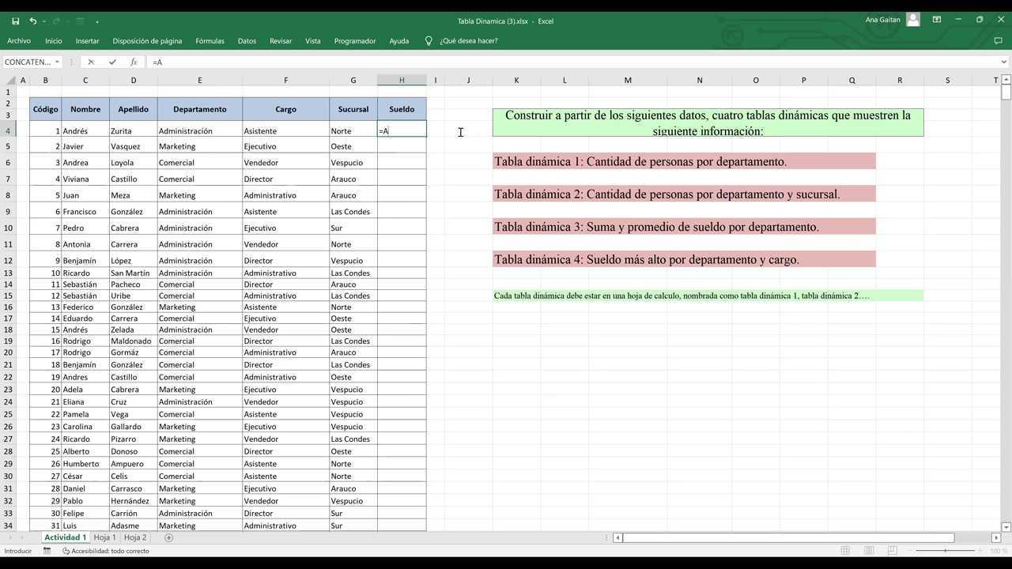
pyautogui.write('LEATORIO.ENTRE(10')
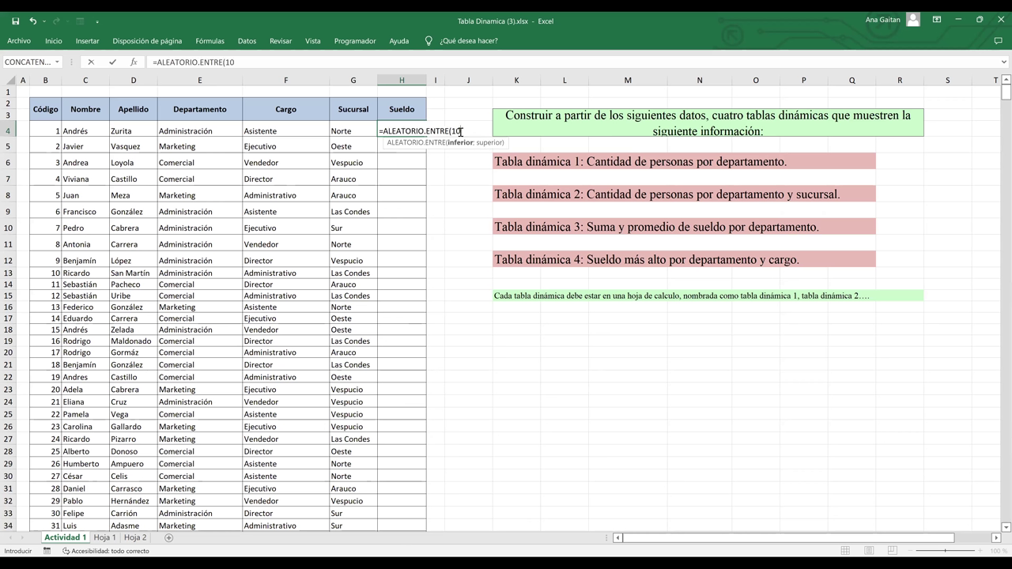
pyautogui.write('0')
pyautogui.press('BackSpace')
pyautogui.press('BackSpace')
pyautogui.press('BackSpace')
pyautogui.write('500')
pyautogui.write(';15')
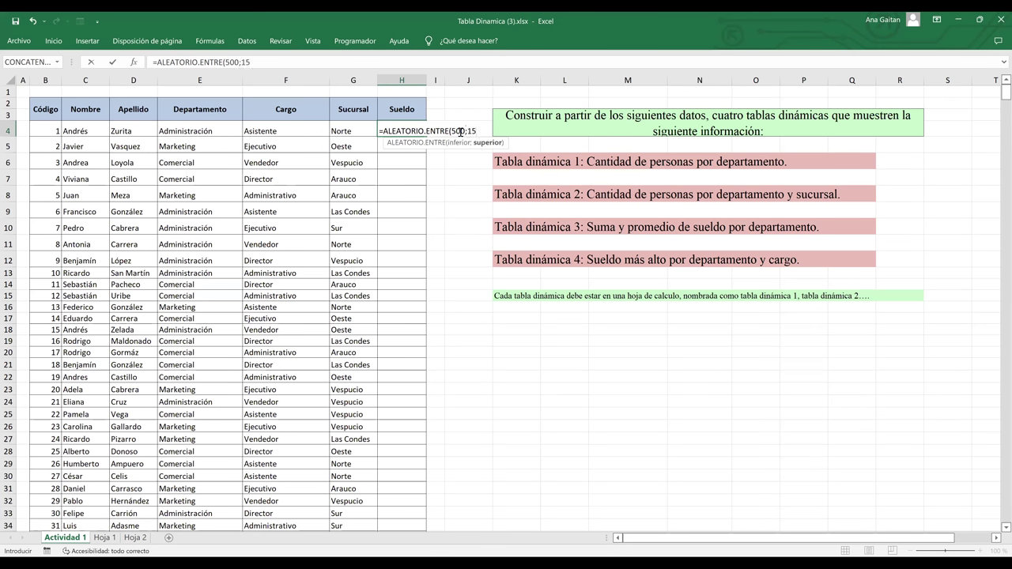
pyautogui.write('00')
pyautogui.press('Return')
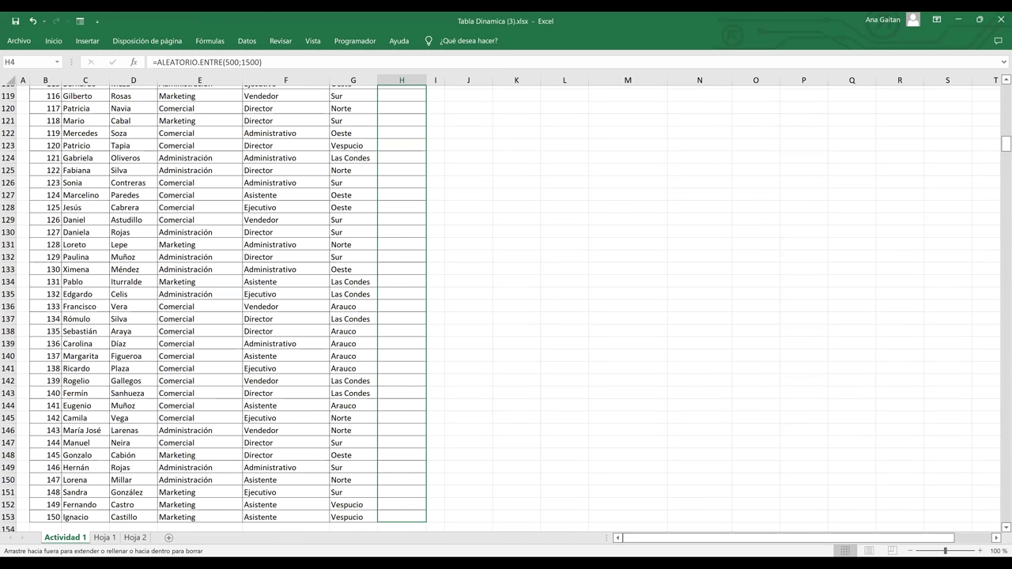
pyautogui.moveTo(409, 496); pyautogui.dragTo(410, 495)
pyautogui.moveTo(768, 65); pyautogui.dragTo(290, 68)
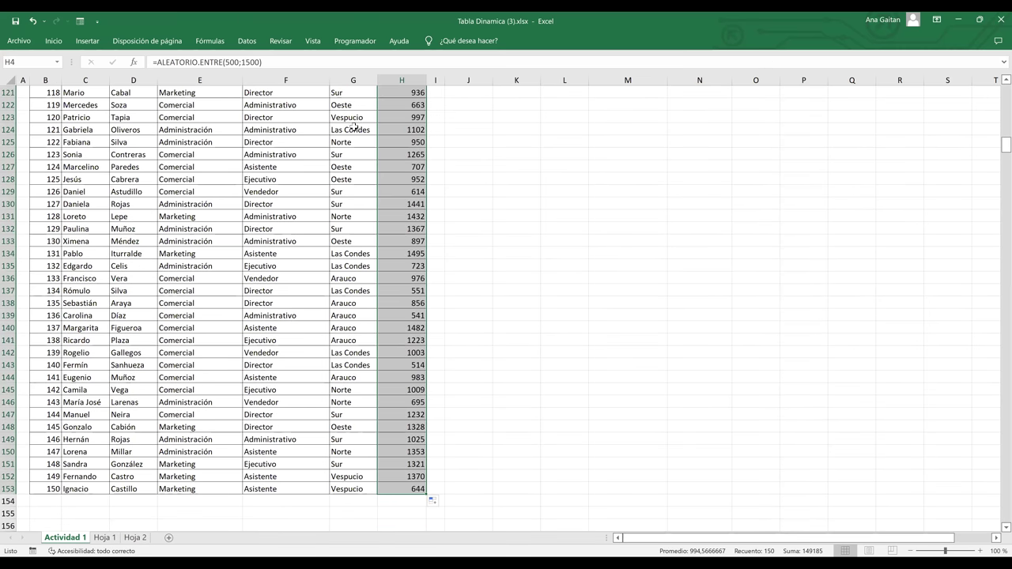
# - Format the Sueldo values as Contabilidad with two decimals and the $ Español (Ecuador) symbol
pyautogui.scroll(20, 357, 94)
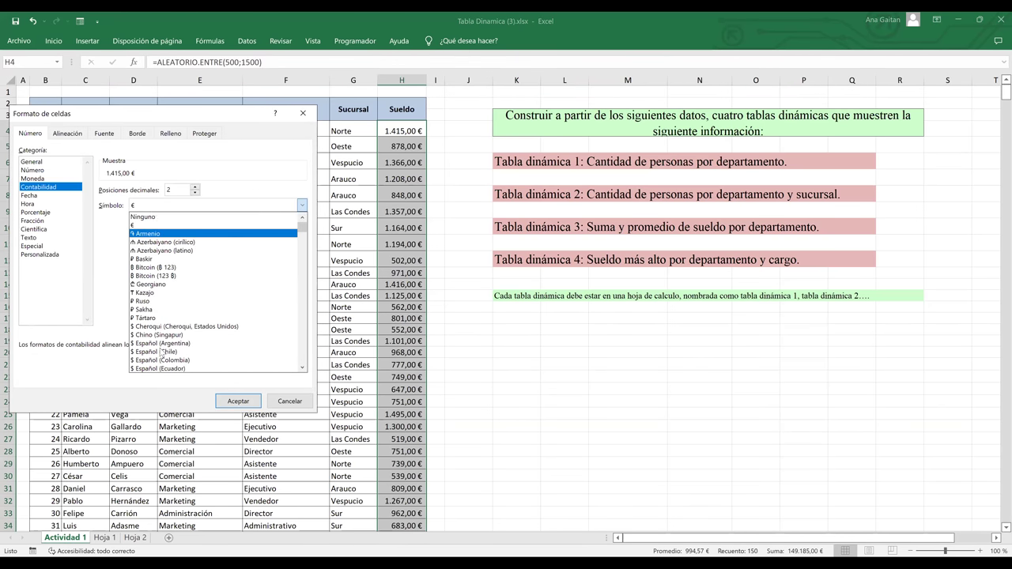
pyautogui.scroll(-1, 163, 352)
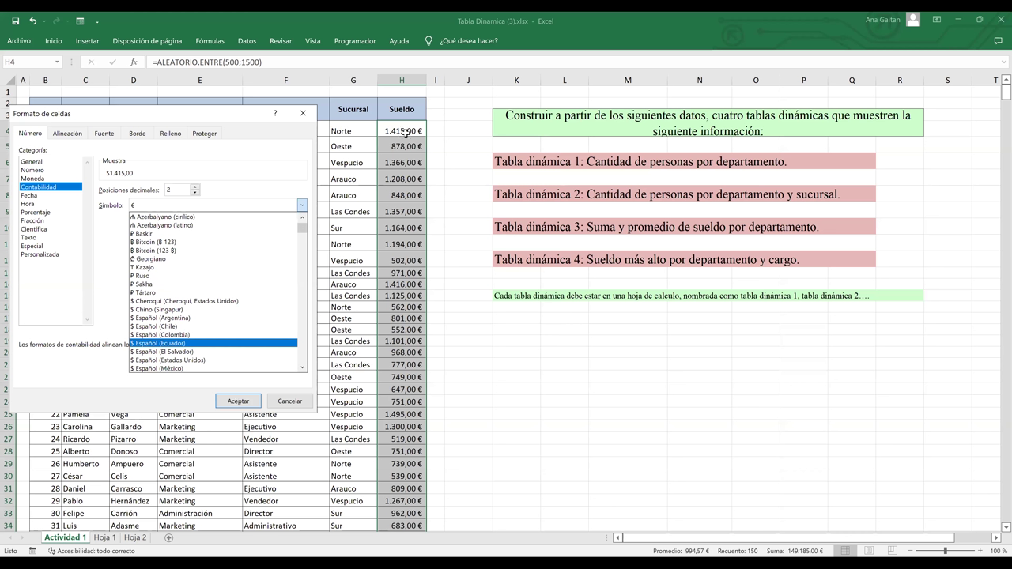
pyautogui.press('Return')
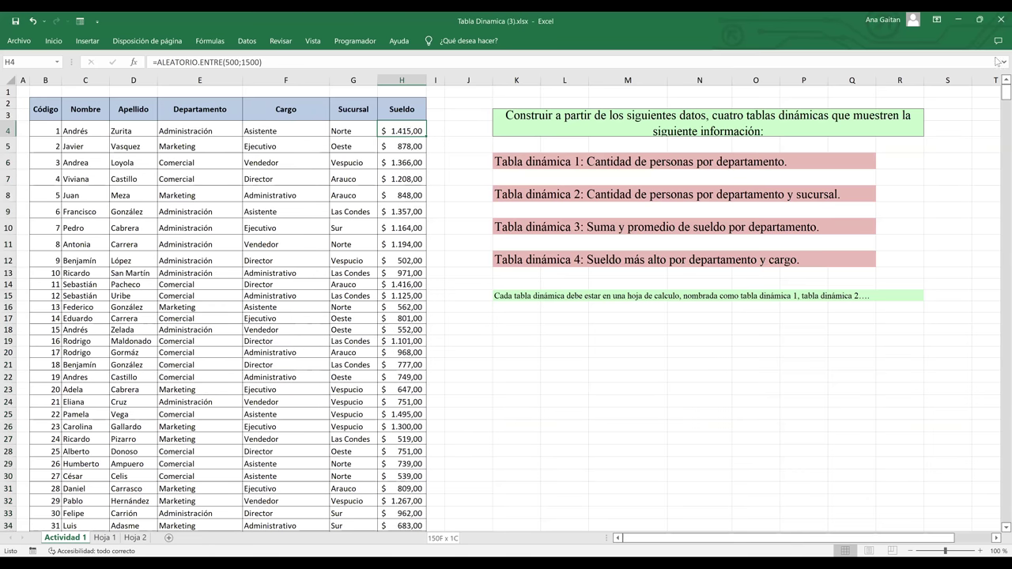
# - Copy the Sueldo column's random-number formulas from row 4 down and replace them with their plain values
pyautogui.hotkey('ctrl', 'shift', 'Down')
pyautogui.hotkey('ctrl', 'c')
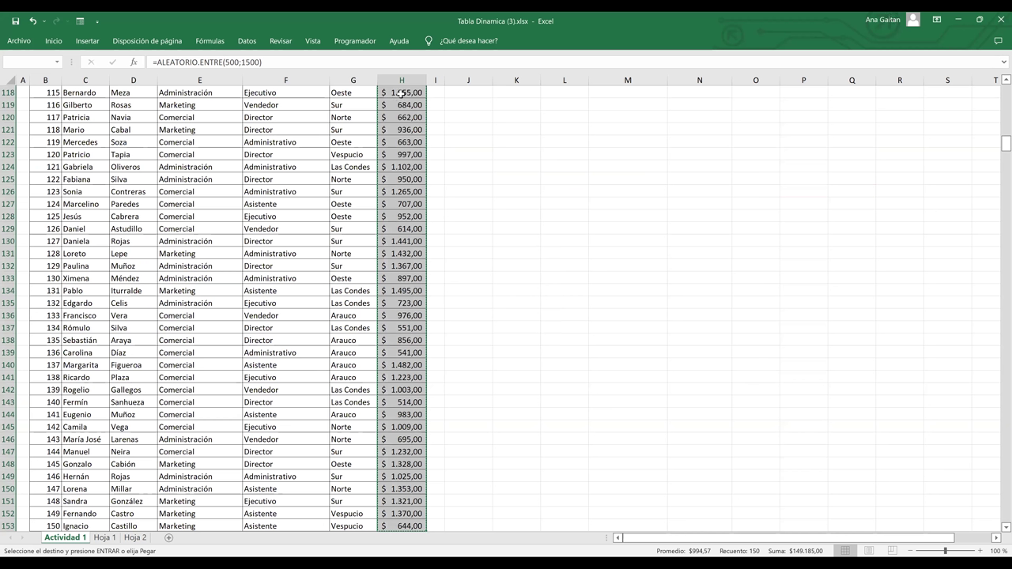
pyautogui.hotkey('ctrl', 'Up')
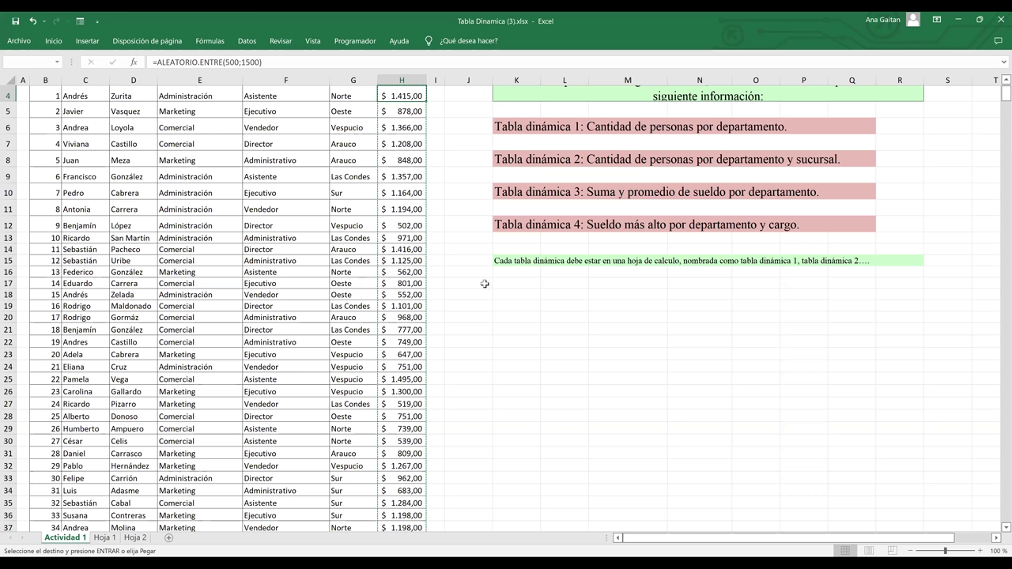
pyautogui.click(468, 186)
pyautogui.press('Delete')
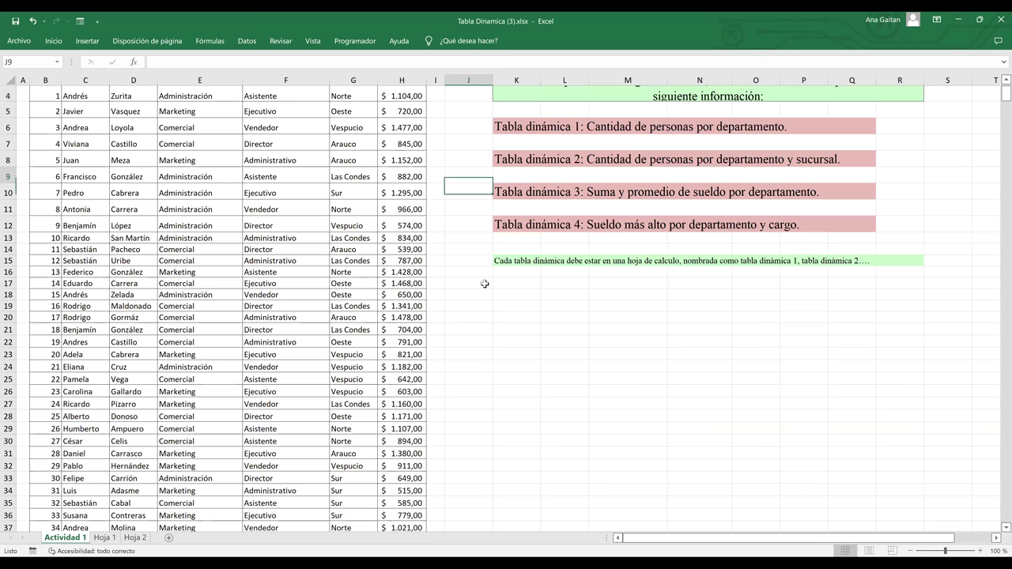
# - Check that the Sueldo column holds fixed values instead of formulas, looking through the employee list
pyautogui.scroll(1, 484, 283)
pyautogui.press('Up')
pyautogui.press('Up')
pyautogui.press('Up')
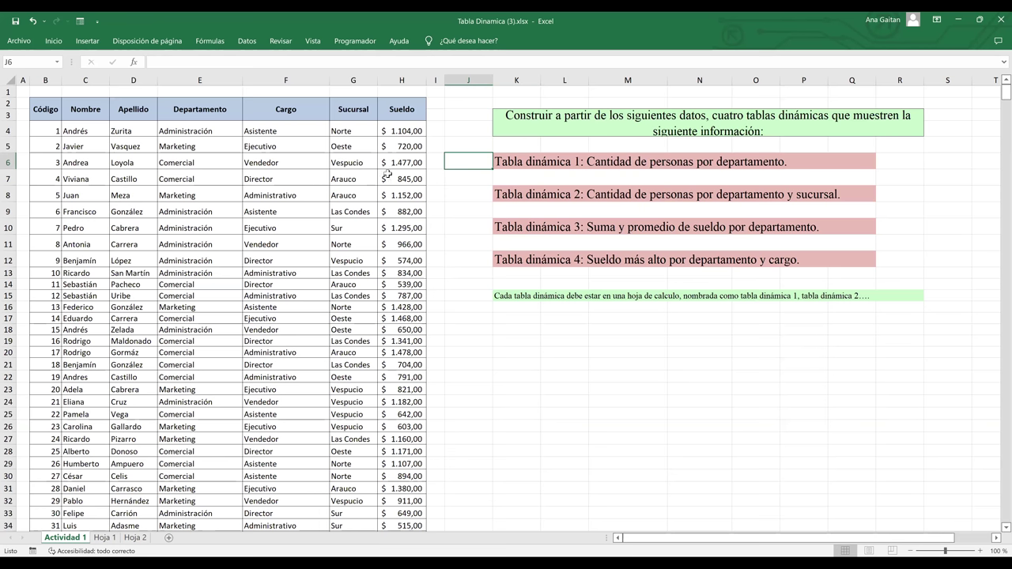
pyautogui.moveTo(401, 146); pyautogui.dragTo(401, 352)
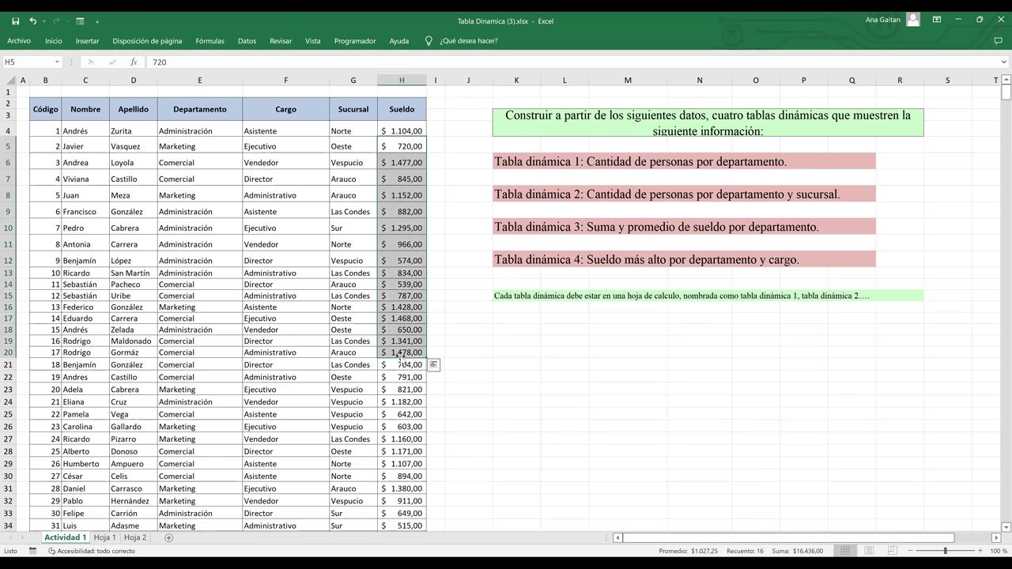
pyautogui.click(510, 378)
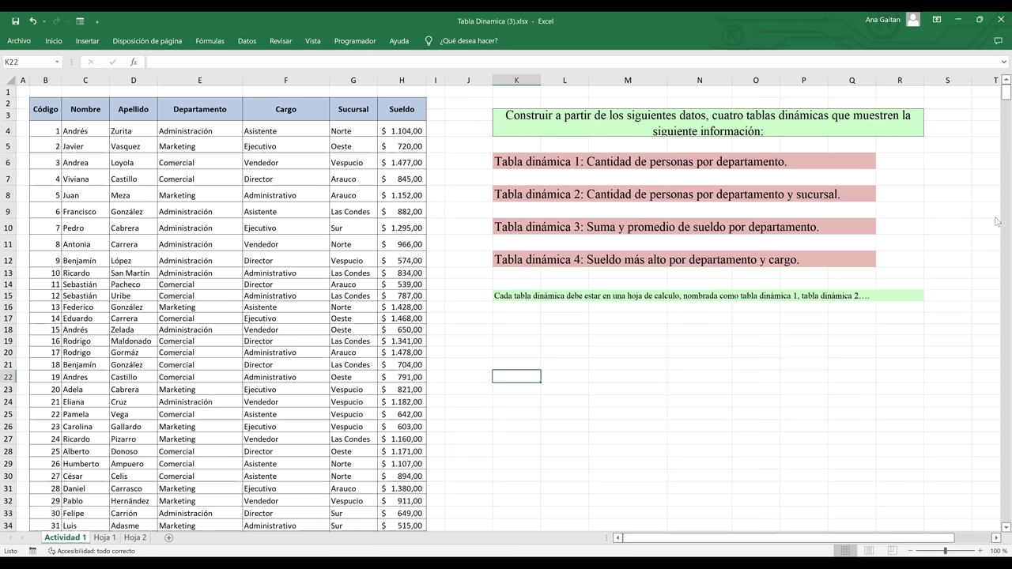
pyautogui.moveTo(998, 94); pyautogui.dragTo(403, 81)
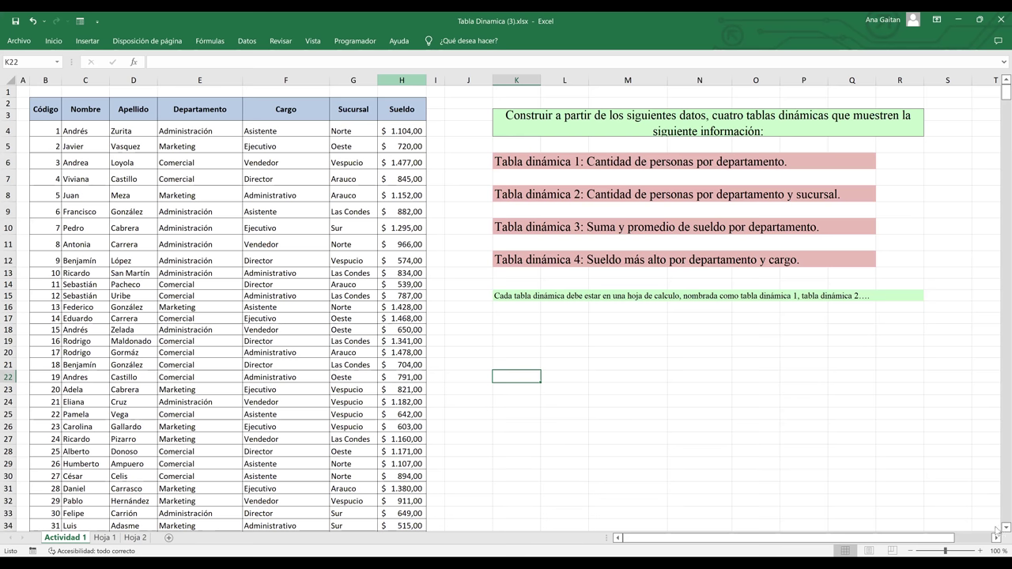
pyautogui.click(402, 212)
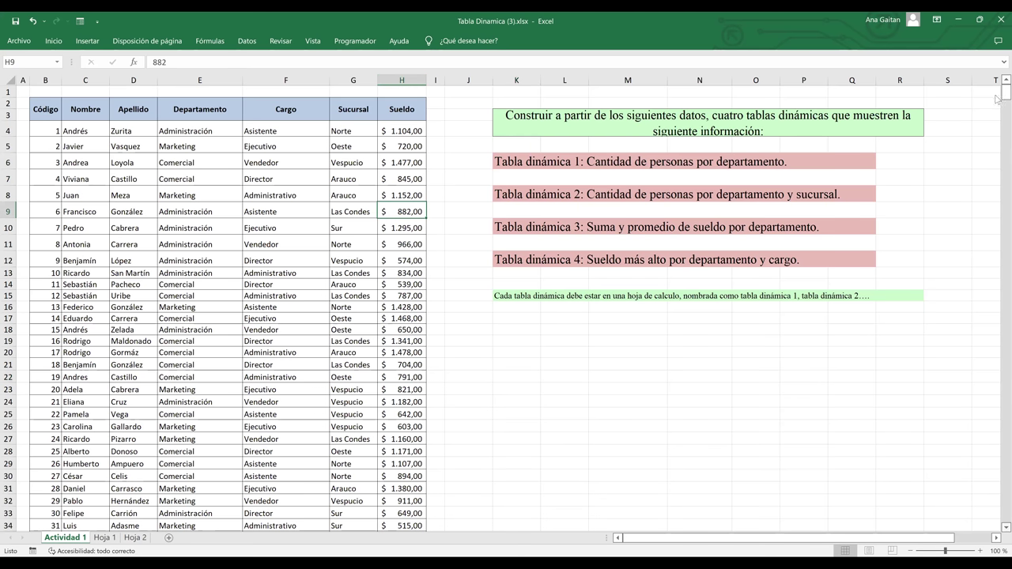
pyautogui.moveTo(1002, 100); pyautogui.dragTo(998, 79)
# - Review the Actividad 1 headings, the four PivotTable requirements and the sheet-naming instruction, and view the Hoja 2 sheet
pyautogui.click(45, 111)
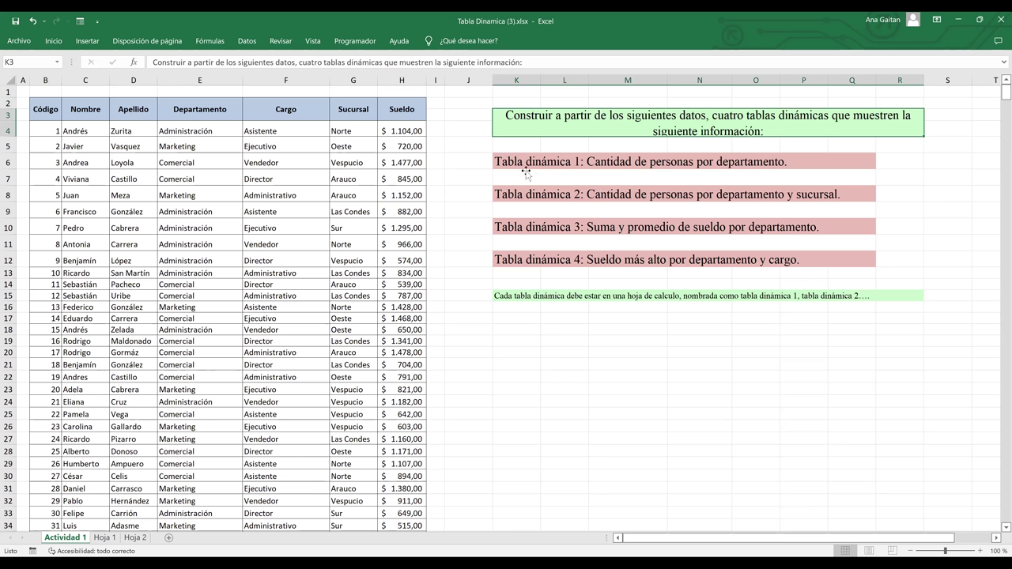
pyautogui.click(582, 170)
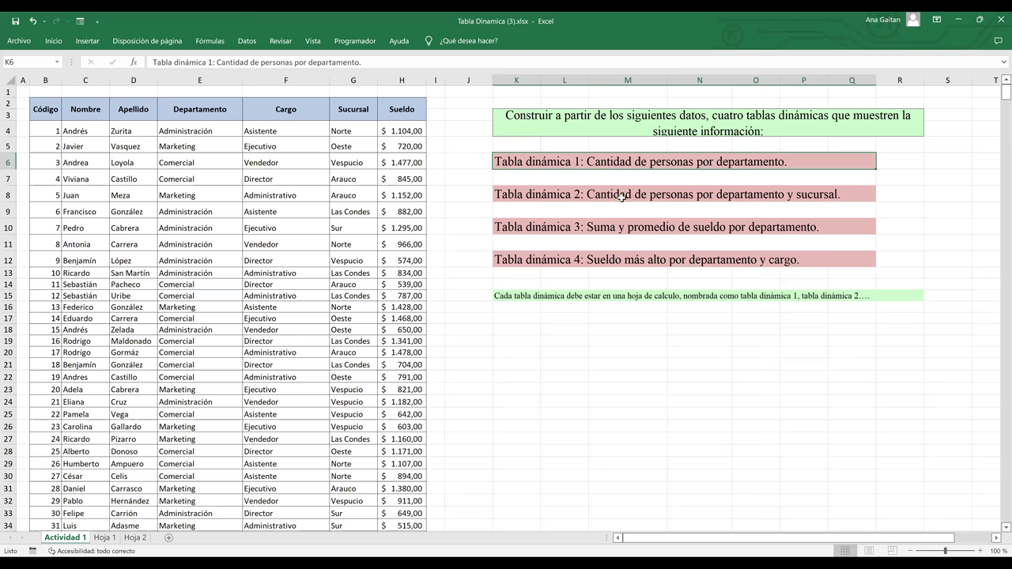
pyautogui.click(700, 197)
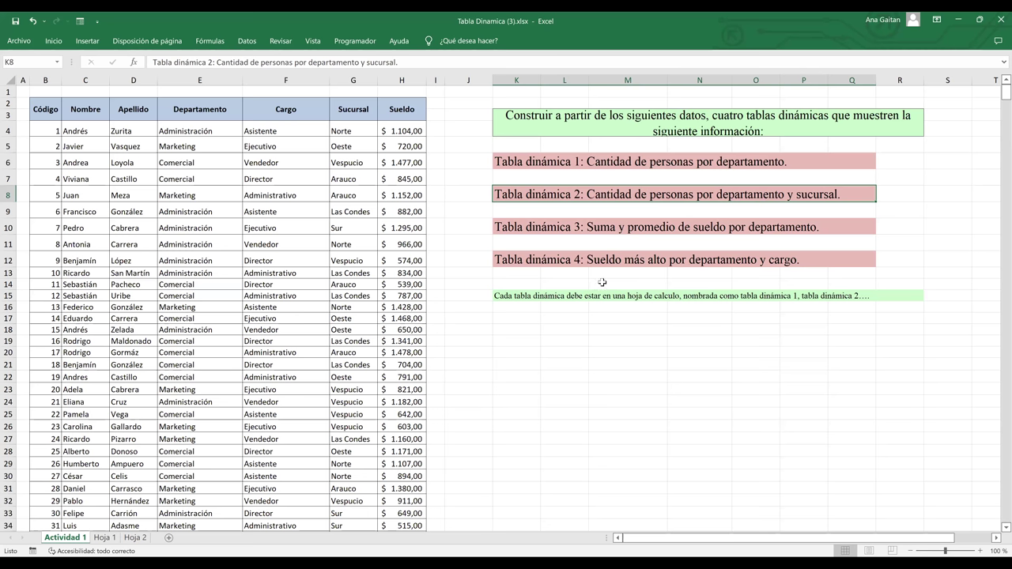
pyautogui.click(520, 295)
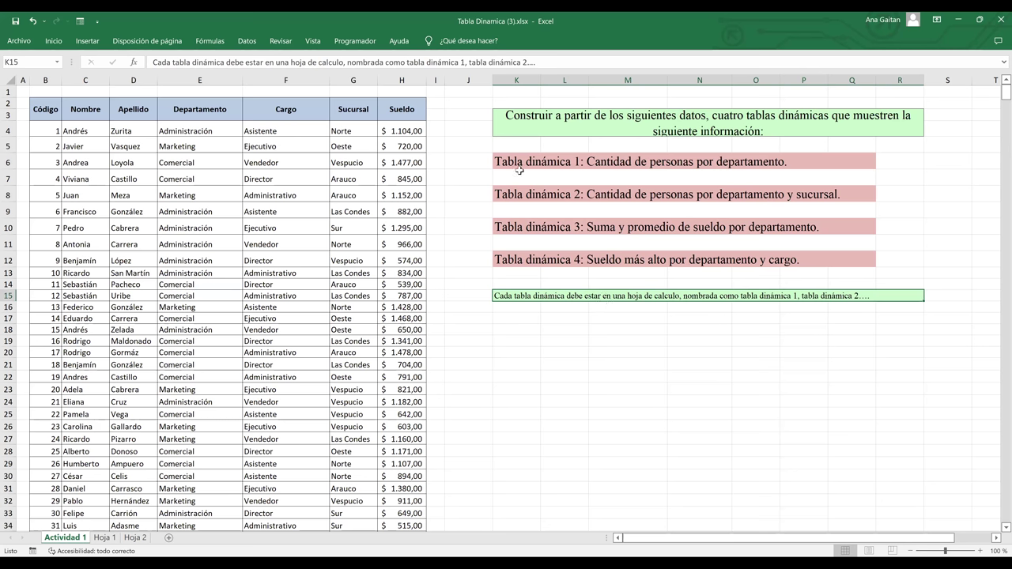
pyautogui.click(539, 206)
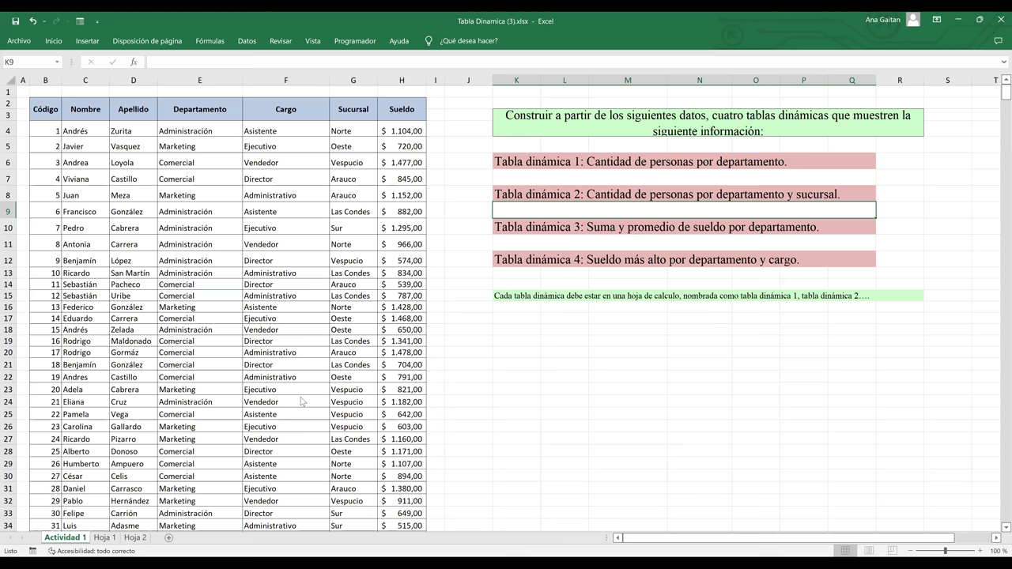
pyautogui.click(129, 540)
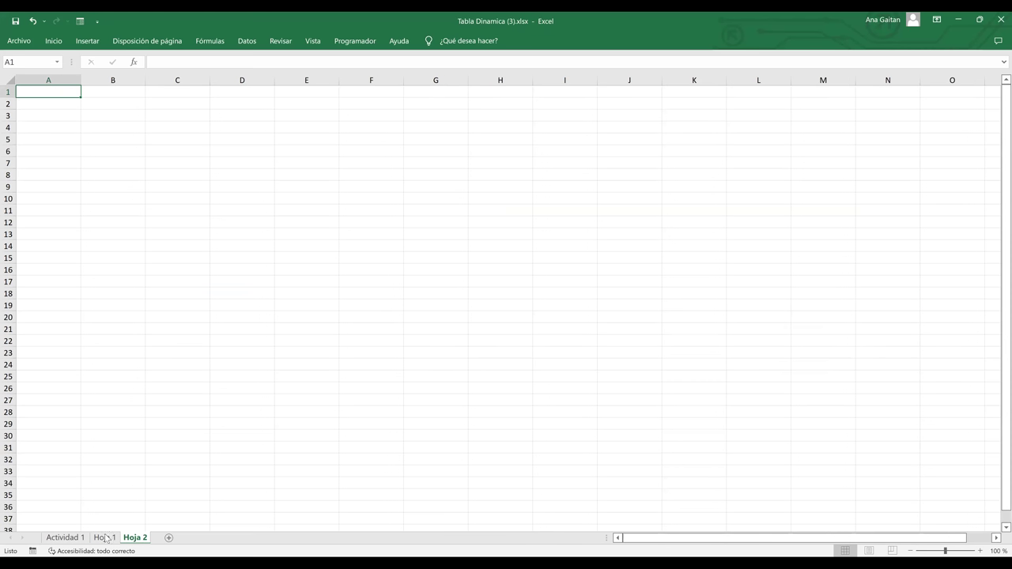
# - Rename the Hoja 1 sheet as TABLA DINAMICA 1 and copy the Tabla dinámica 1 heading from Actividad 1 into its cell C3
pyautogui.click(79, 539)
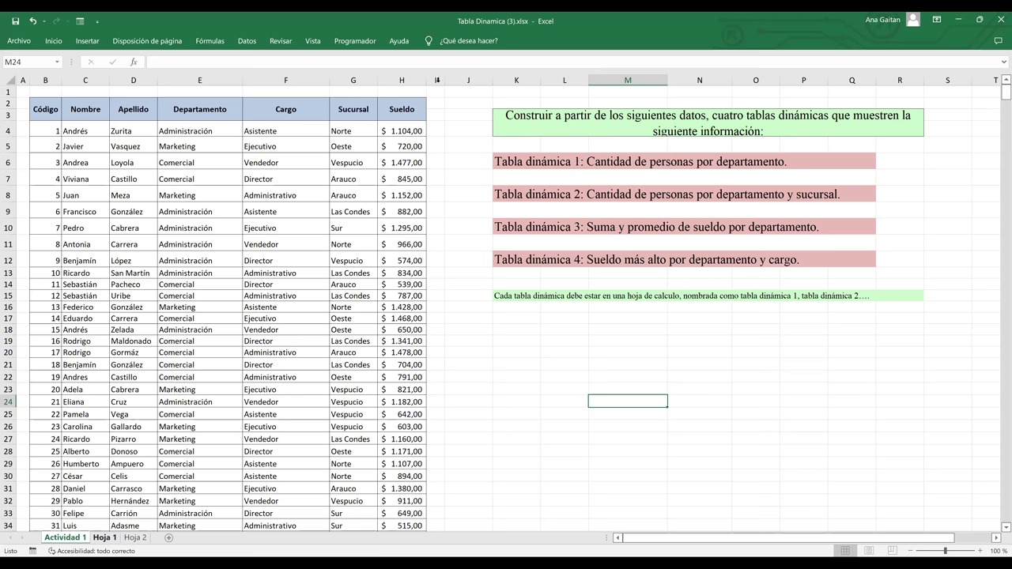
pyautogui.click(553, 170)
pyautogui.hotkey('ctrl', 'c')
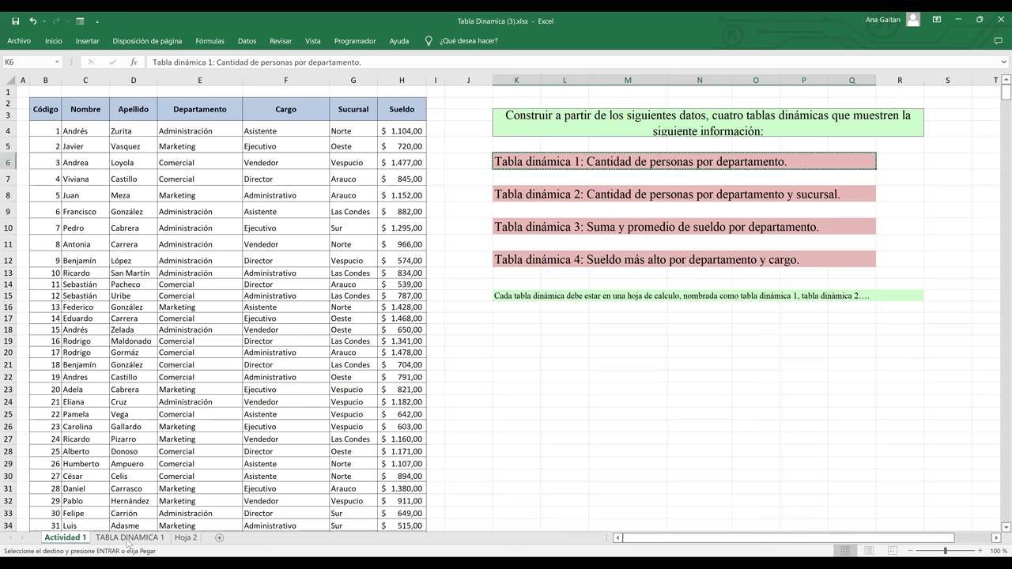
pyautogui.click(128, 540)
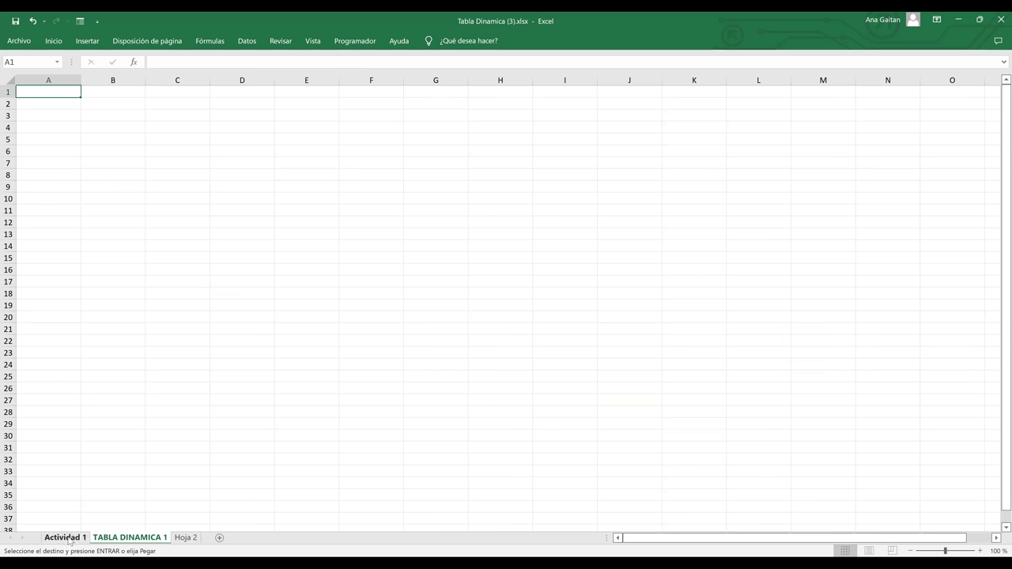
pyautogui.click(67, 538)
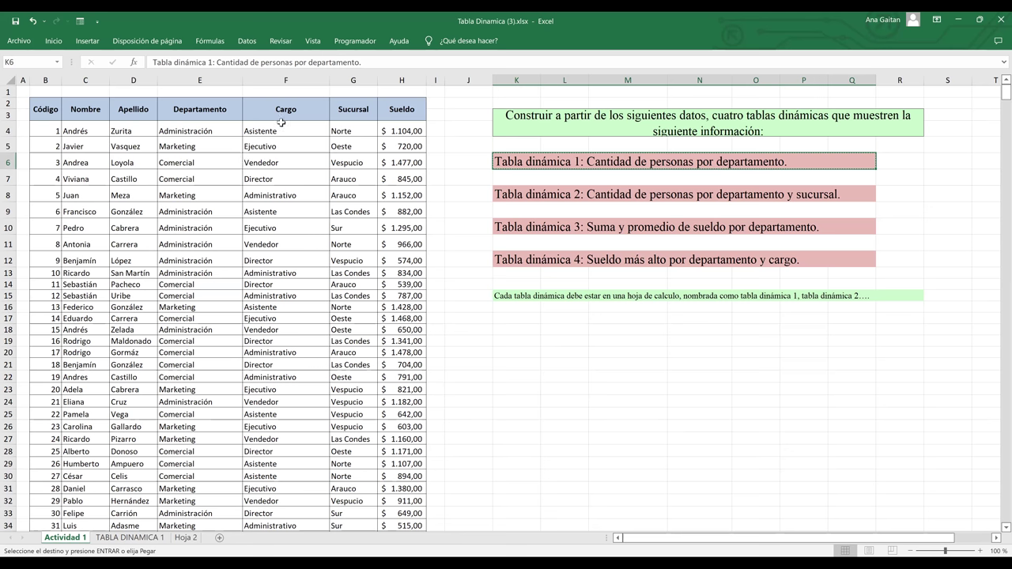
pyautogui.hotkey('ctrl', 'pagedown')
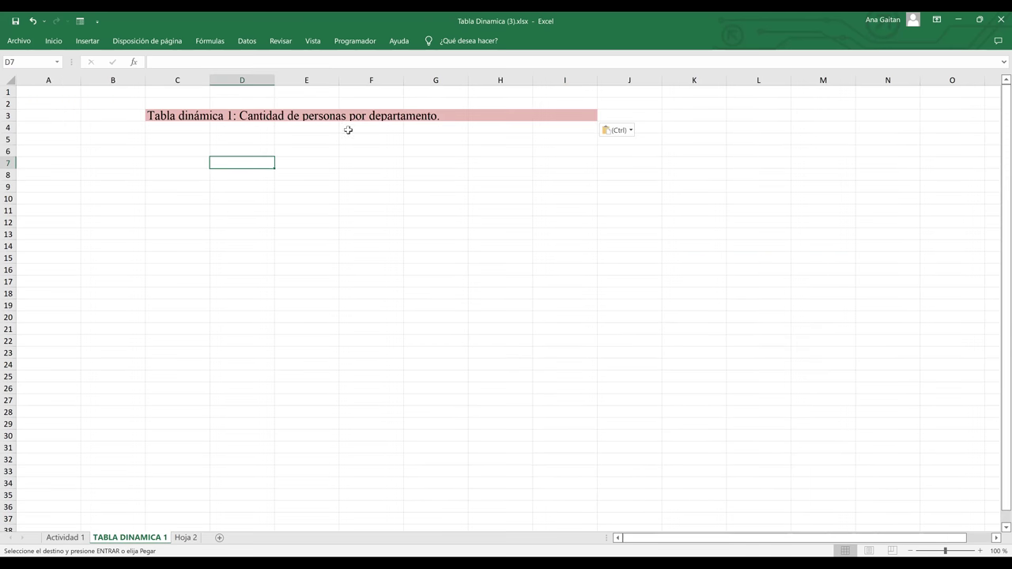
pyautogui.click(382, 137)
pyautogui.moveTo(384, 136); pyautogui.dragTo(369, 341)
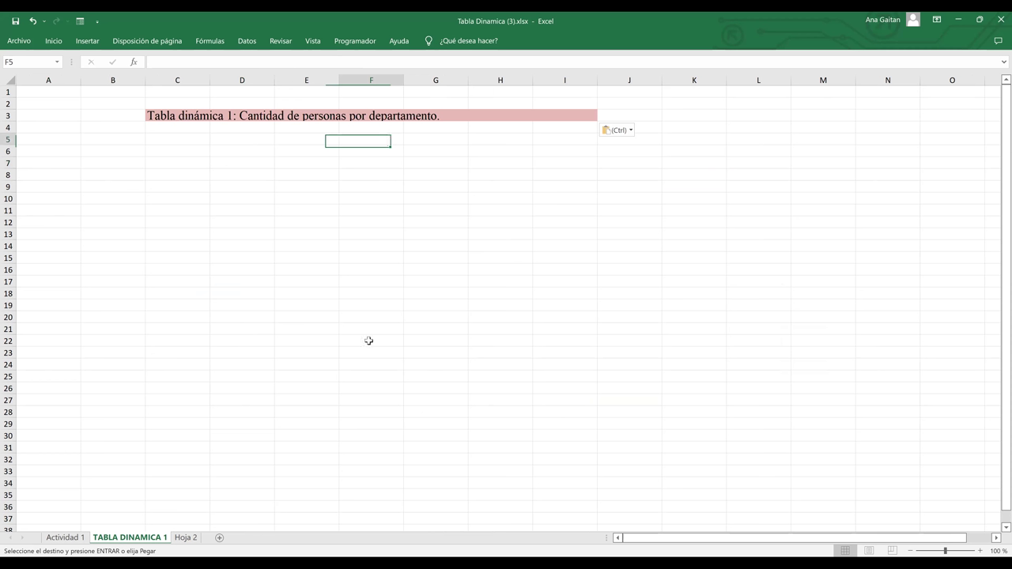
# - Look through the recommended PivotTables for the Actividad 1 employee data and create a blank PivotTable on a new sheet
pyautogui.click(67, 537)
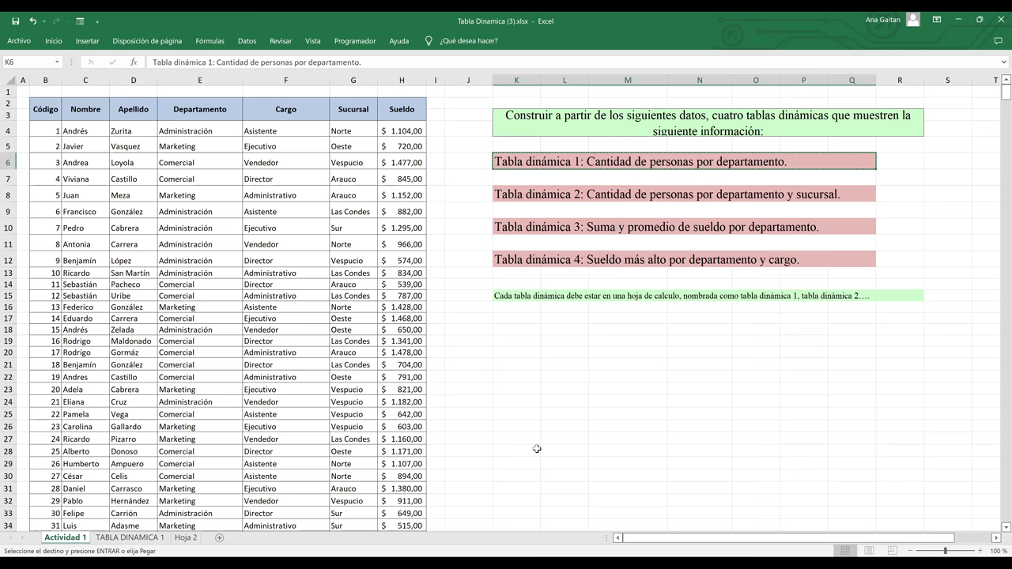
pyautogui.click(537, 449)
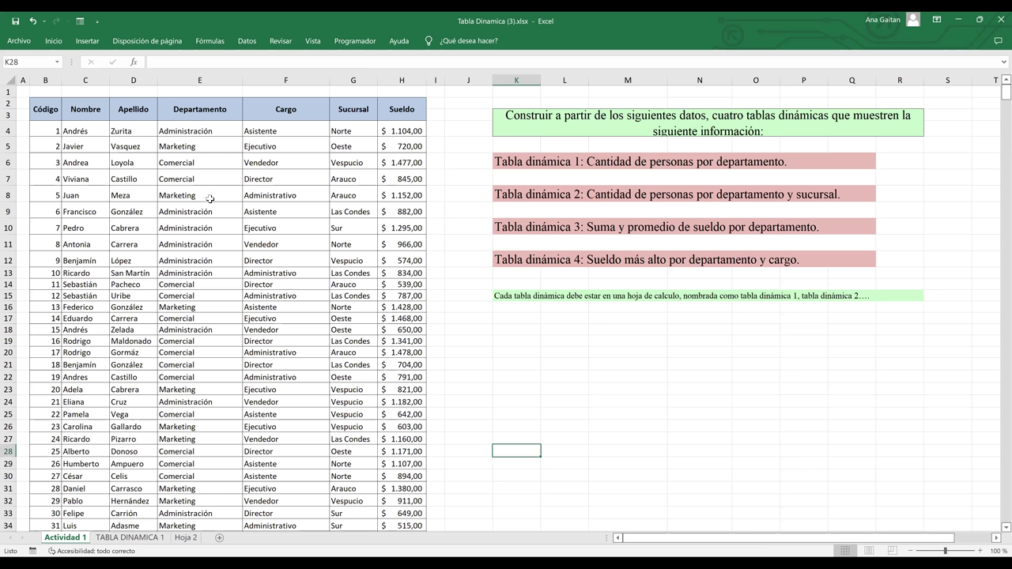
pyautogui.click(176, 162)
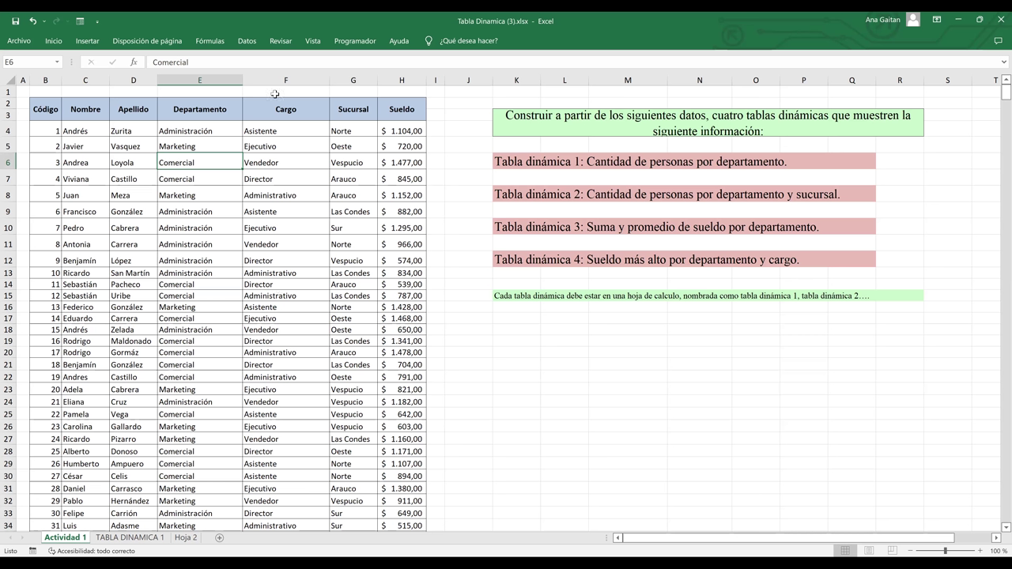
pyautogui.click(87, 44)
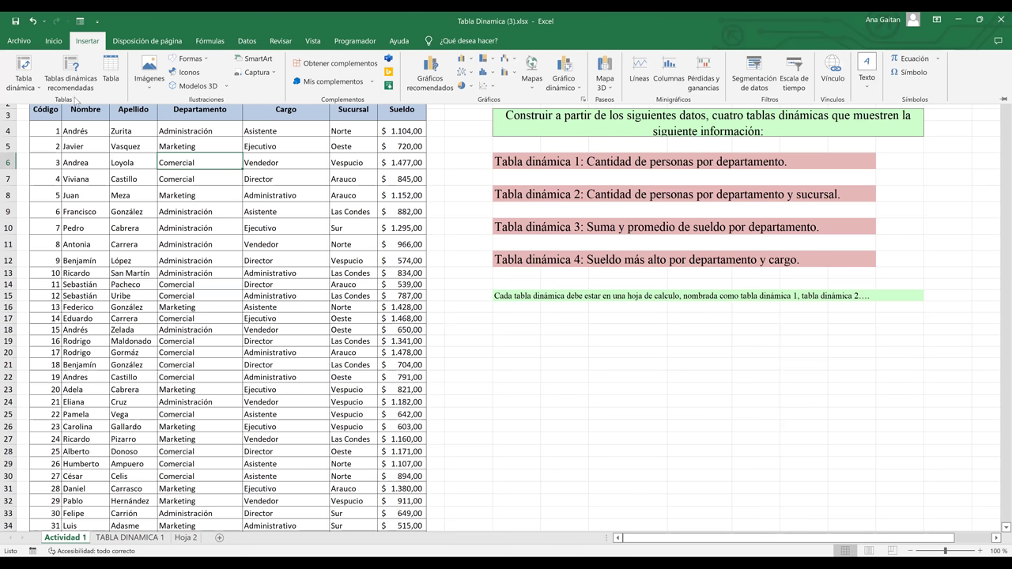
pyautogui.click(33, 90)
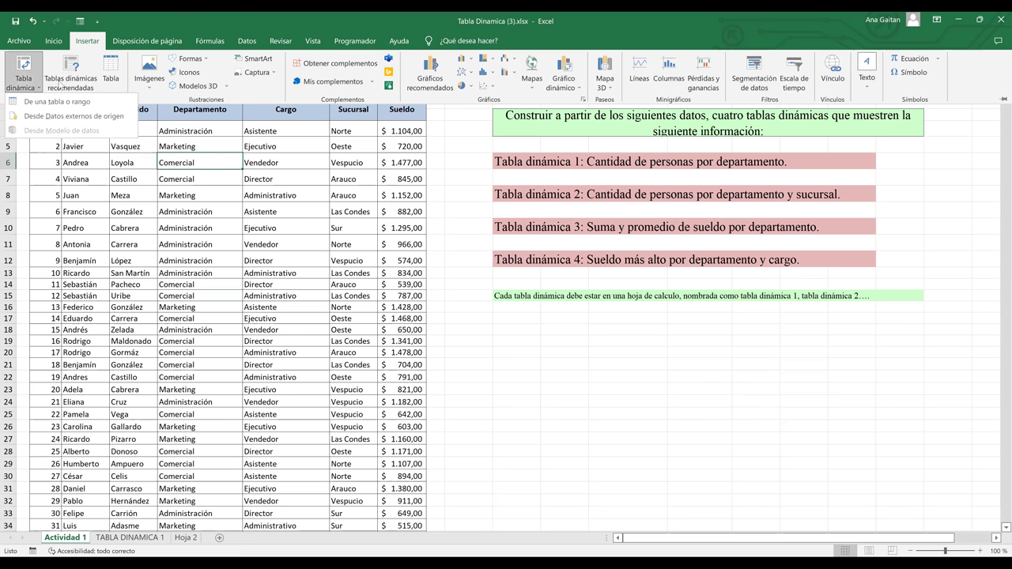
pyautogui.click(61, 86)
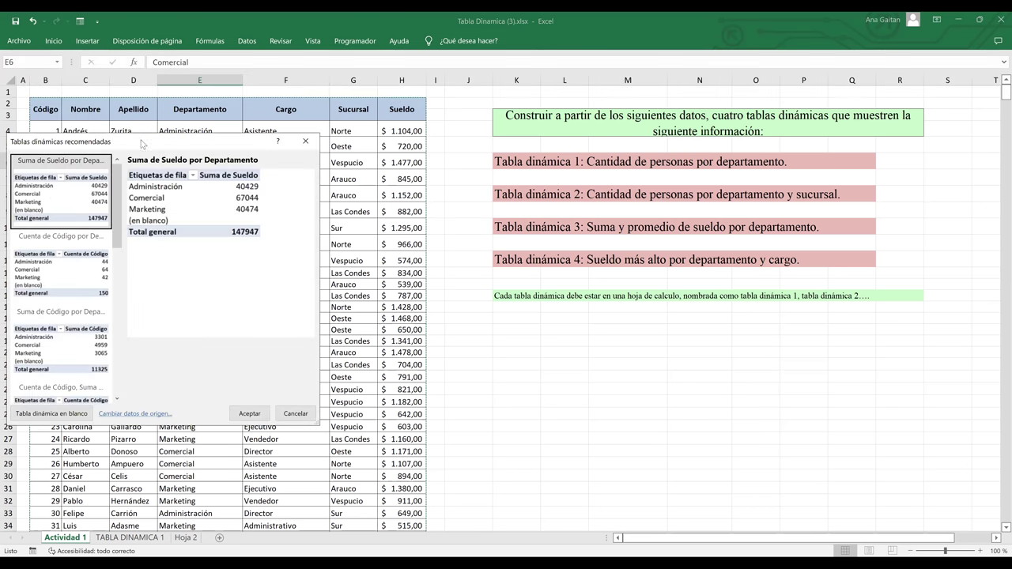
pyautogui.moveTo(142, 143); pyautogui.dragTo(453, 98)
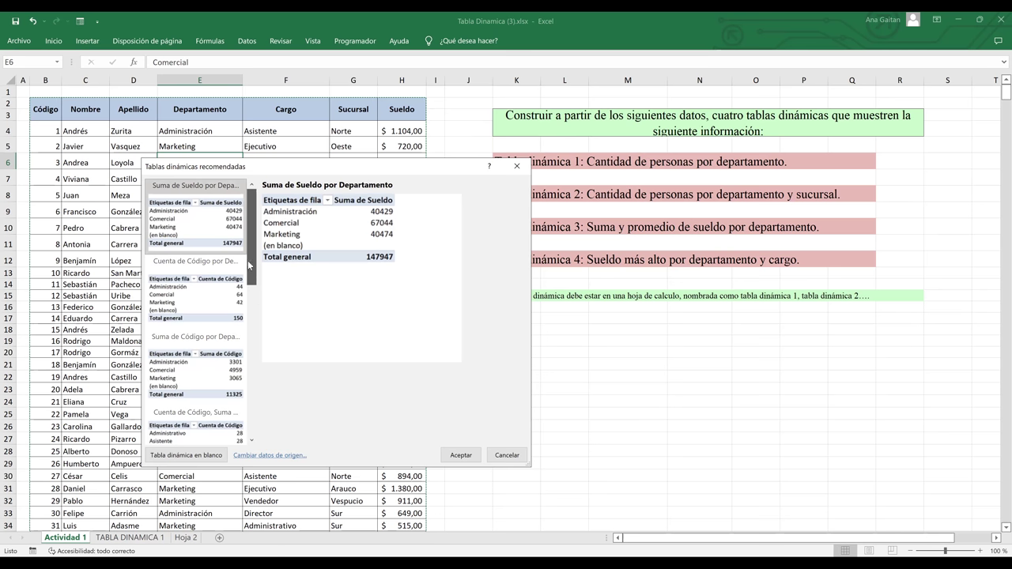
pyautogui.scroll(-3, 255, 307)
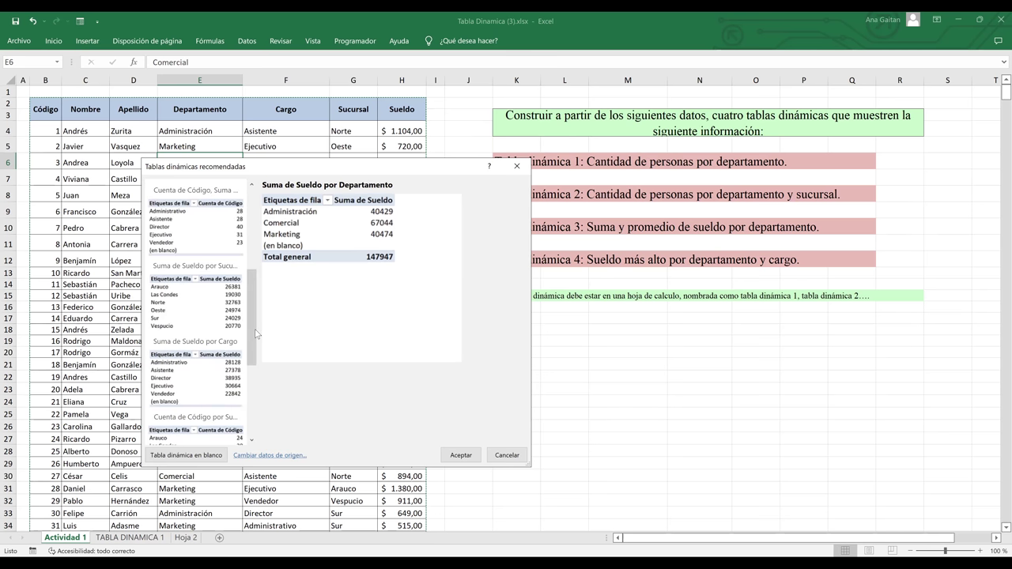
pyautogui.scroll(-3, 255, 356)
pyautogui.moveTo(256, 357); pyautogui.dragTo(253, 417)
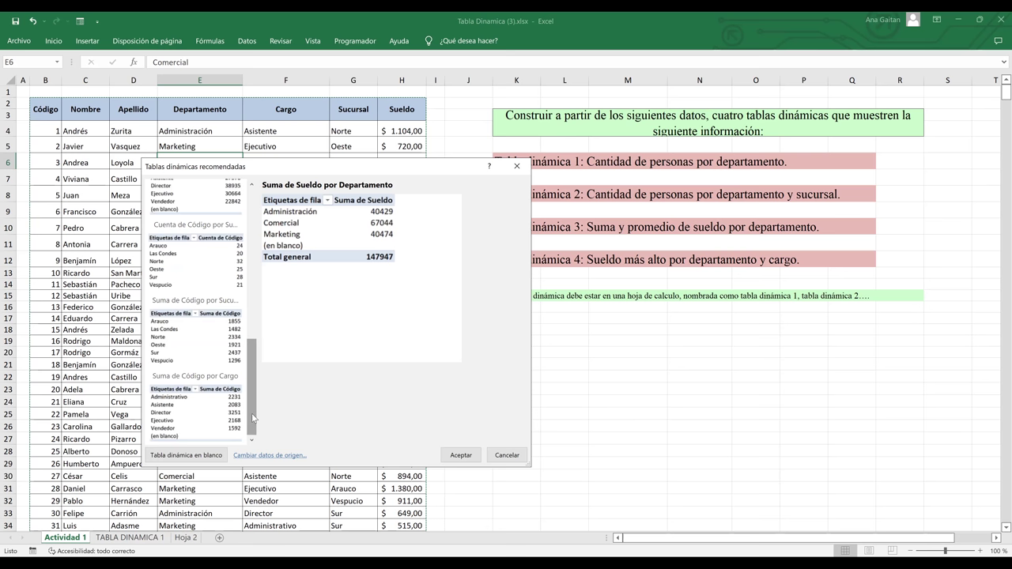
pyautogui.click(177, 457)
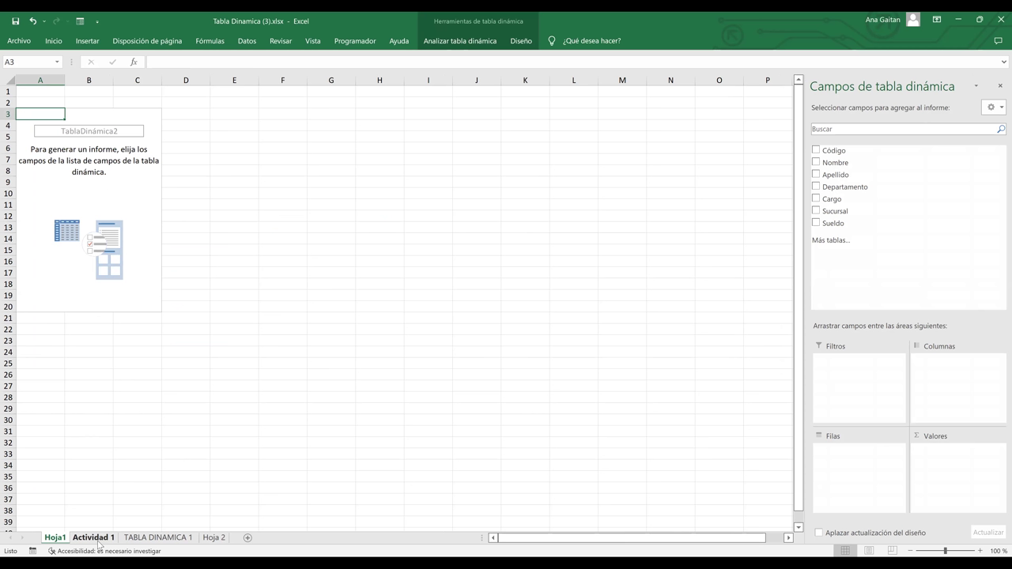
# - Create a PivotTable from range 'Actividad 1'!$B$2:$H$153 in the existing sheet TABLA DINAMICA 1, placed at cell C7
pyautogui.click(95, 539)
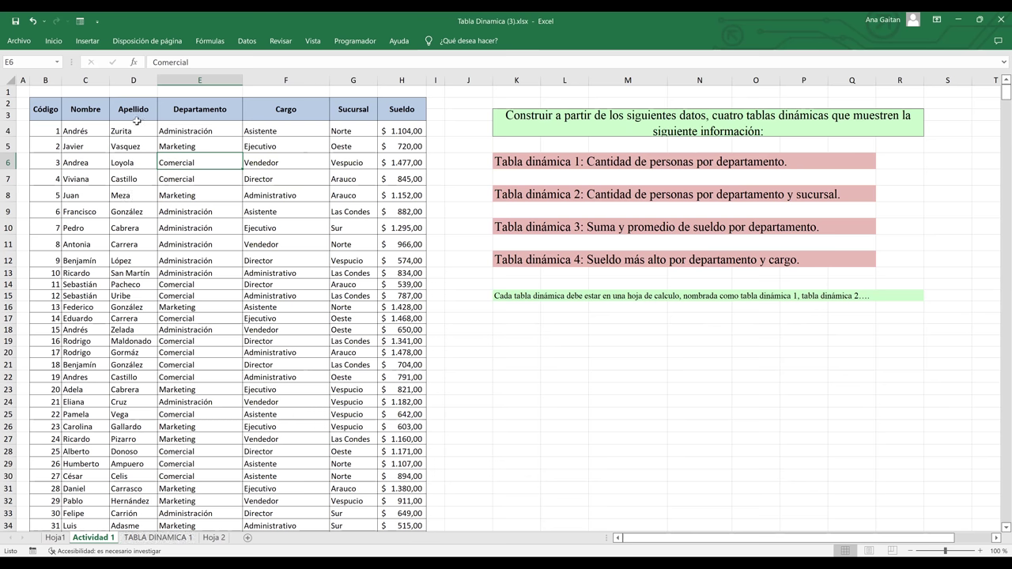
pyautogui.click(87, 44)
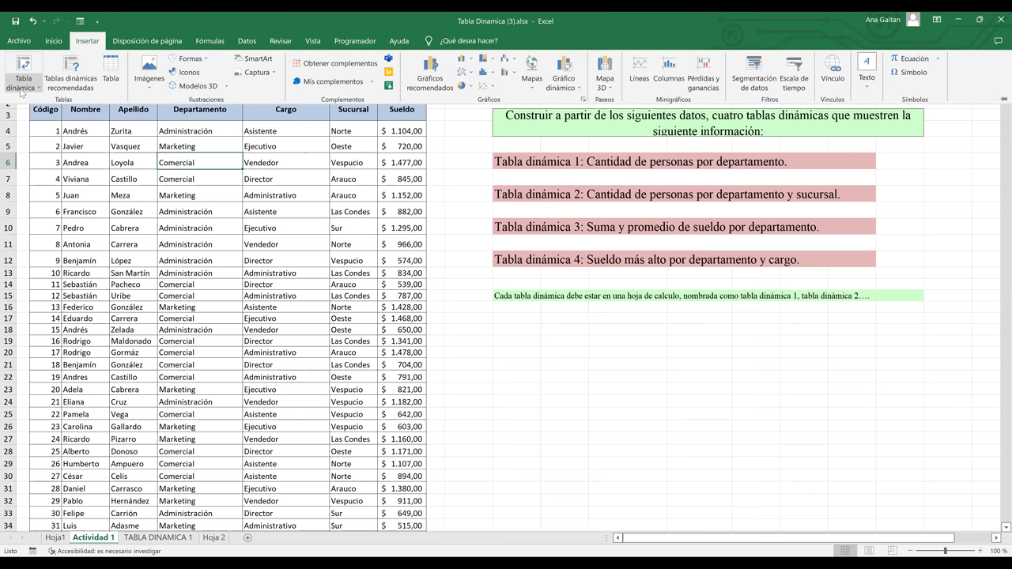
pyautogui.click(23, 86)
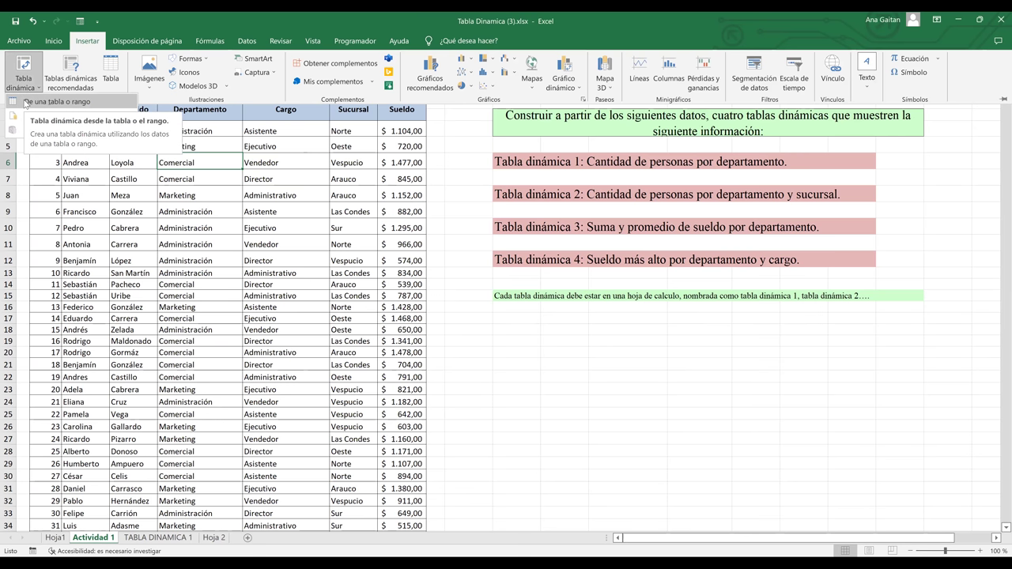
pyautogui.click(23, 101)
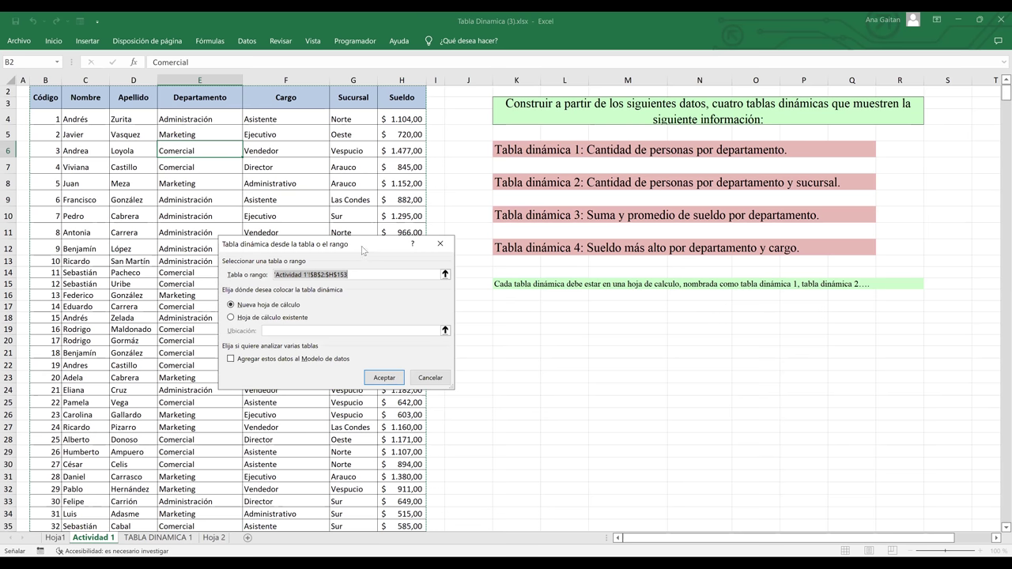
pyautogui.moveTo(362, 250); pyautogui.dragTo(538, 318)
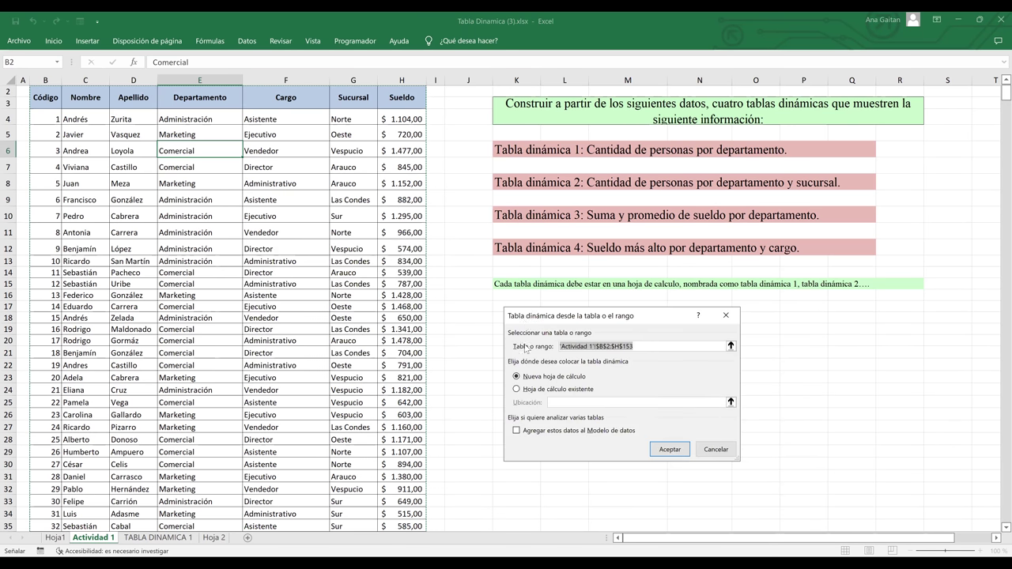
pyautogui.doubleClick(623, 346)
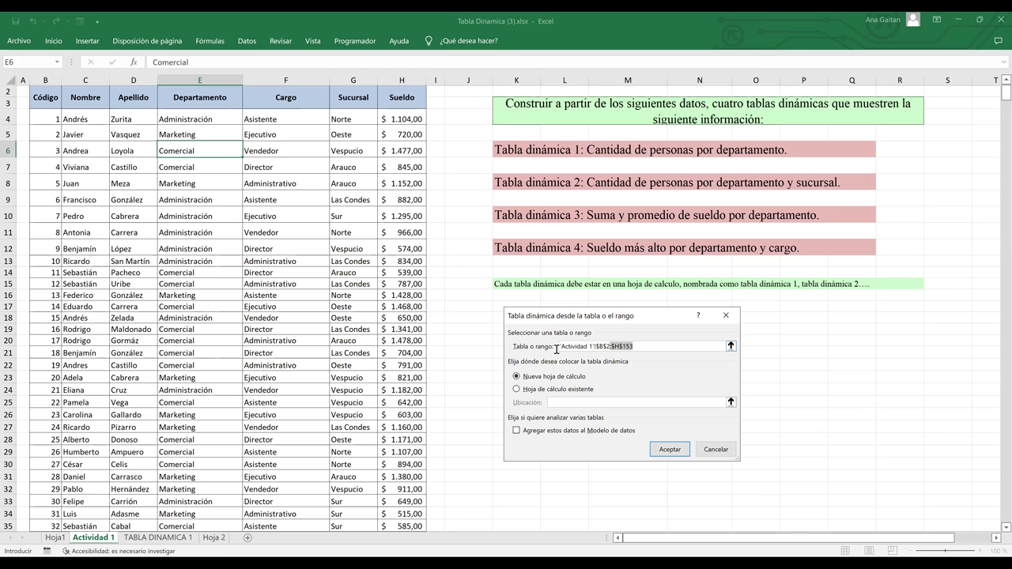
pyautogui.click(650, 346)
pyautogui.click(518, 389)
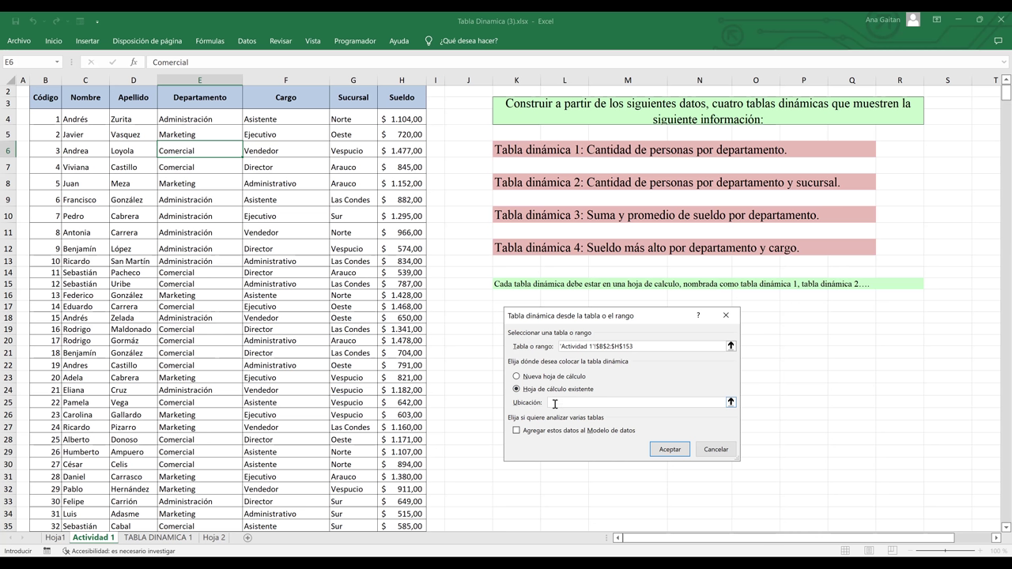
pyautogui.click(141, 539)
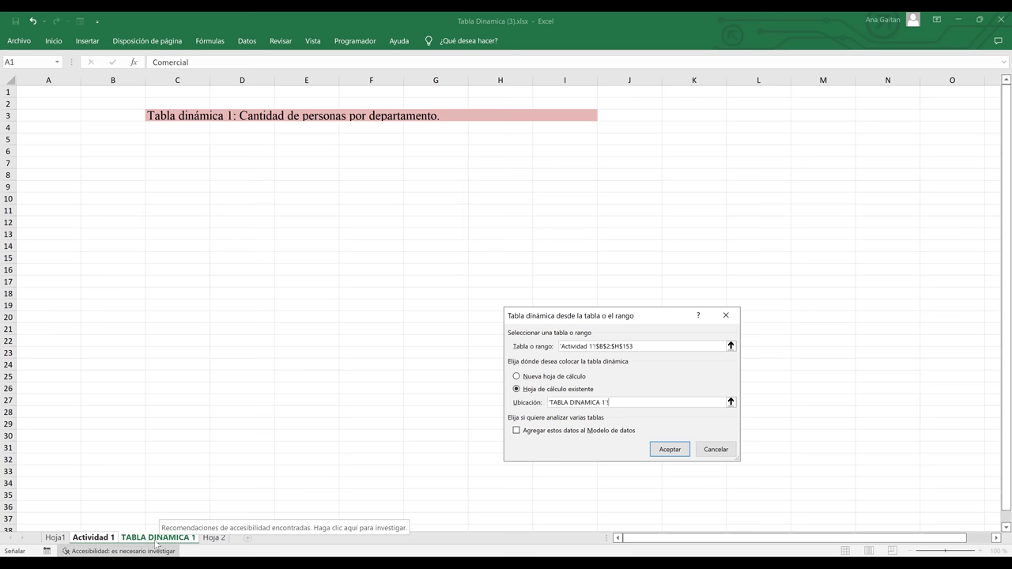
pyautogui.click(162, 159)
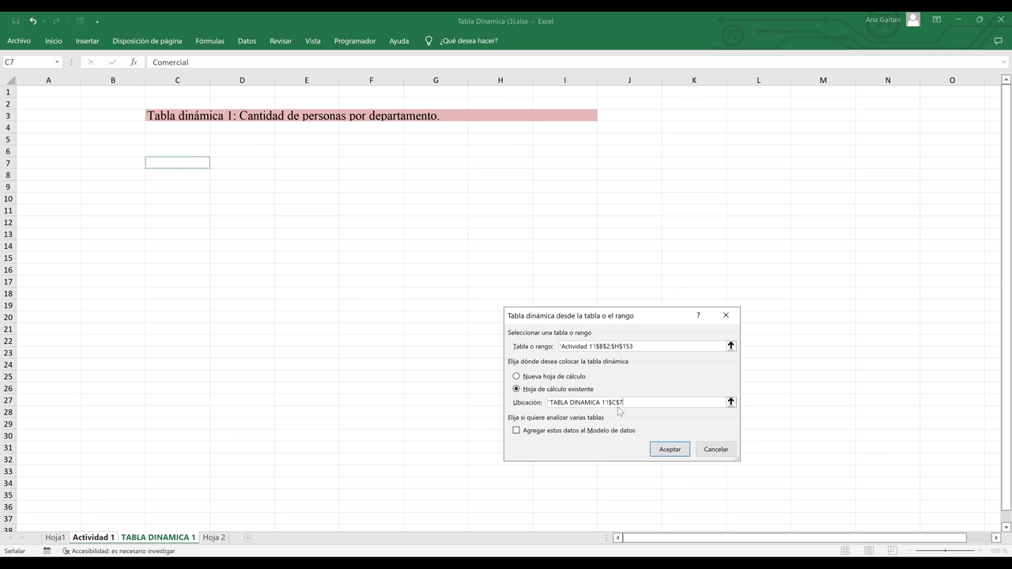
pyautogui.click(669, 450)
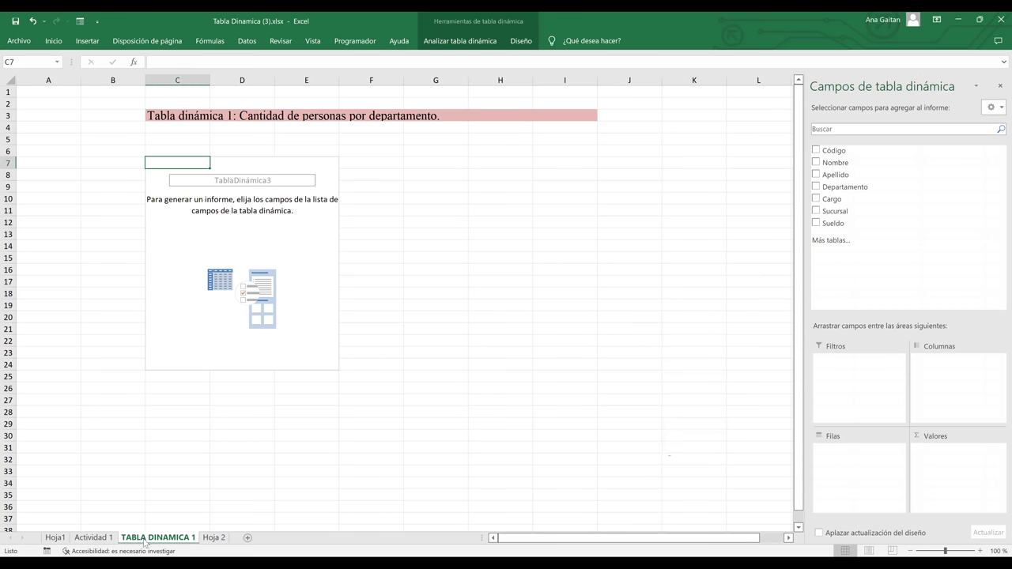
# - Select cells inside and outside the empty PivotTable on TABLA DINAMICA 1 to check when its field list appears
pyautogui.click(296, 286)
pyautogui.click(416, 223)
pyautogui.click(270, 223)
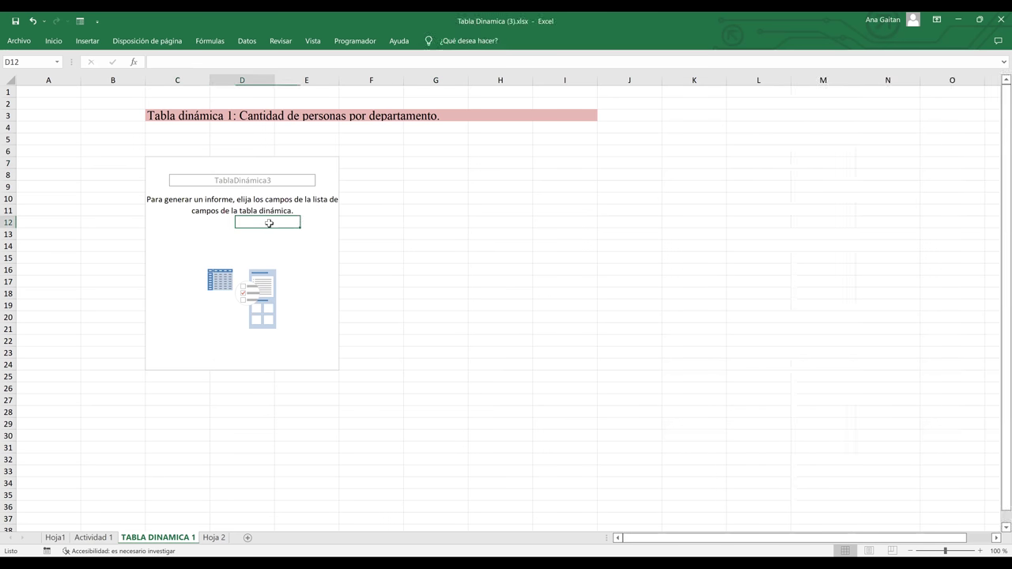
pyautogui.click(208, 118)
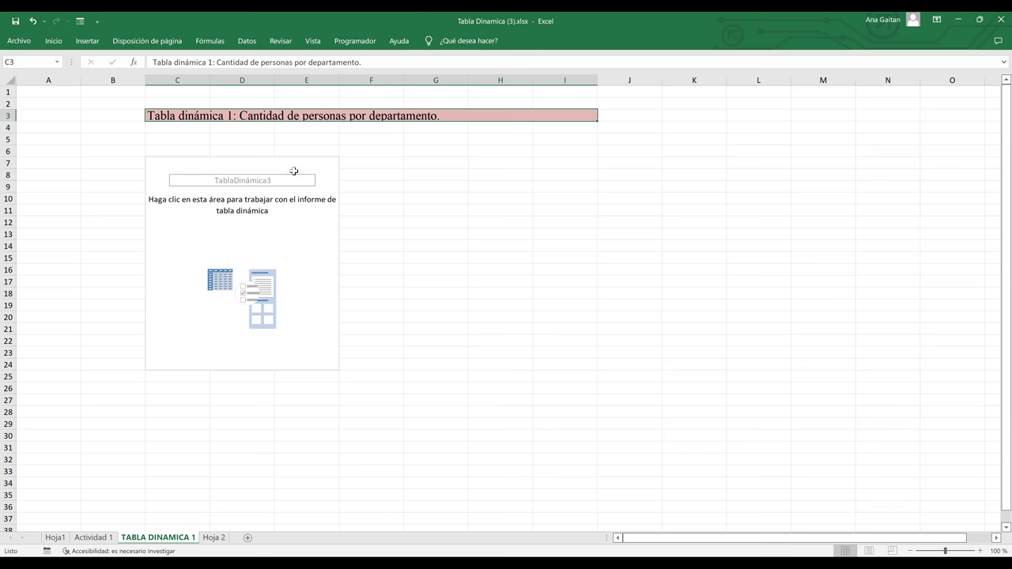
pyautogui.click(451, 178)
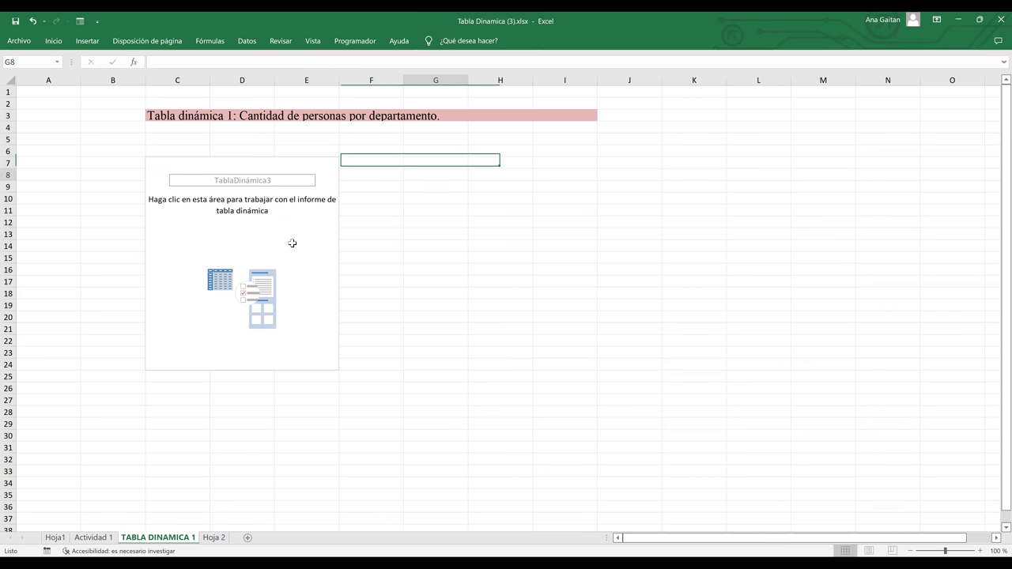
pyautogui.click(292, 243)
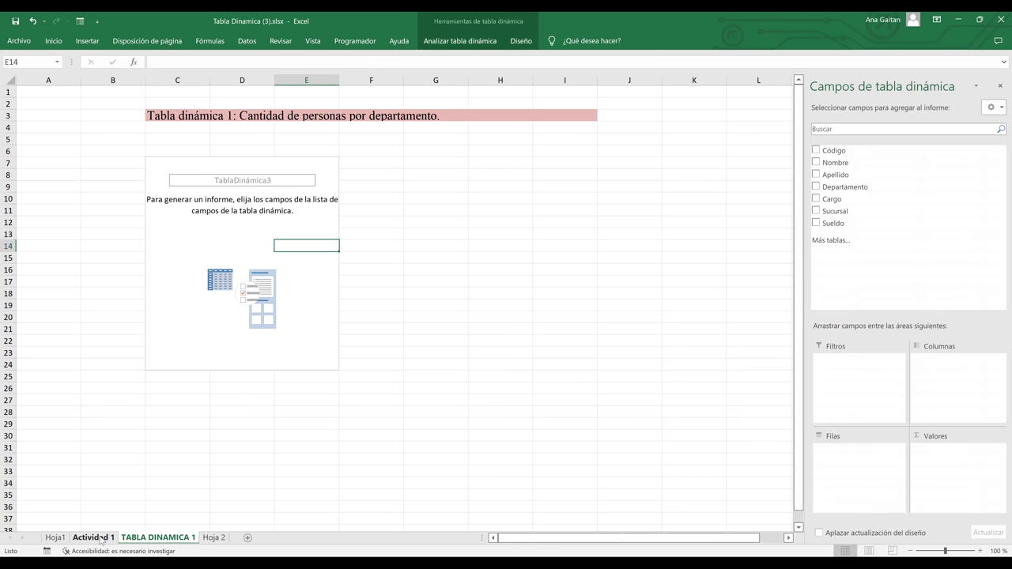
# - Review the Nombre and Departamento columns on Actividad 1 against the first PivotTable requirement, and return to TABLA DINAMICA 1
pyautogui.hotkey('ctrl', 'pageup')
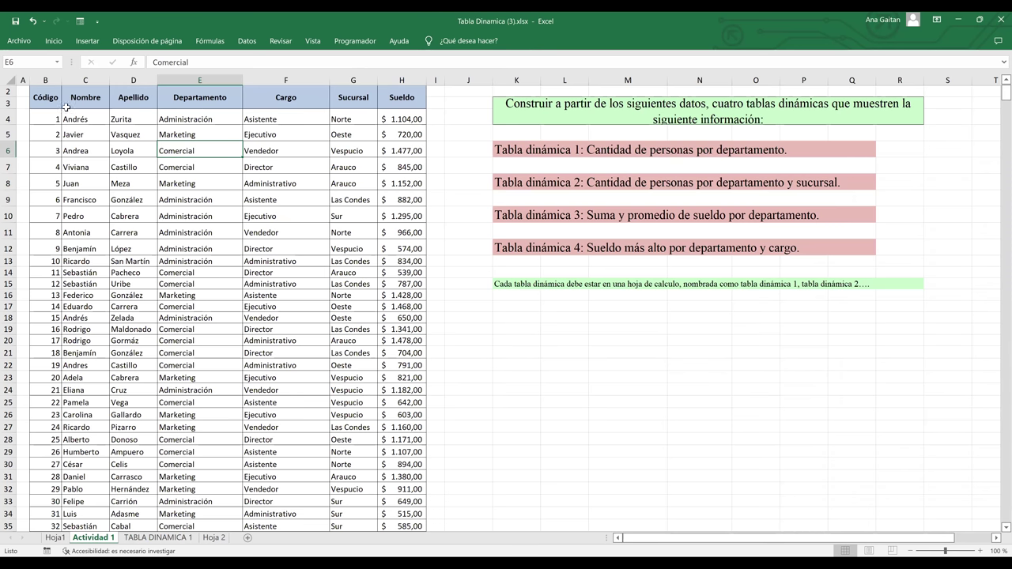
pyautogui.press('Up')
pyautogui.press('Up')
pyautogui.press('Right')
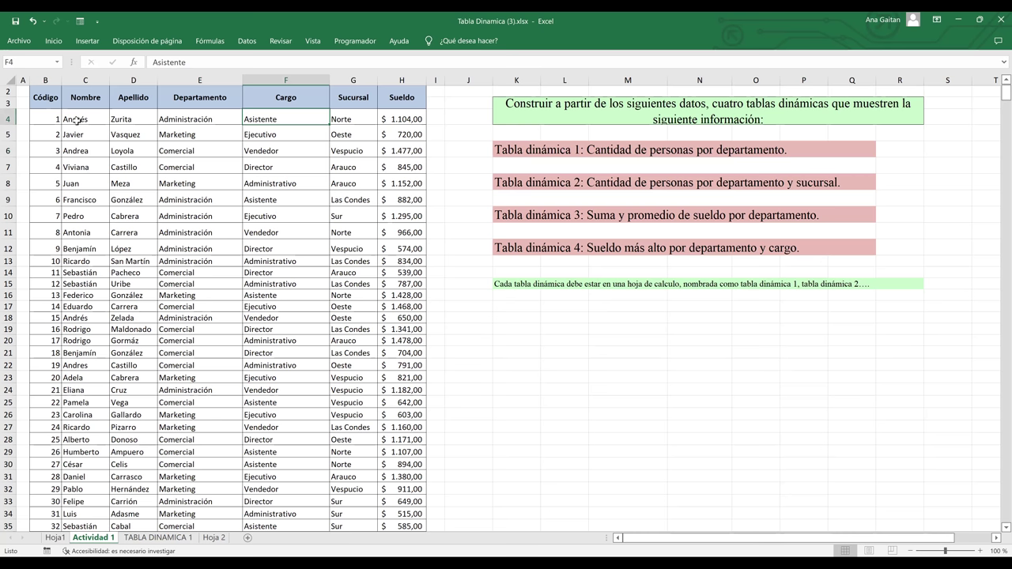
pyautogui.moveTo(87, 118); pyautogui.dragTo(95, 238)
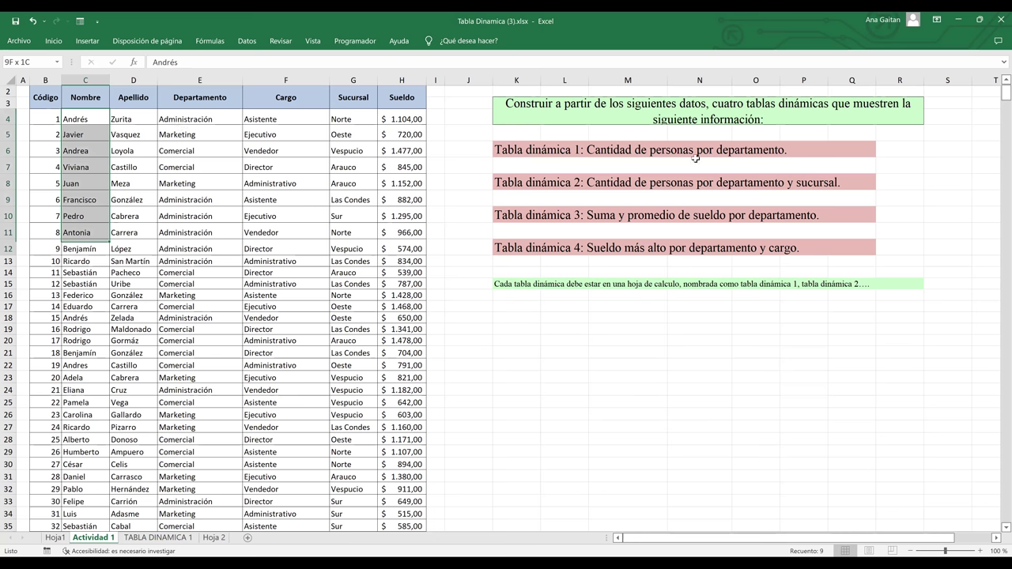
pyautogui.press('Right')
pyautogui.press('Right')
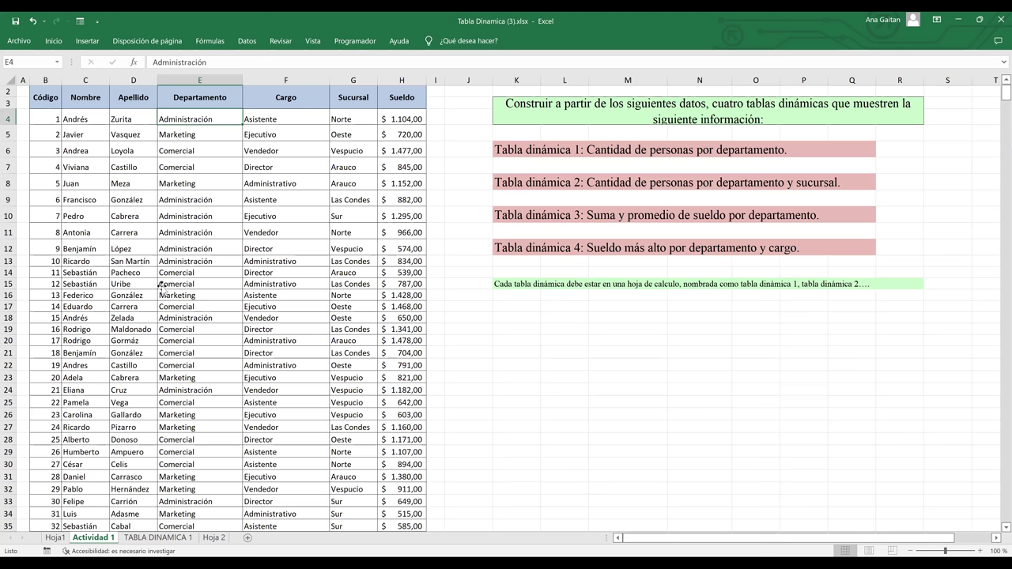
pyautogui.hotkey('ctrl', 'pagedown')
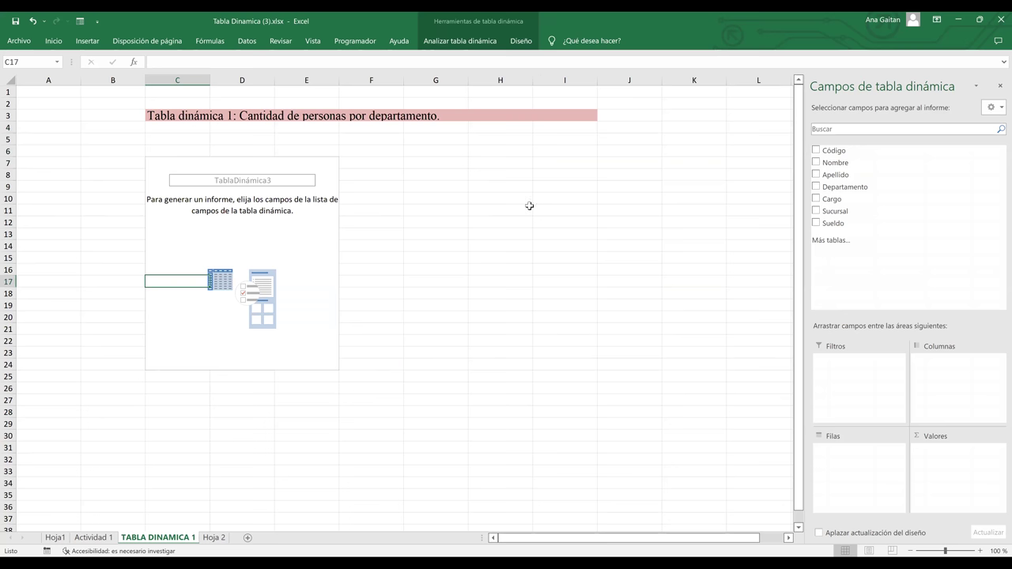
# - Add the Nombre, Departamento and Apellido fields to the rows of the PivotTable on TABLA DINAMICA 1, with Departamento as the outermost level
pyautogui.click(419, 234)
pyautogui.click(418, 306)
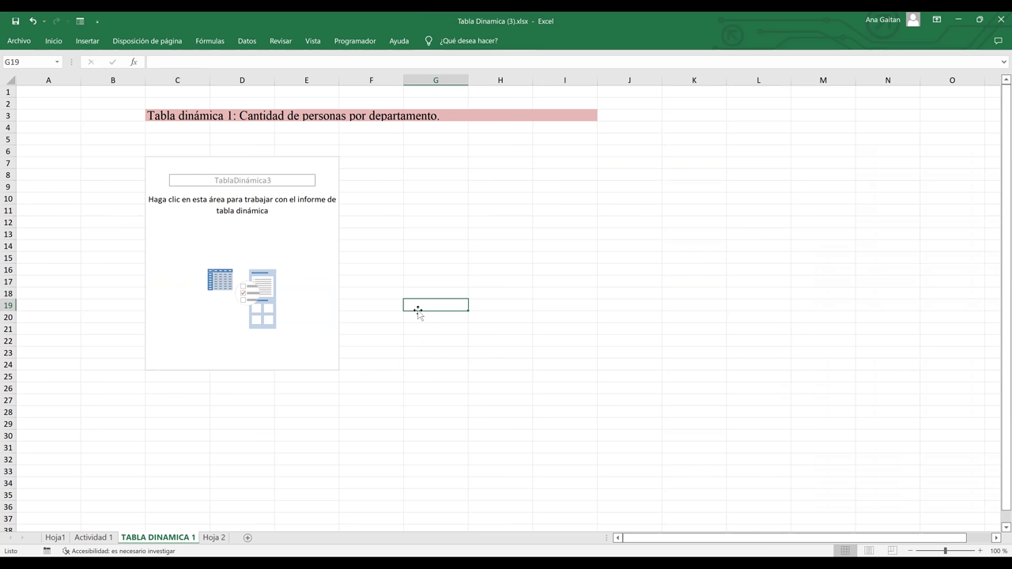
pyautogui.click(237, 244)
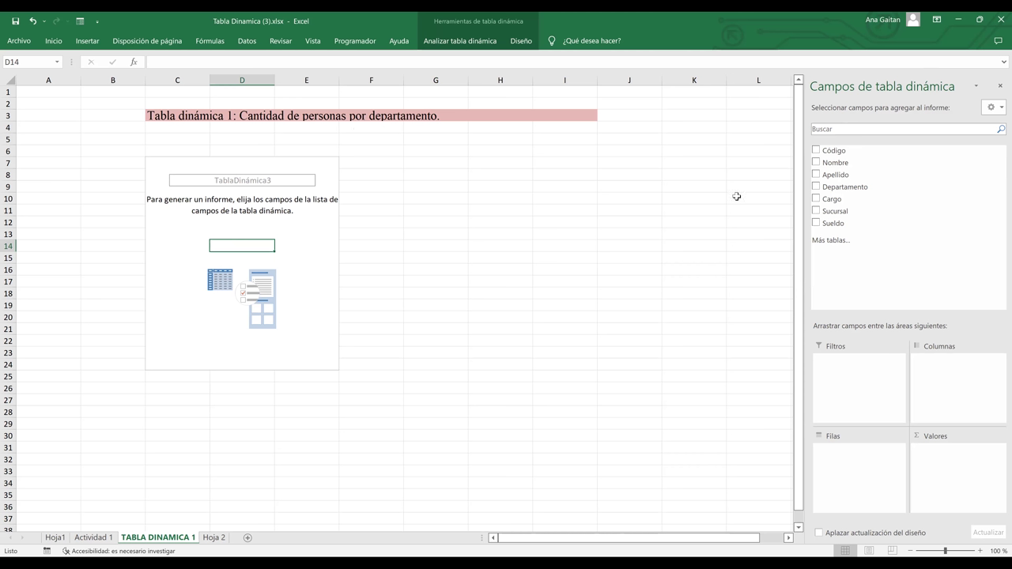
pyautogui.moveTo(844, 163); pyautogui.dragTo(846, 198)
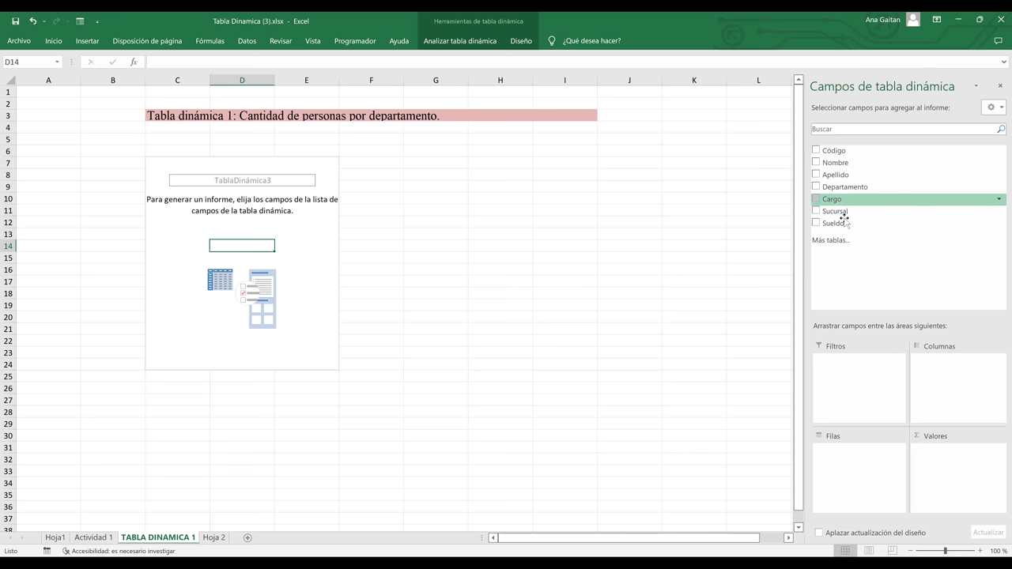
pyautogui.click(818, 189)
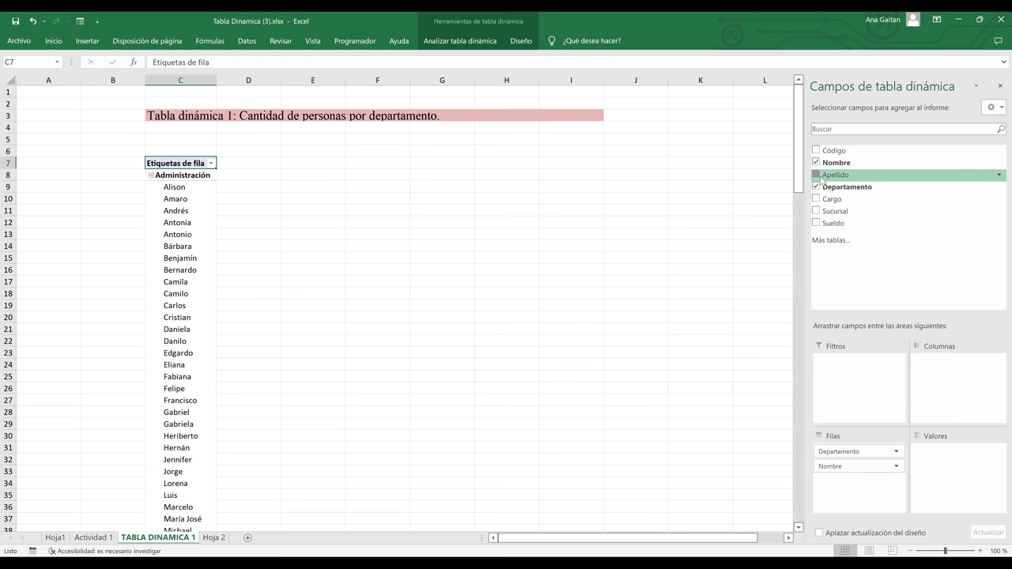
pyautogui.click(821, 178)
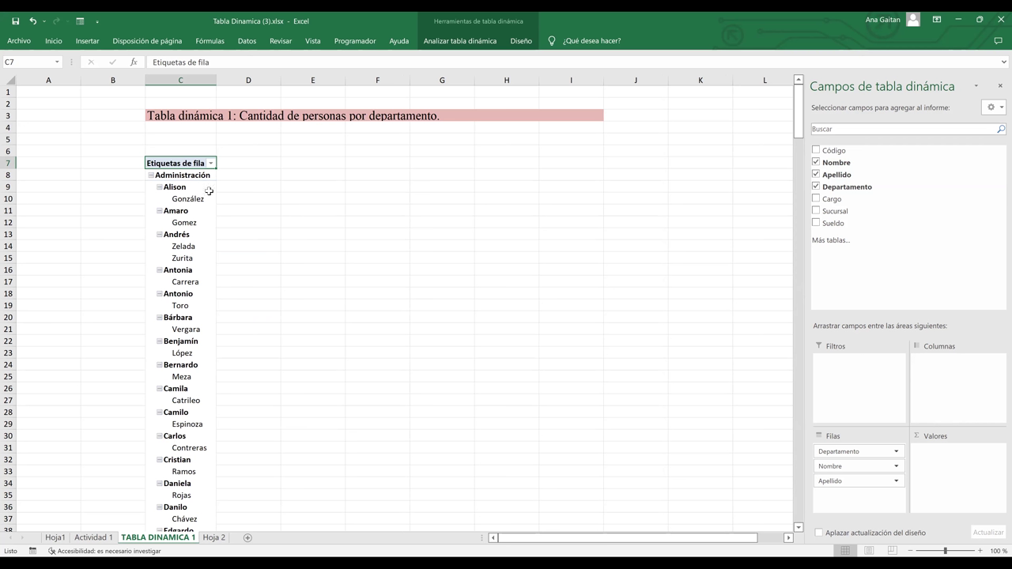
# - Look through the nested row list and move the Nombre field from the rows to the values as a count
pyautogui.moveTo(799, 133); pyautogui.dragTo(798, 440)
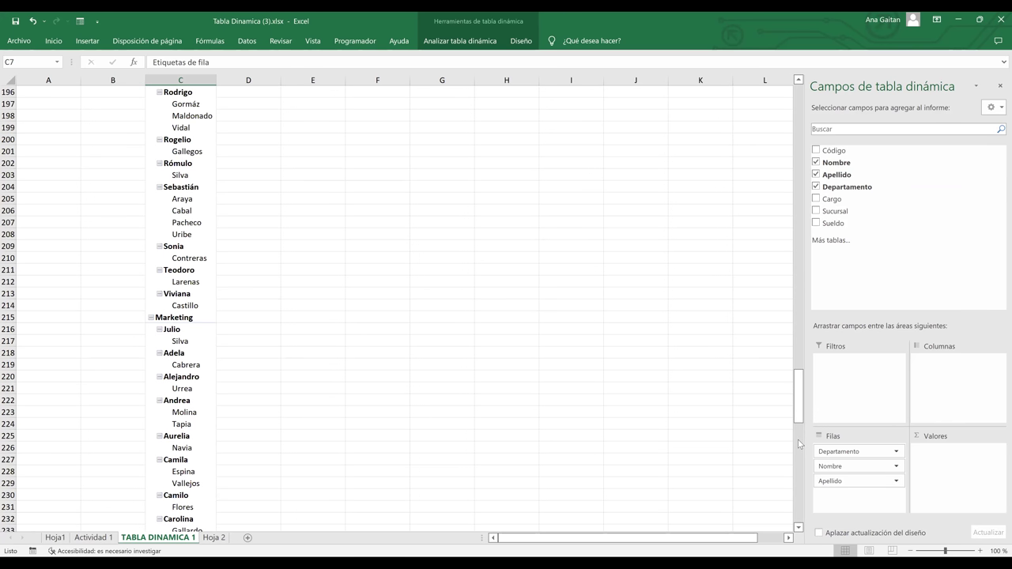
pyautogui.click(799, 504)
pyautogui.moveTo(799, 503); pyautogui.dragTo(797, 87)
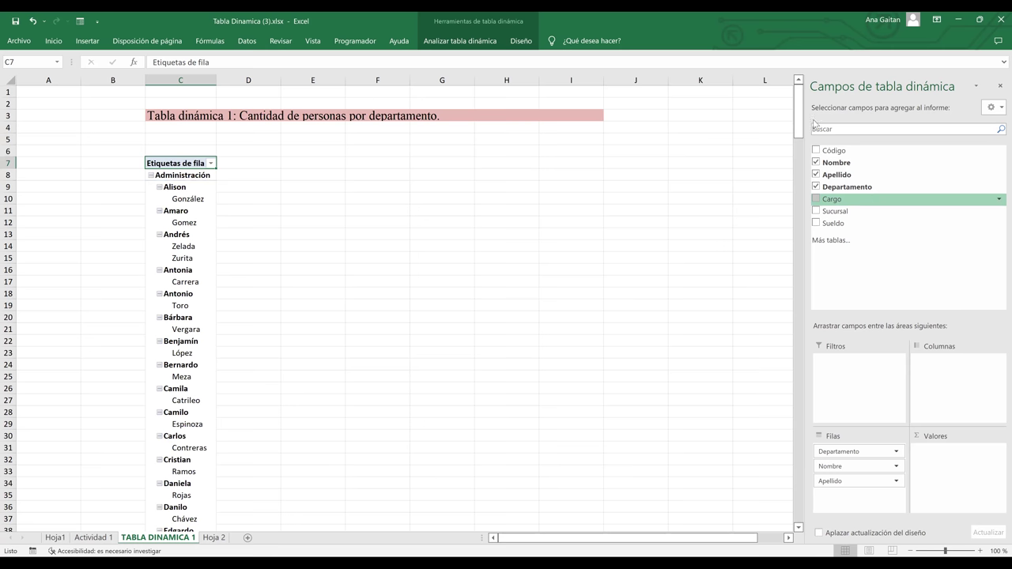
pyautogui.moveTo(801, 123); pyautogui.dragTo(805, 72)
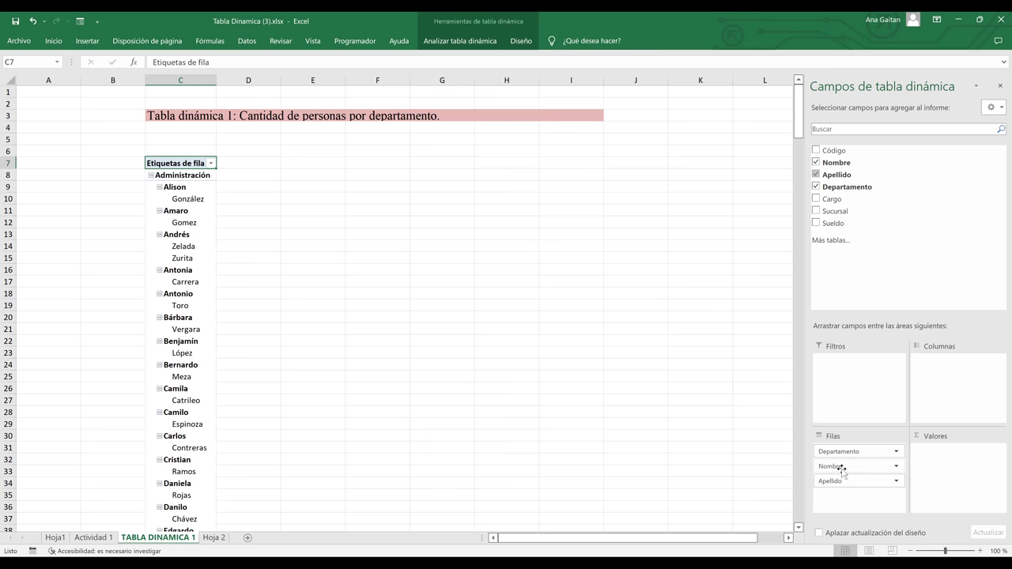
pyautogui.moveTo(842, 468); pyautogui.dragTo(940, 456)
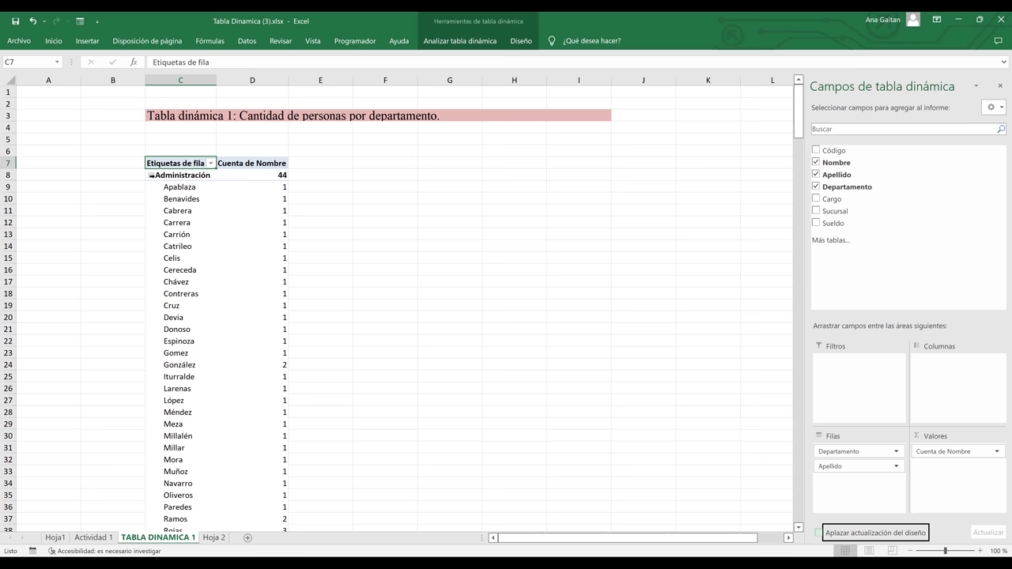
# - Collapse the Administración, Comercial and Marketing groups in the PivotTable and check each department's count of names
pyautogui.click(150, 175)
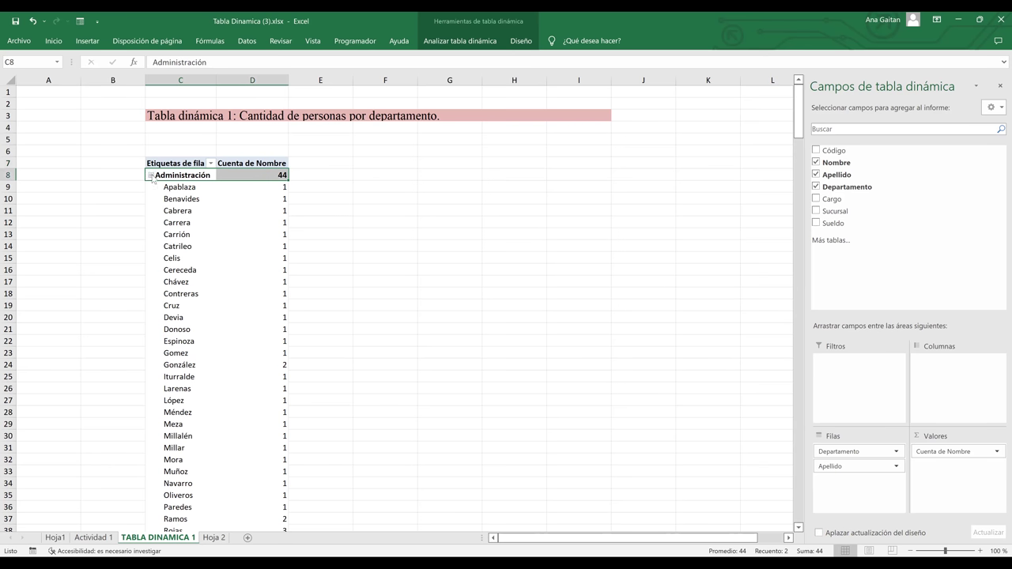
pyautogui.click(151, 175)
pyautogui.click(152, 189)
pyautogui.click(151, 188)
pyautogui.click(151, 200)
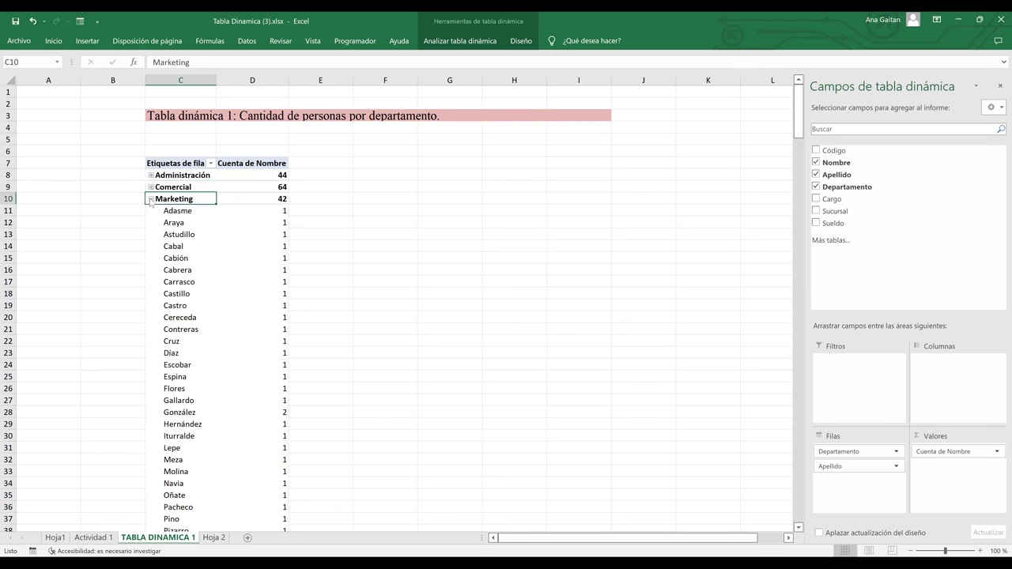
pyautogui.click(151, 200)
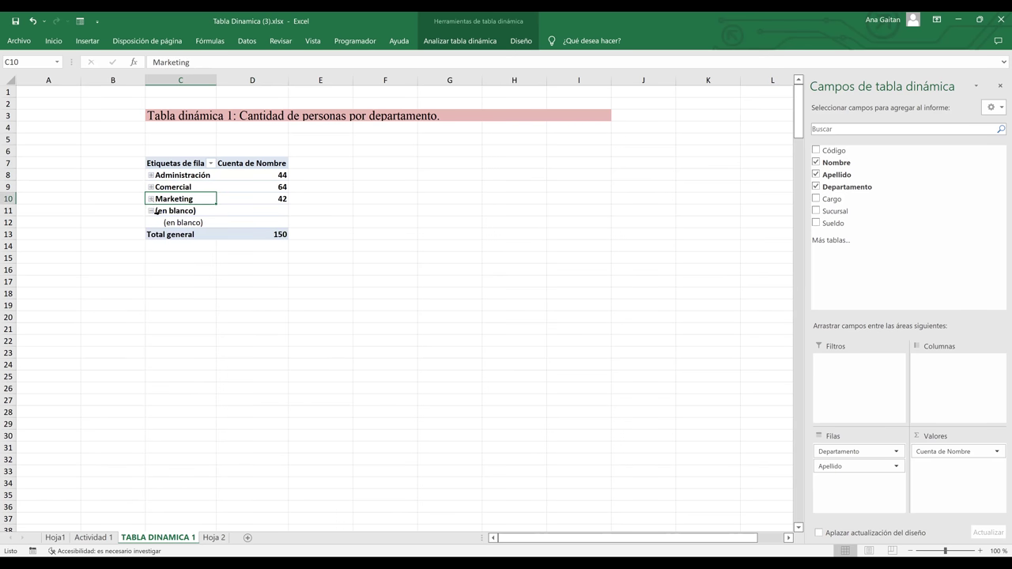
pyautogui.click(156, 212)
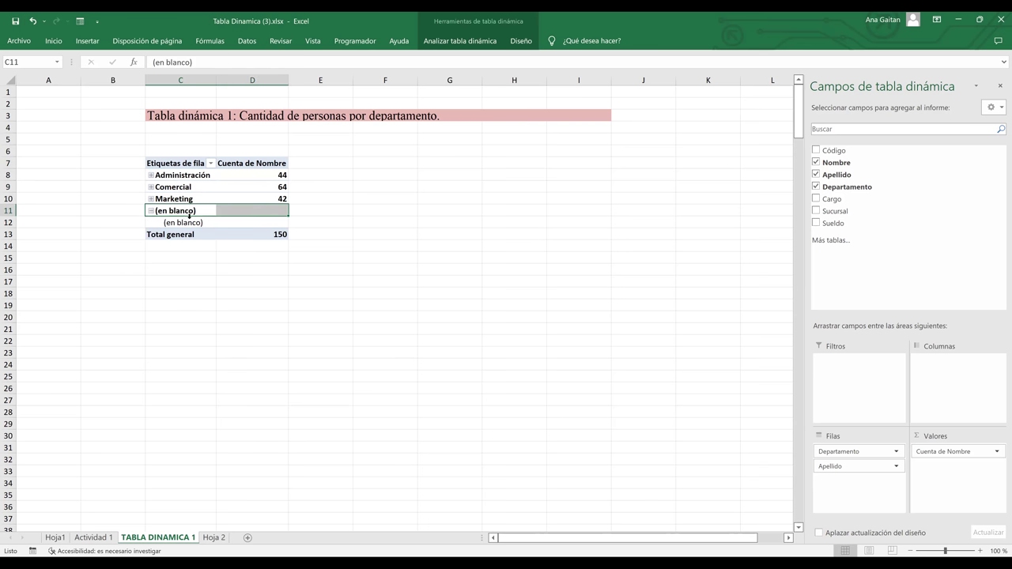
pyautogui.click(253, 210)
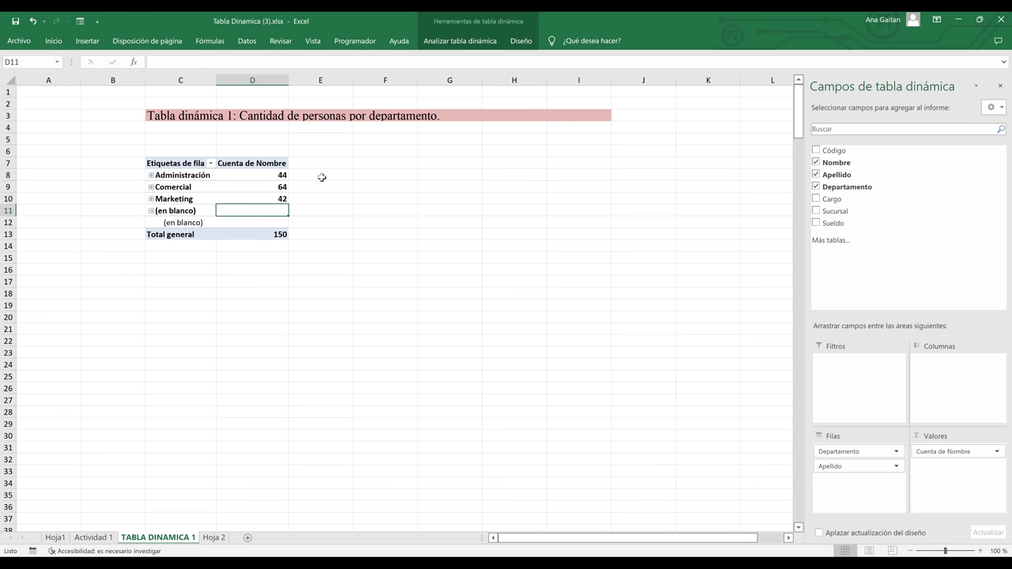
pyautogui.click(322, 178)
pyautogui.click(271, 166)
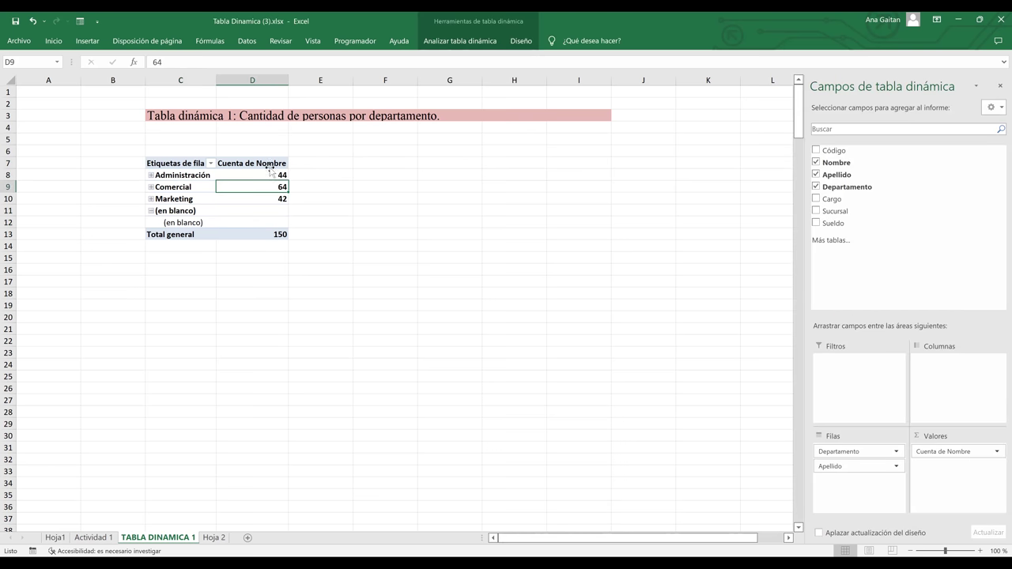
pyautogui.click(272, 181)
pyautogui.click(271, 188)
pyautogui.click(272, 199)
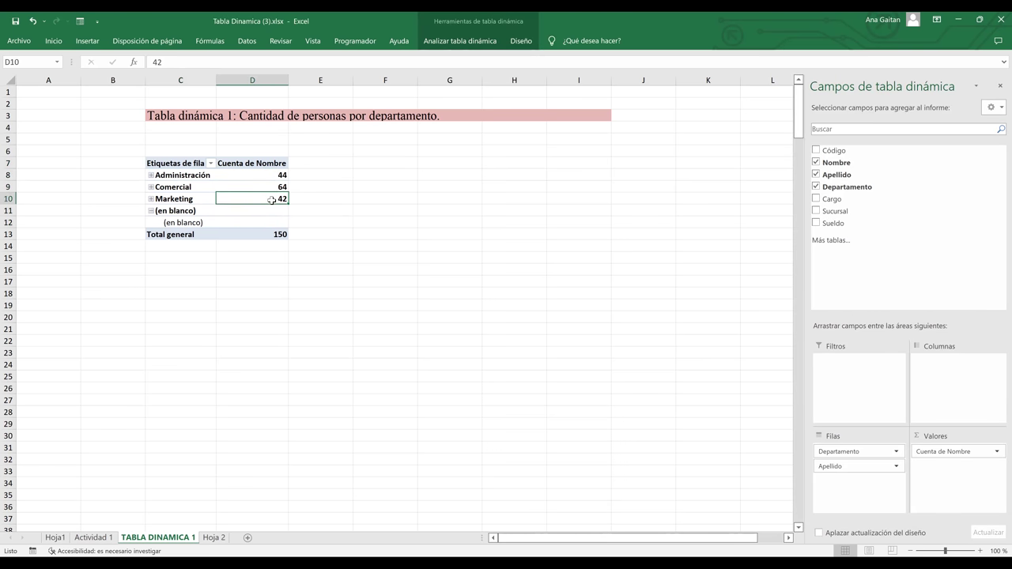
# - Try the PivotTable without the Apellido field in its rows, check the department counts, and undo the removal
pyautogui.click(882, 467)
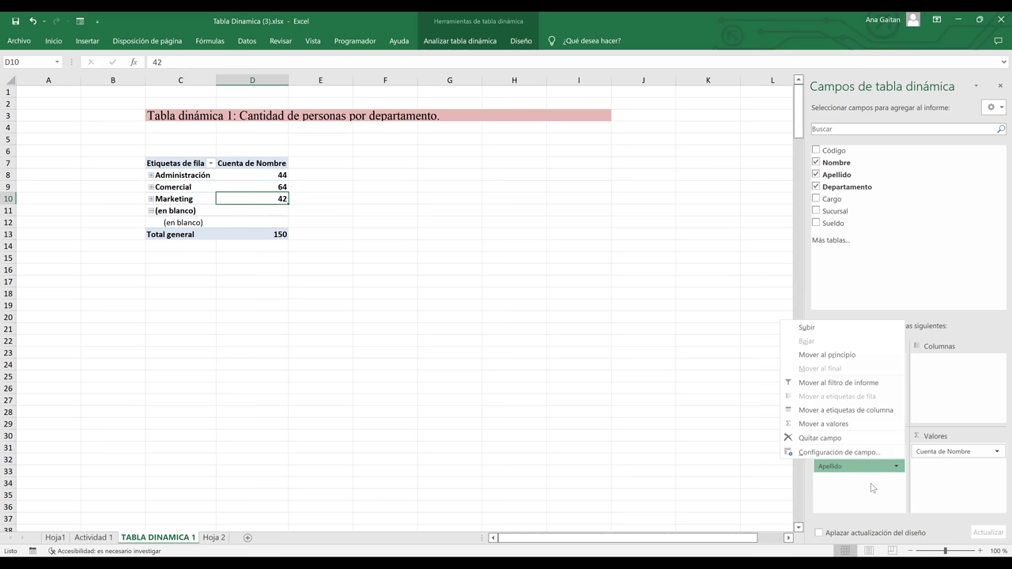
pyautogui.click(873, 488)
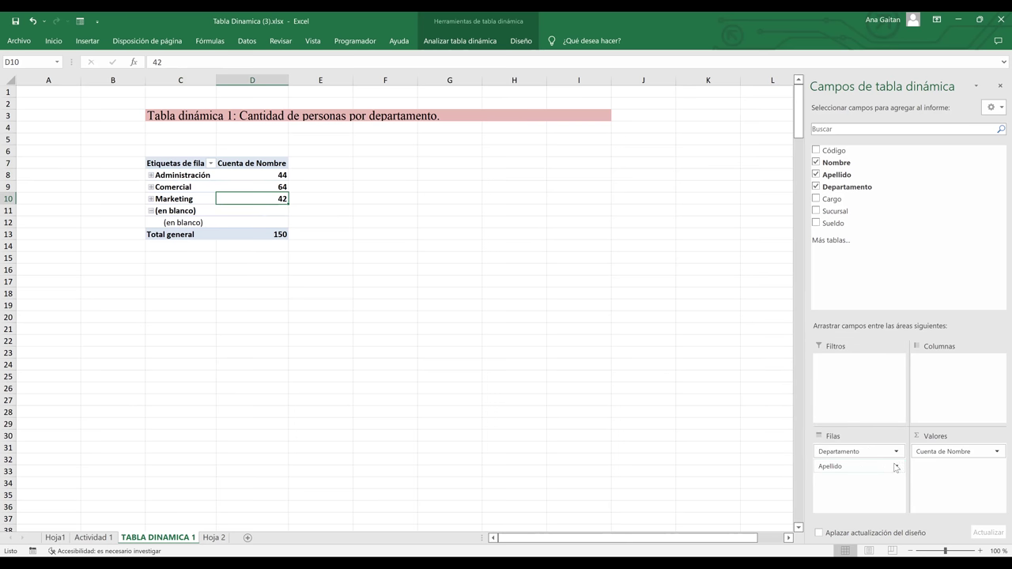
pyautogui.click(874, 468)
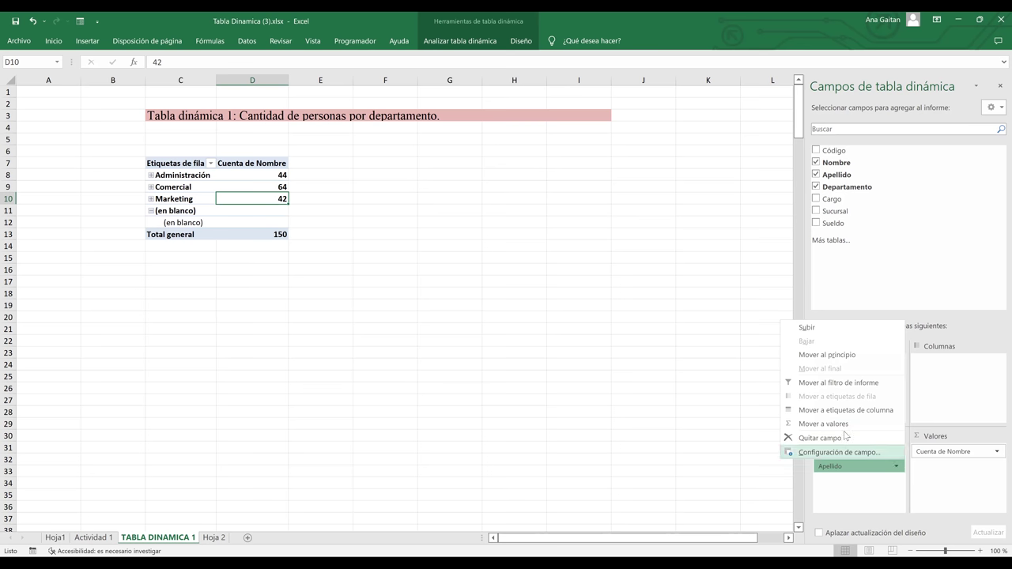
pyautogui.click(846, 439)
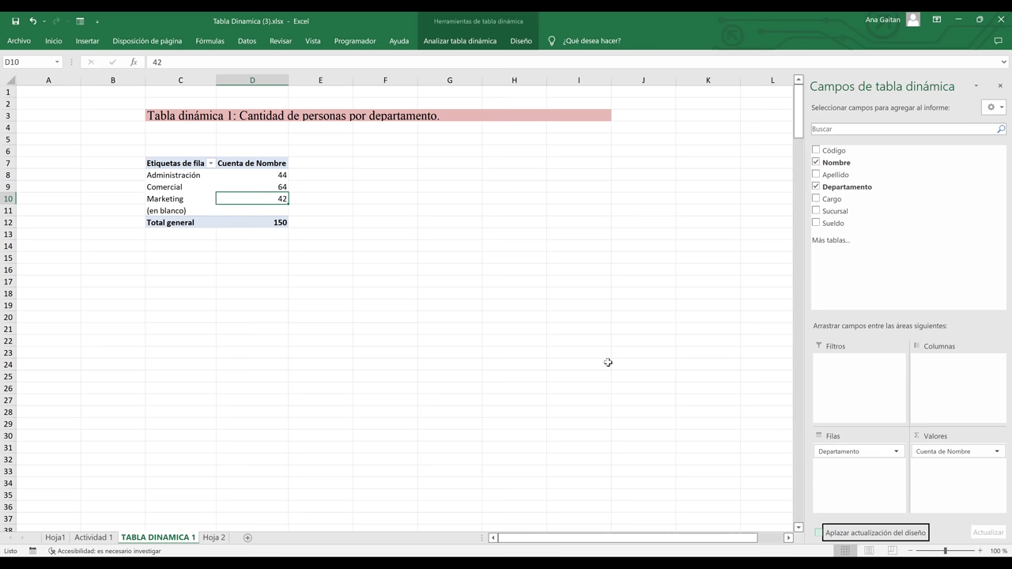
pyautogui.moveTo(264, 177); pyautogui.dragTo(265, 199)
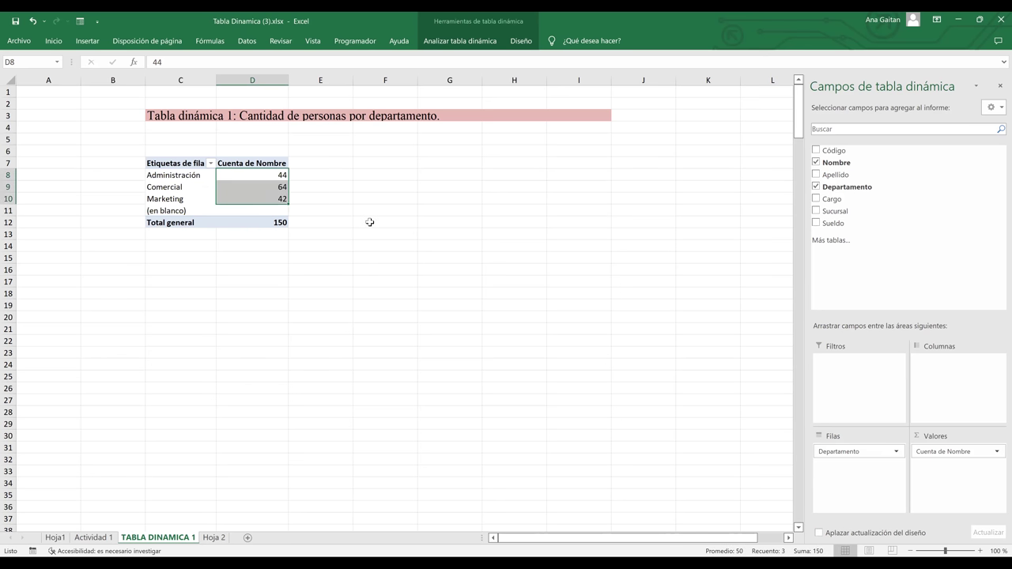
pyautogui.click(369, 222)
pyautogui.hotkey('ctrl', 'z')
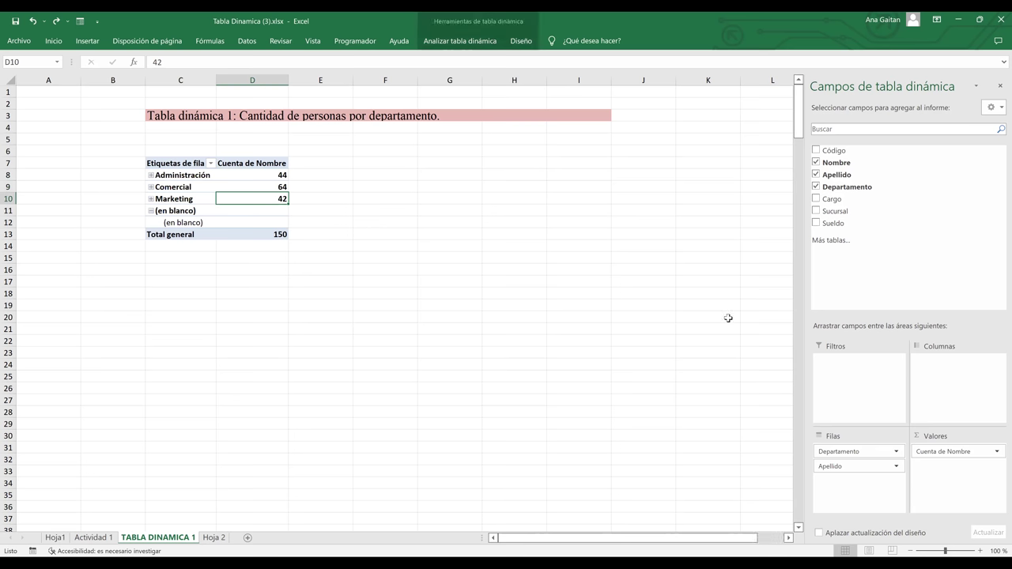
# - Remove the Apellido field from the PivotTable's rows, leaving only Departamento there
pyautogui.click(897, 467)
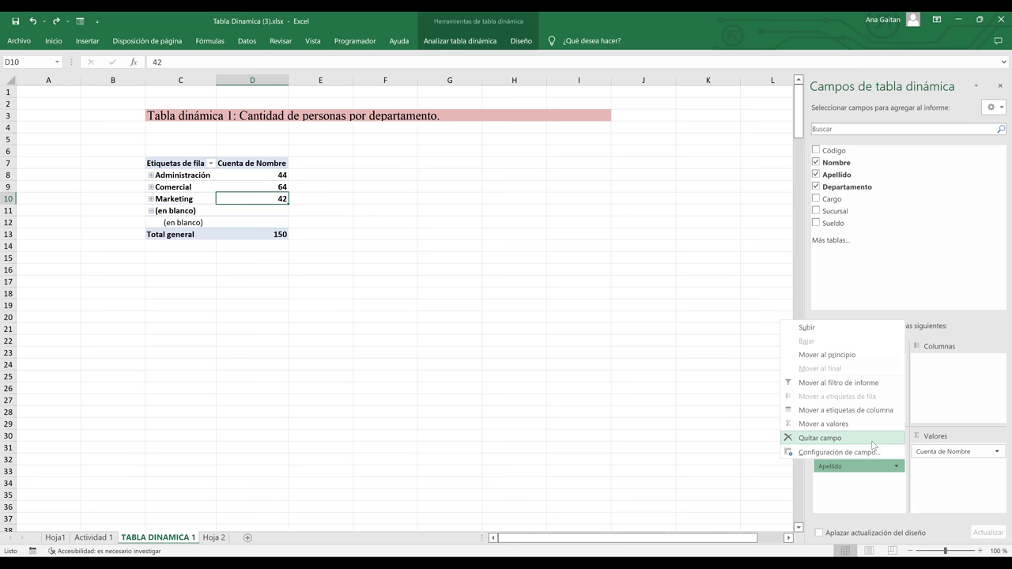
pyautogui.click(874, 439)
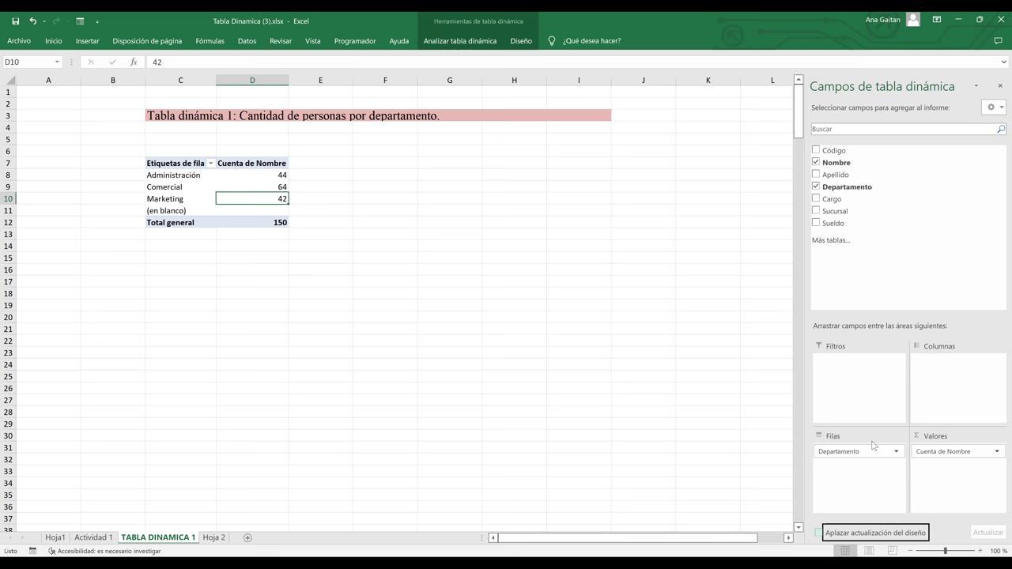
pyautogui.click(880, 453)
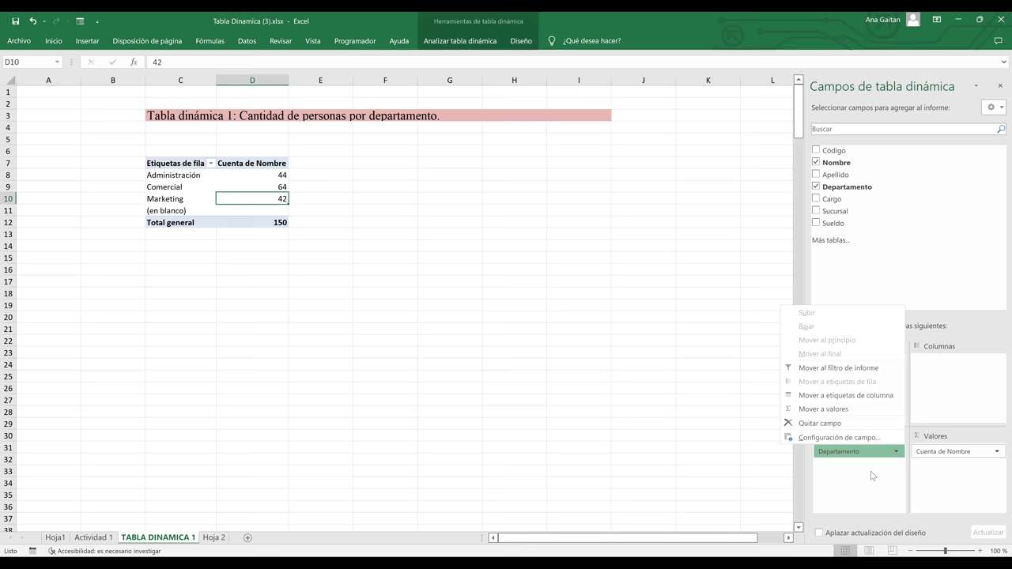
pyautogui.click(873, 475)
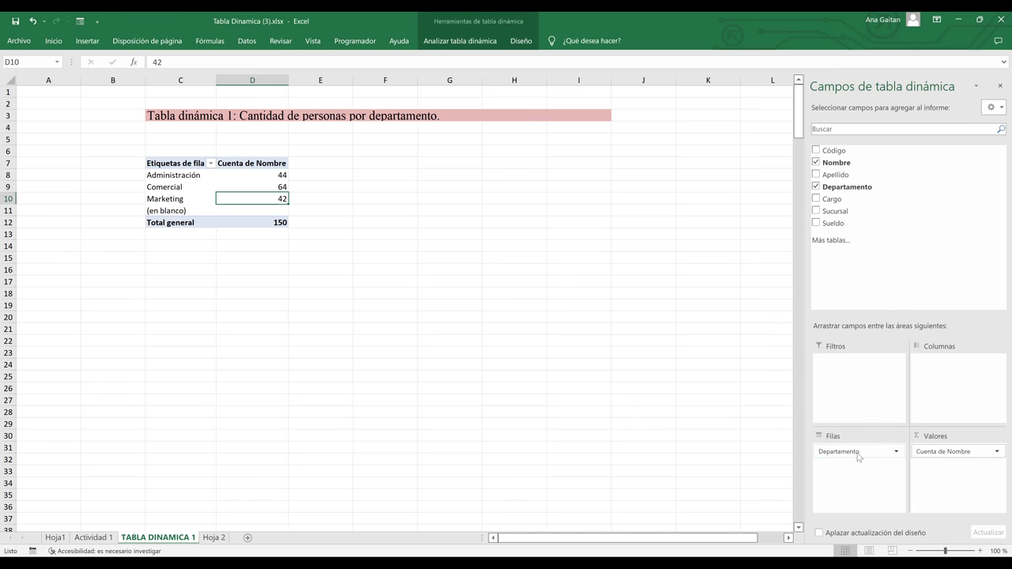
pyautogui.click(857, 452)
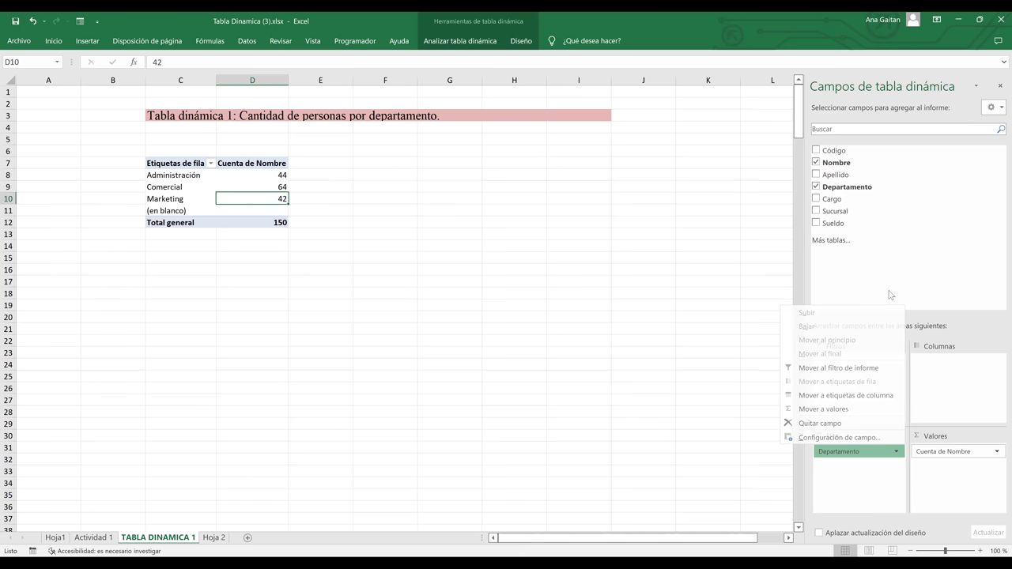
pyautogui.click(847, 168)
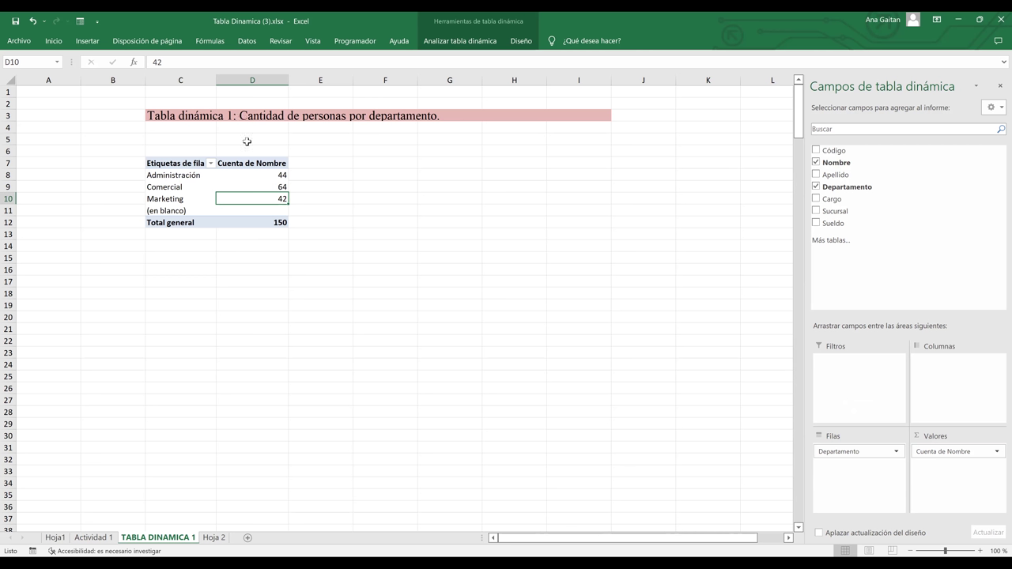
# - Check the name counts for Administración, Comercial and Marketing and the Total general, and return to the Actividad 1 sheet
pyautogui.click(268, 175)
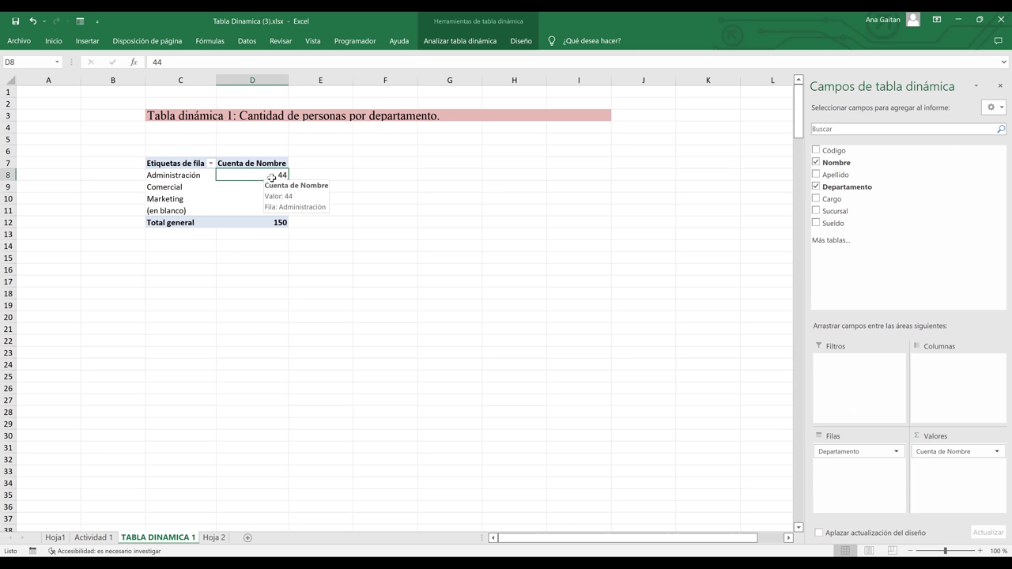
pyautogui.click(200, 175)
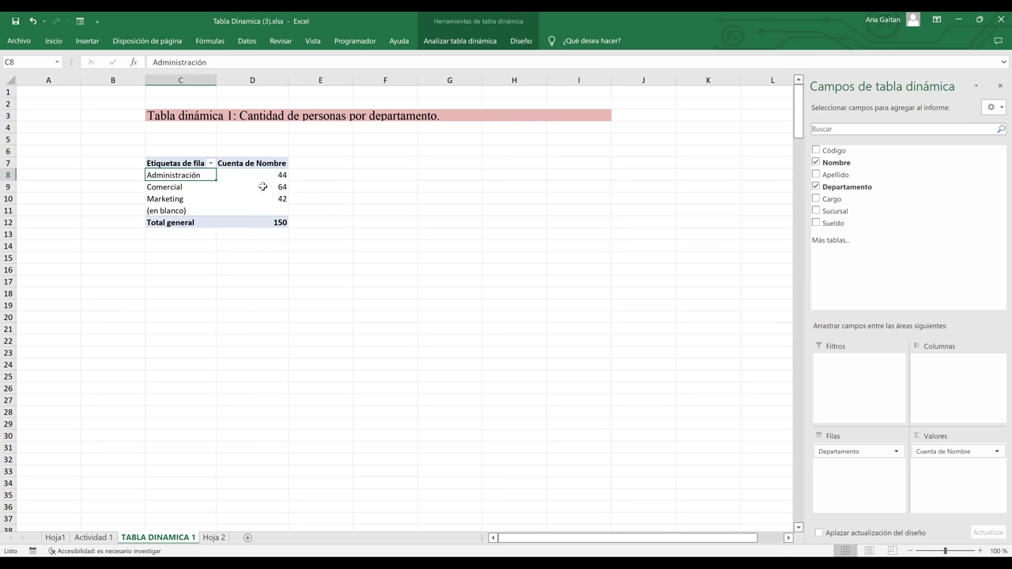
pyautogui.click(277, 189)
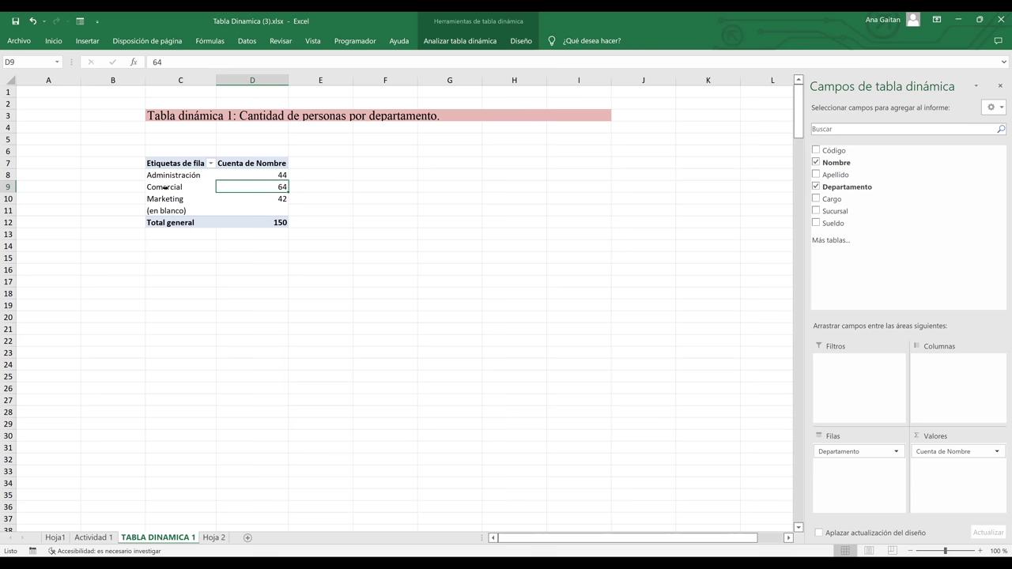
pyautogui.click(240, 199)
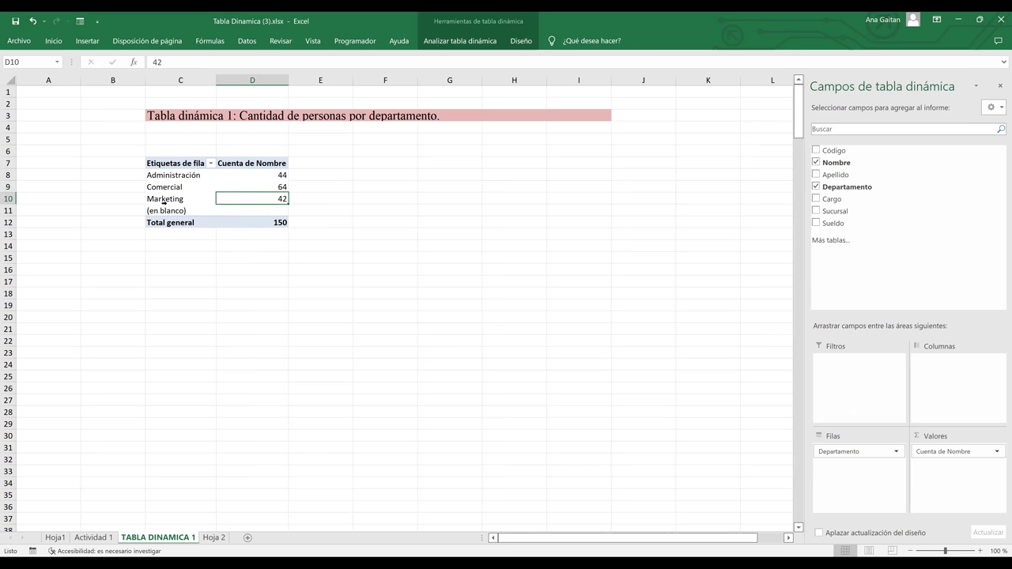
pyautogui.click(163, 203)
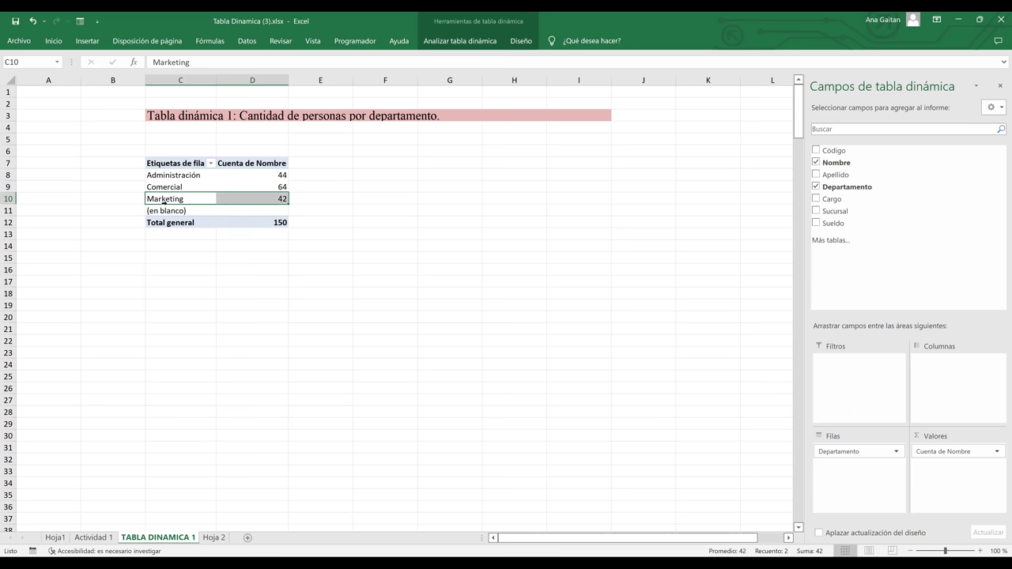
pyautogui.click(239, 224)
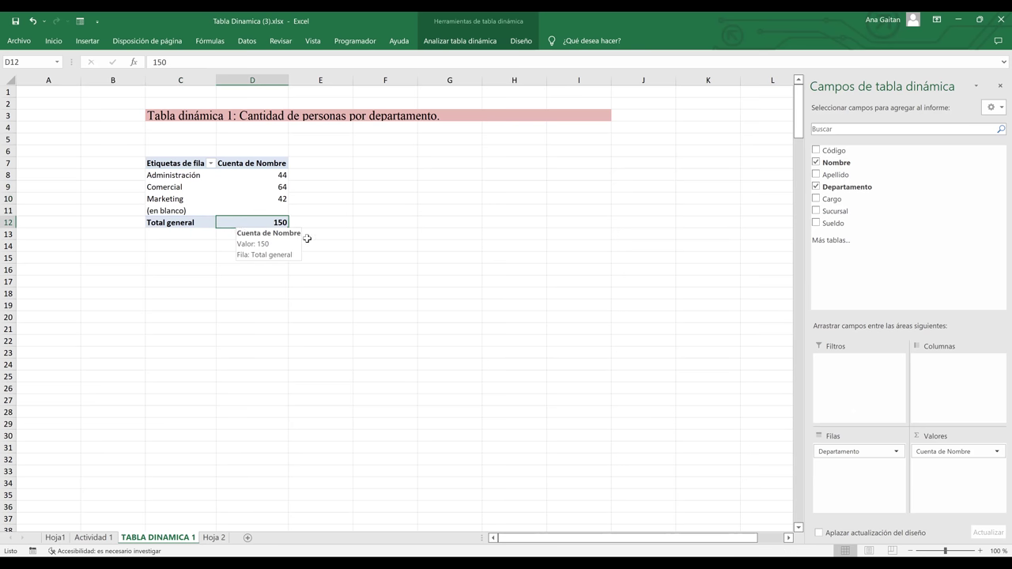
pyautogui.click(93, 538)
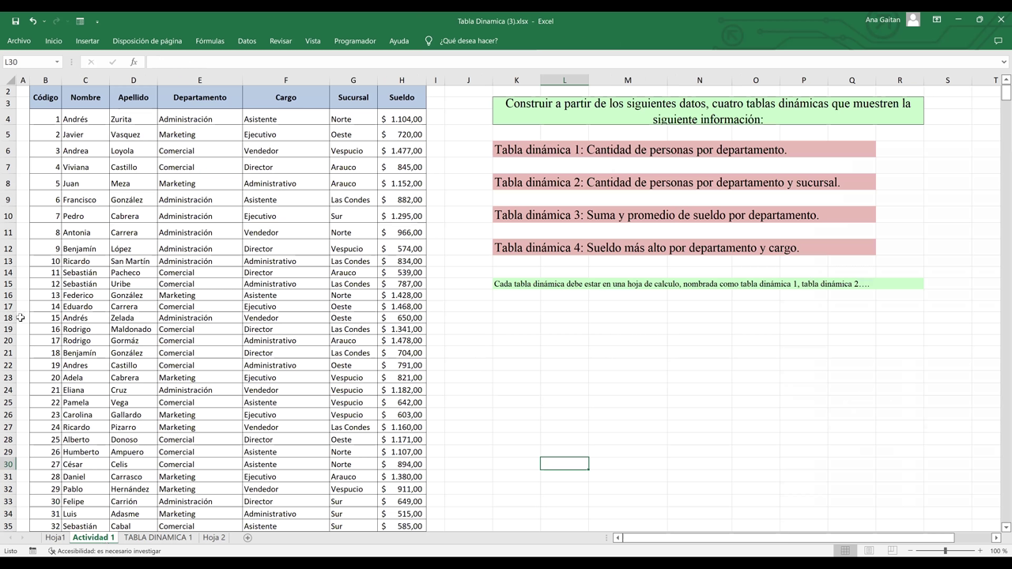
# - Check the code of the last employee record on the Actividad 1 sheet and return to the TABLA DINAMICA 1 sheet
pyautogui.scroll(-20, 46, 524)
pyautogui.click(47, 524)
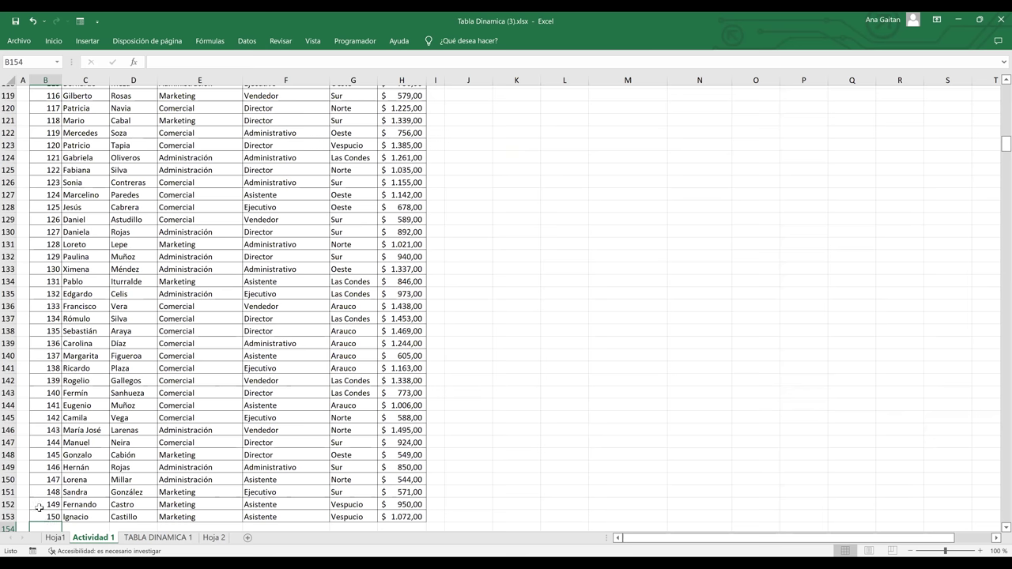
pyautogui.scroll(-1, 20, 480)
pyautogui.press('Up')
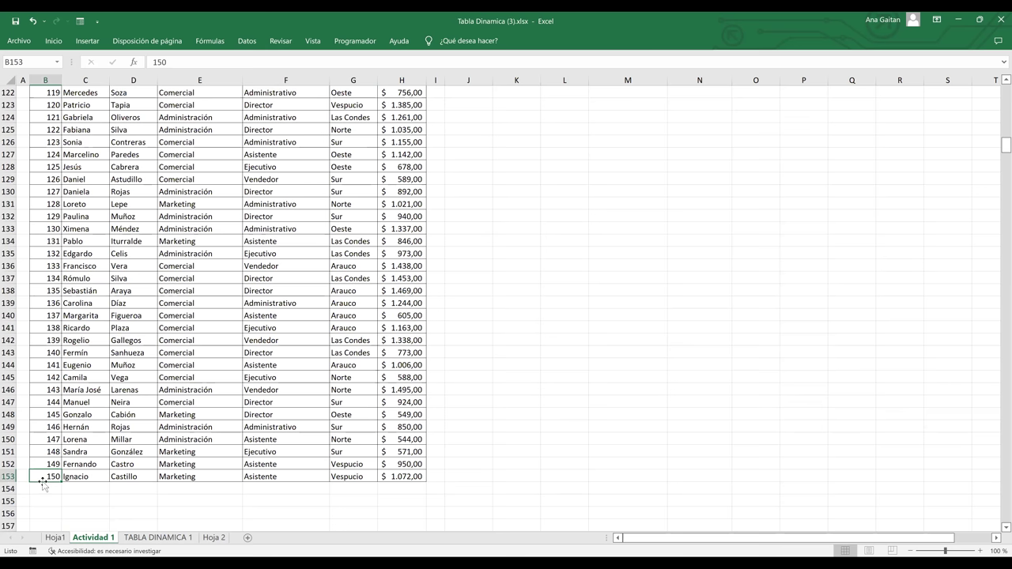
pyautogui.click(161, 540)
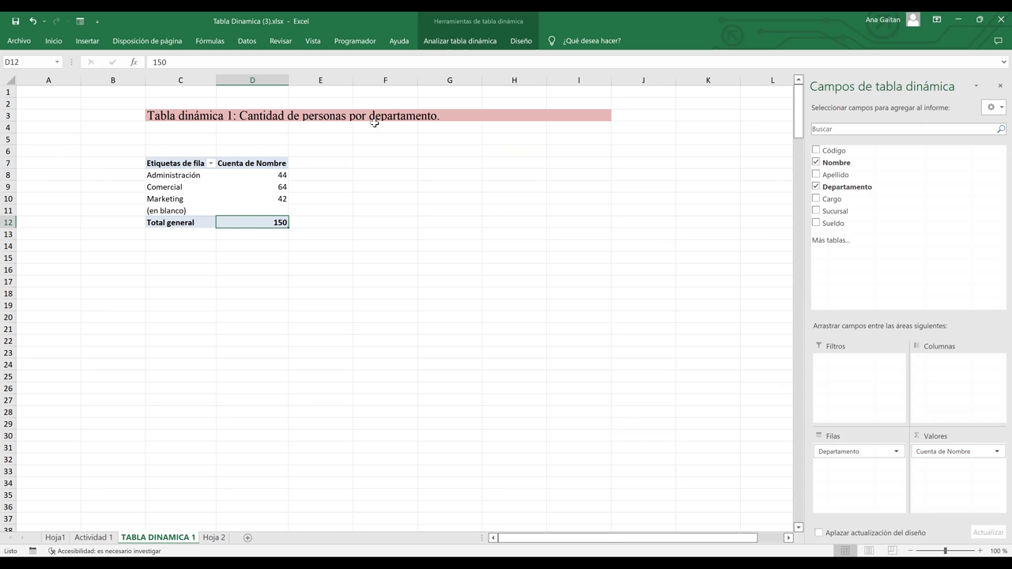
# - Replace Nombre with Código as the PivotTable's value field, keeping Departamento in the rows
pyautogui.click(816, 163)
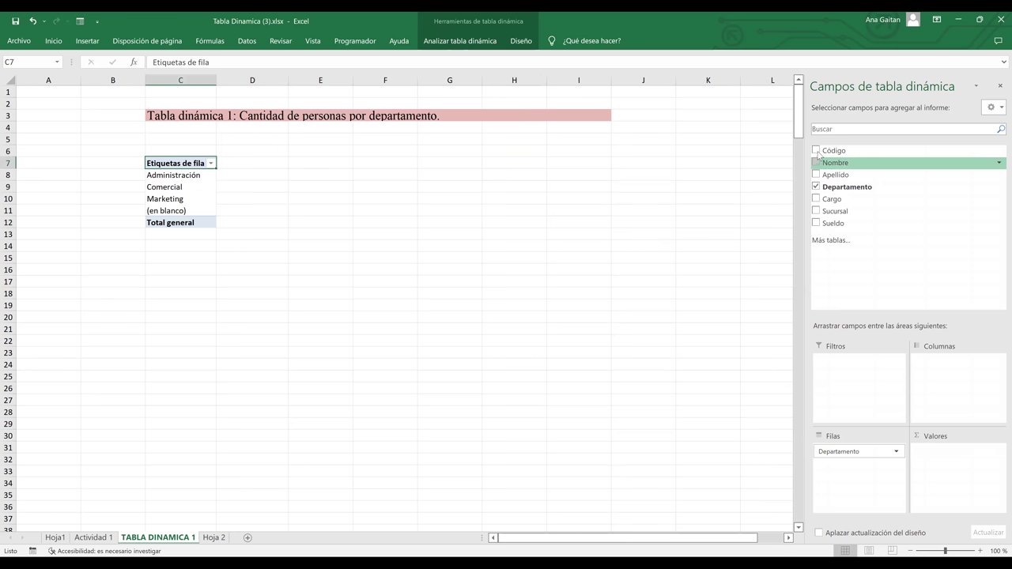
pyautogui.click(816, 150)
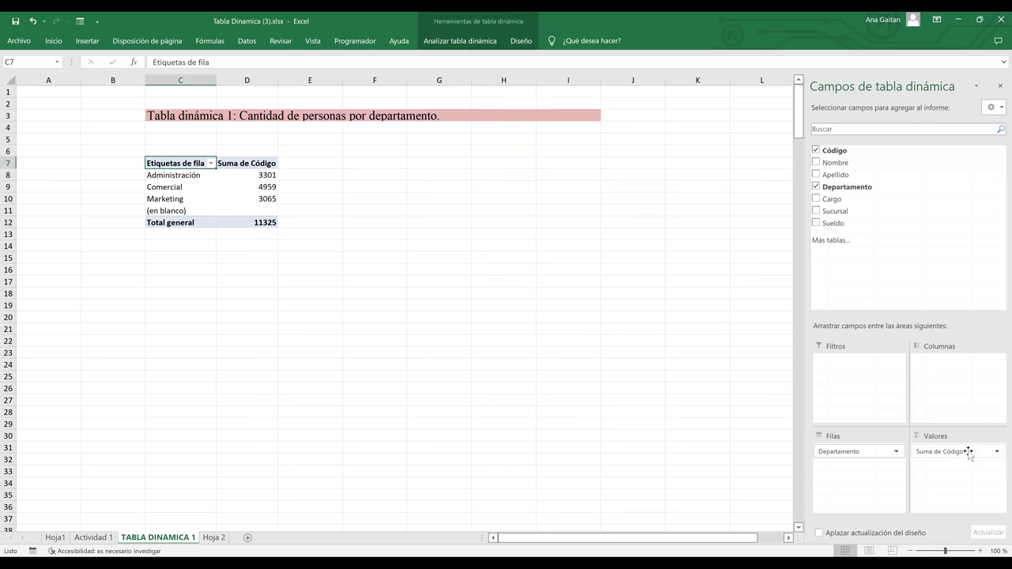
pyautogui.moveTo(838, 162); pyautogui.dragTo(198, 389)
pyautogui.click(107, 541)
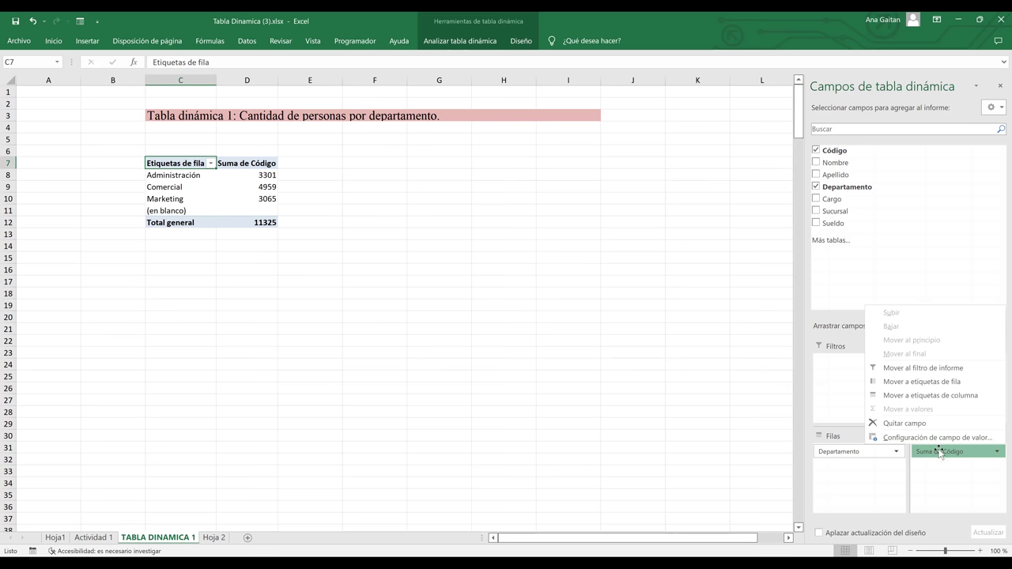
pyautogui.click(940, 453)
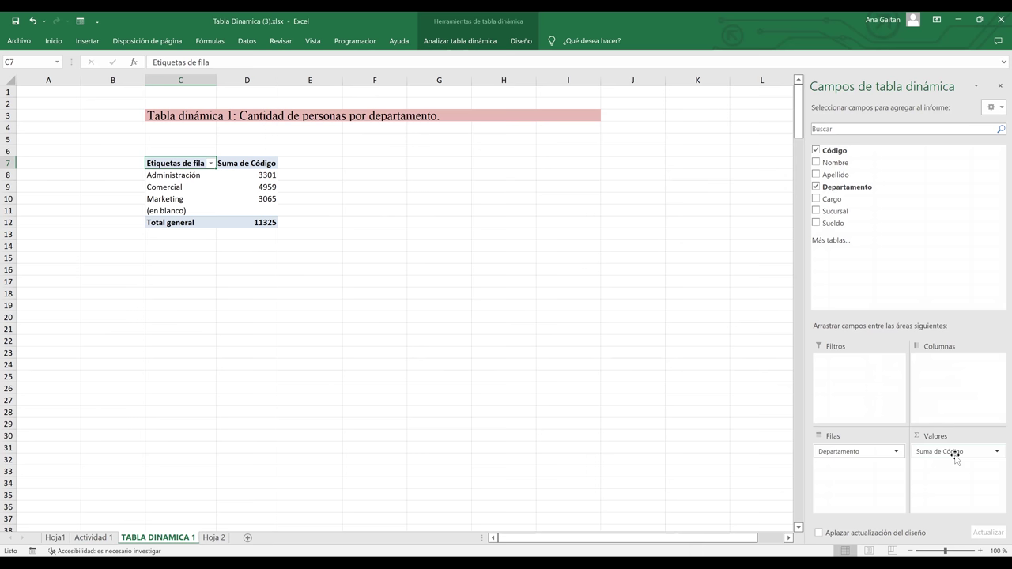
pyautogui.moveTo(829, 199); pyautogui.dragTo(850, 432)
# - Open the value field settings for Código and examine the available summary functions
pyautogui.click(964, 457)
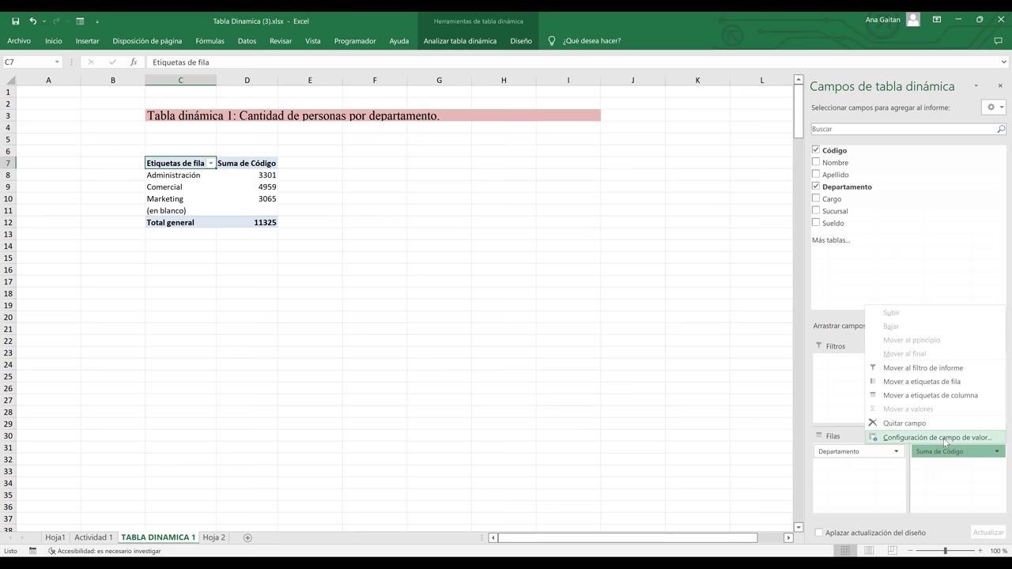
pyautogui.click(944, 438)
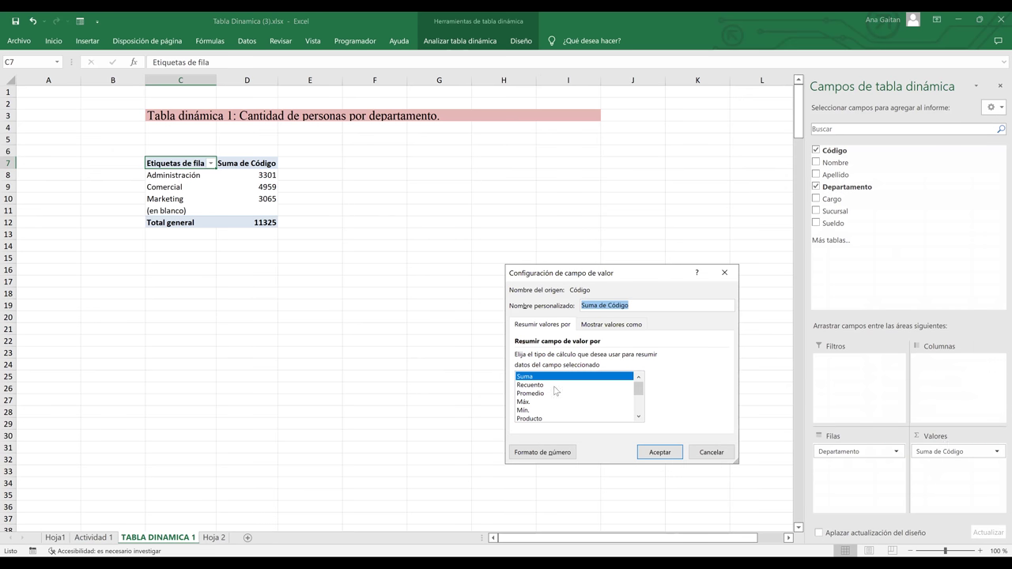
pyautogui.click(638, 416)
pyautogui.click(638, 416)
pyautogui.click(638, 416)
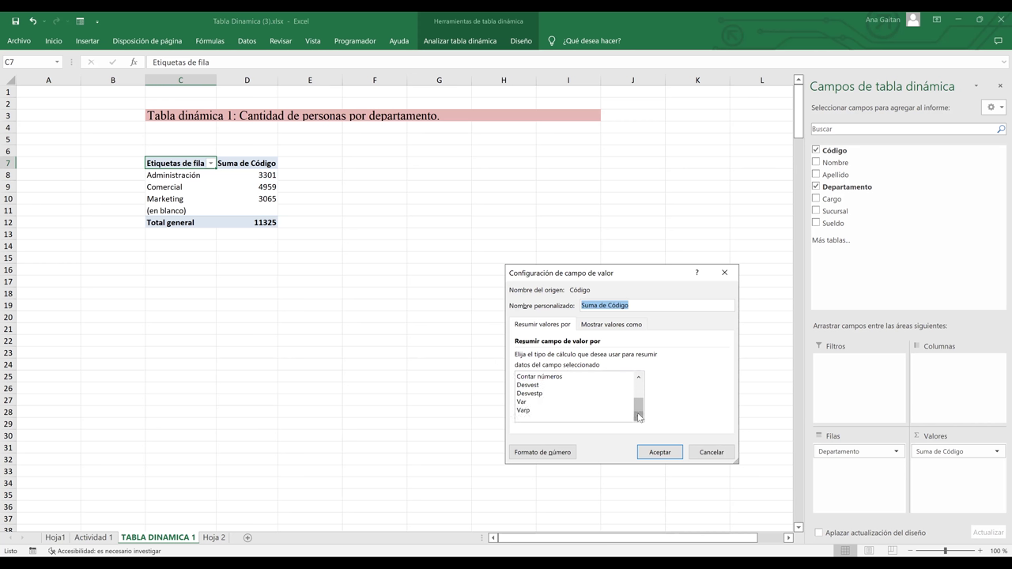
pyautogui.scroll(2, 639, 380)
pyautogui.click(638, 377)
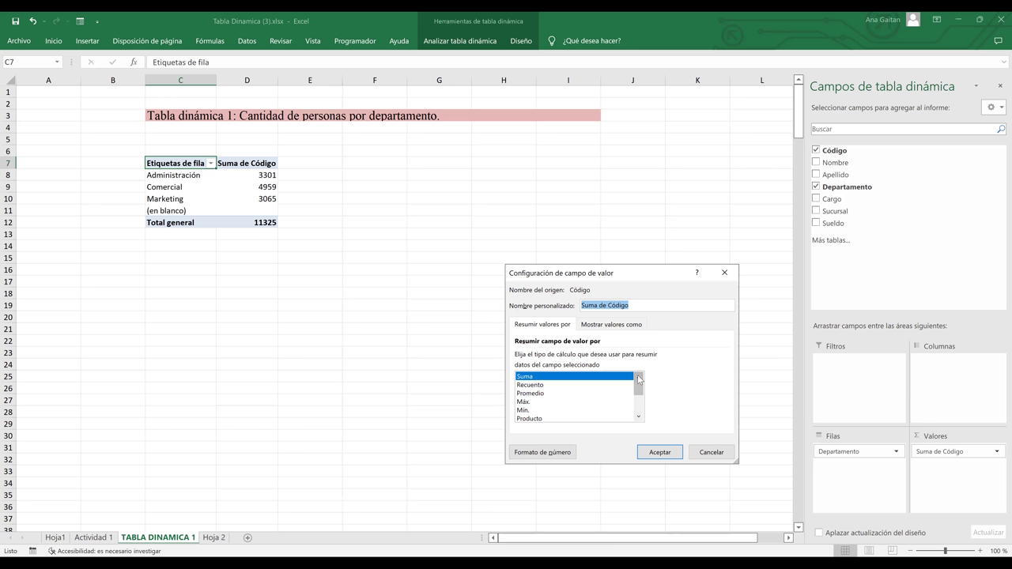
# - Try several summary functions for the Código value field and apply Recuento
pyautogui.click(542, 389)
pyautogui.click(541, 393)
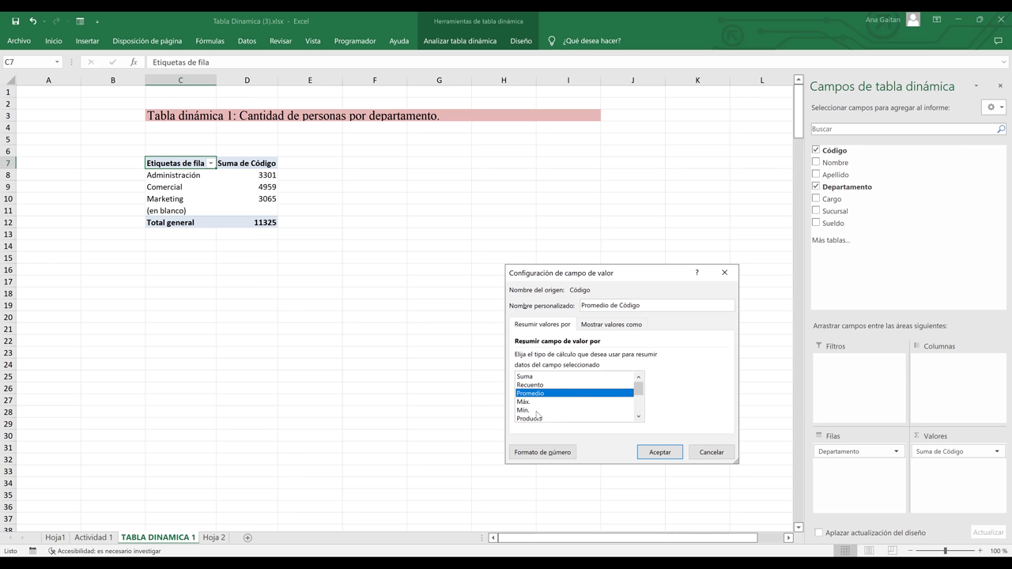
pyautogui.click(537, 411)
pyautogui.press('Down')
pyautogui.press('Down')
pyautogui.press('Down')
pyautogui.press('Down')
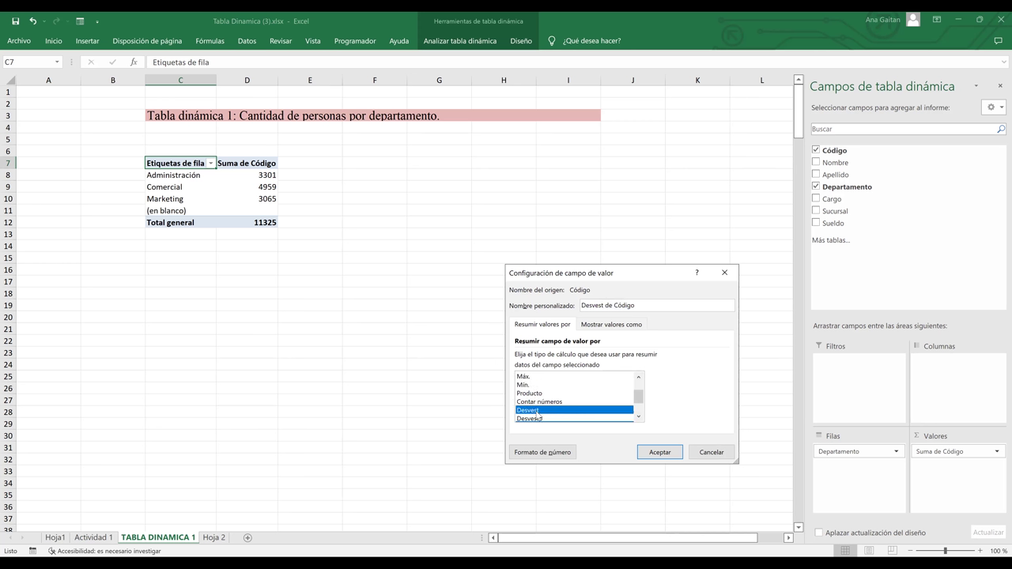
pyautogui.press('Home')
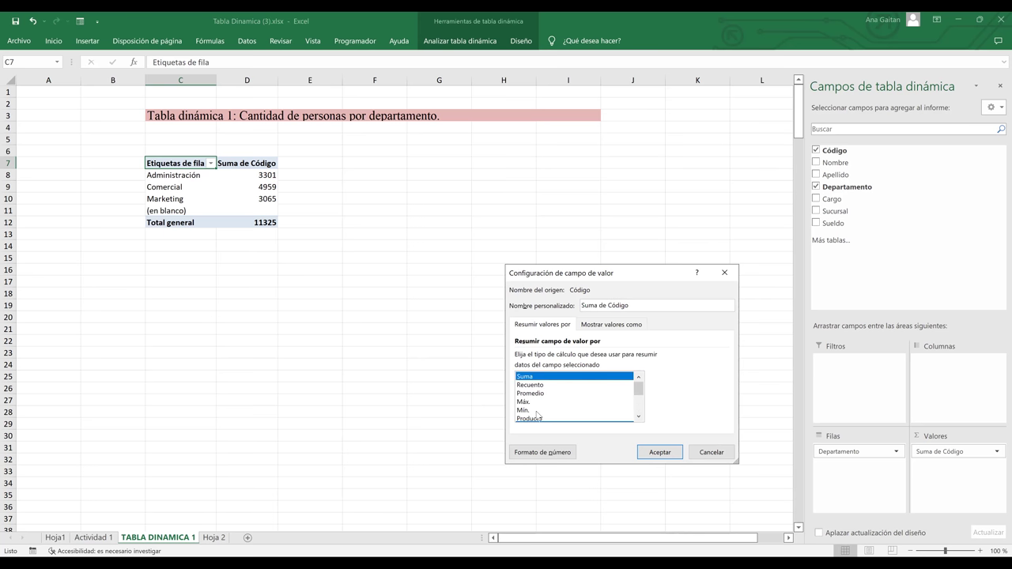
pyautogui.press('Down')
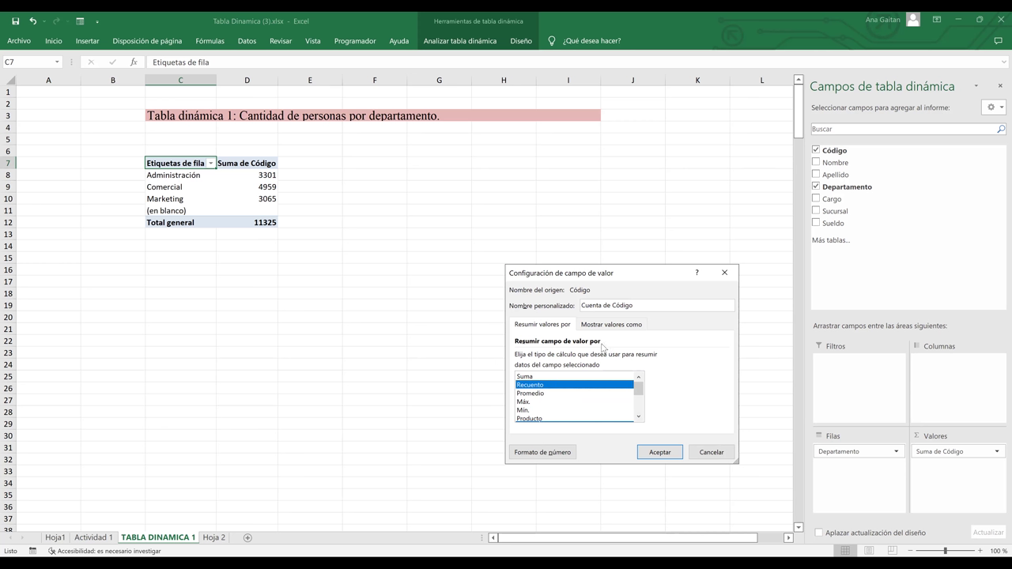
pyautogui.click(664, 454)
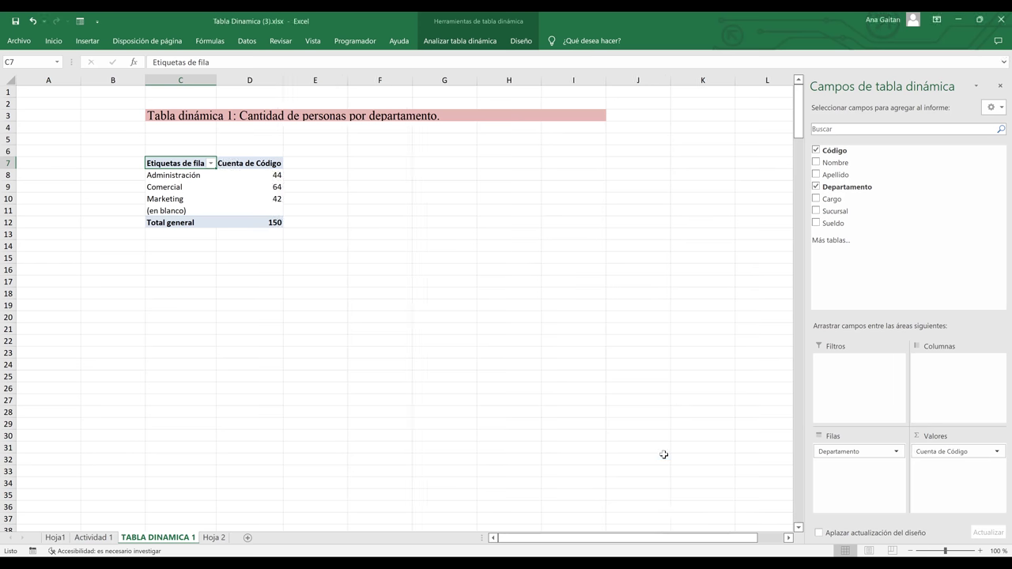
# - Check the Código counts for Administración, Comercial and Marketing in the PivotTable
pyautogui.click(257, 178)
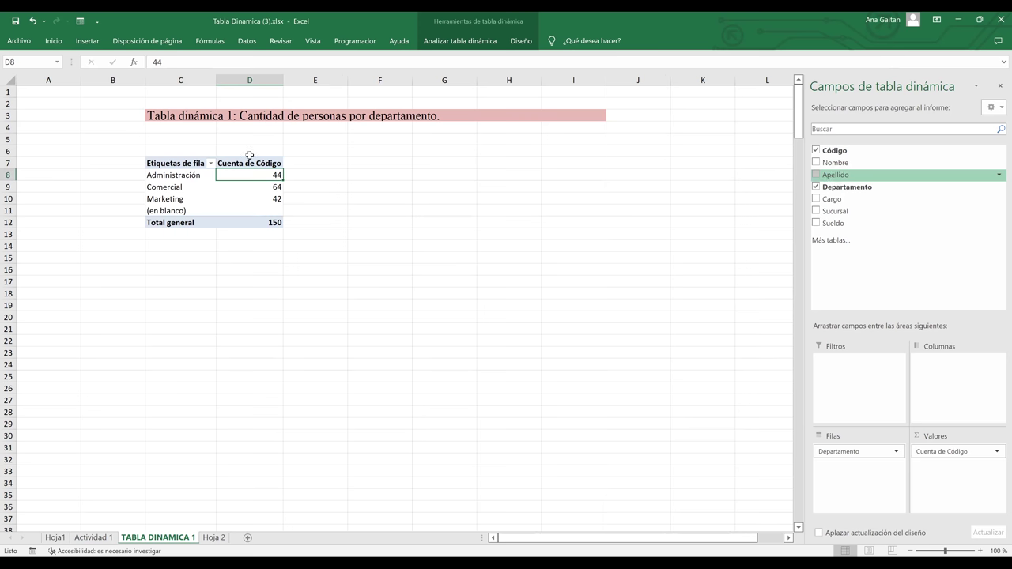
pyautogui.click(294, 208)
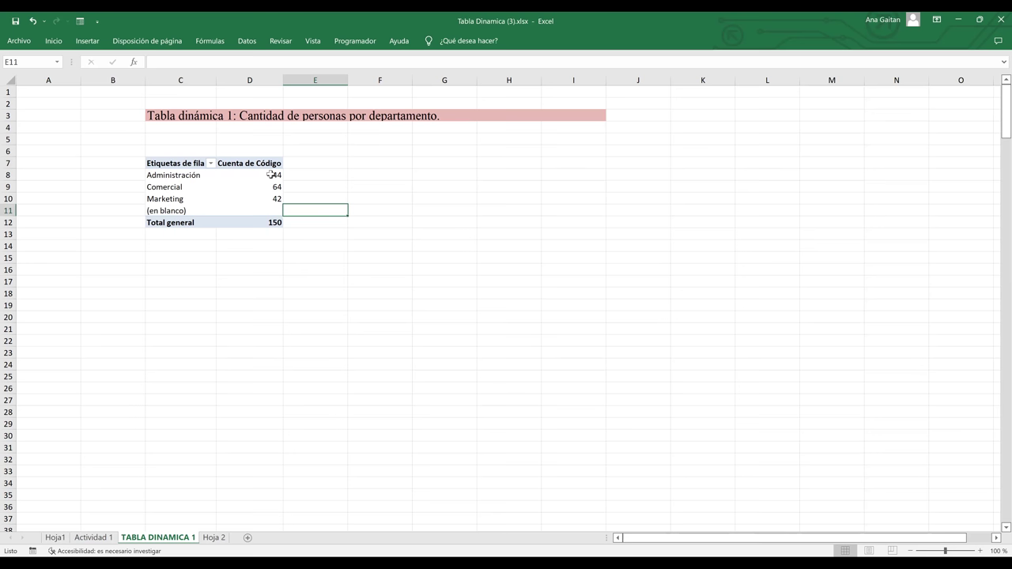
pyautogui.click(270, 177)
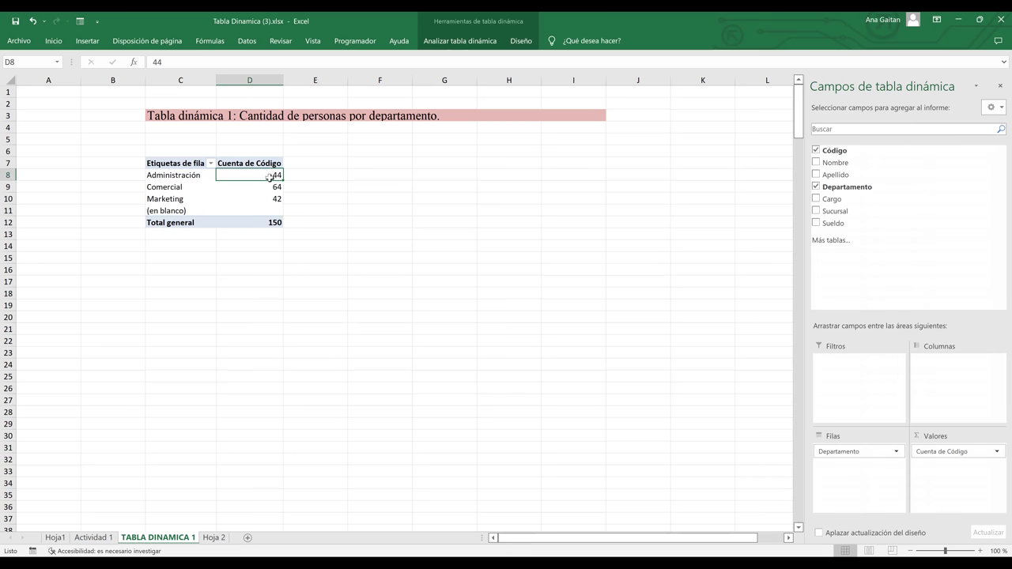
pyautogui.click(270, 187)
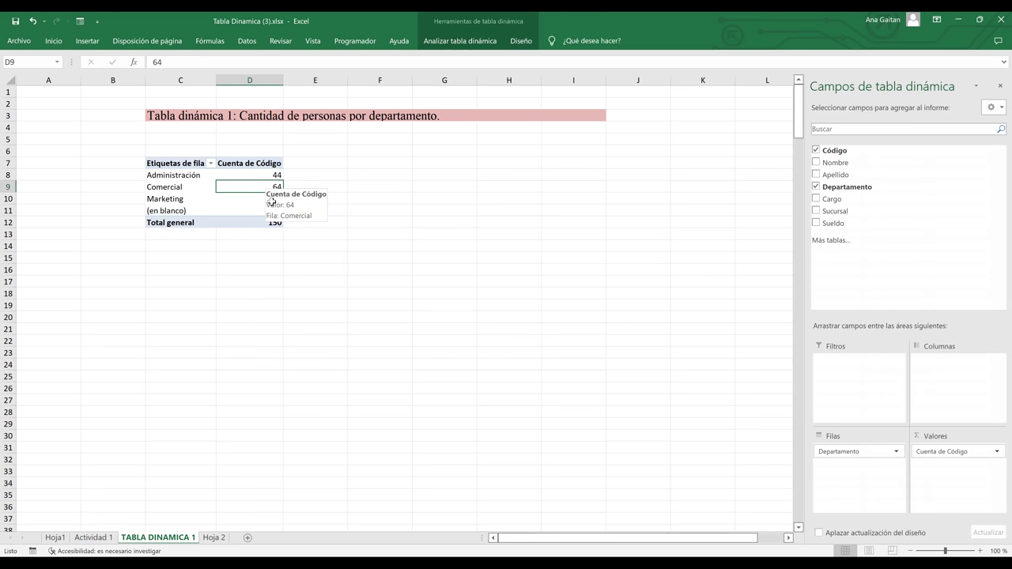
pyautogui.click(272, 198)
pyautogui.click(294, 208)
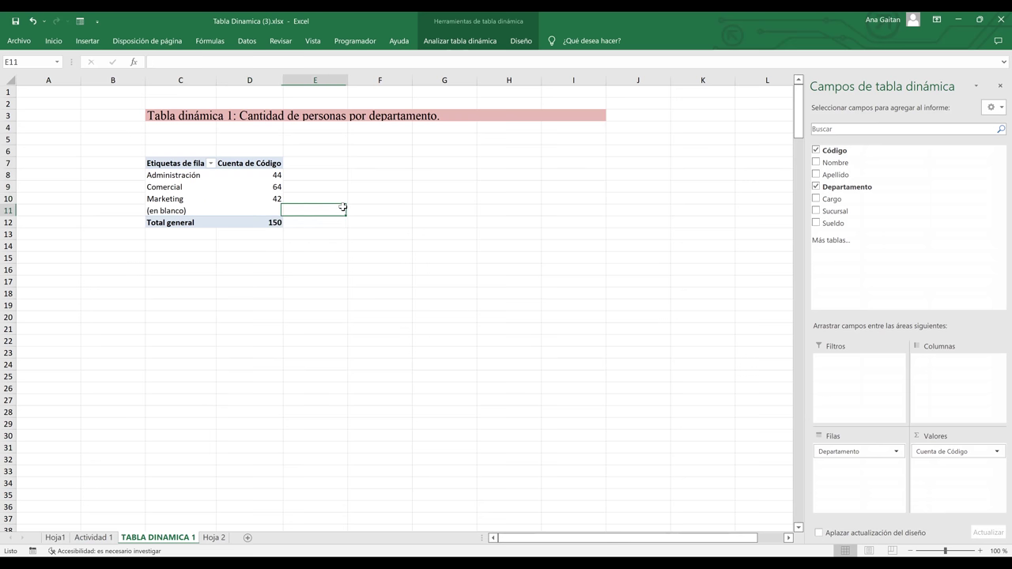
pyautogui.click(230, 163)
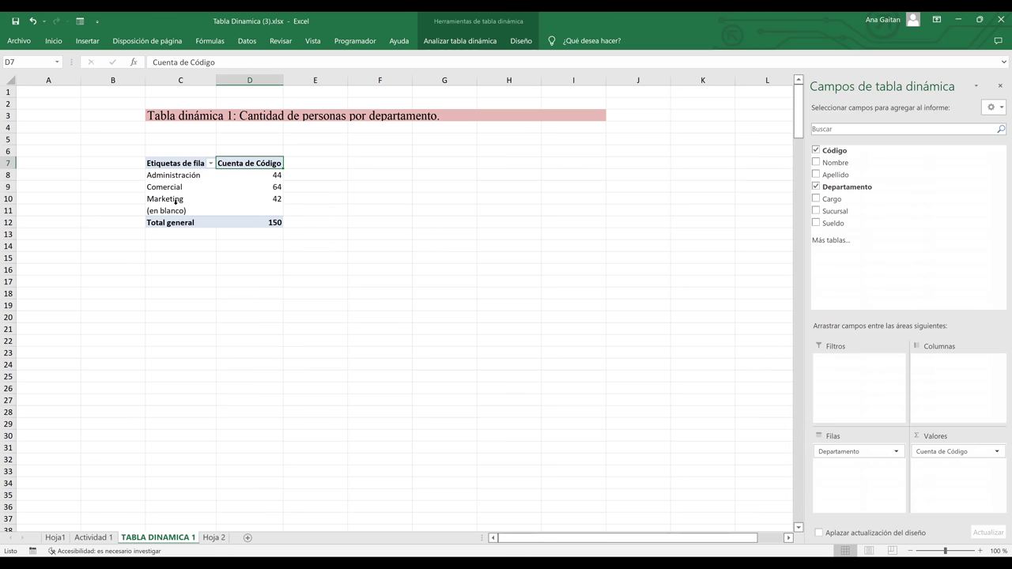
# - Add Nombre and Apellido to the PivotTable's rows under Departamento and expand the Administración group to inspect its employees
pyautogui.click(818, 164)
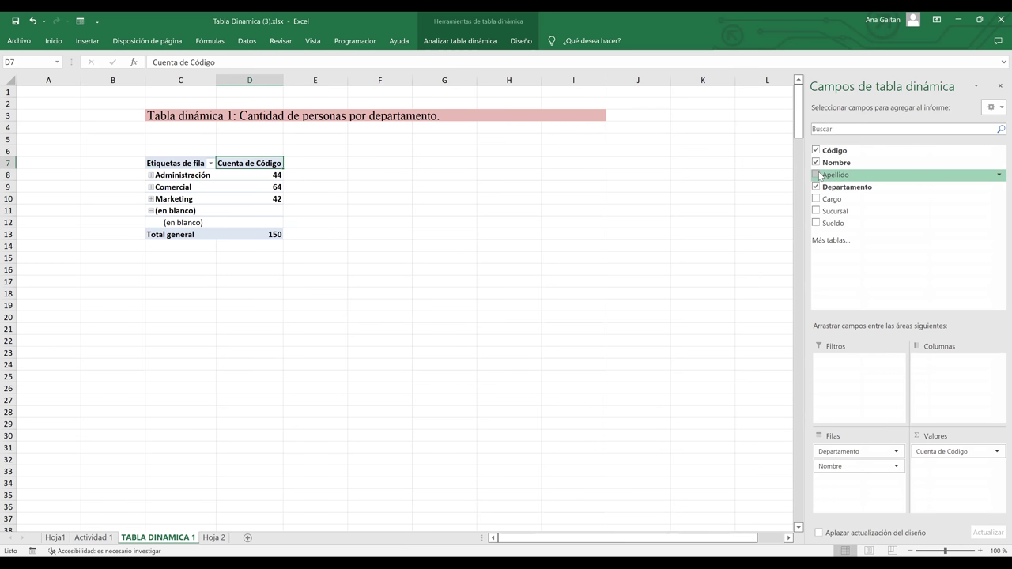
pyautogui.click(817, 174)
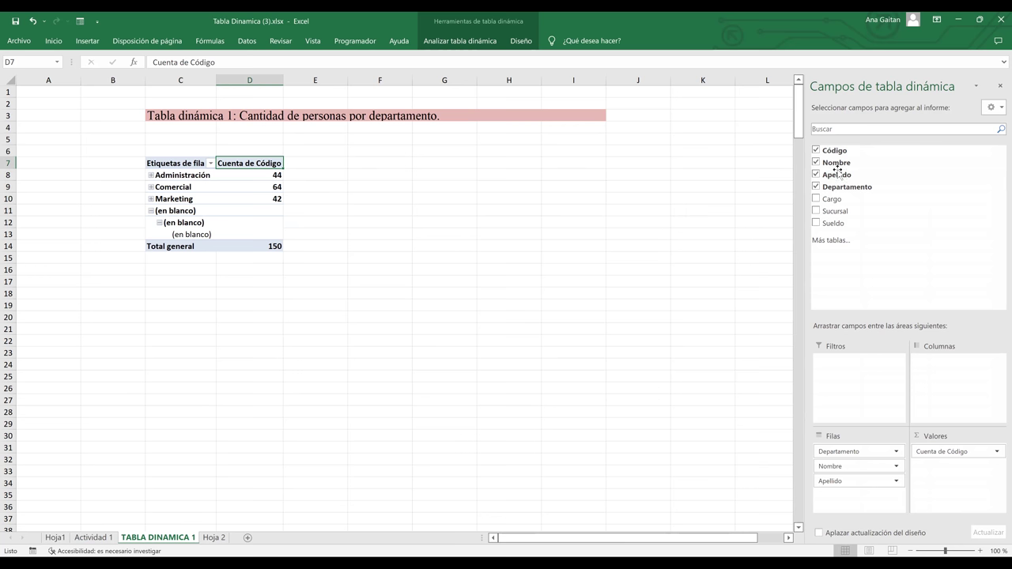
pyautogui.click(262, 174)
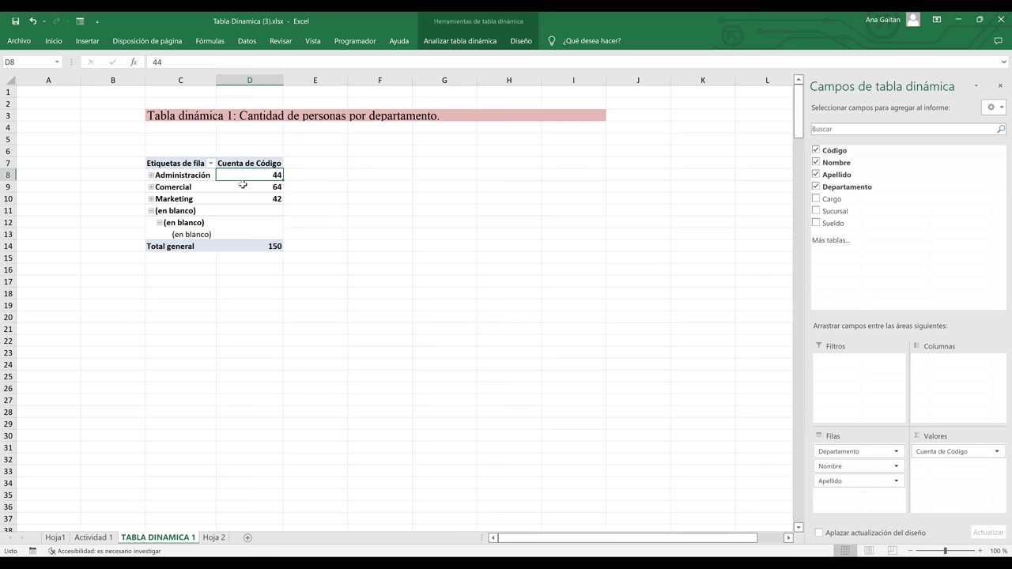
pyautogui.moveTo(824, 162); pyautogui.dragTo(825, 167)
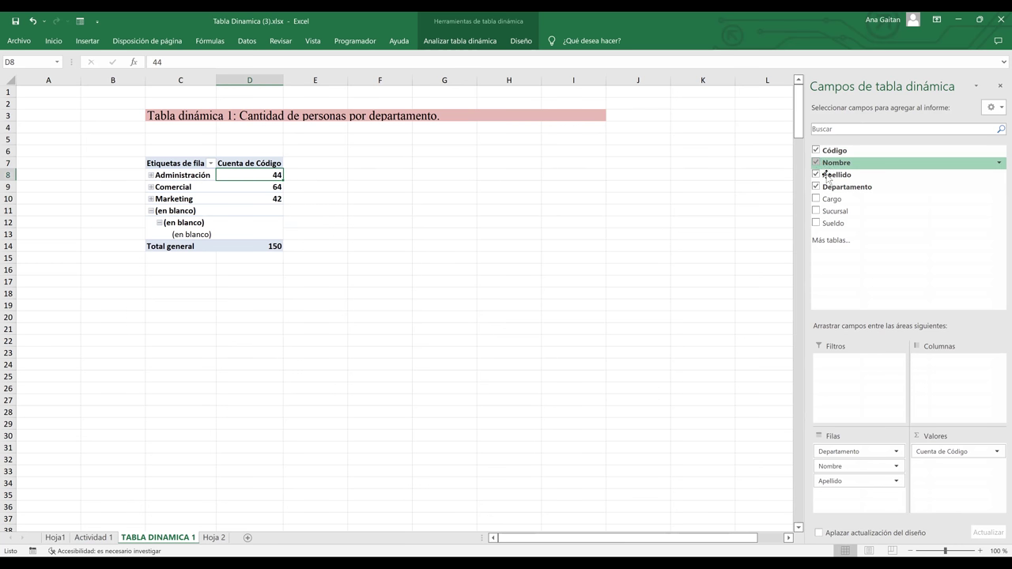
pyautogui.click(520, 250)
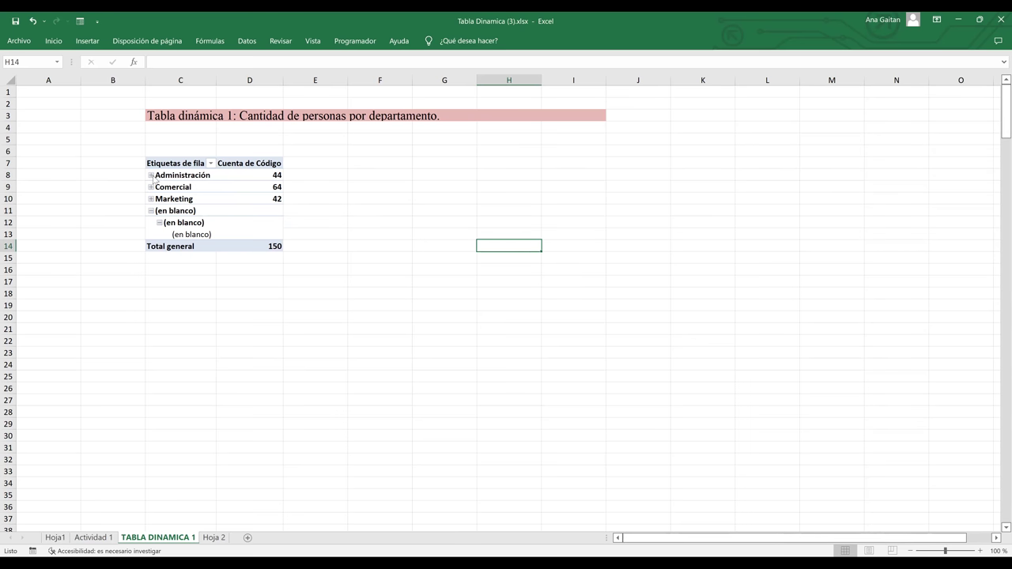
pyautogui.click(151, 175)
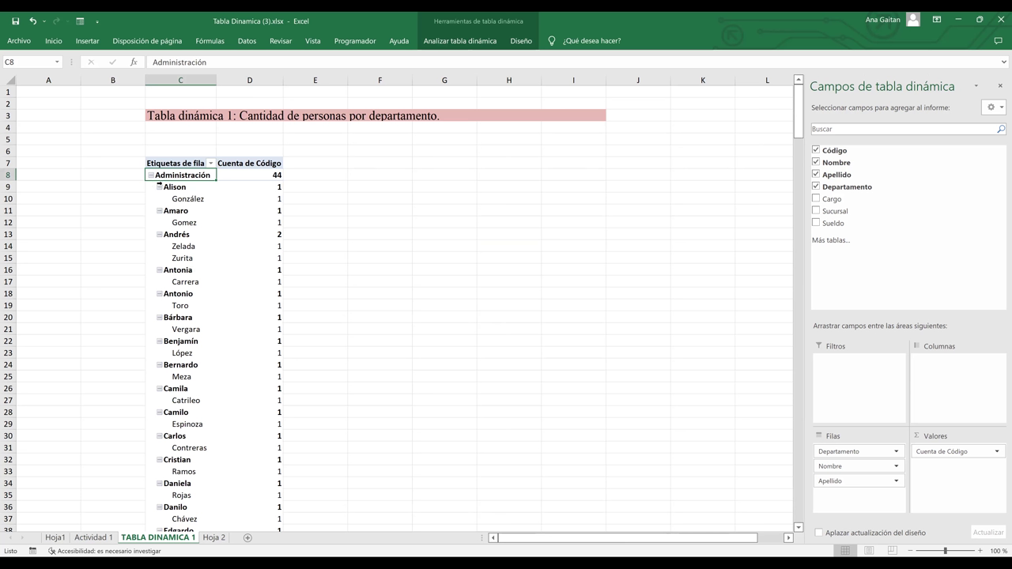
pyautogui.hotkey('shift', 'Right')
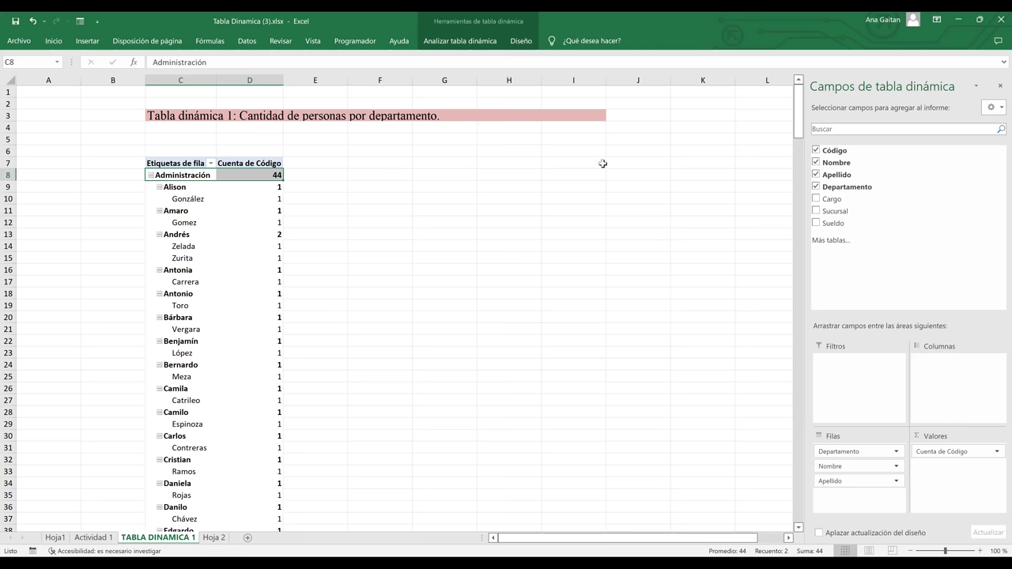
# - Remove the Código and Apellido fields from the PivotTable and move Nombre from the rows to the values
pyautogui.click(817, 153)
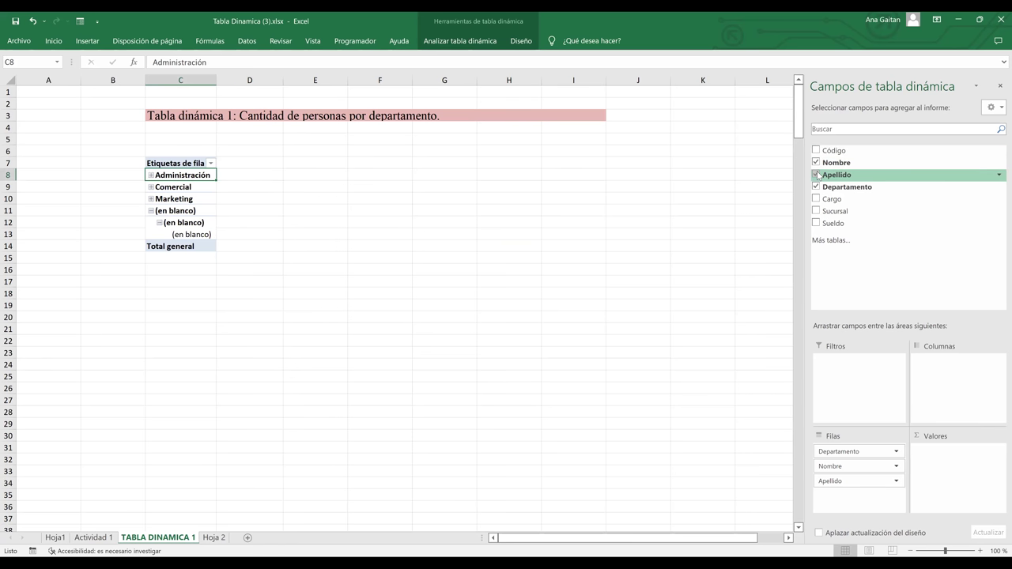
pyautogui.click(817, 174)
pyautogui.moveTo(853, 467); pyautogui.dragTo(948, 451)
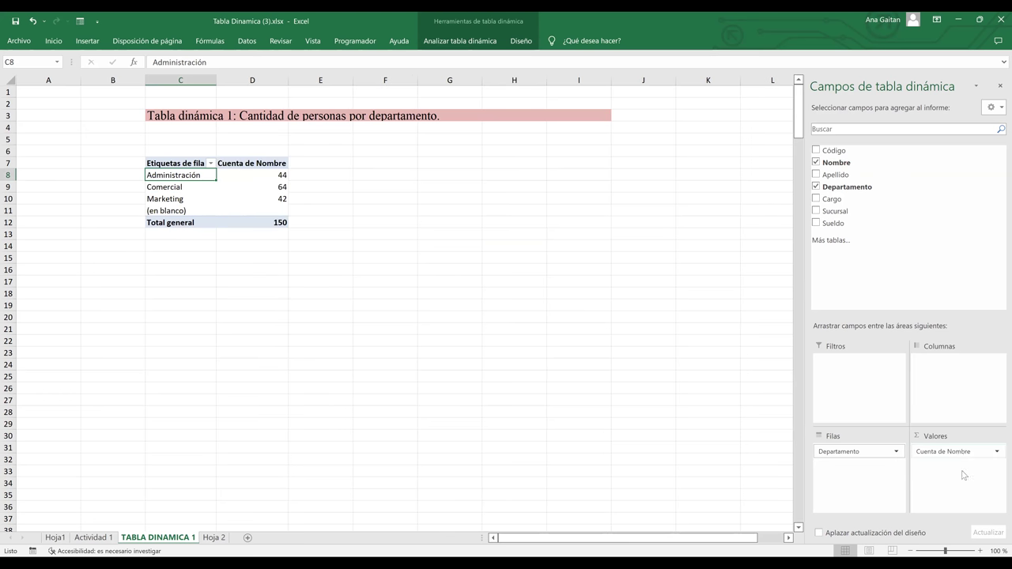
pyautogui.click(867, 452)
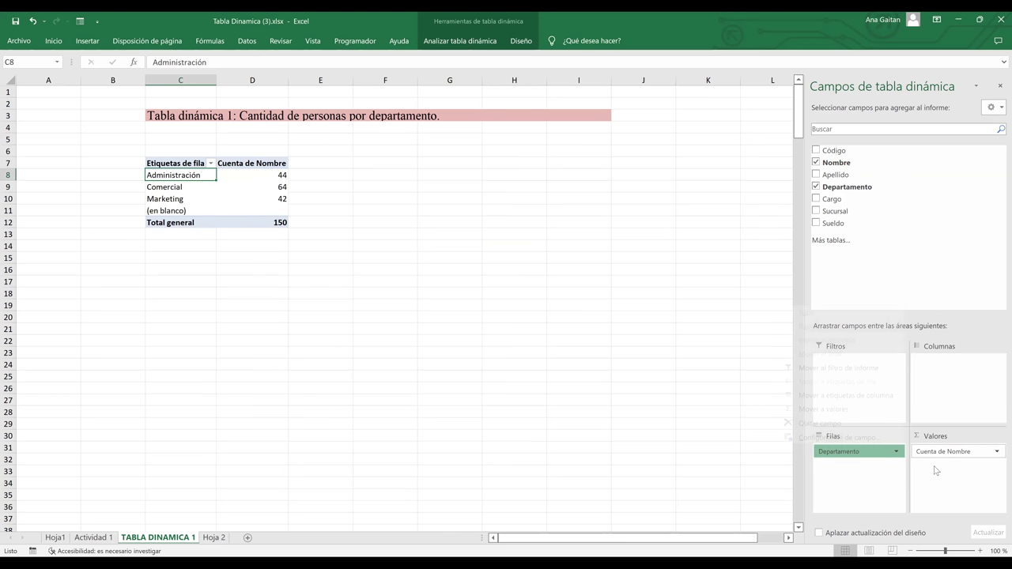
pyautogui.click(945, 465)
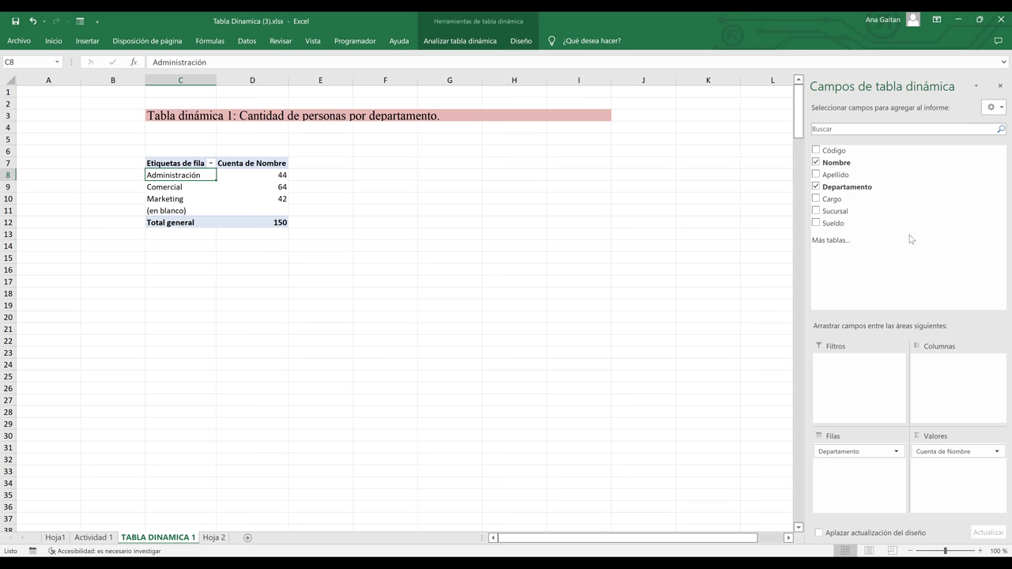
# - Check the Nombre counts by department and the options of the Nombre value field in the PivotTable
pyautogui.click(241, 185)
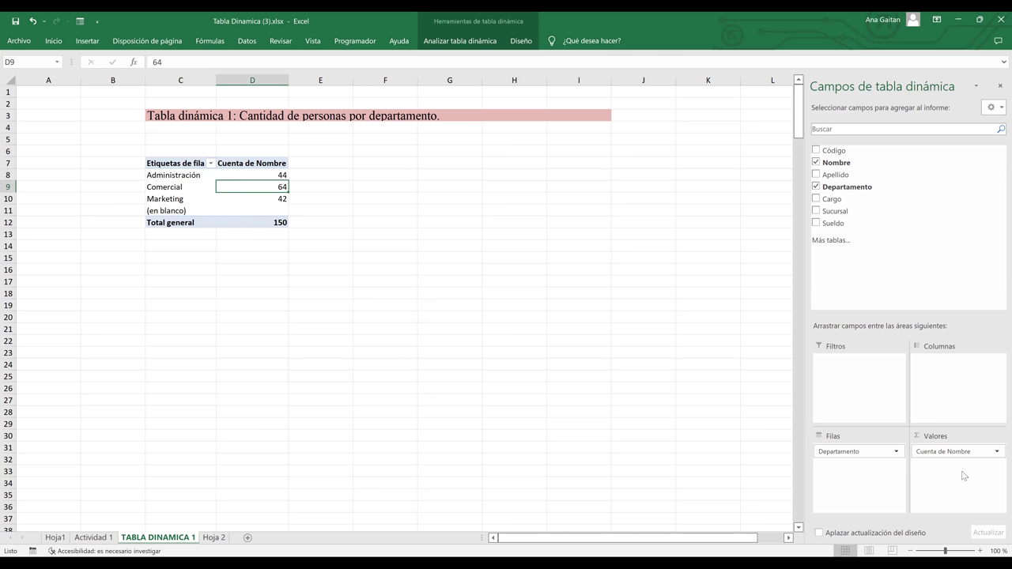
pyautogui.click(996, 452)
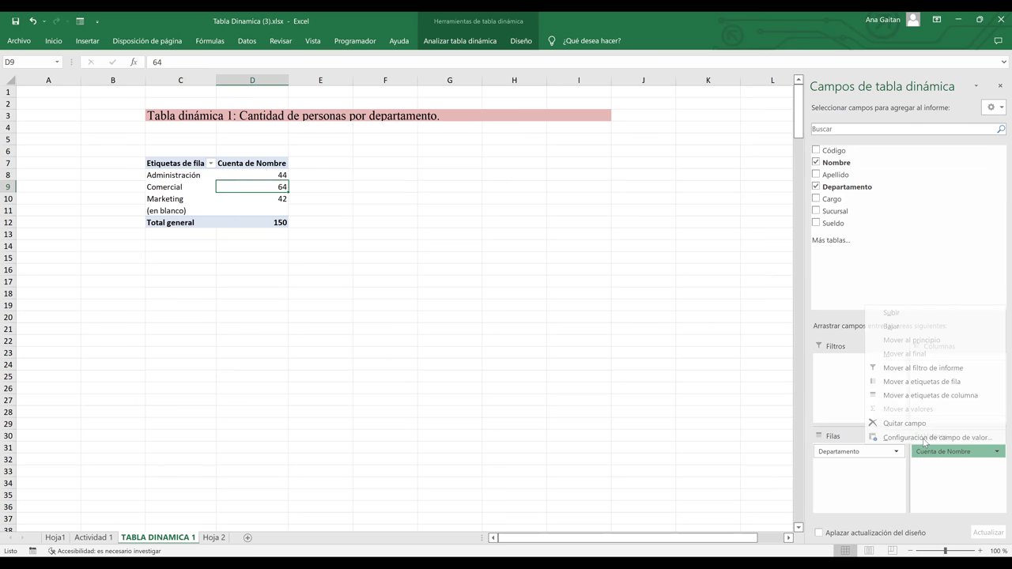
pyautogui.click(569, 357)
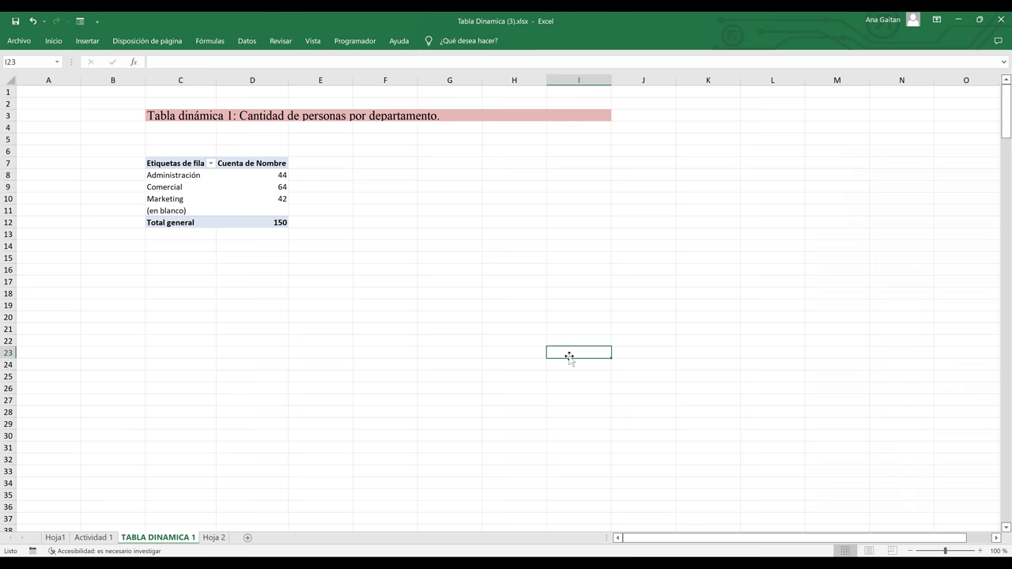
pyautogui.click(248, 172)
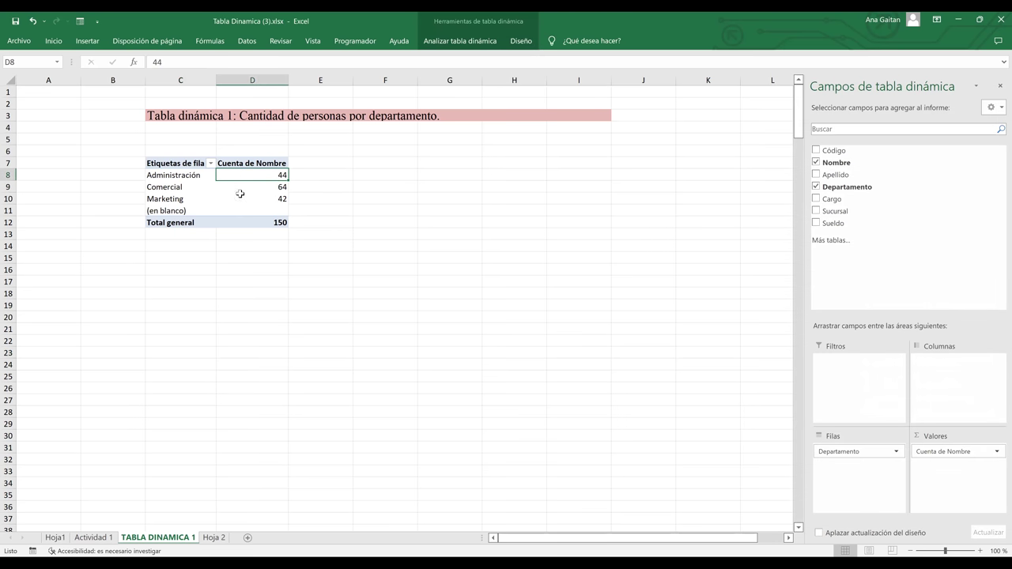
# - Rename the sheet Hoja 2 as TABLA DINAMICA 2
pyautogui.click(214, 537)
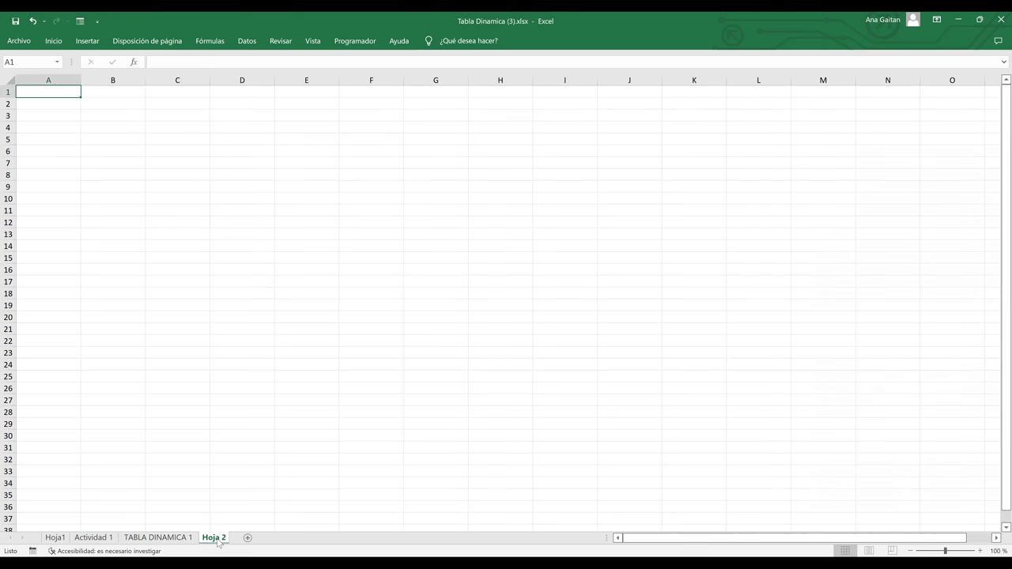
pyautogui.write('T')
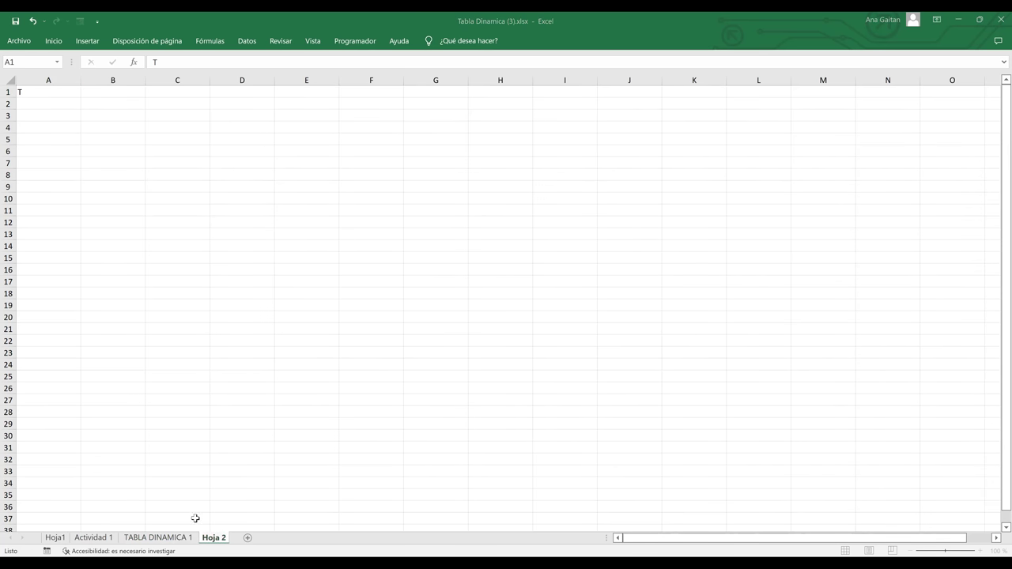
pyautogui.doubleClick(212, 537)
pyautogui.write('T')
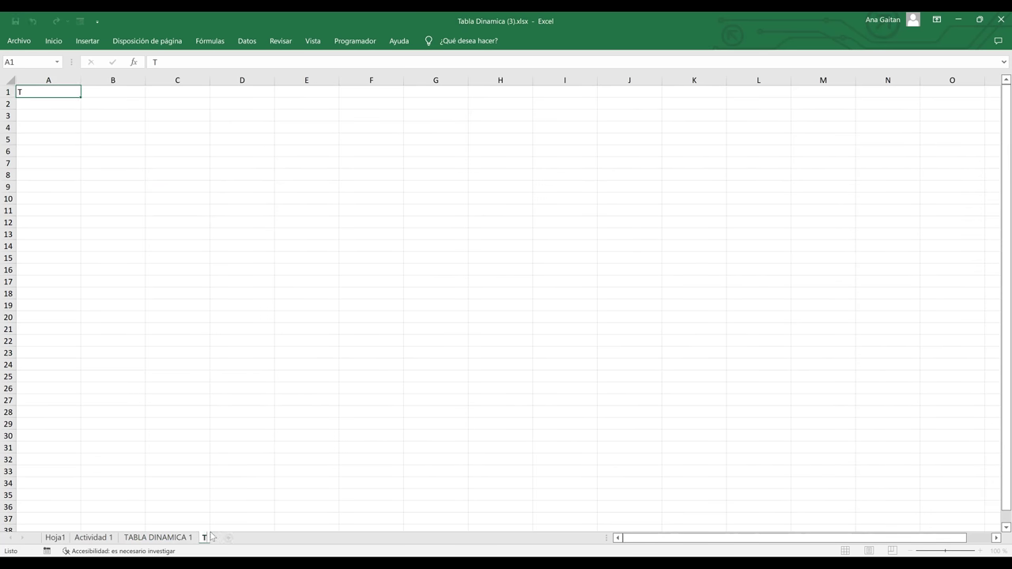
pyautogui.write('ABLA')
pyautogui.press('Return')
pyautogui.write('DINAMICA')
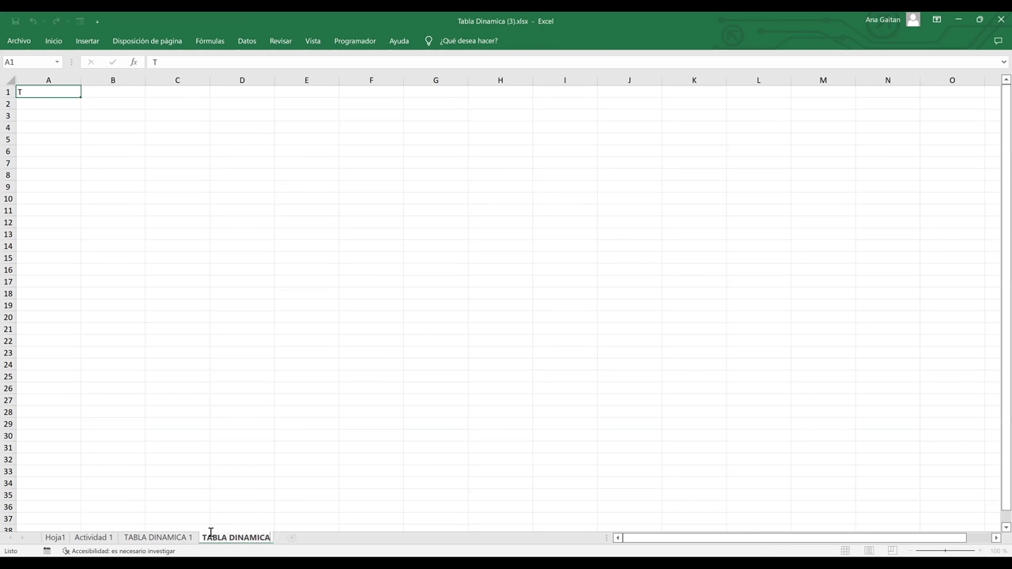
pyautogui.write(' 2')
pyautogui.press('Return')
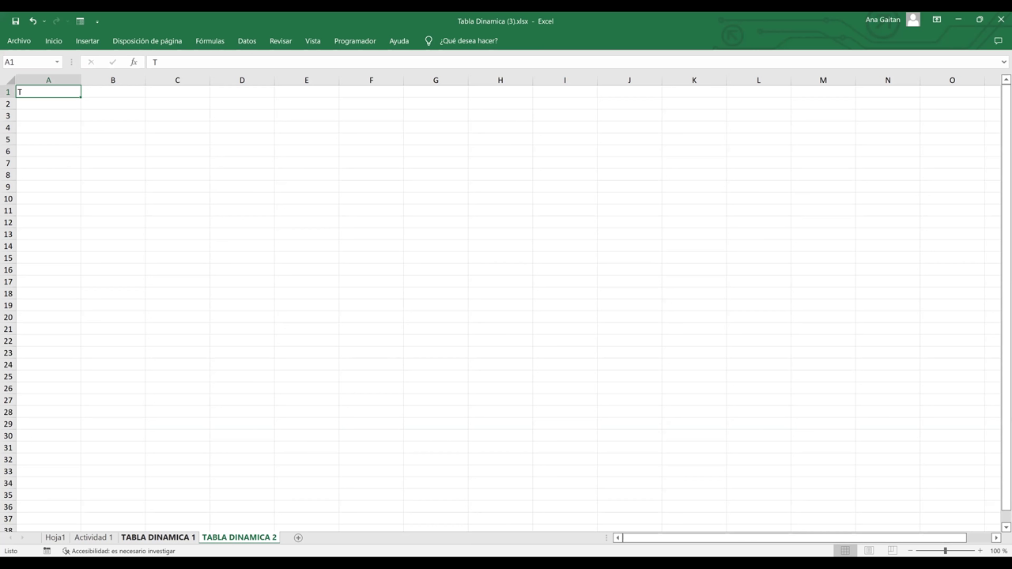
# - Insert a PivotTable from the Actividad 1 range B2:H153 at cell G6 of the existing sheet TABLA DINAMICA 2
pyautogui.click(84, 540)
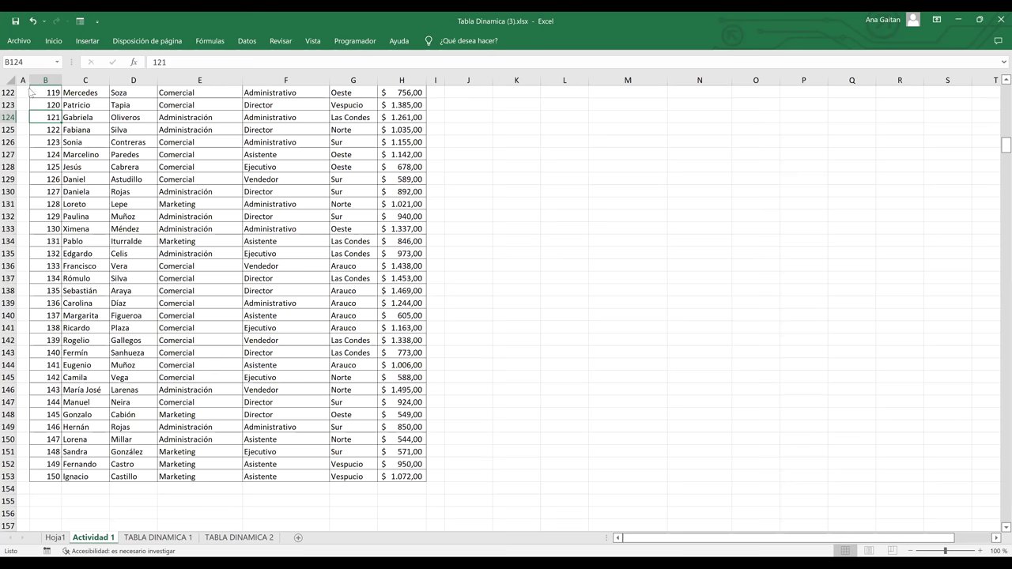
pyautogui.click(87, 40)
pyautogui.click(24, 79)
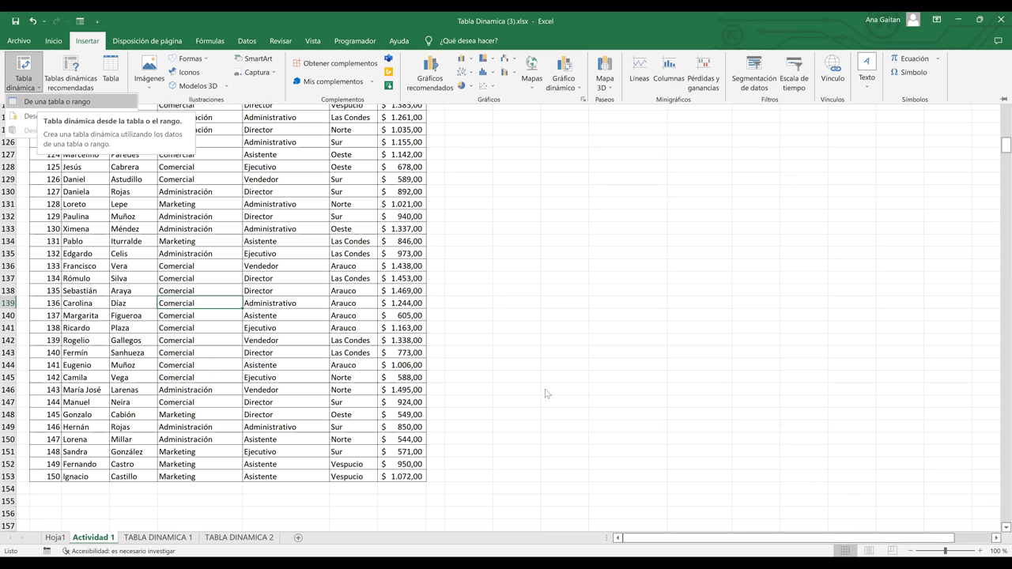
pyautogui.press('Return')
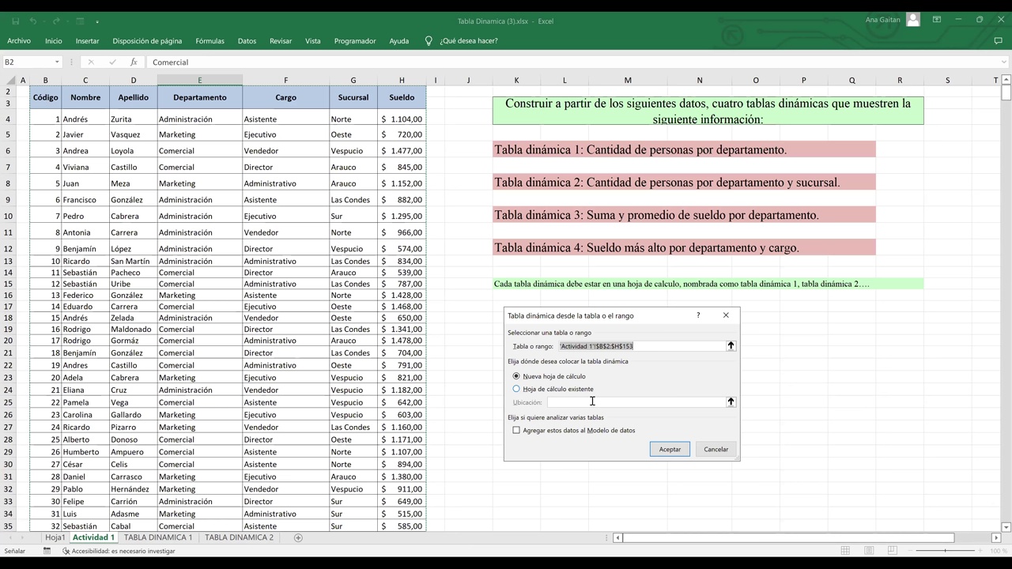
pyautogui.hotkey('alt', 'h')
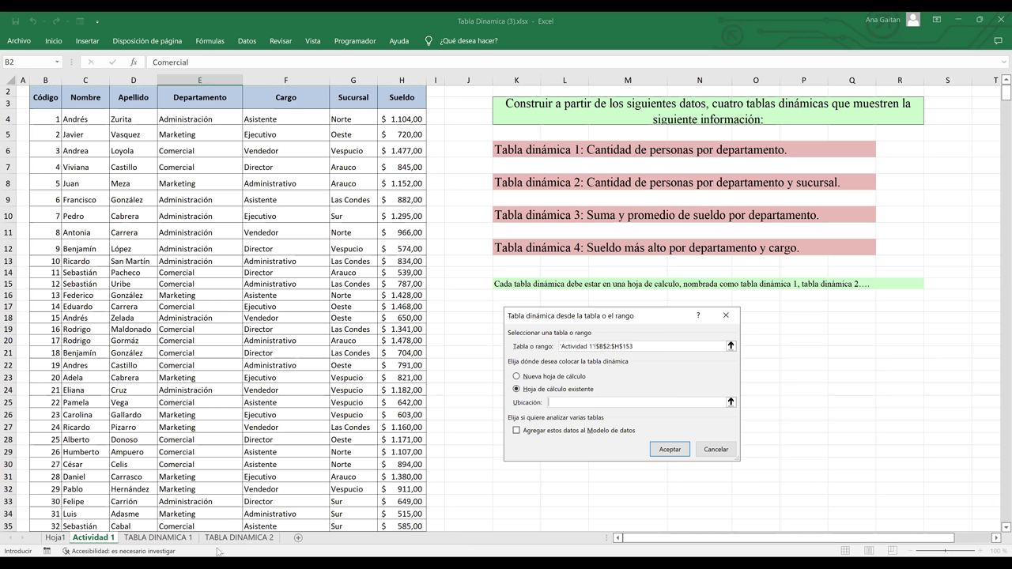
pyautogui.click(217, 543)
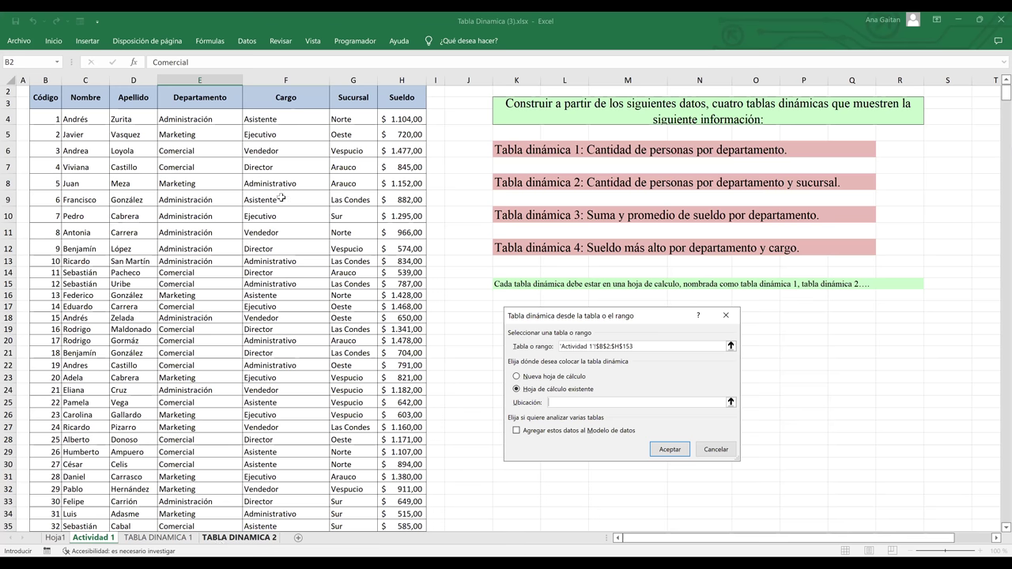
pyautogui.click(425, 150)
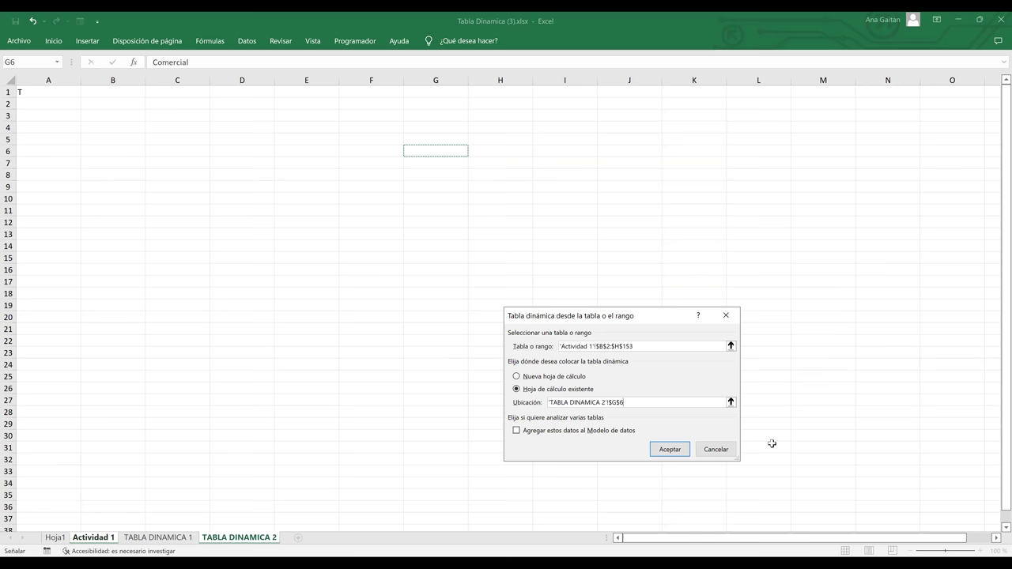
pyautogui.click(684, 449)
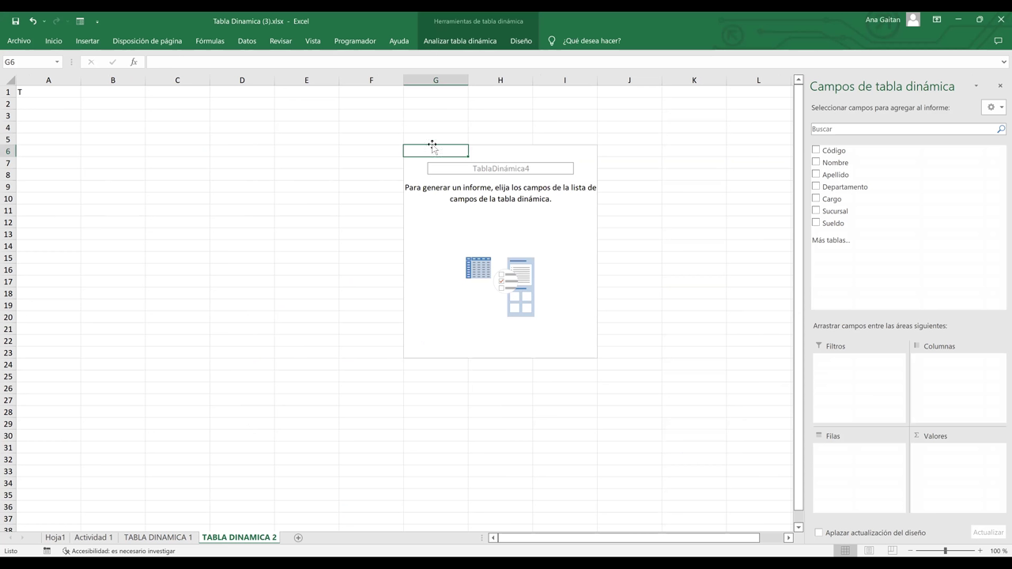
# - Copy the heading "Tabla dinámica 2: Cantidad de personas por departamento y sucursal." from Actividad 1 to cell G3 of TABLA DINAMICA 2
pyautogui.click(93, 540)
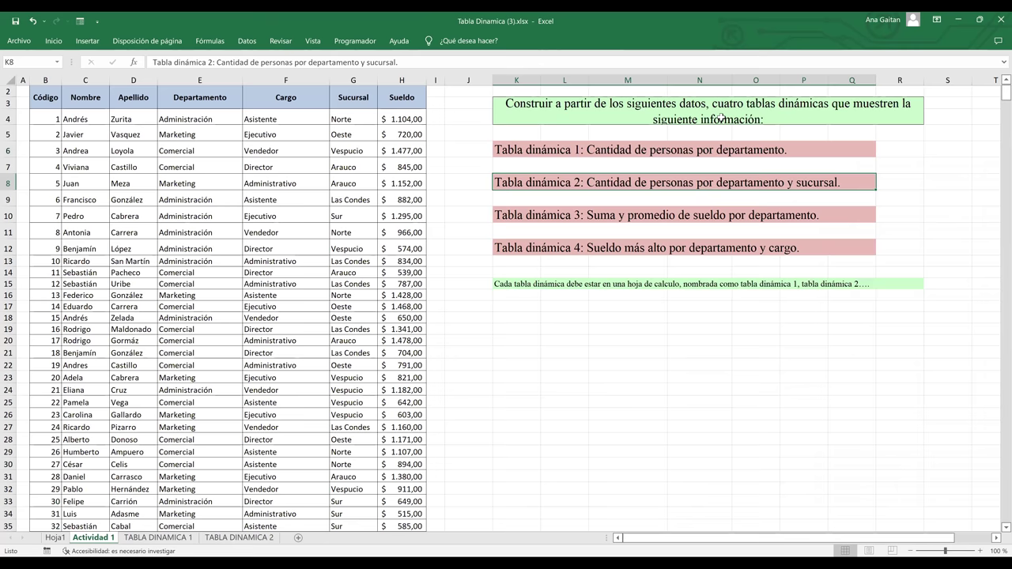
pyautogui.hotkey('ctrl', 'c')
pyautogui.hotkey('ctrl', 'pagedown')
pyautogui.hotkey('ctrl', 'pagedown')
pyautogui.click(654, 259)
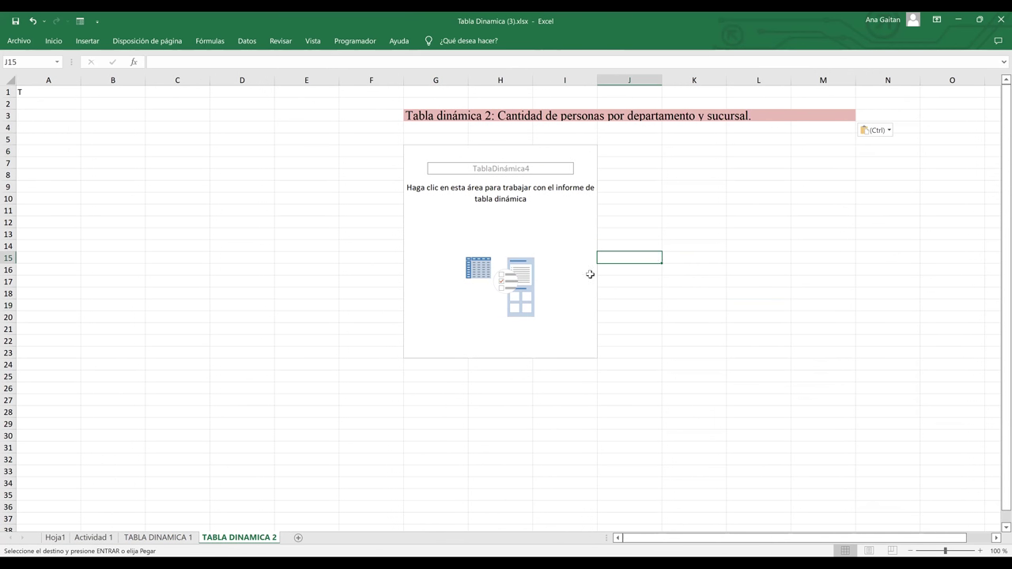
# - Add Departamento and Sucursal to the new PivotTable's rows and place Nombre in the values as a count
pyautogui.click(514, 189)
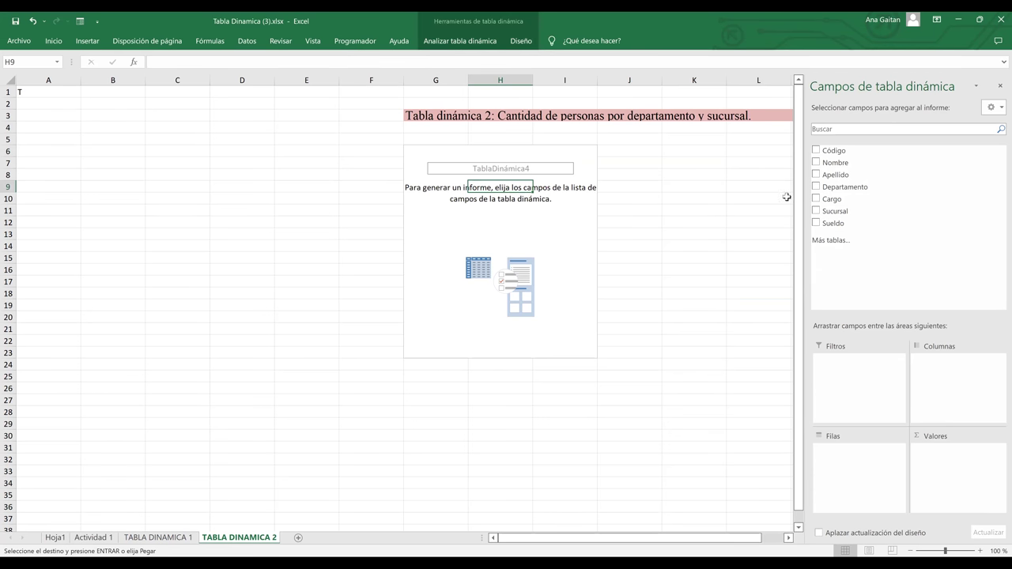
pyautogui.moveTo(854, 165); pyautogui.dragTo(854, 336)
pyautogui.moveTo(825, 190); pyautogui.dragTo(664, 115)
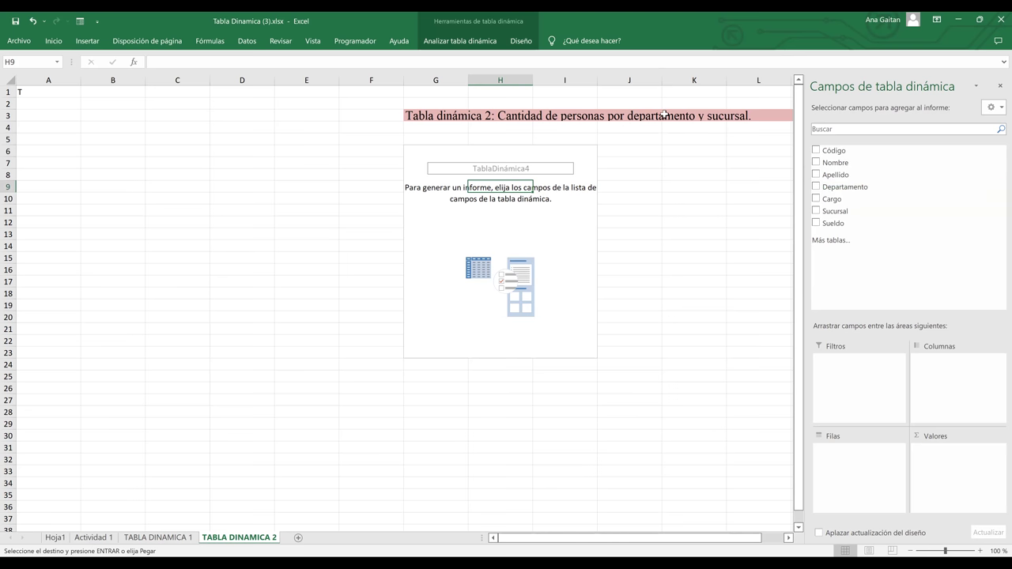
pyautogui.click(816, 187)
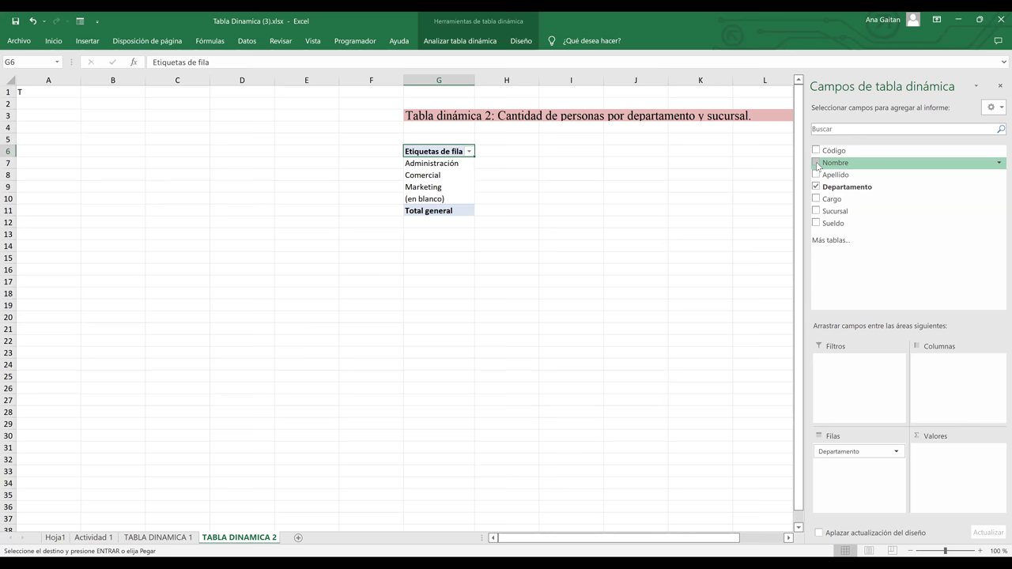
pyautogui.click(816, 163)
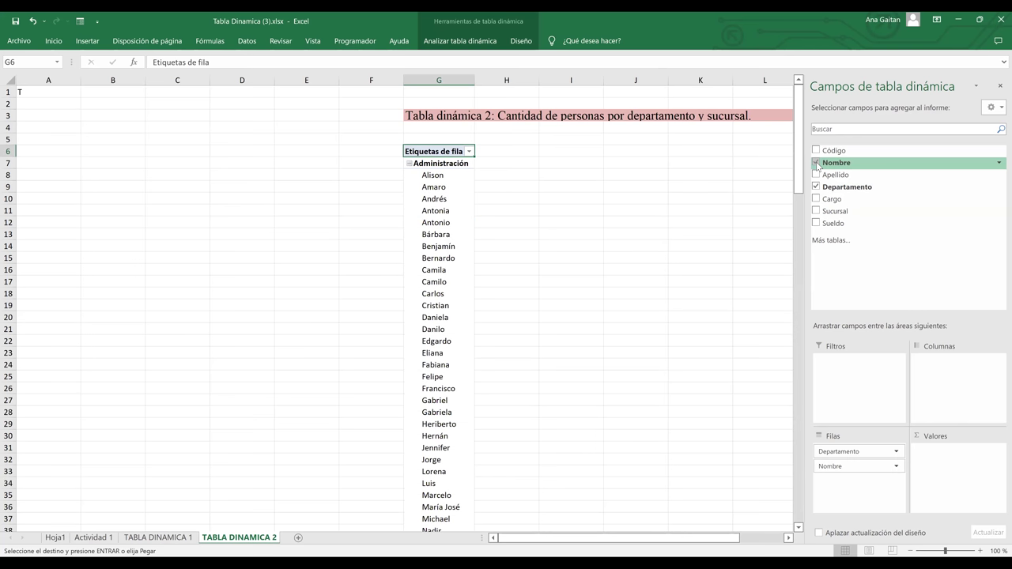
pyautogui.click(816, 211)
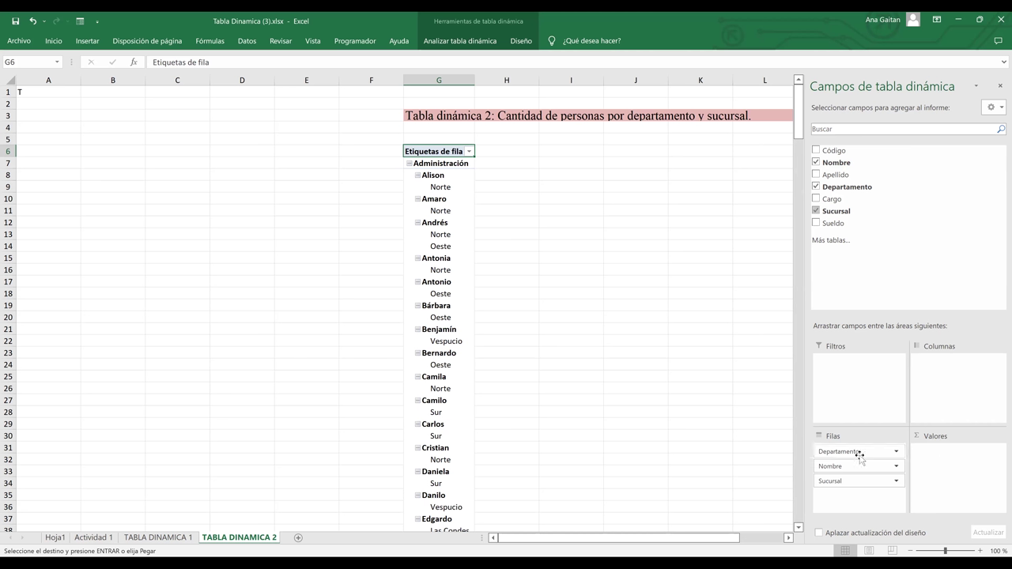
pyautogui.moveTo(859, 454); pyautogui.dragTo(957, 460)
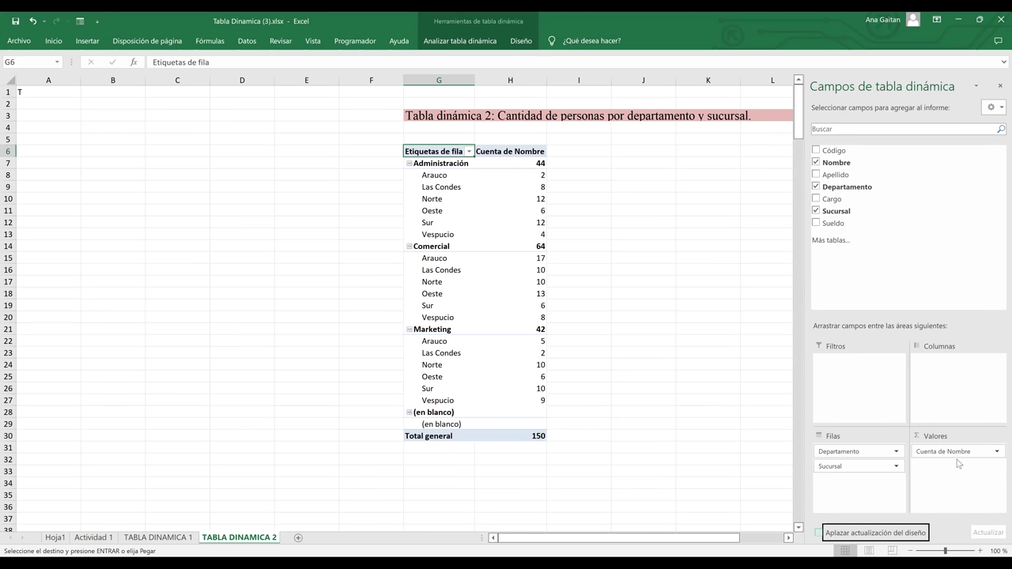
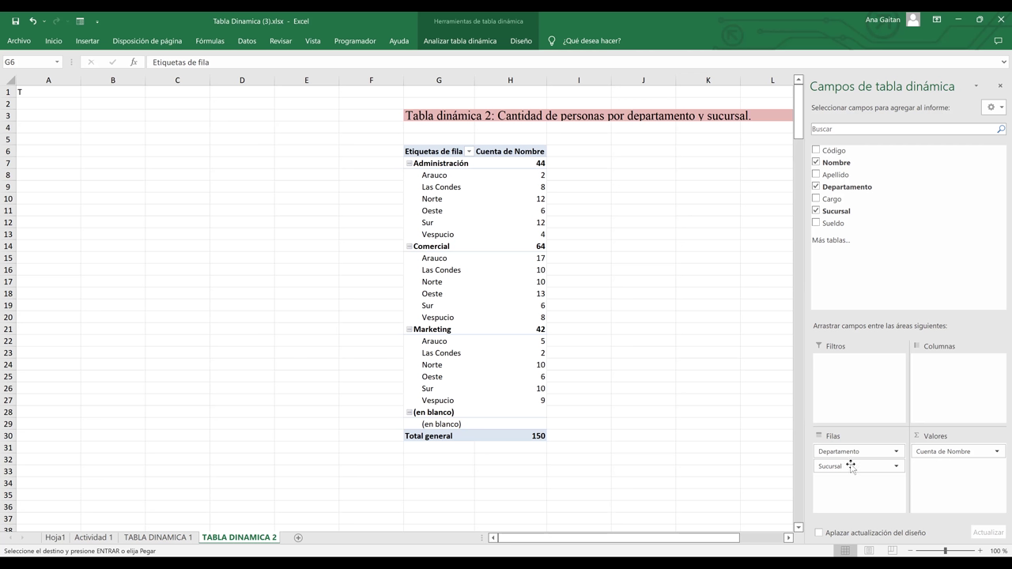
# - Move Sucursal from the PivotTable's rows to the values and apply Recuento as its summary function
pyautogui.moveTo(851, 466); pyautogui.dragTo(941, 479)
pyautogui.moveTo(859, 465); pyautogui.dragTo(960, 465)
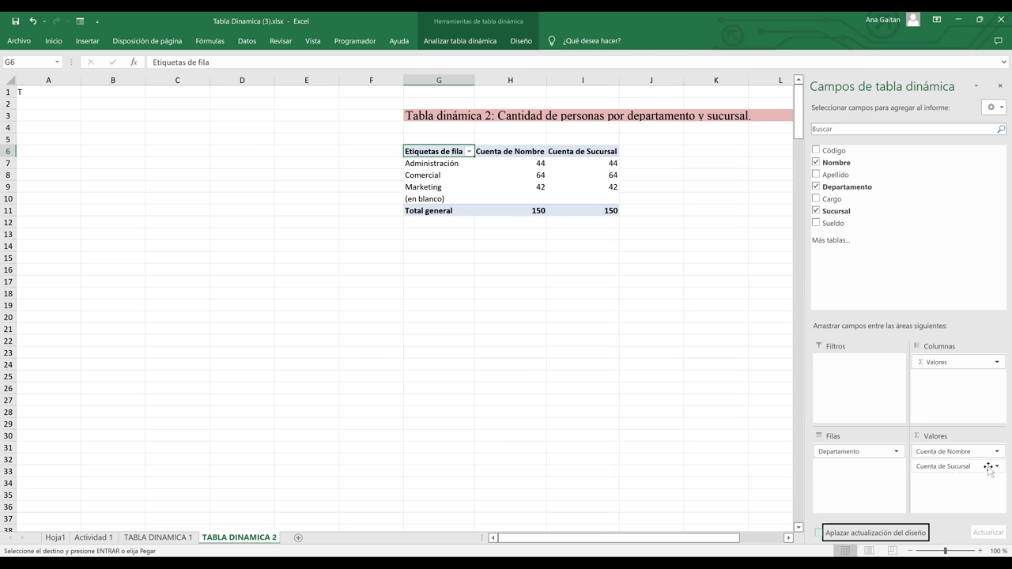
pyautogui.click(997, 467)
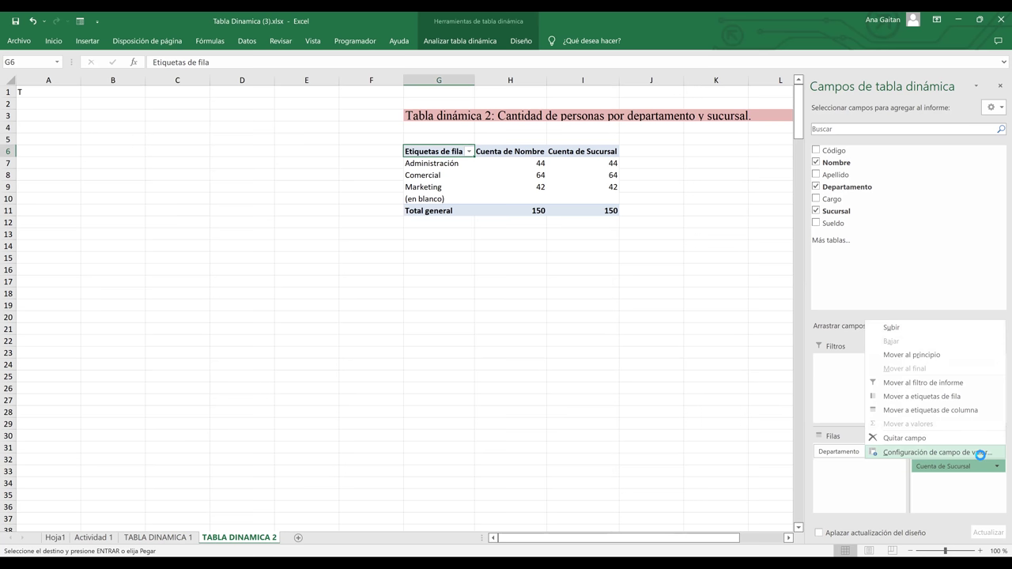
pyautogui.press('Escape')
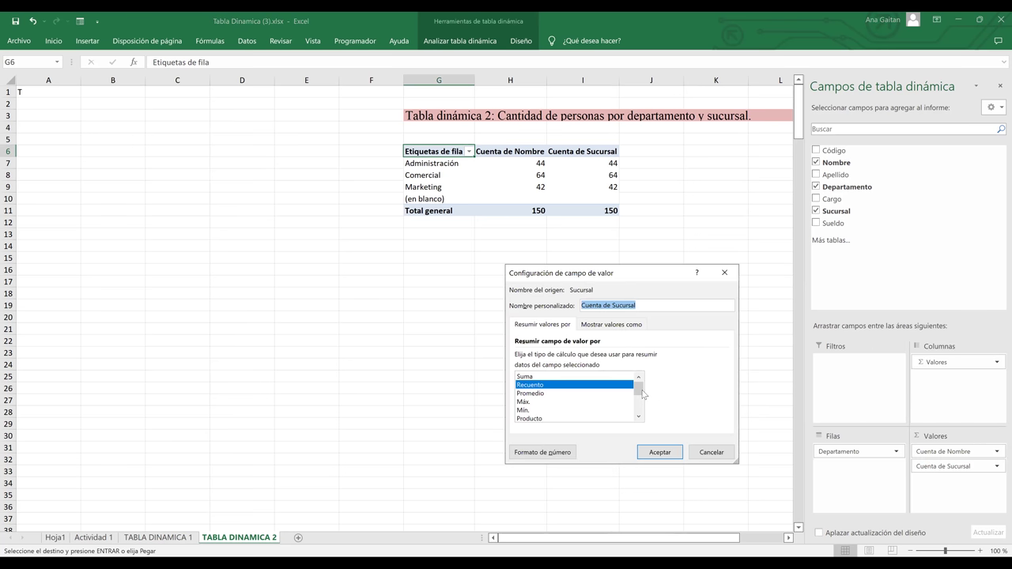
pyautogui.scroll(-2, 642, 399)
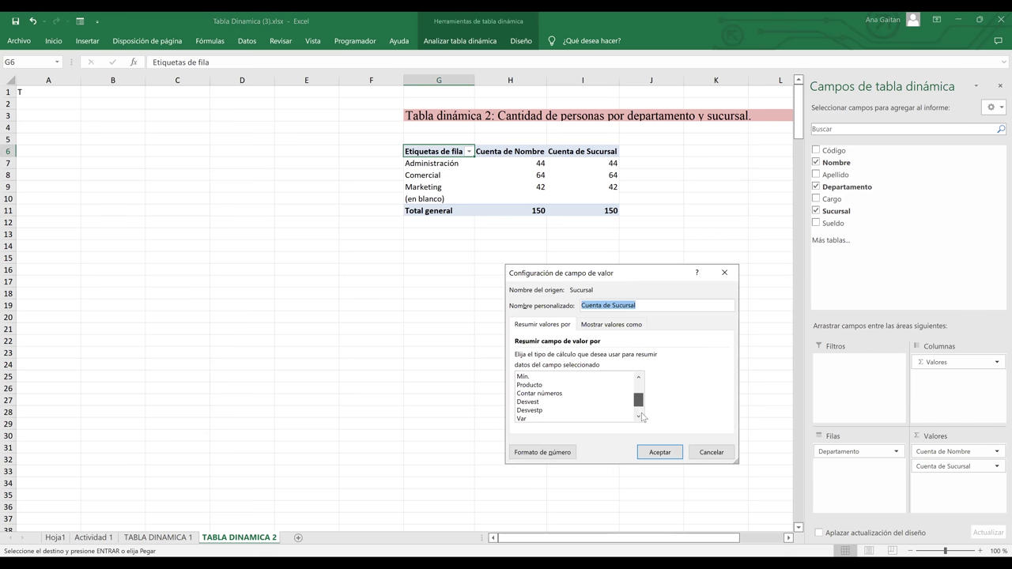
pyautogui.moveTo(642, 399); pyautogui.dragTo(640, 381)
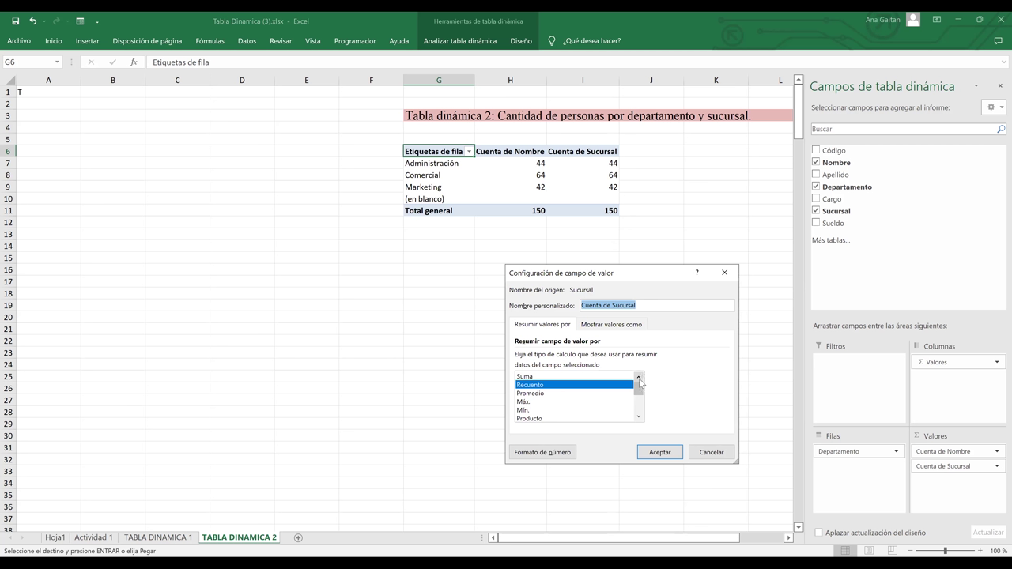
pyautogui.moveTo(640, 401)
pyautogui.mouseDown()
pyautogui.moveTo(642, 413)
pyautogui.moveTo(643, 381)
pyautogui.moveTo(642, 414)
pyautogui.moveTo(640, 390)
pyautogui.mouseUp()
pyautogui.click(600, 388)
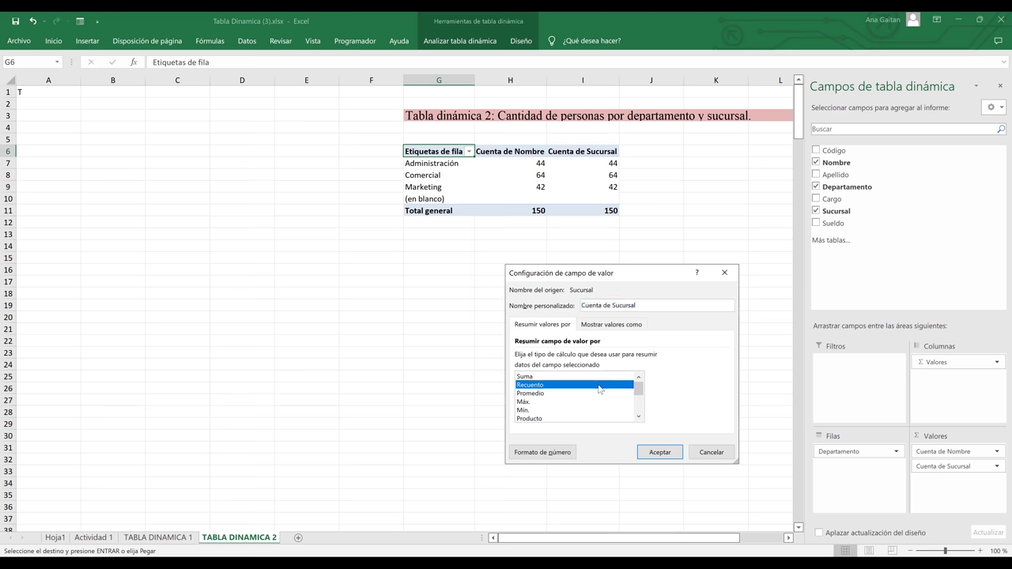
pyautogui.click(666, 453)
# - Compare the Nombre and Sucursal counts for Administración and remove the Sucursal field from the PivotTable
pyautogui.click(565, 164)
pyautogui.click(505, 162)
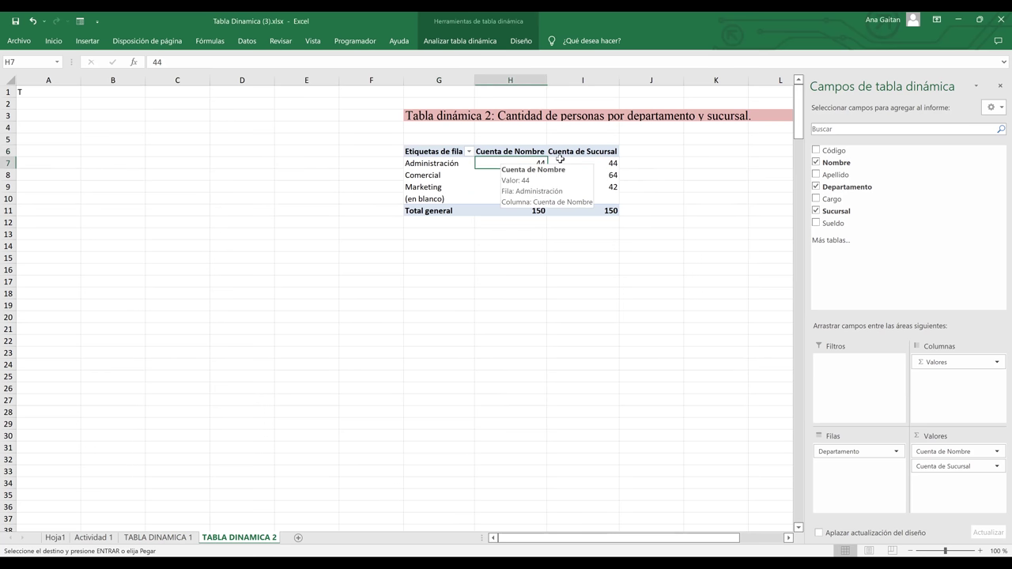
pyautogui.click(587, 162)
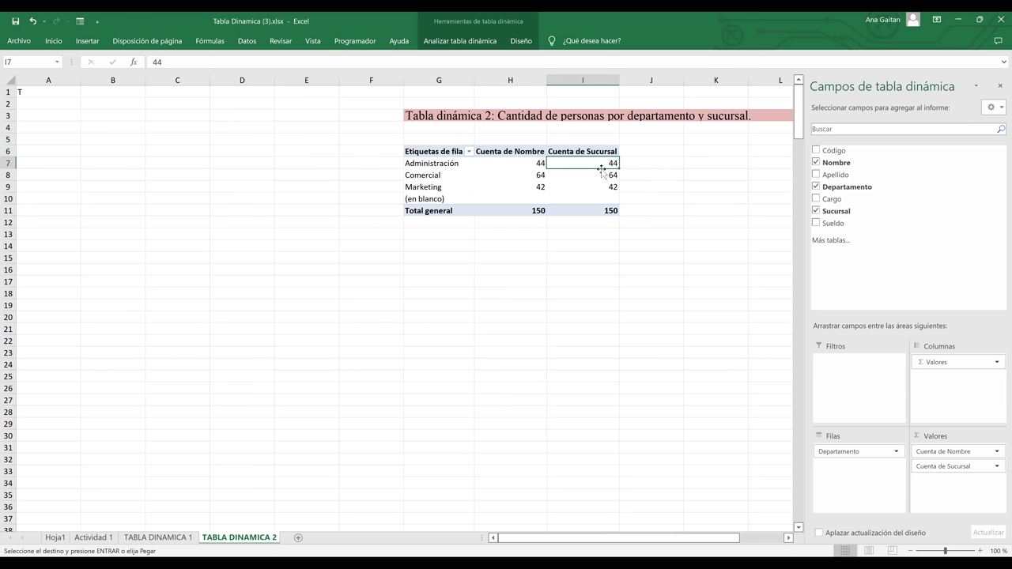
pyautogui.click(997, 468)
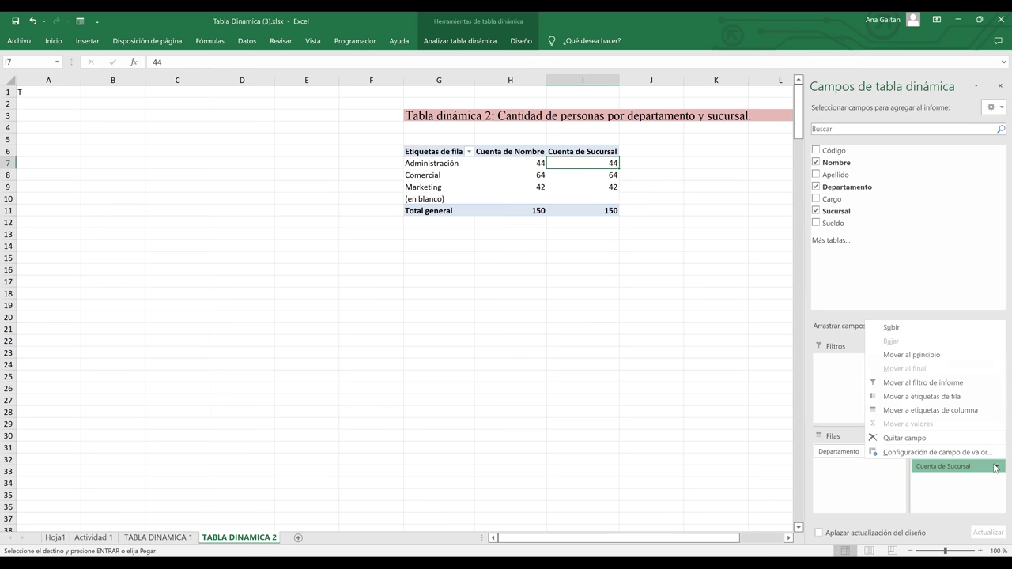
pyautogui.click(974, 444)
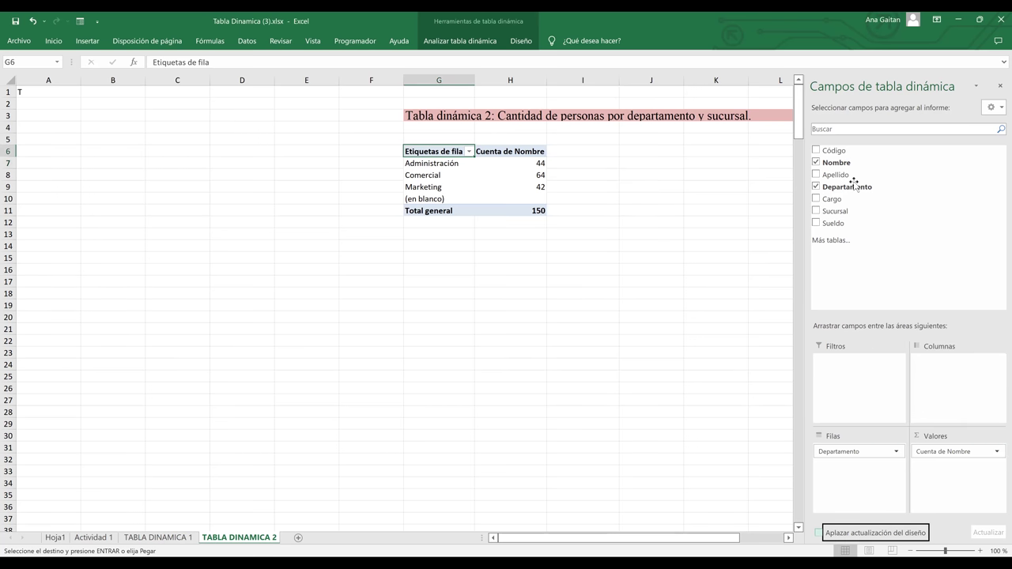
# - Add Sucursal to the PivotTable's rows beneath Departamento and check the Nombre count for Administración against the heading
pyautogui.click(816, 212)
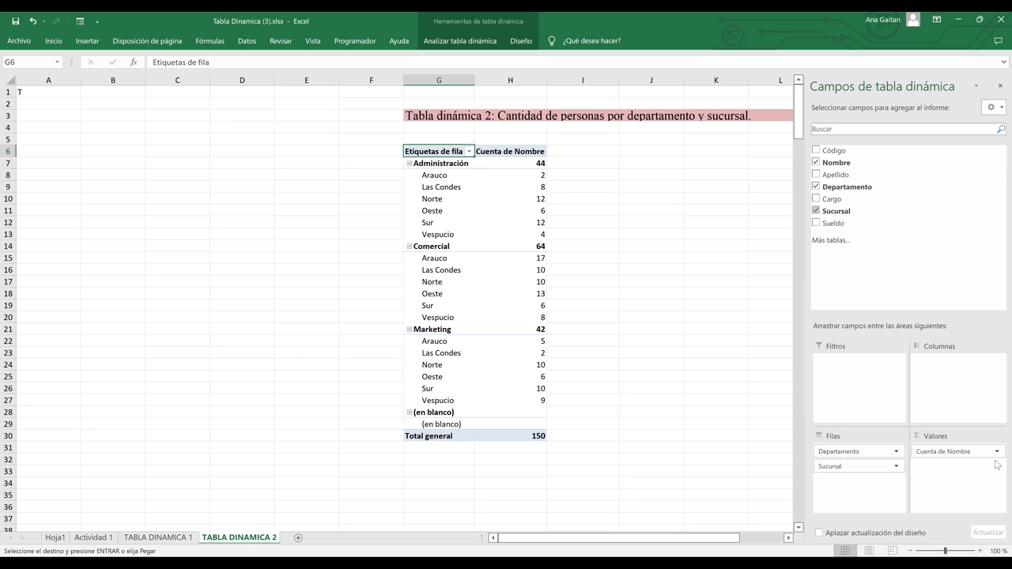
pyautogui.click(429, 164)
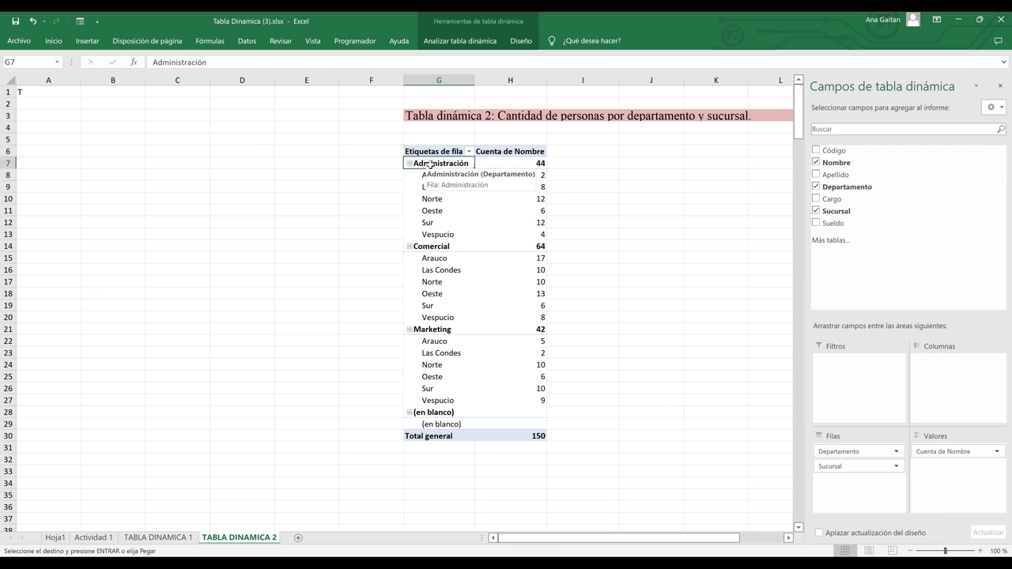
pyautogui.click(511, 161)
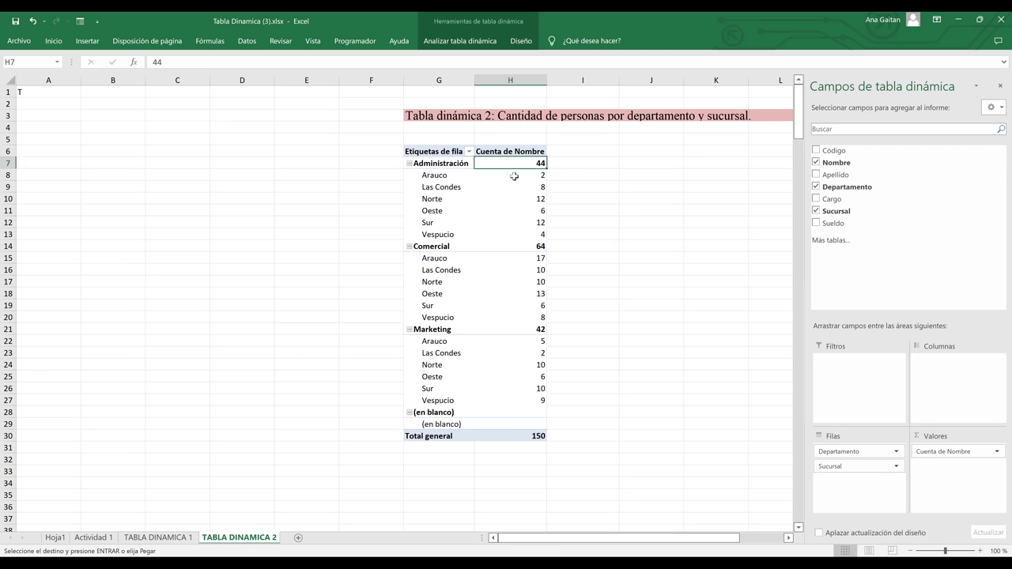
pyautogui.moveTo(515, 160)
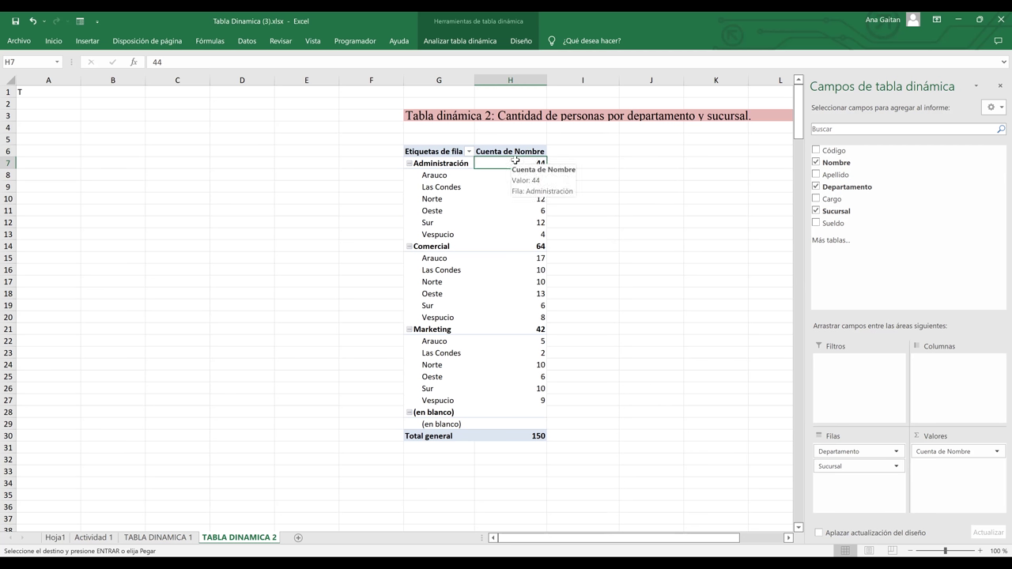
pyautogui.click(726, 117)
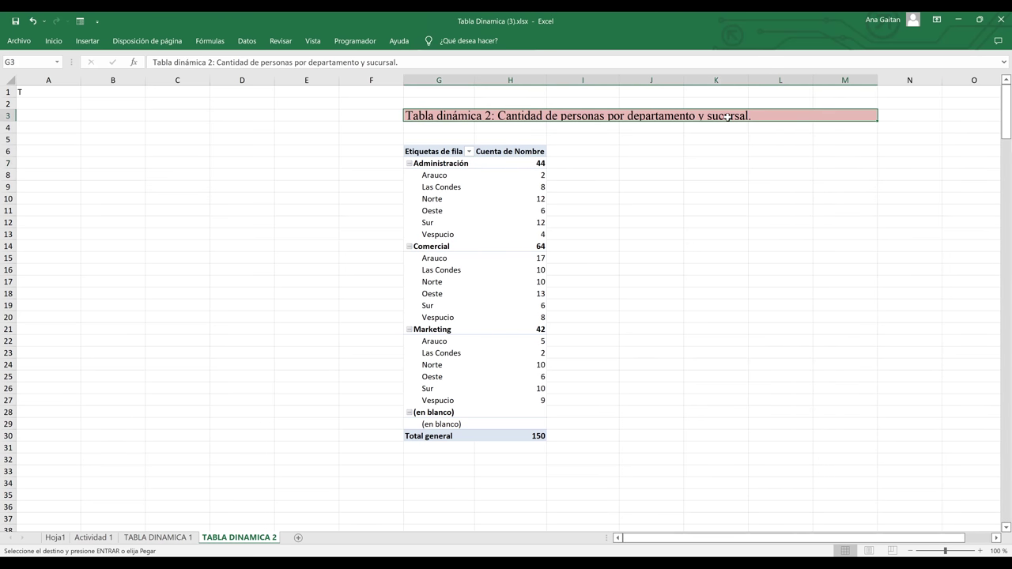
# - Examine the Nombre count of each Sucursal under Administración, from Arauco to Vespucio
pyautogui.click(449, 166)
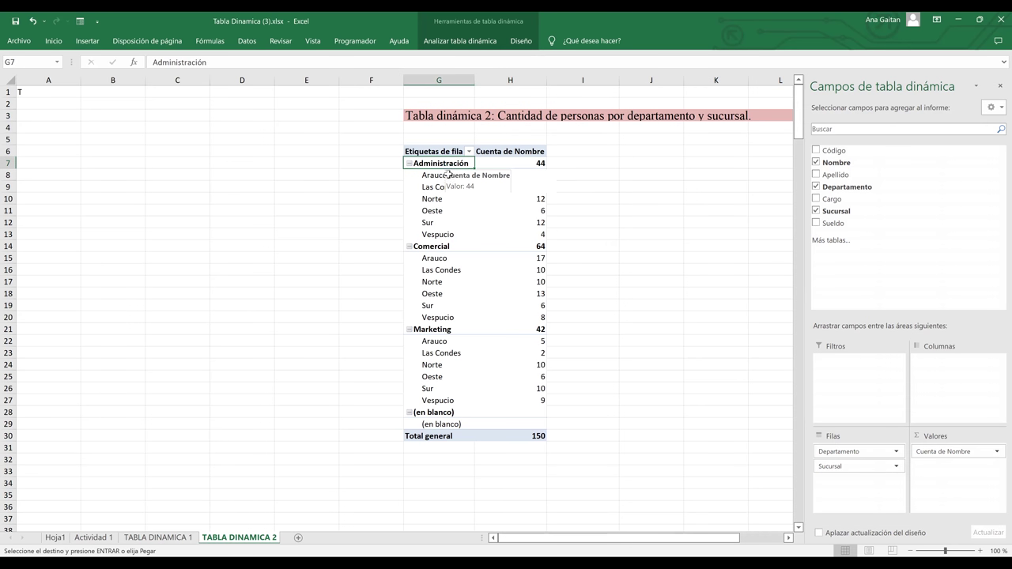
pyautogui.click(446, 175)
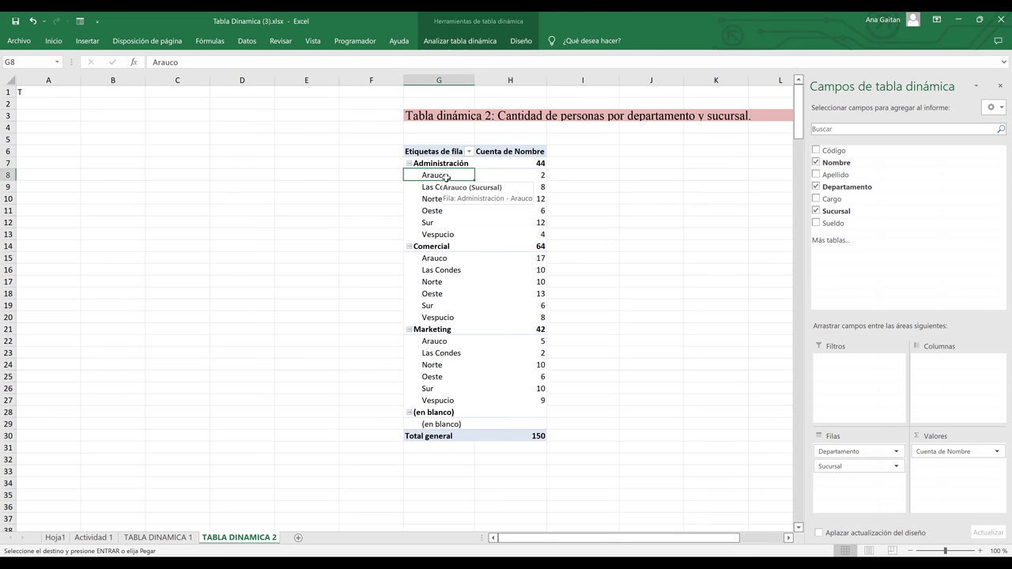
pyautogui.click(537, 176)
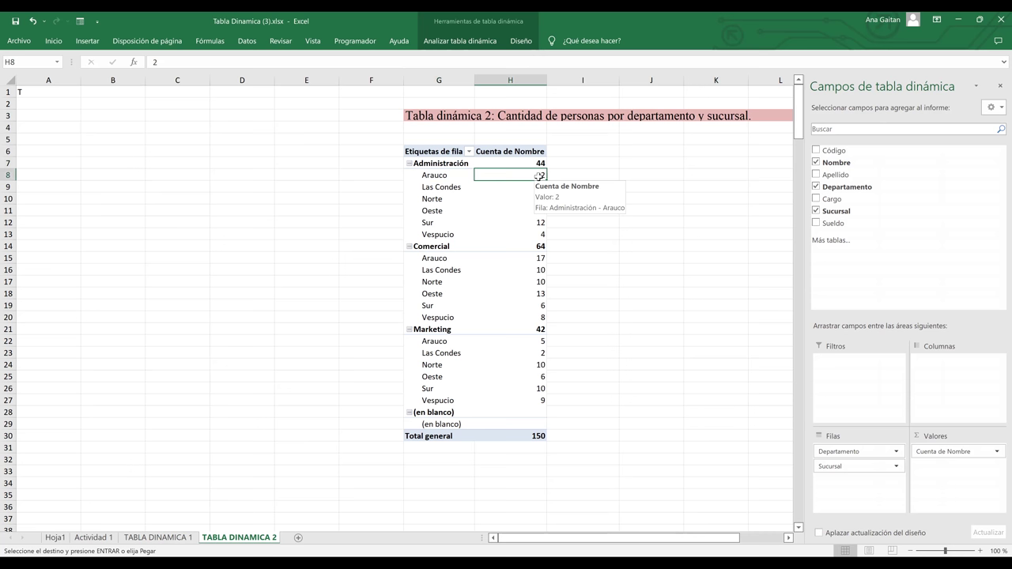
pyautogui.click(443, 188)
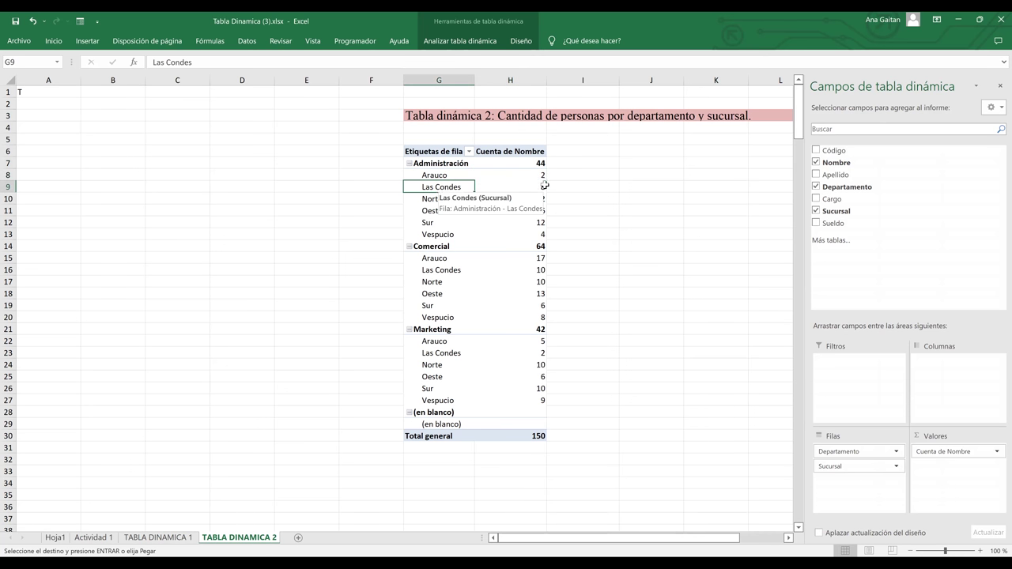
pyautogui.click(542, 186)
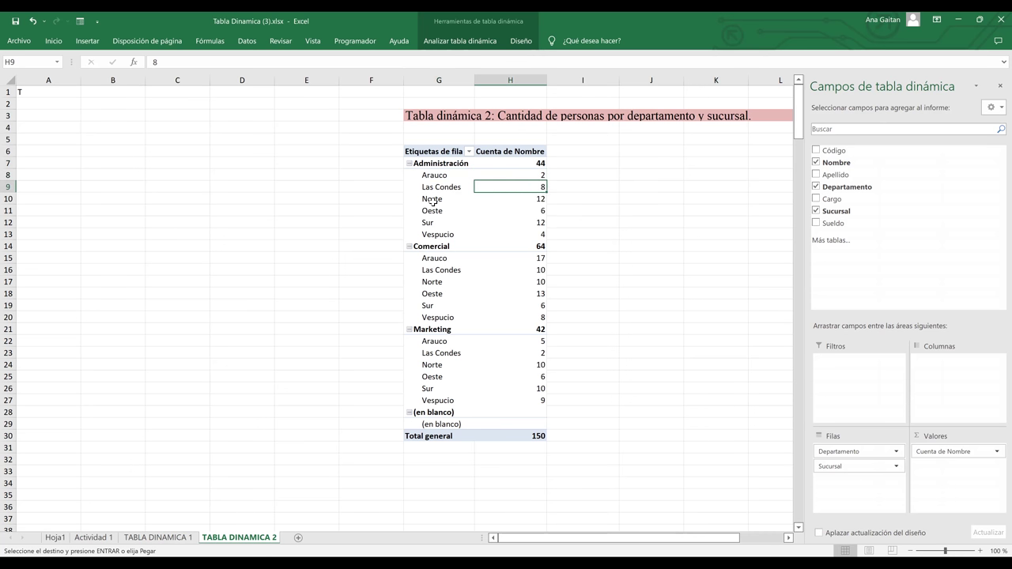
pyautogui.click(431, 199)
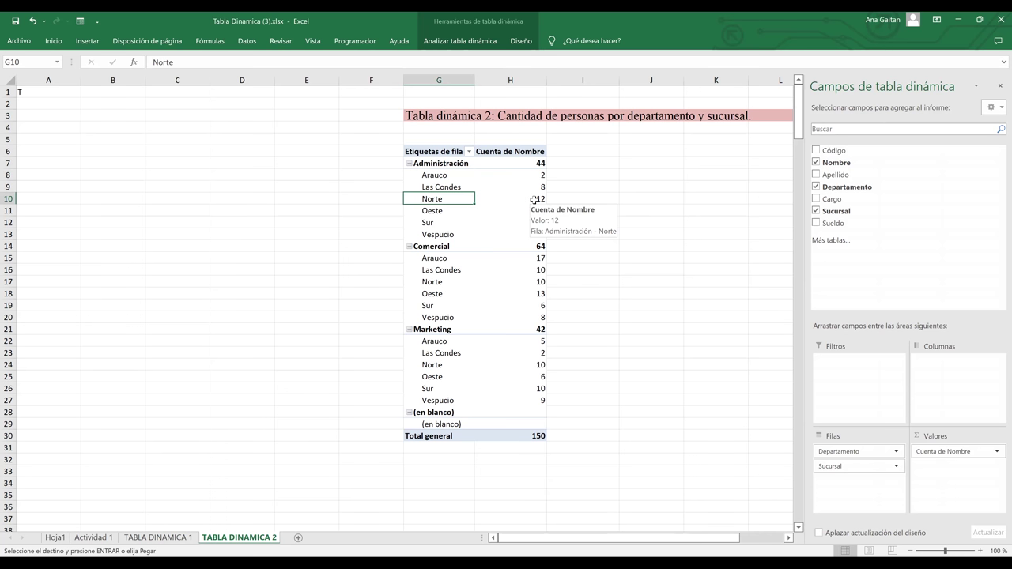
pyautogui.click(535, 199)
pyautogui.moveTo(503, 216); pyautogui.dragTo(541, 210)
pyautogui.click(431, 223)
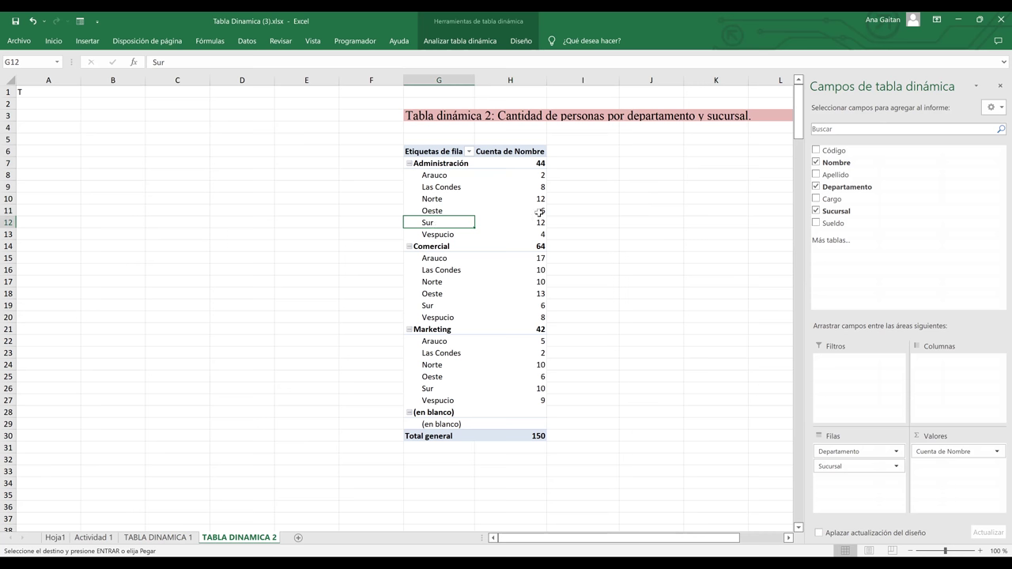
pyautogui.click(538, 222)
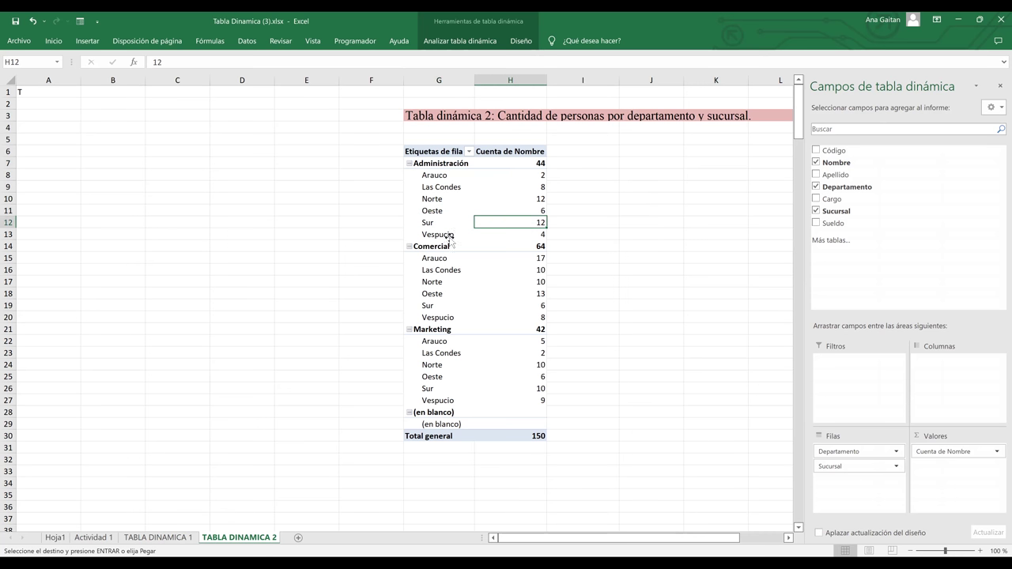
pyautogui.click(448, 236)
pyautogui.click(541, 236)
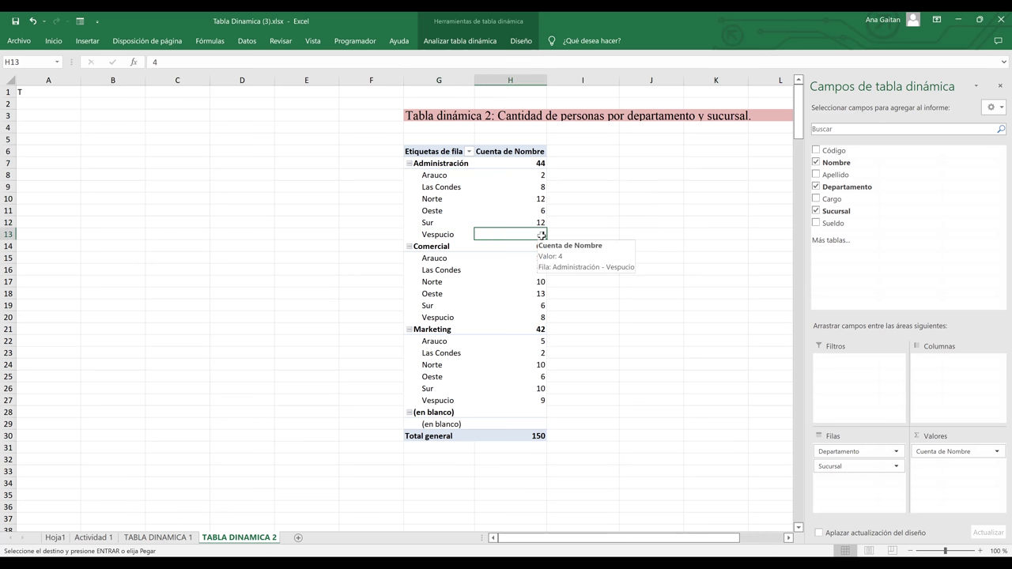
# - Sum Administración's branch counts in H8:H13 to compare them with the department total
pyautogui.moveTo(538, 174); pyautogui.dragTo(538, 187)
pyautogui.moveTo(538, 222); pyautogui.dragTo(538, 224)
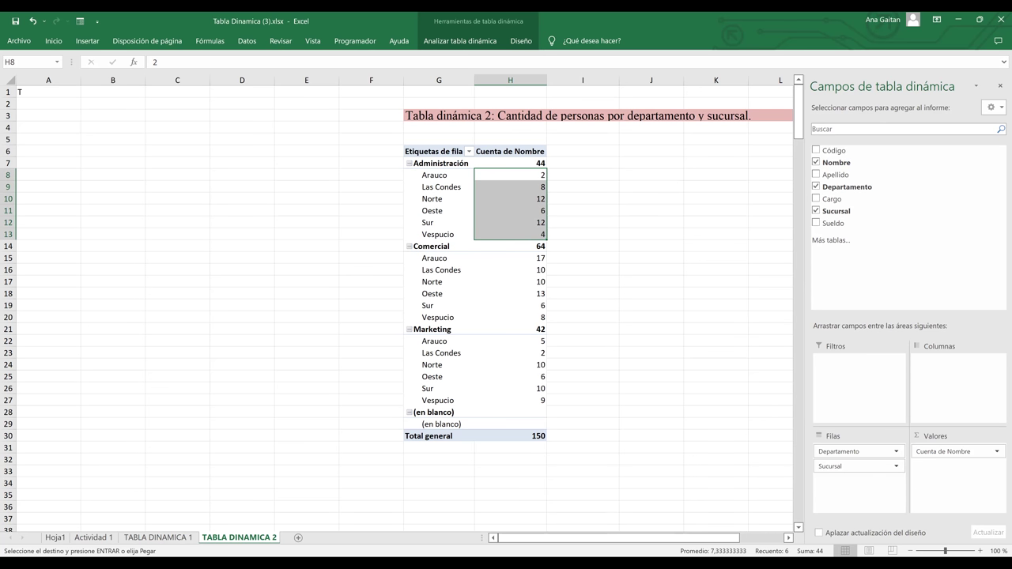
pyautogui.click(821, 555)
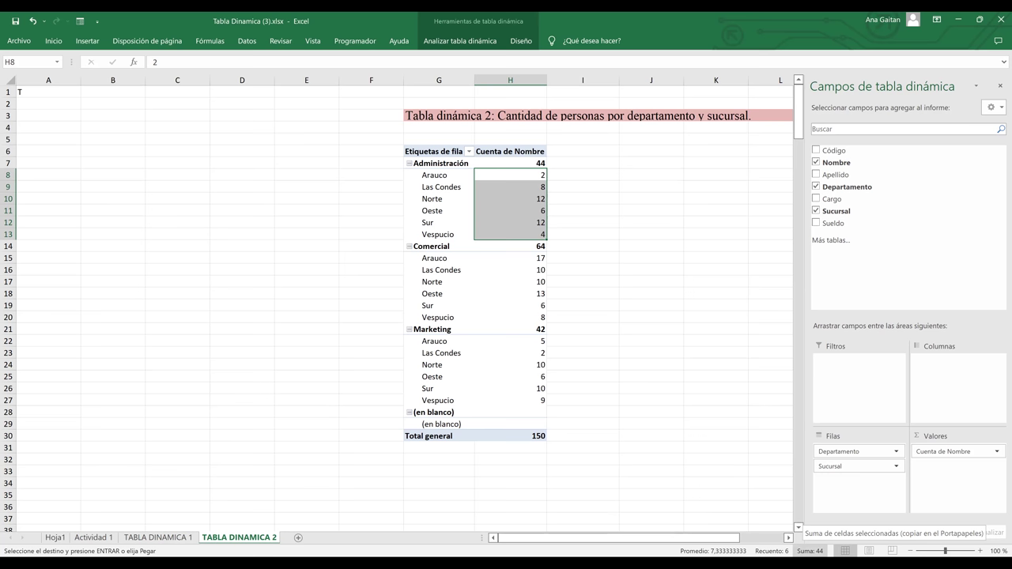
pyautogui.click(626, 235)
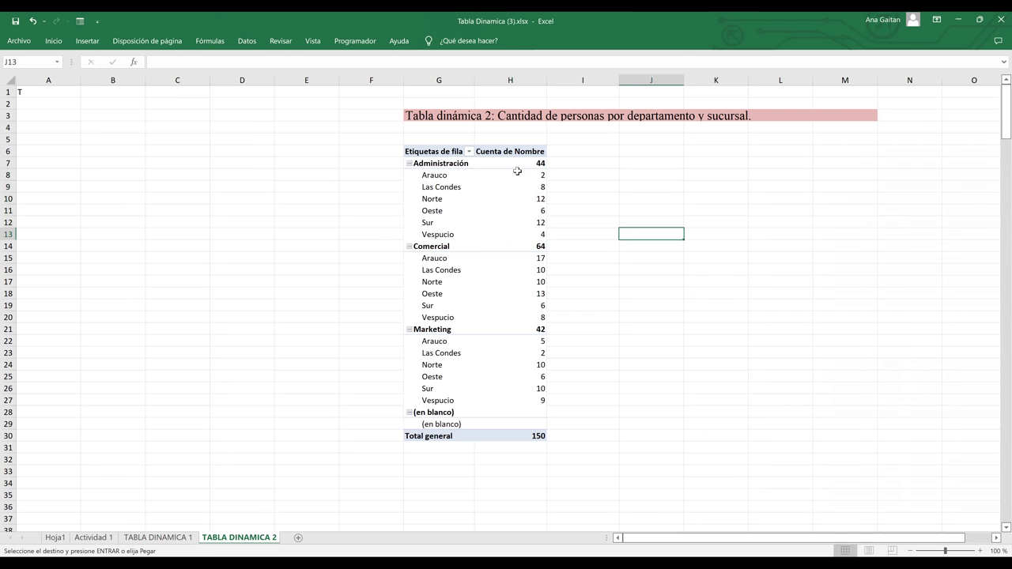
# - Move Sucursal from the PivotTable's rows to its columns
pyautogui.click(517, 173)
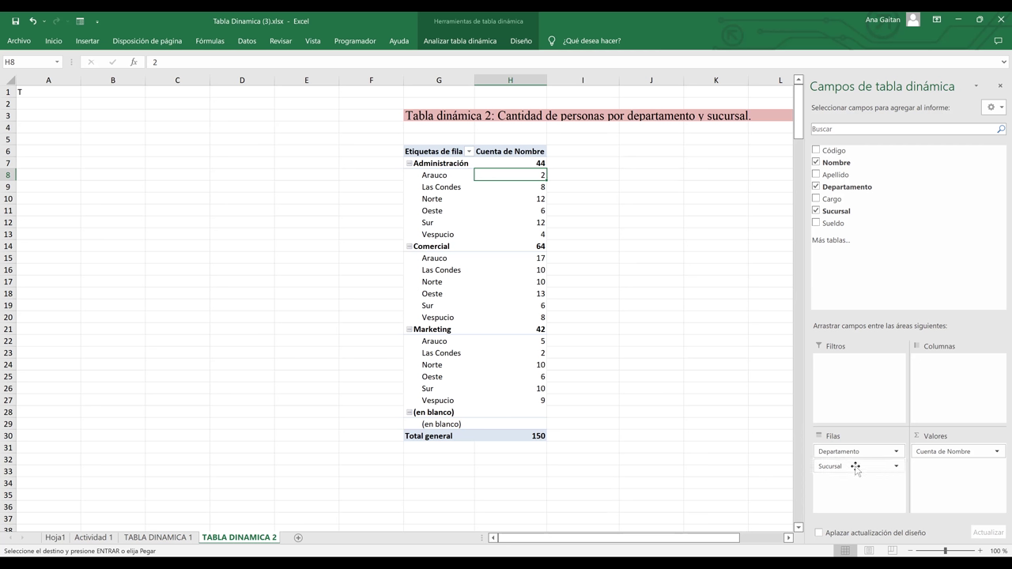
pyautogui.moveTo(856, 467); pyautogui.dragTo(986, 395)
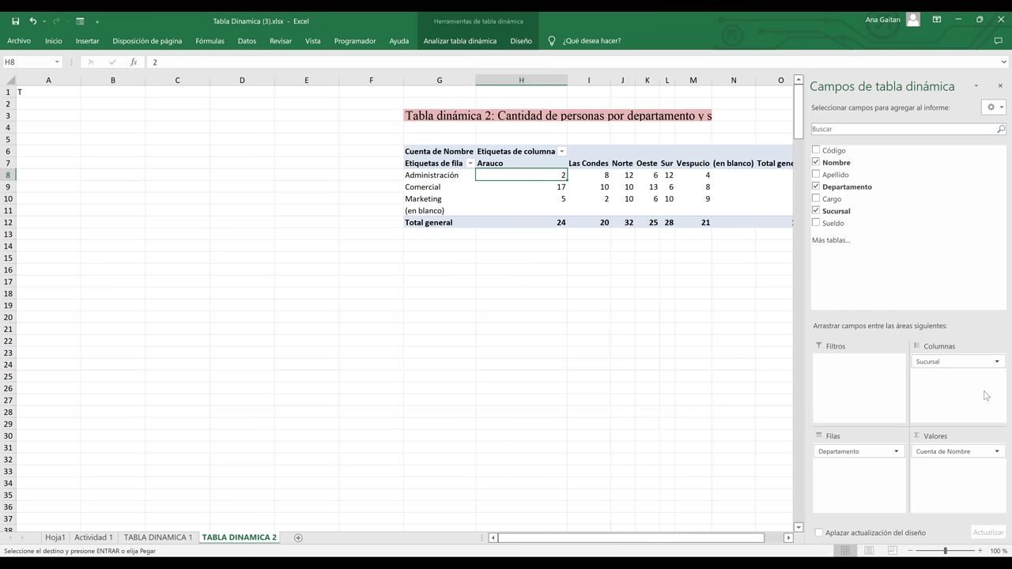
pyautogui.click(789, 538)
pyautogui.click(788, 538)
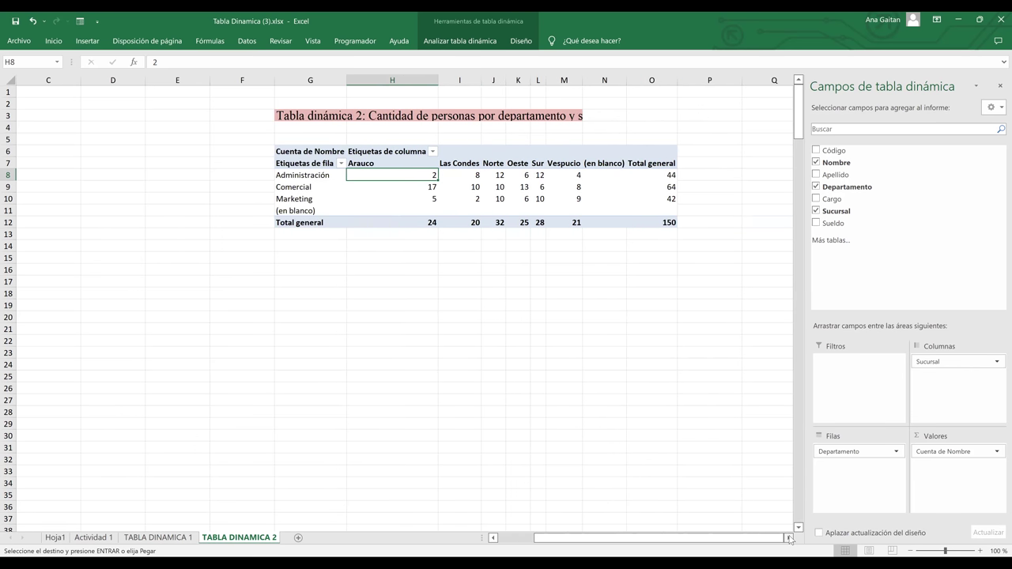
# - Examine Administración's count in each Sucursal column and in its Total general
pyautogui.click(395, 164)
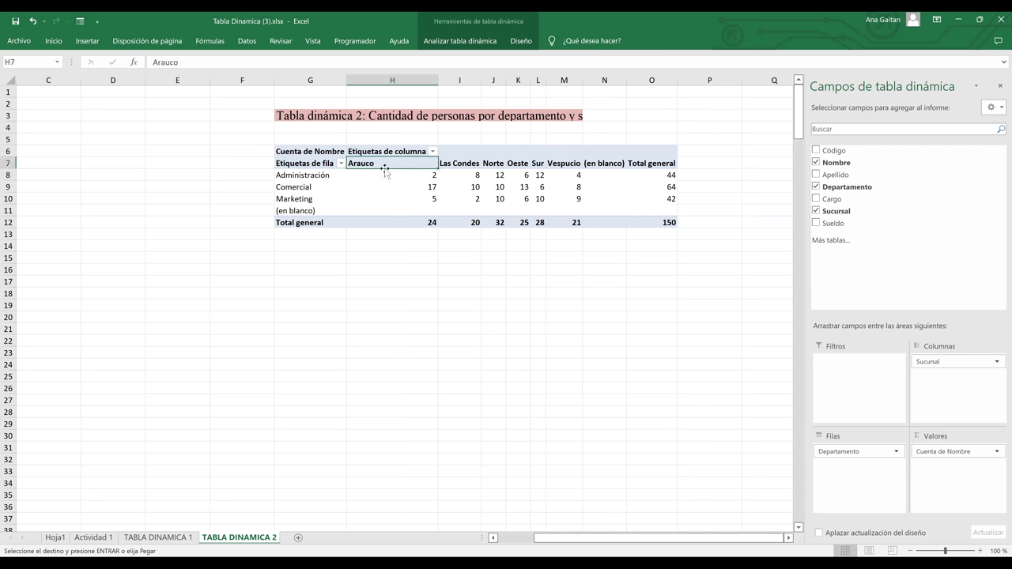
pyautogui.click(477, 166)
pyautogui.click(478, 174)
pyautogui.click(493, 165)
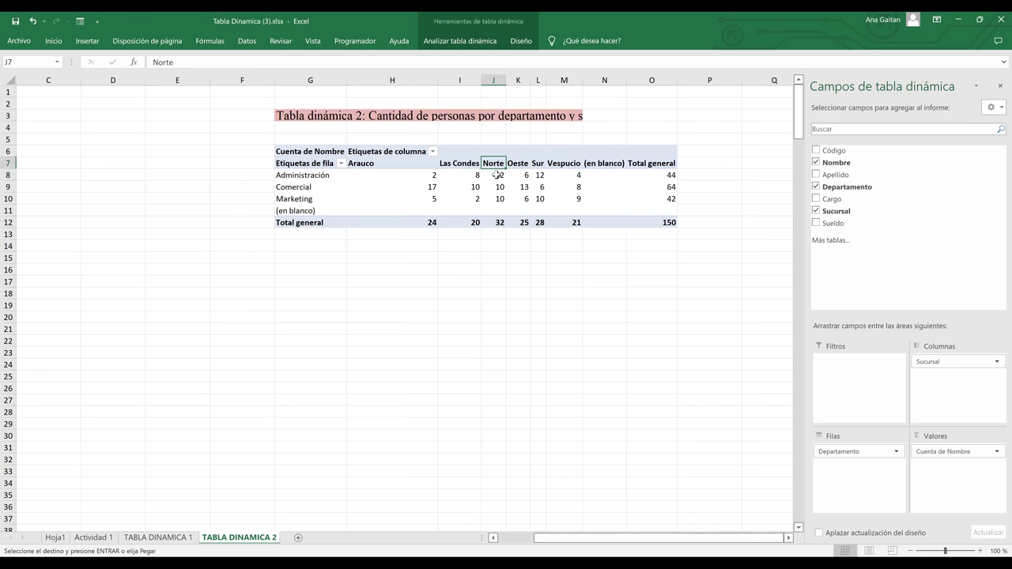
pyautogui.press('Down')
pyautogui.click(523, 163)
pyautogui.press('Down')
pyautogui.click(537, 163)
pyautogui.press('Down')
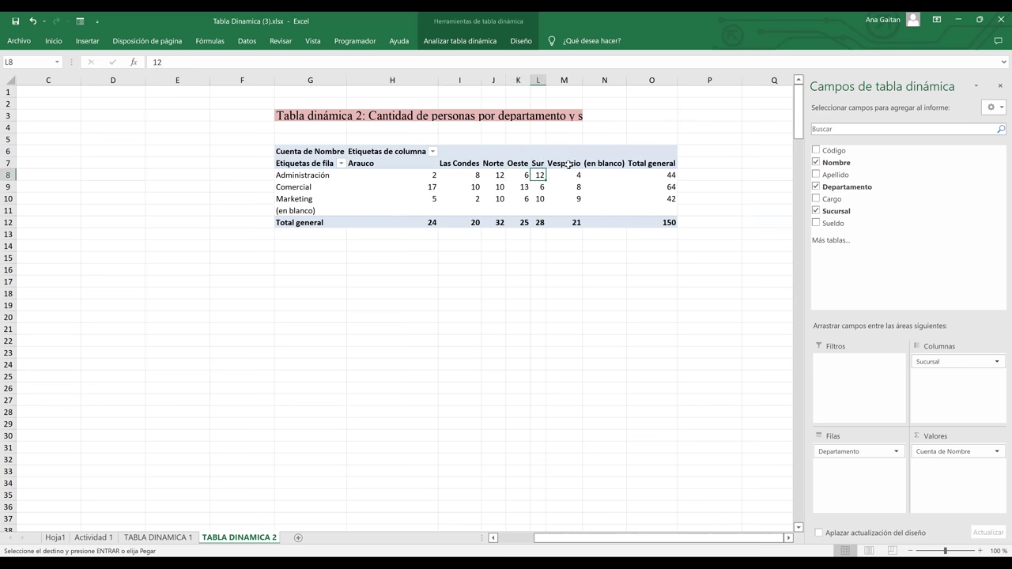
pyautogui.click(564, 163)
pyautogui.press('Down')
pyautogui.click(570, 175)
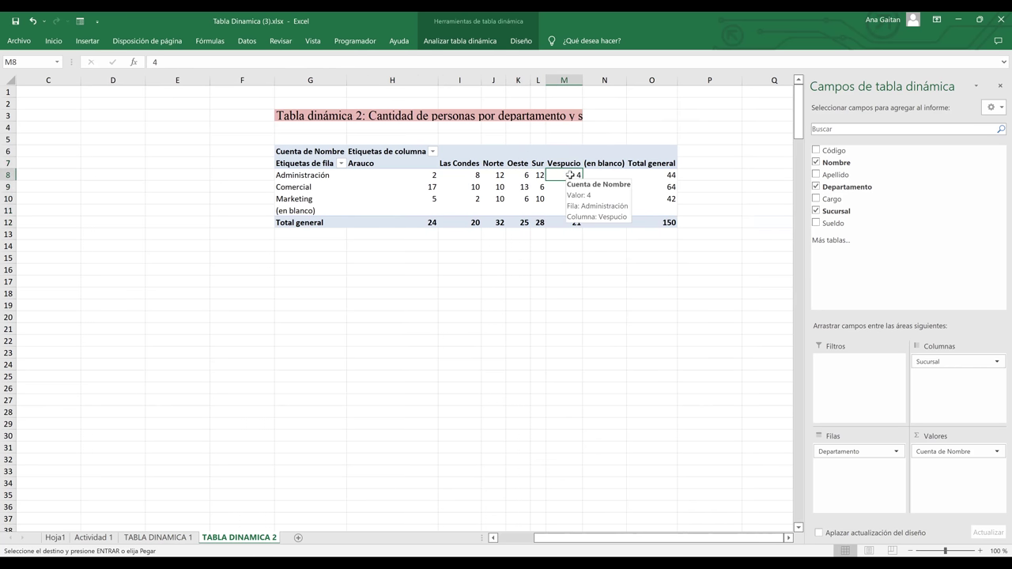
pyautogui.click(670, 175)
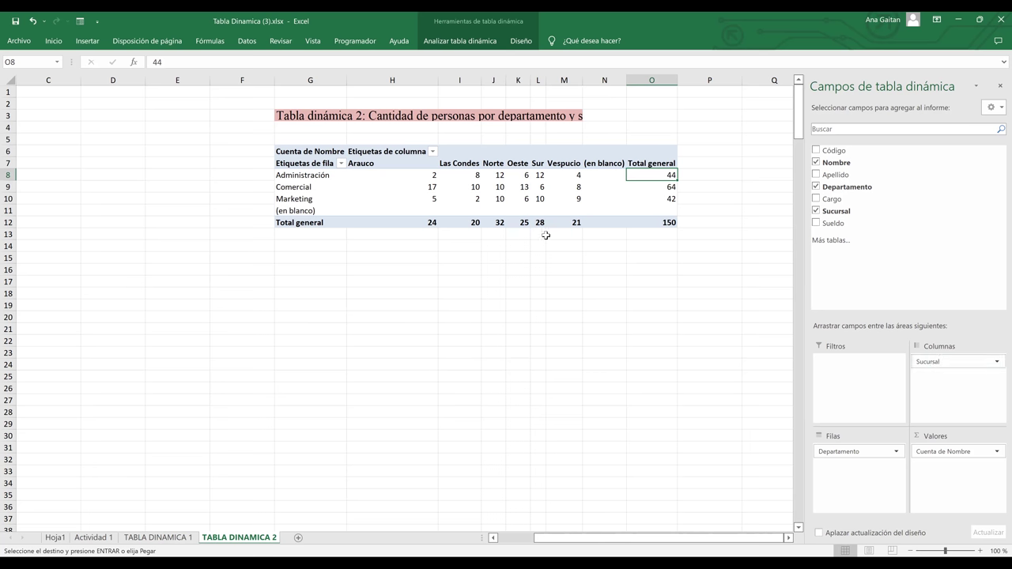
# - Move Sucursal back to the PivotTable's rows beneath Departamento and review Administración's branch counts in H8:H13
pyautogui.moveTo(959, 364); pyautogui.dragTo(874, 480)
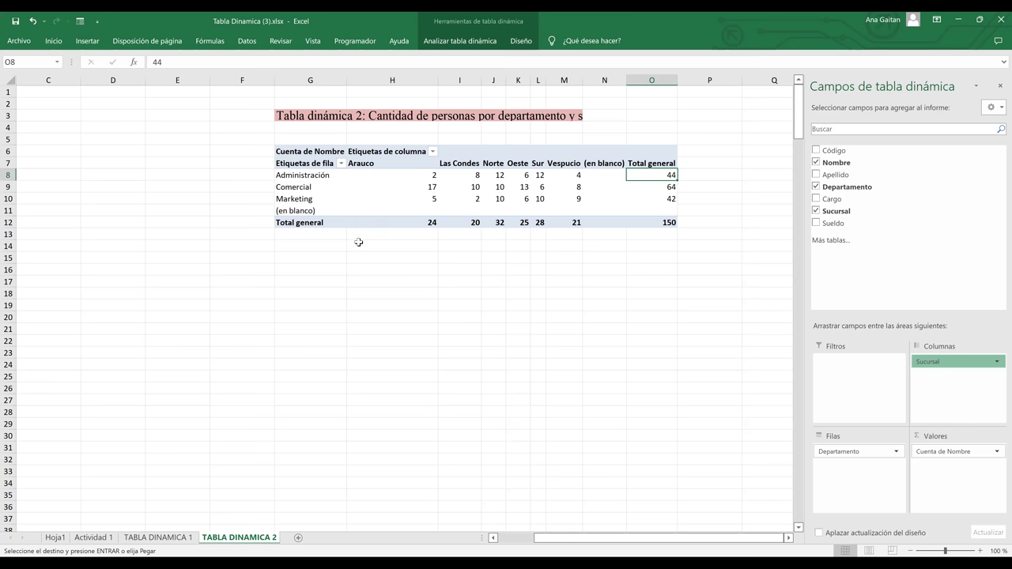
pyautogui.moveTo(358, 242)
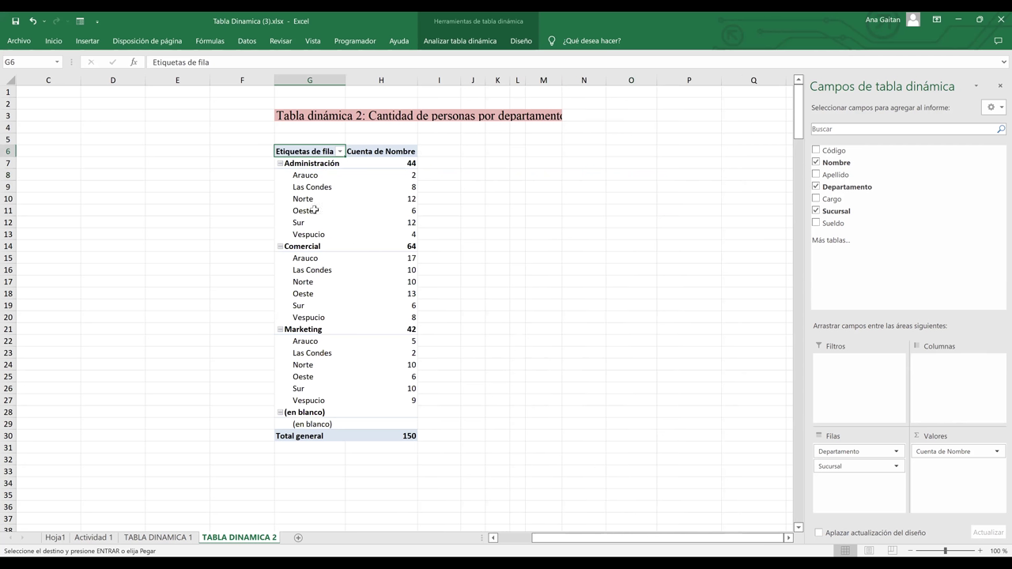
pyautogui.click(309, 164)
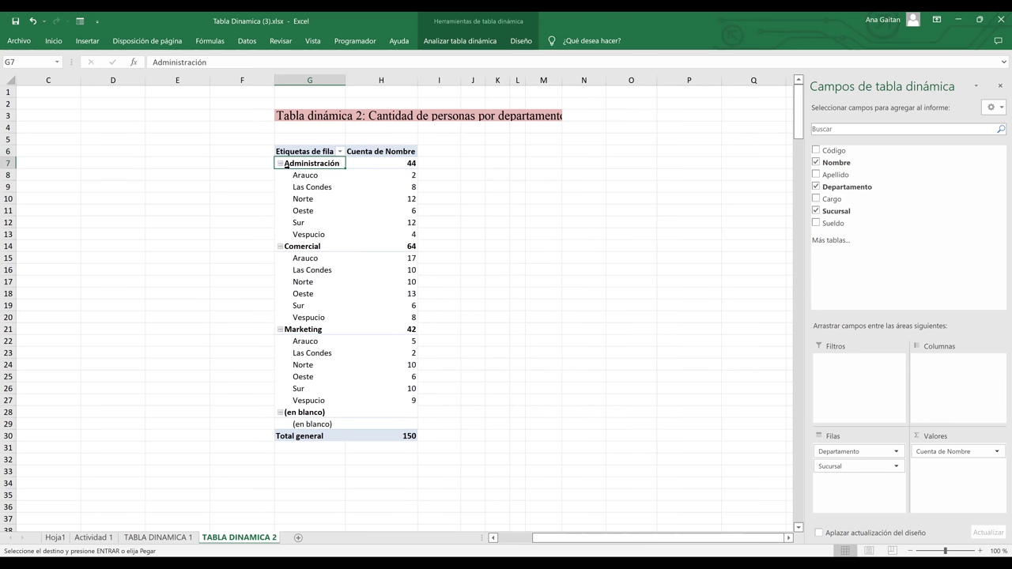
pyautogui.click(381, 165)
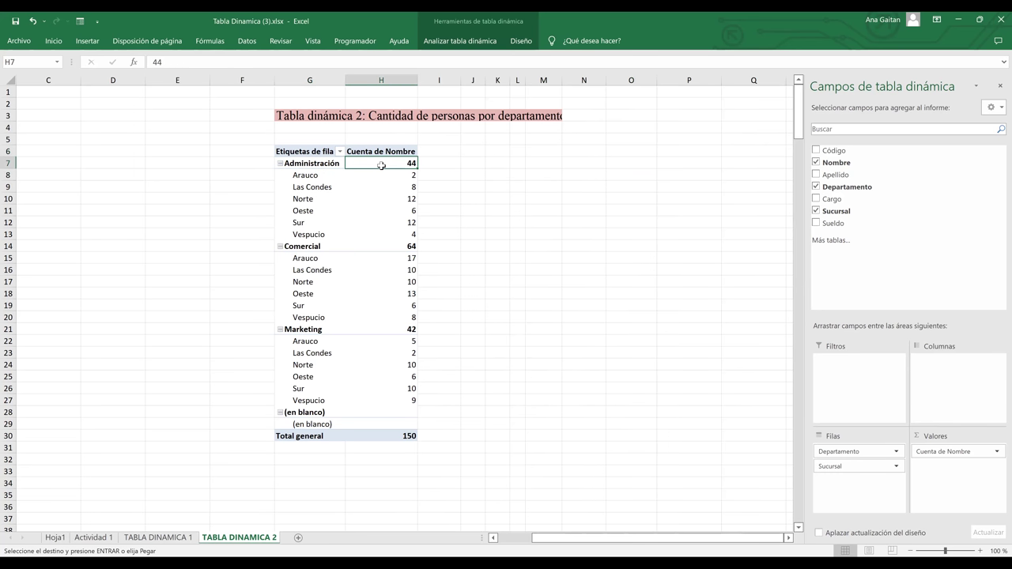
pyautogui.click(334, 164)
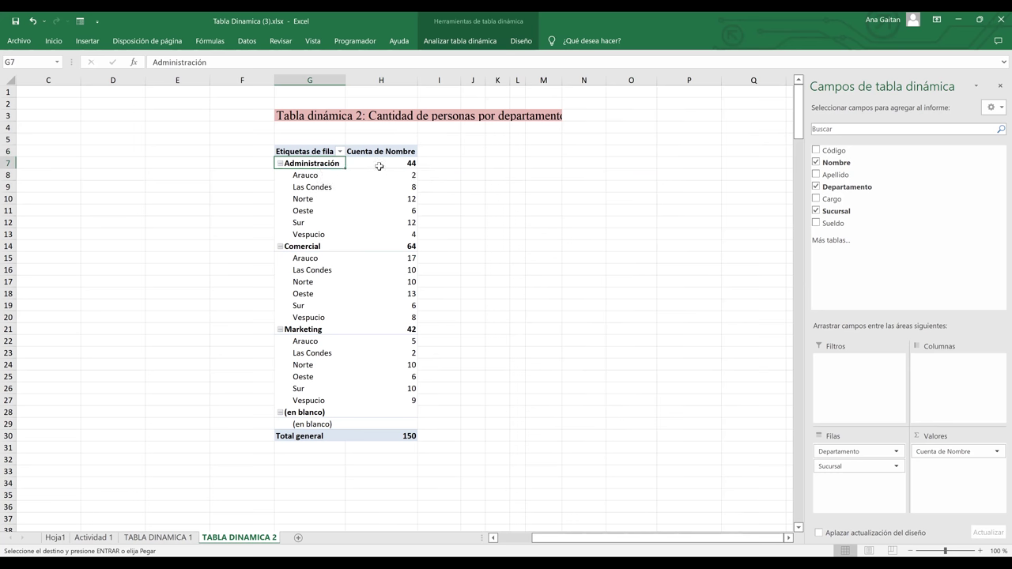
pyautogui.click(324, 176)
pyautogui.moveTo(324, 175); pyautogui.dragTo(325, 235)
pyautogui.click(404, 175)
pyautogui.keyDown('shift'); pyautogui.click(405, 230); pyautogui.keyUp('shift')
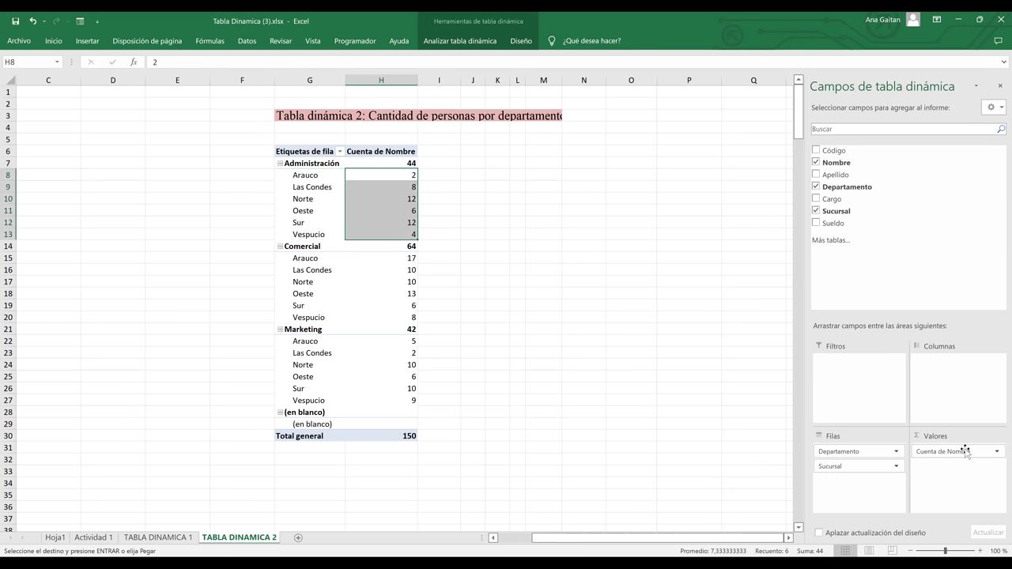
# - Move Departamento from the PivotTable's rows to its columns and check Arauco's count for Administración
pyautogui.moveTo(850, 453); pyautogui.dragTo(958, 376)
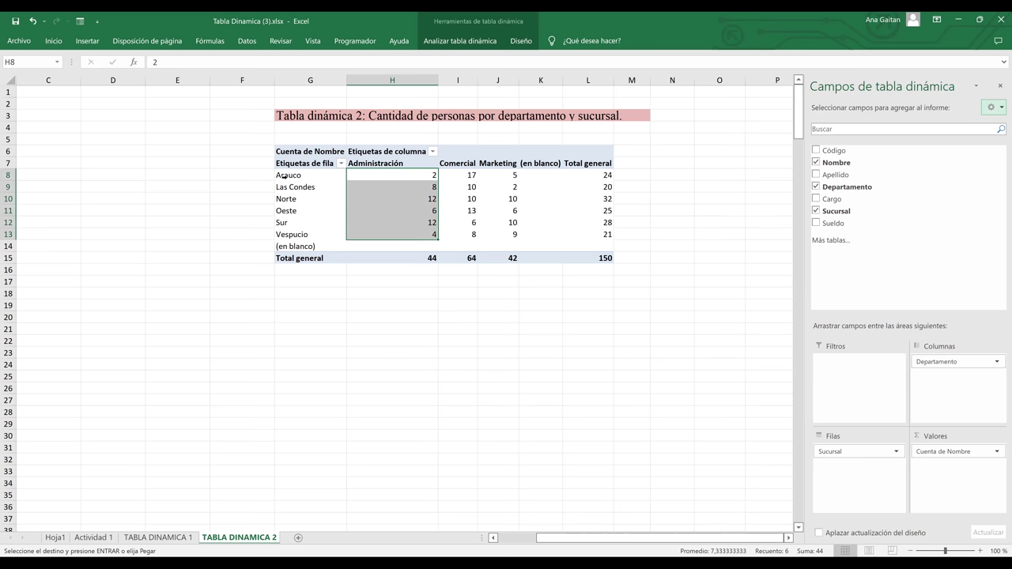
pyautogui.click(293, 176)
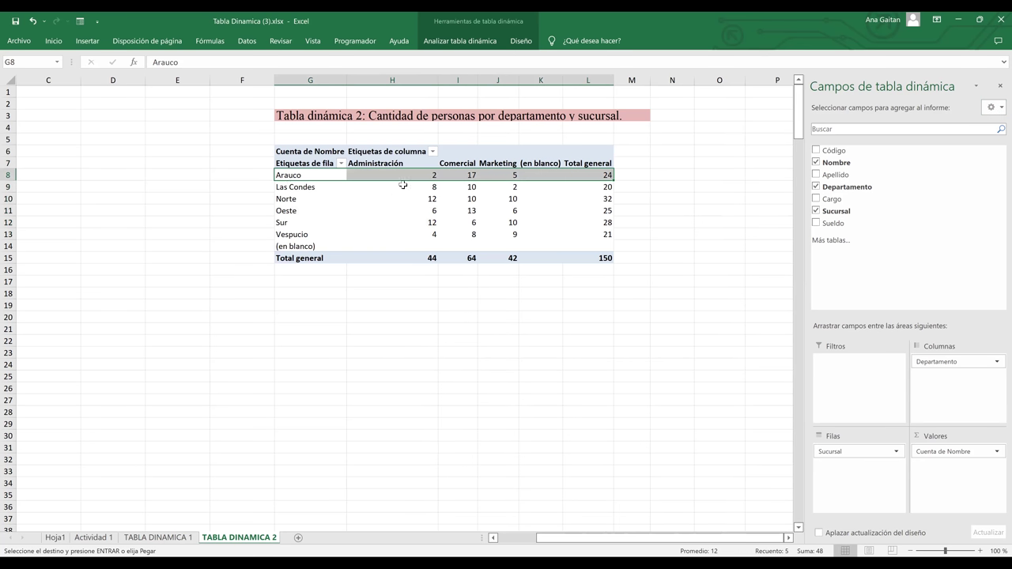
pyautogui.click(413, 176)
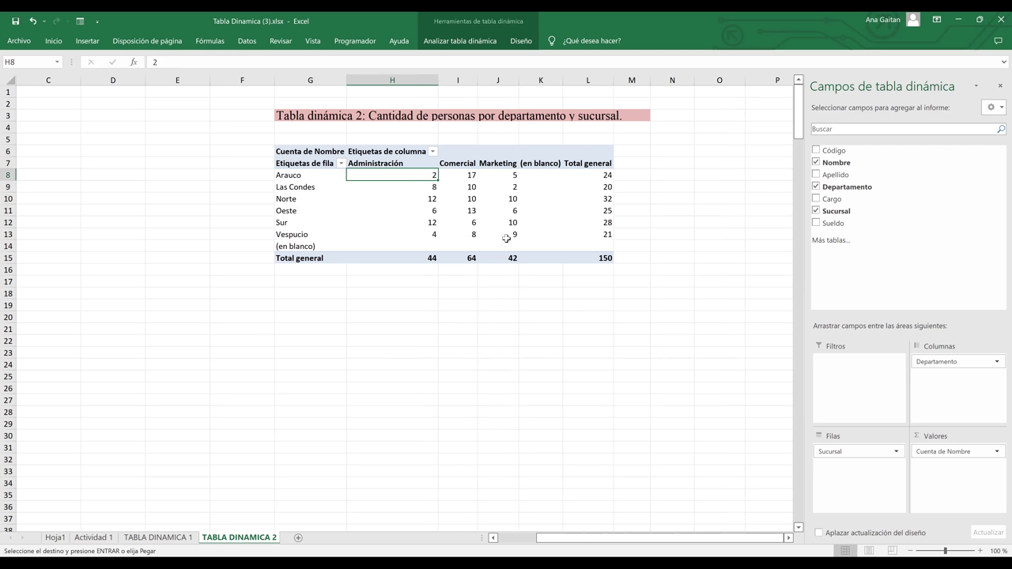
pyautogui.click(410, 162)
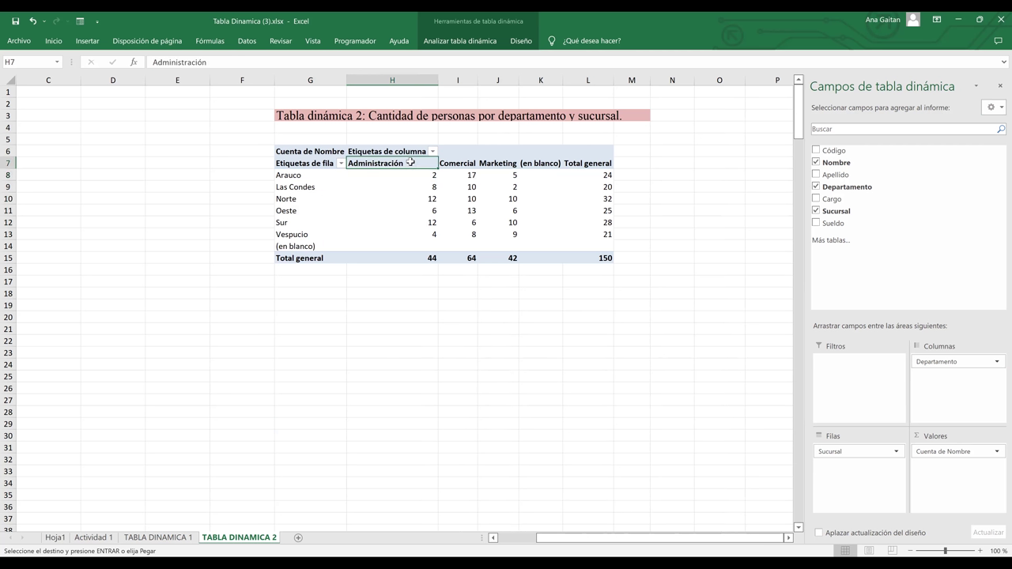
# - Examine the Total general row for Administración, Comercial, Marketing and the whole PivotTable
pyautogui.moveTo(412, 174); pyautogui.dragTo(408, 265)
pyautogui.click(408, 260)
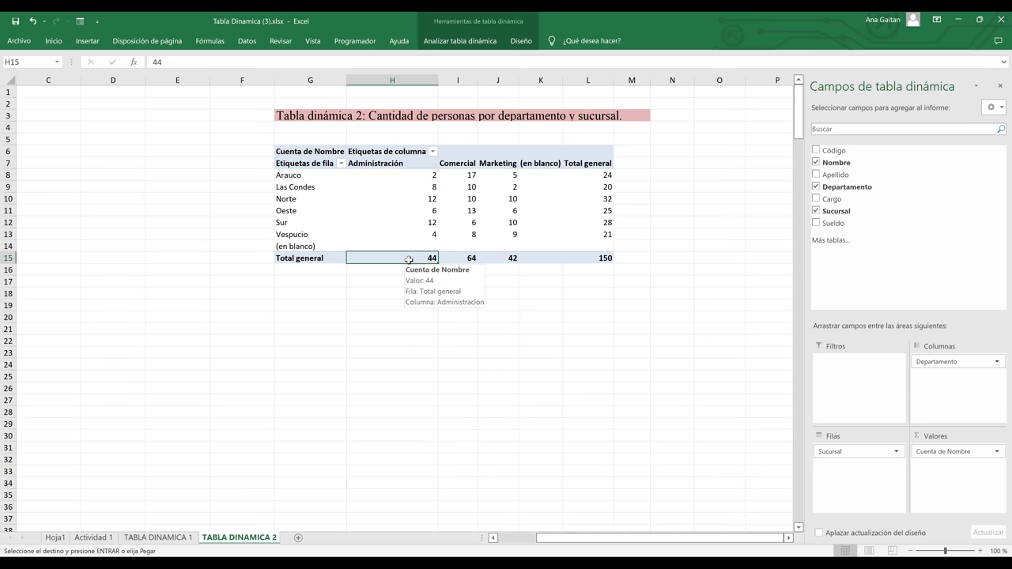
pyautogui.click(472, 258)
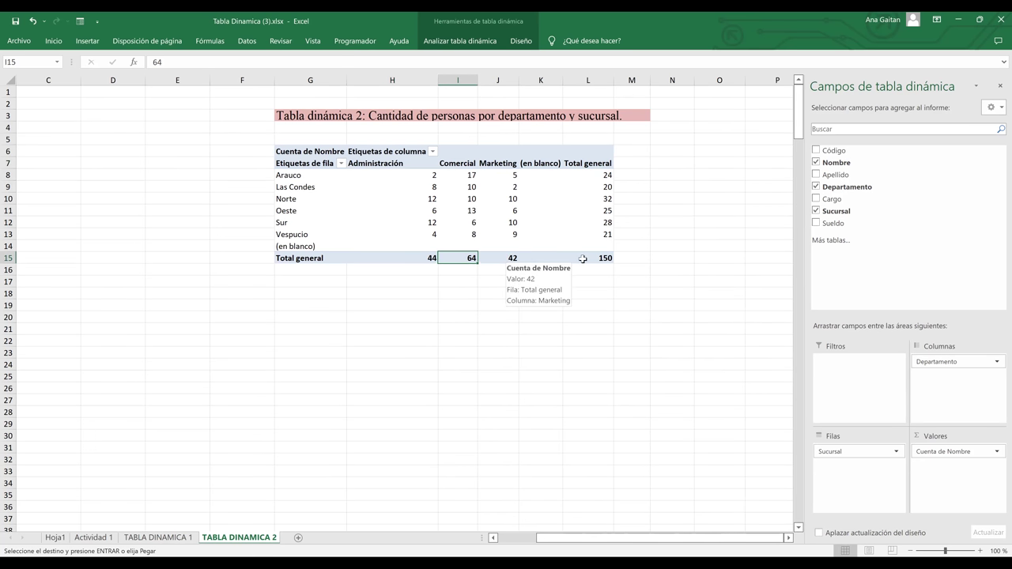
pyautogui.click(510, 258)
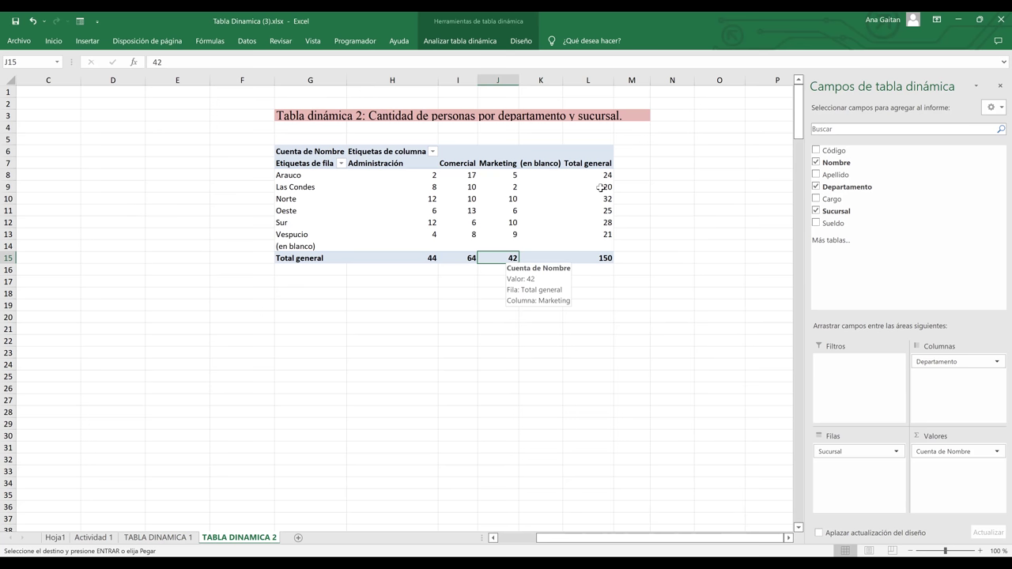
pyautogui.click(600, 259)
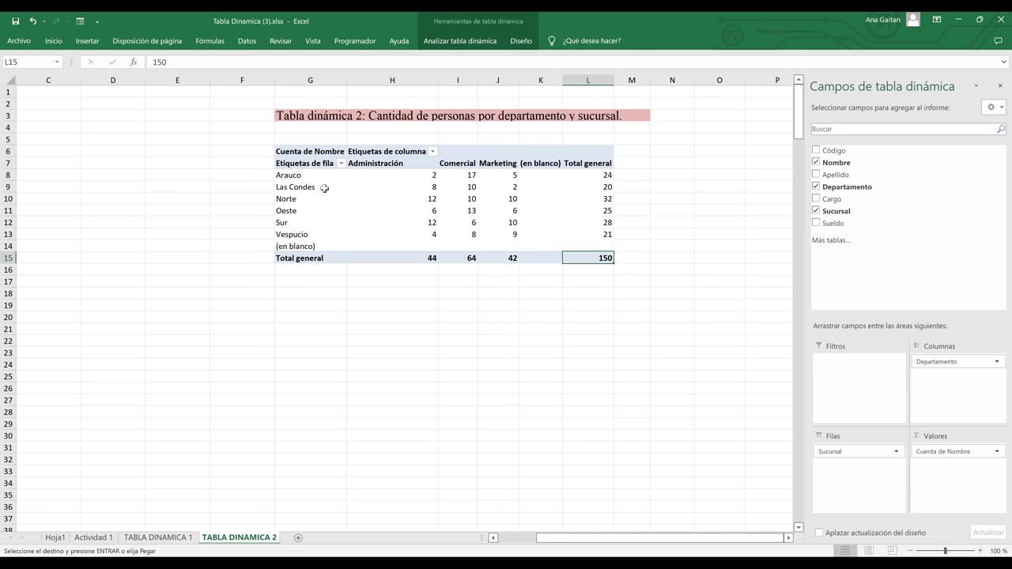
# - Review Arauco's counts in Administración, Comercial and Marketing, and check how the other Sucursal rows cross with the department columns
pyautogui.moveTo(420, 179)
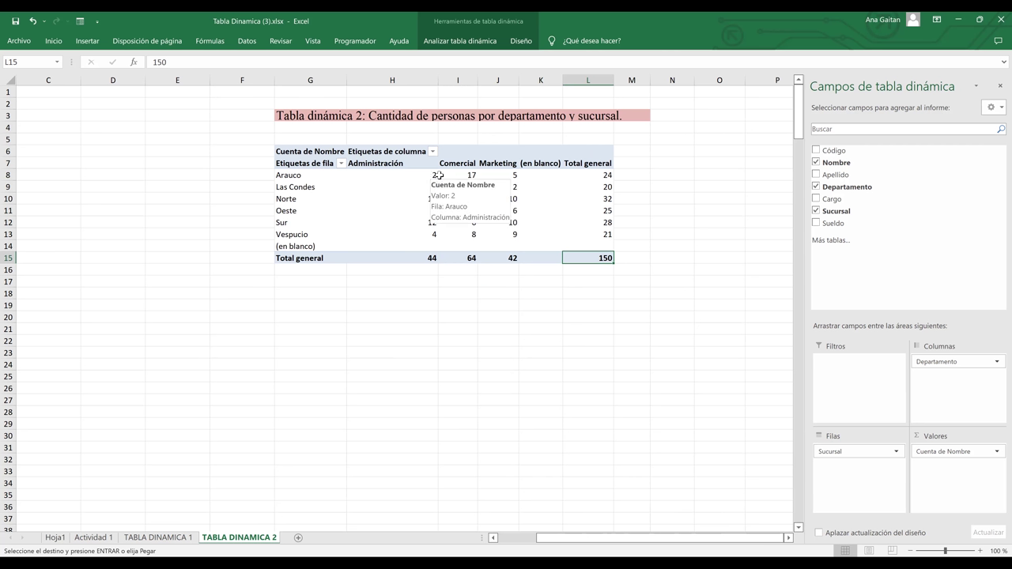
pyautogui.click(466, 177)
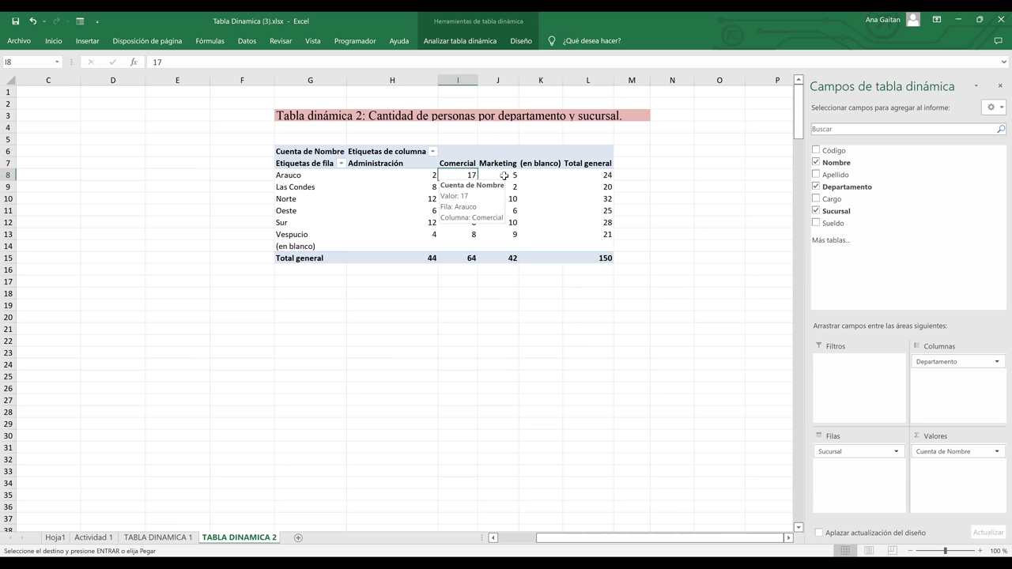
pyautogui.click(505, 176)
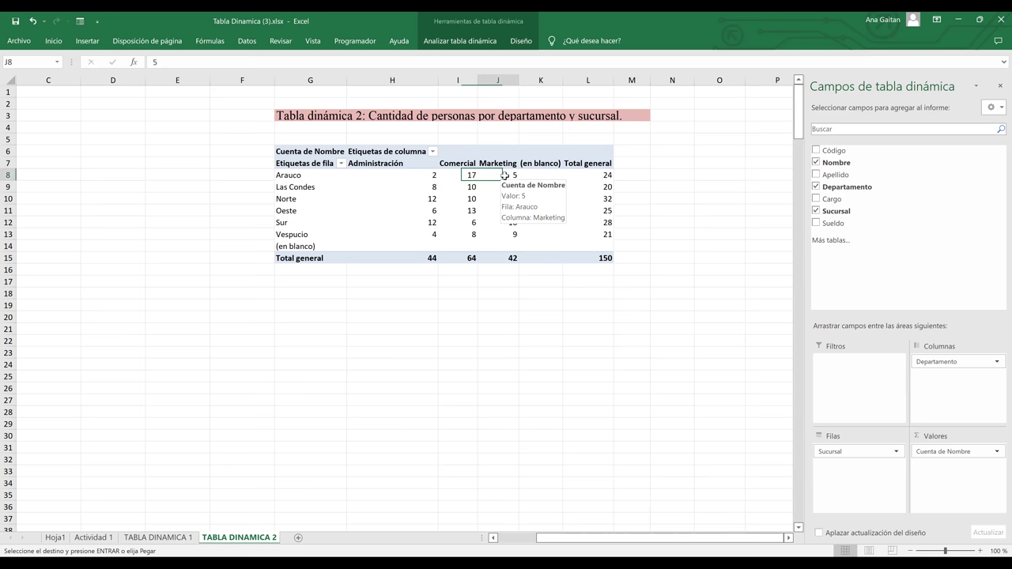
pyautogui.click(707, 355)
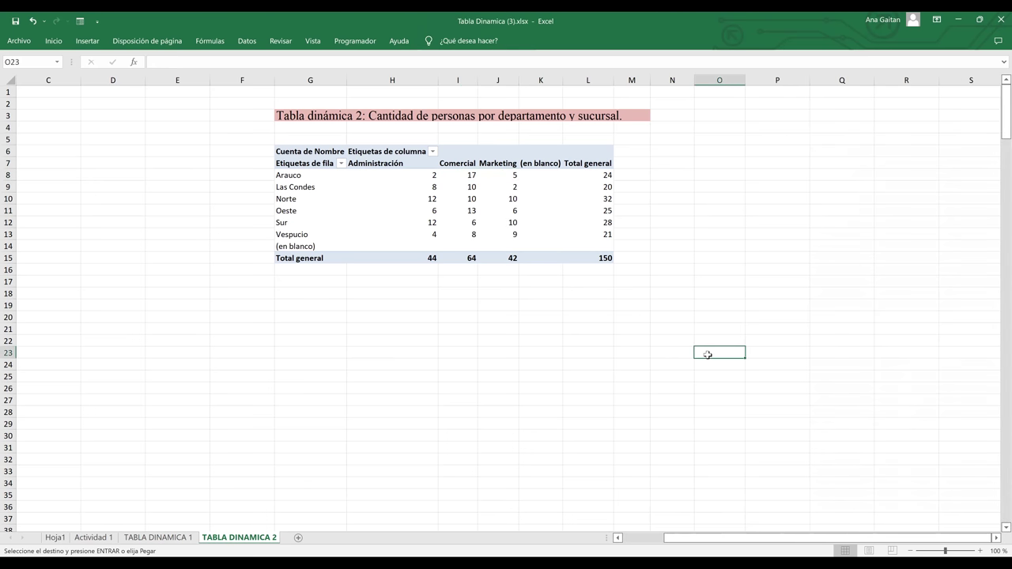
pyautogui.click(480, 204)
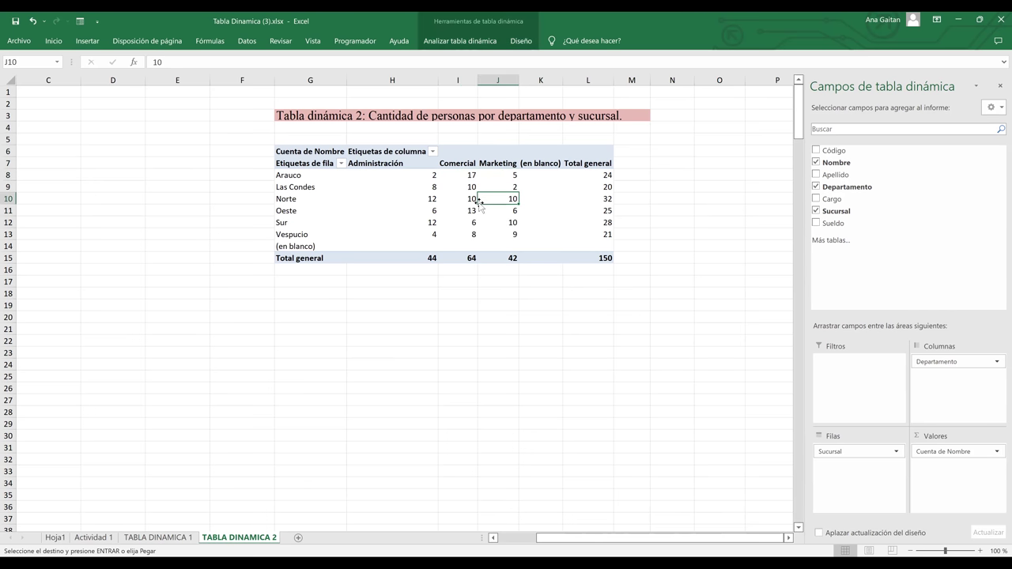
pyautogui.click(569, 330)
pyautogui.click(497, 172)
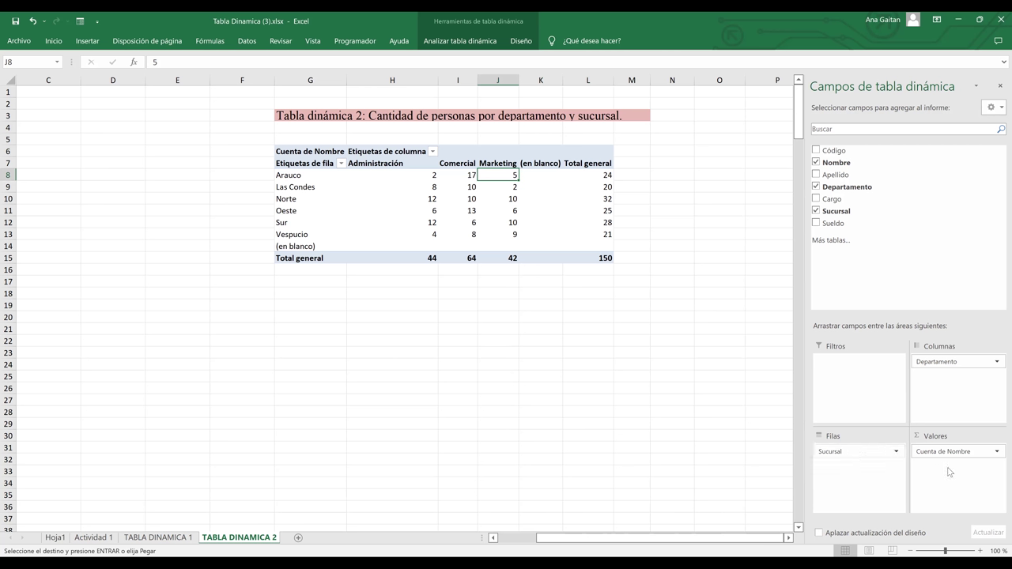
pyautogui.moveTo(948, 454); pyautogui.dragTo(442, 162)
pyautogui.click(444, 163)
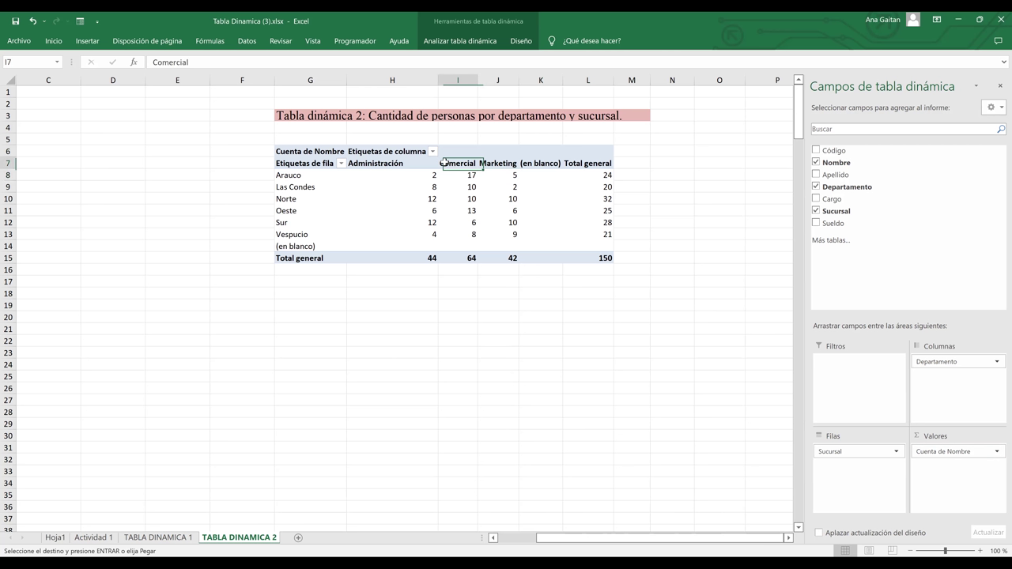
pyautogui.click(306, 190)
pyautogui.click(396, 201)
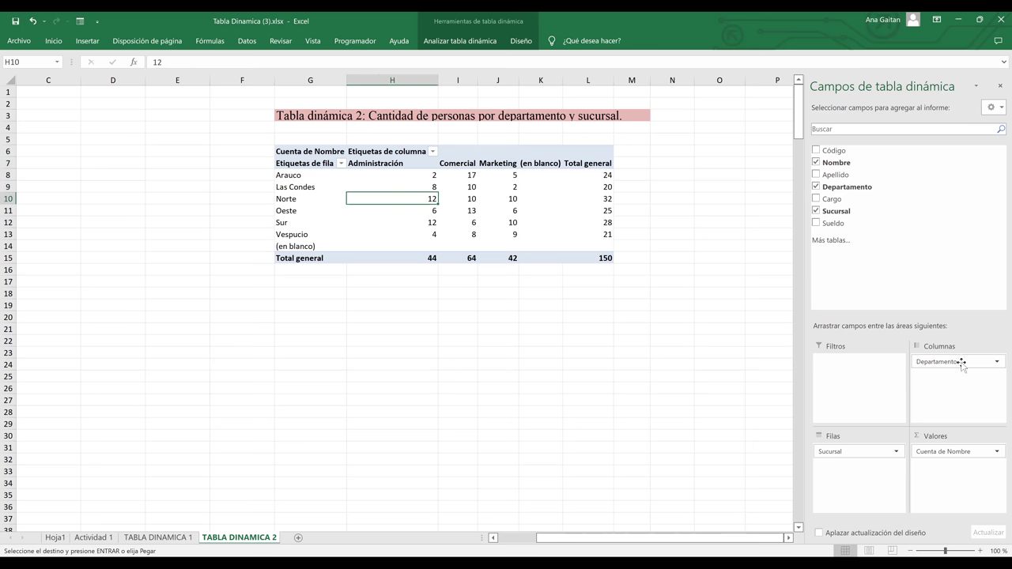
# - Move Sucursal to the PivotTable's columns and Departamento to its rows
pyautogui.moveTo(831, 451); pyautogui.dragTo(971, 381)
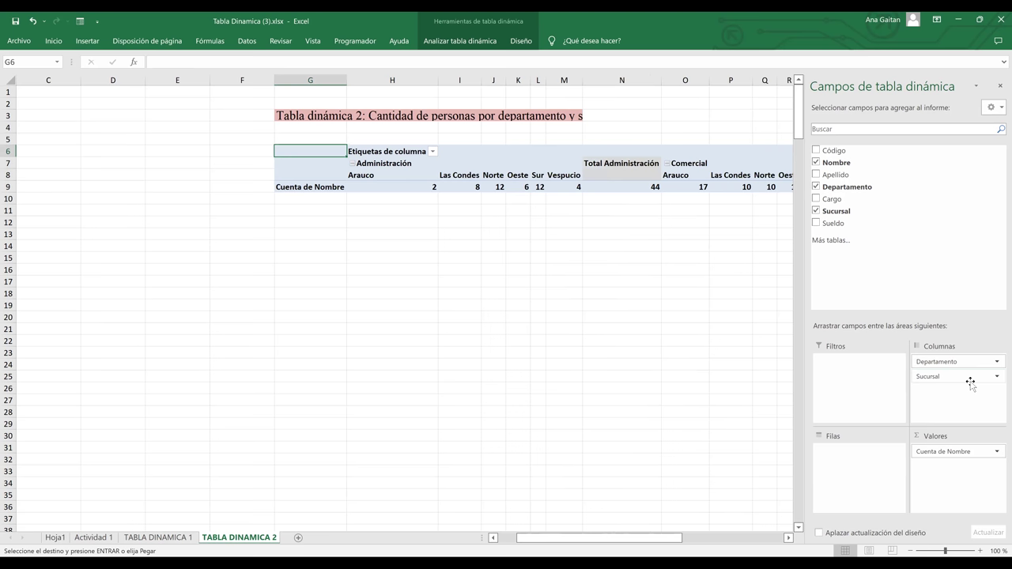
pyautogui.moveTo(682, 542); pyautogui.dragTo(656, 524)
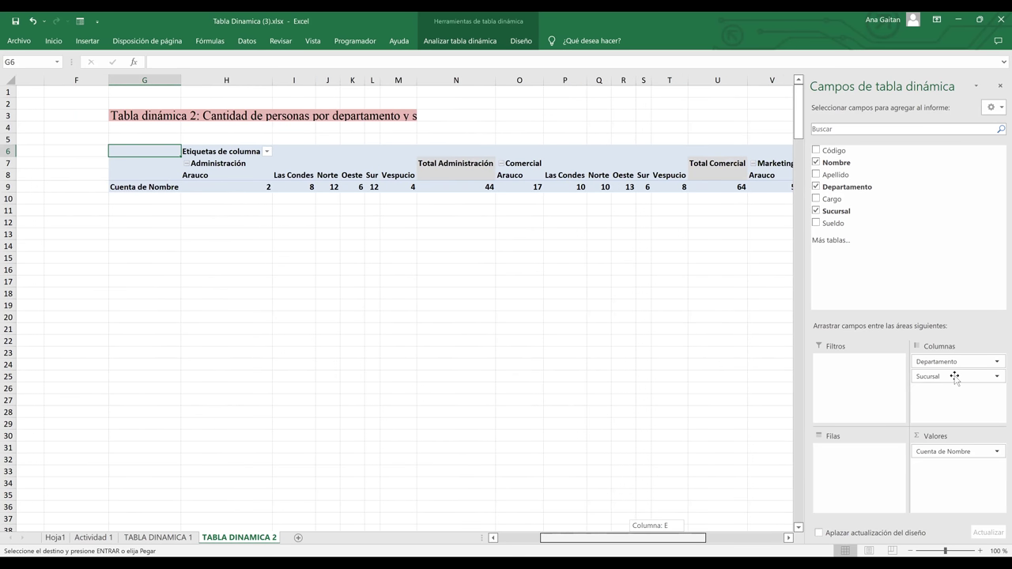
pyautogui.moveTo(949, 362); pyautogui.dragTo(870, 467)
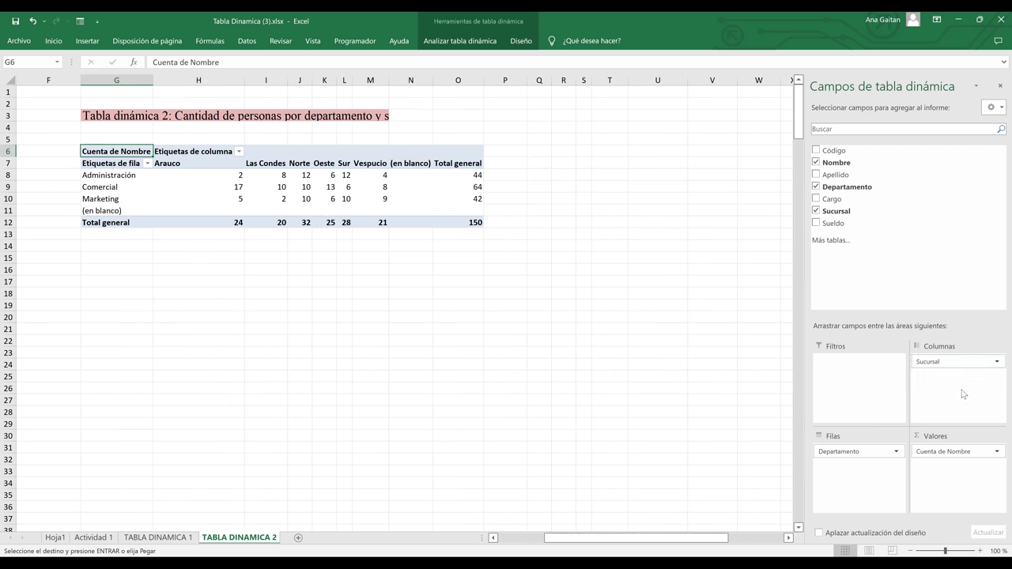
# - Compare layouts by moving Sucursal into the PivotTable's rows beneath Departamento and back to its columns, checking Administración's counts
pyautogui.moveTo(960, 357); pyautogui.dragTo(873, 484)
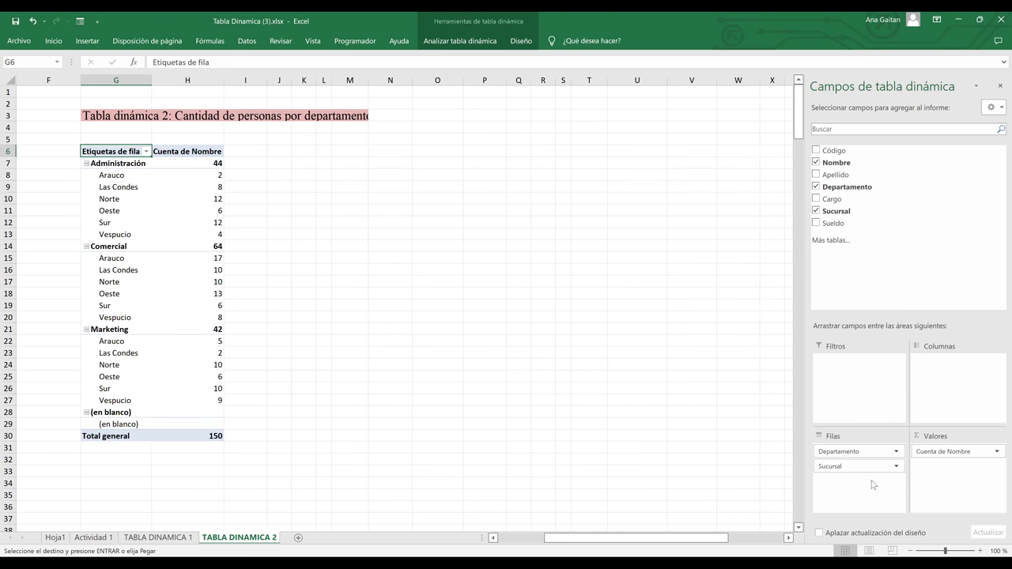
pyautogui.moveTo(870, 468); pyautogui.dragTo(954, 393)
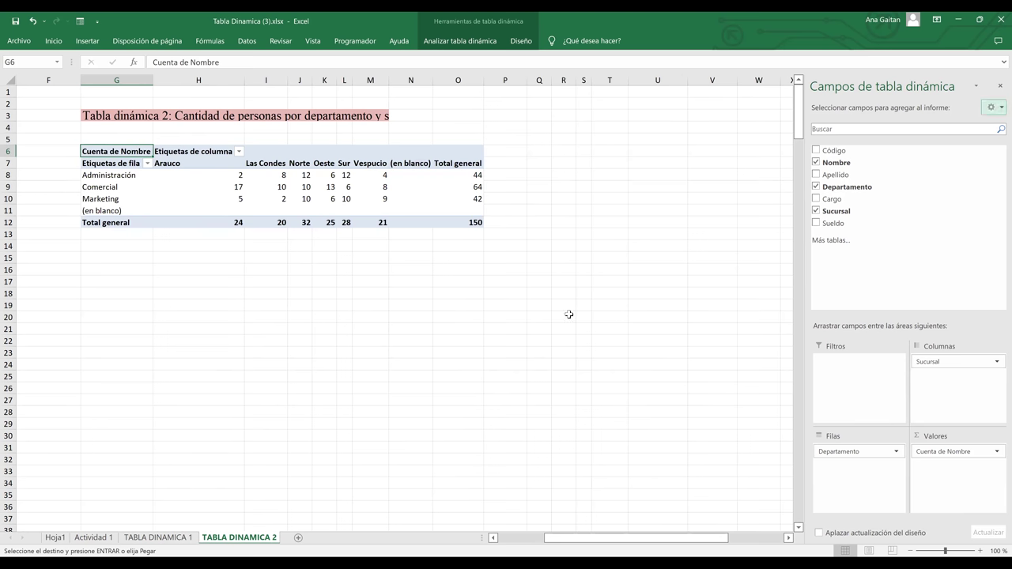
pyautogui.click(569, 314)
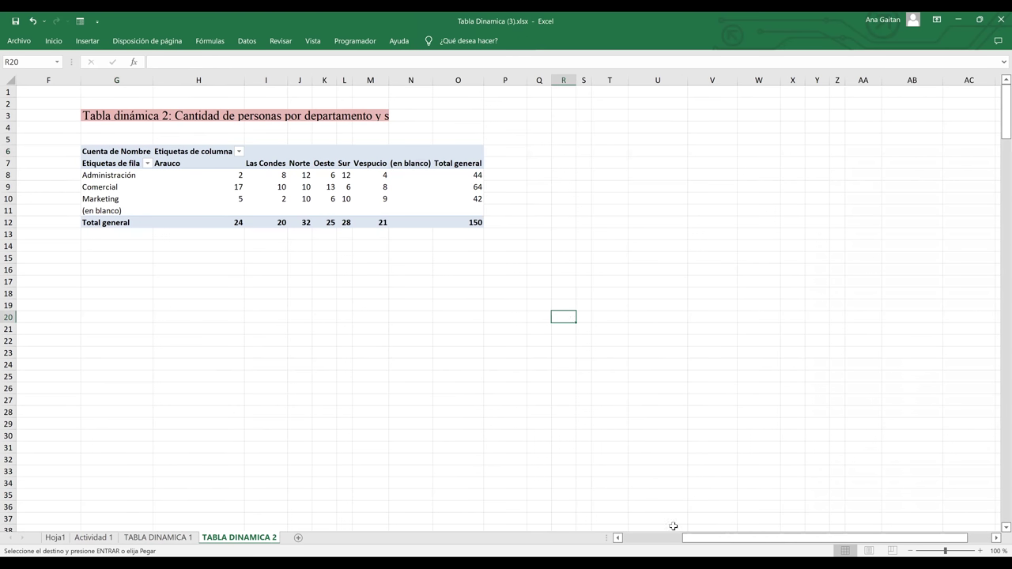
pyautogui.click(378, 187)
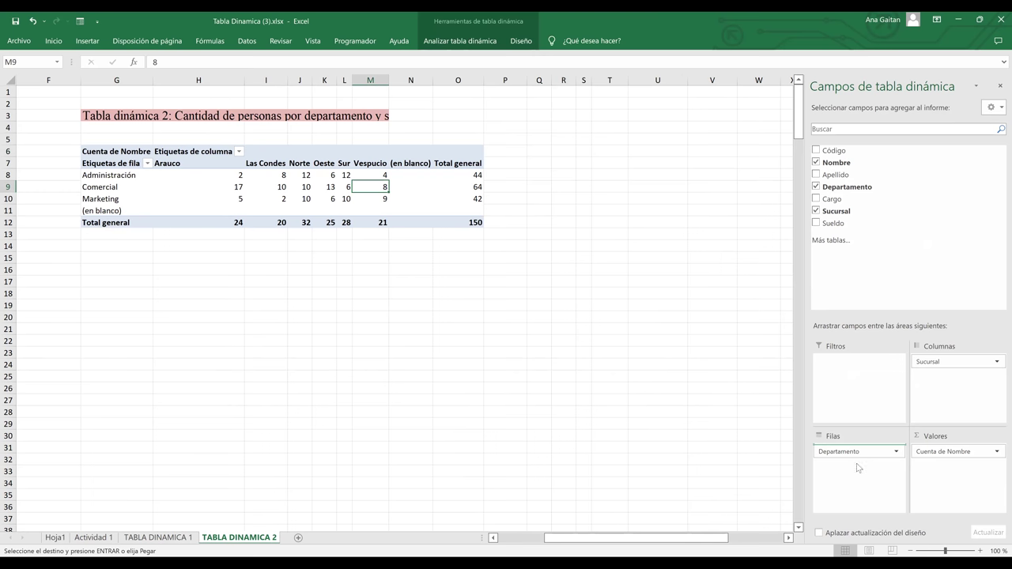
pyautogui.moveTo(857, 465); pyautogui.dragTo(986, 379)
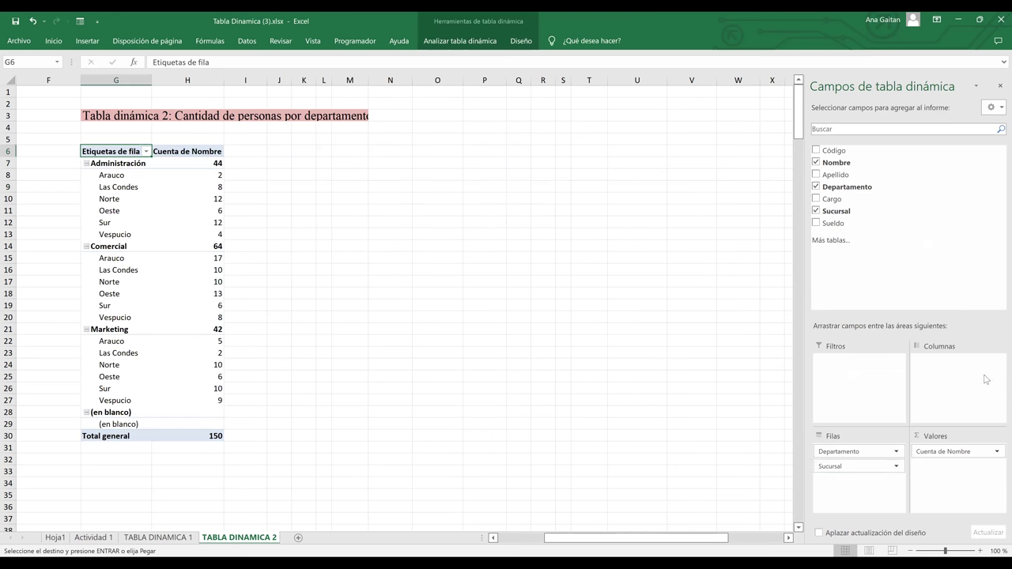
pyautogui.click(583, 373)
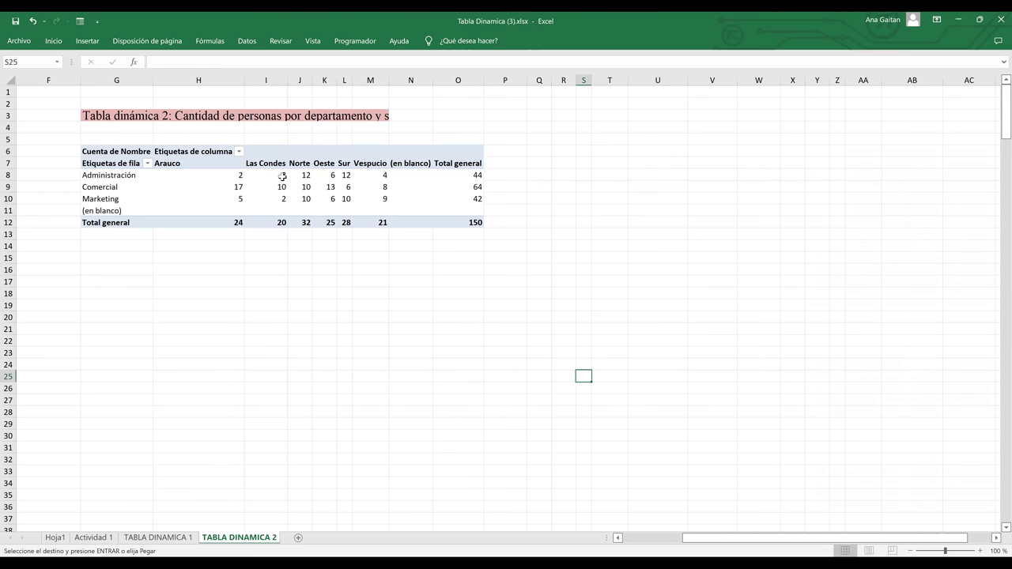
pyautogui.click(282, 176)
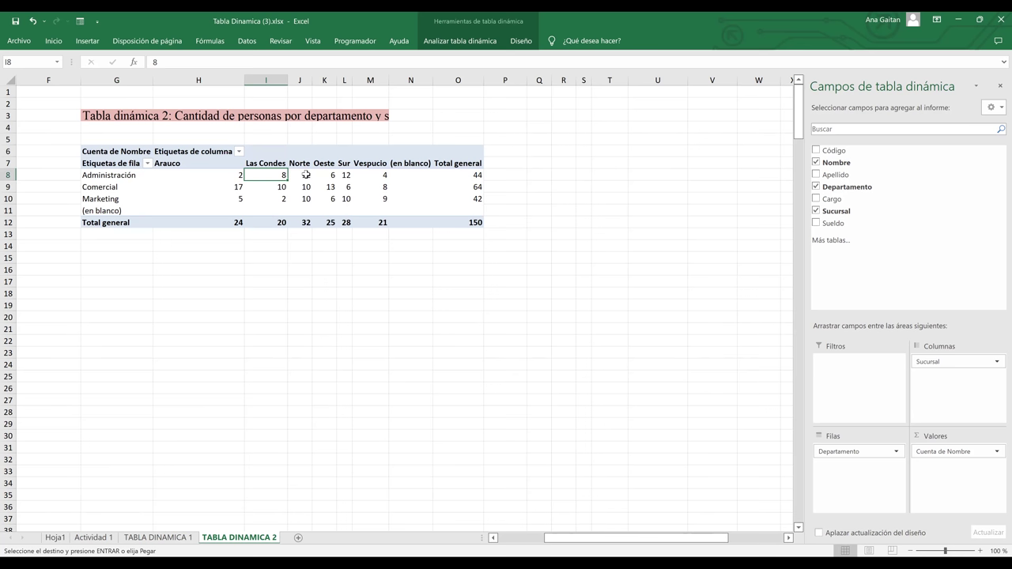
pyautogui.moveTo(306, 174)
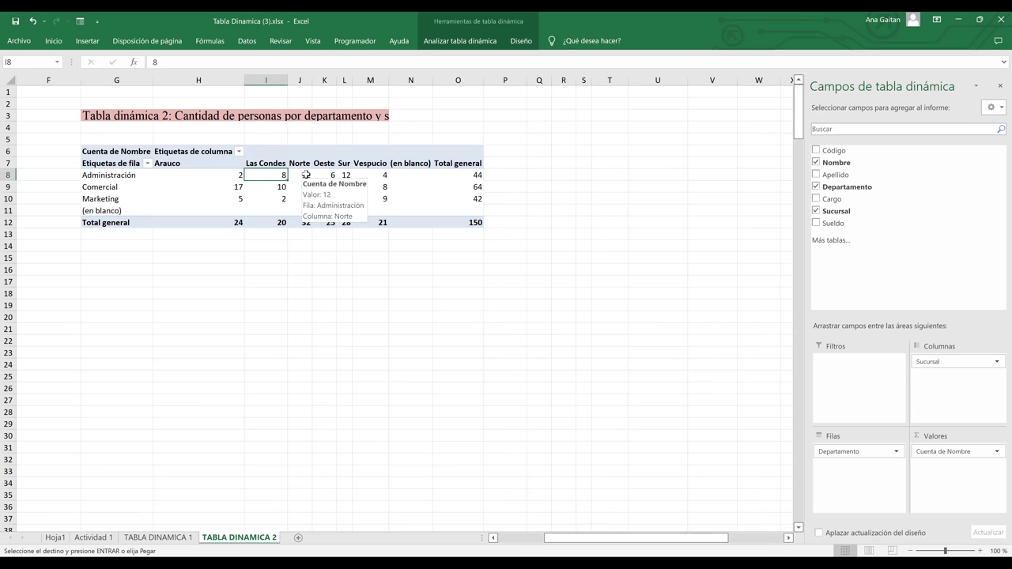
# - Merge and center the Tabla dinámica 2 title across G3:P3
pyautogui.click(109, 117)
pyautogui.moveTo(465, 115); pyautogui.dragTo(510, 116)
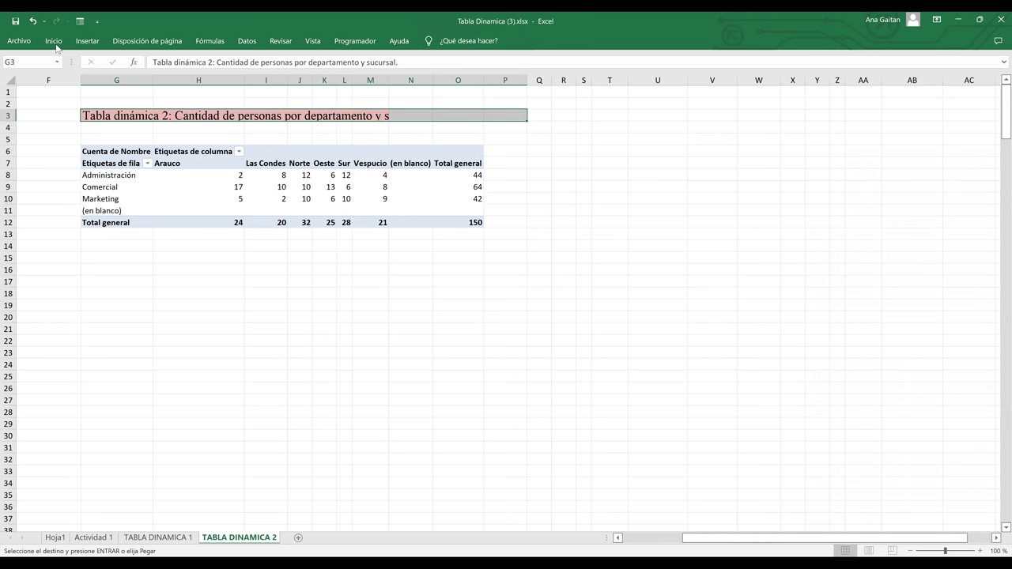
pyautogui.click(55, 45)
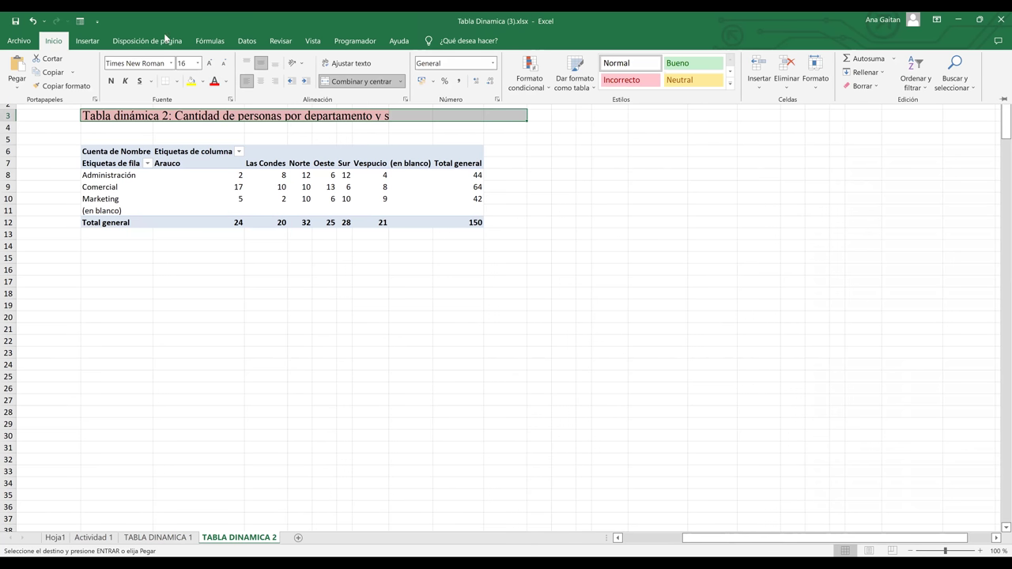
pyautogui.click(94, 42)
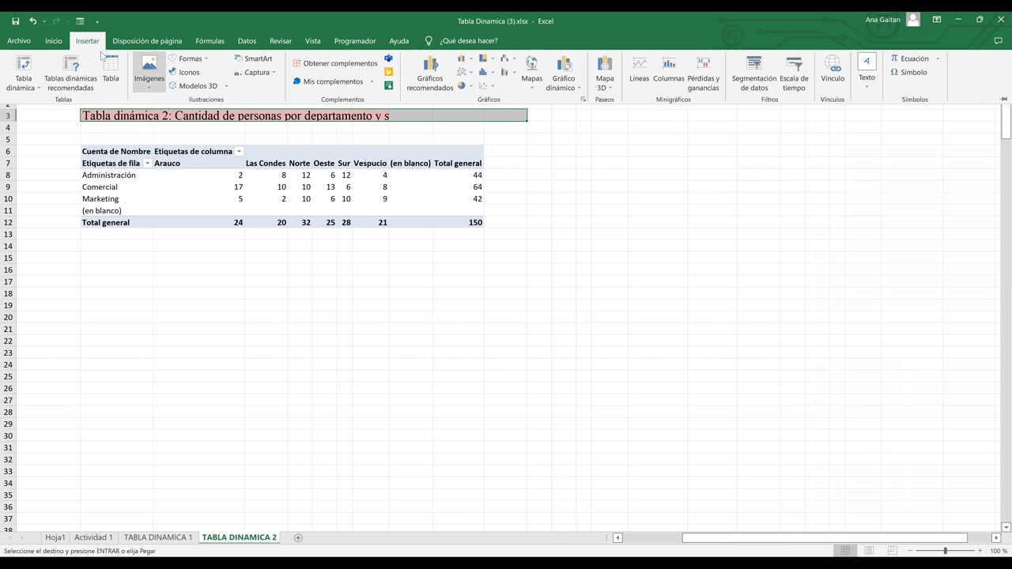
pyautogui.click(52, 40)
pyautogui.click(370, 82)
pyautogui.click(370, 83)
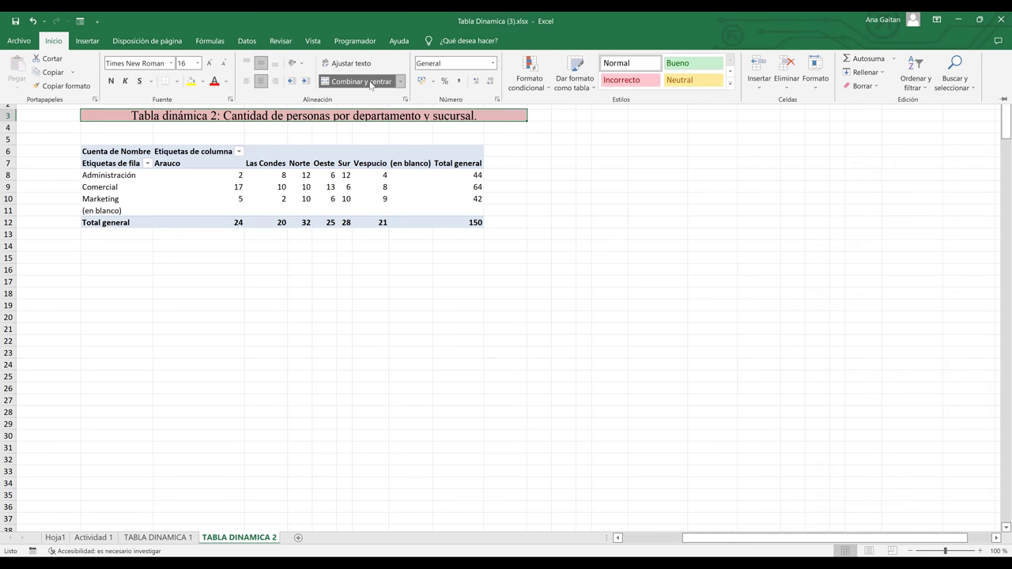
pyautogui.click(450, 328)
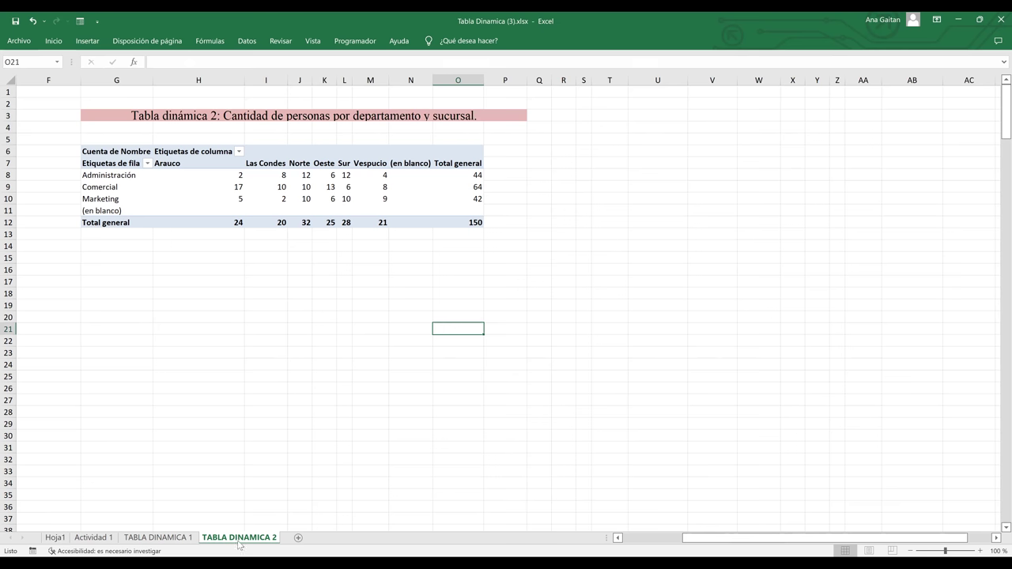
# - Copy the Tabla dinámica 3 title from Actividad 1 into E6 of a new sheet and rename that sheet TABLA 3
pyautogui.click(189, 537)
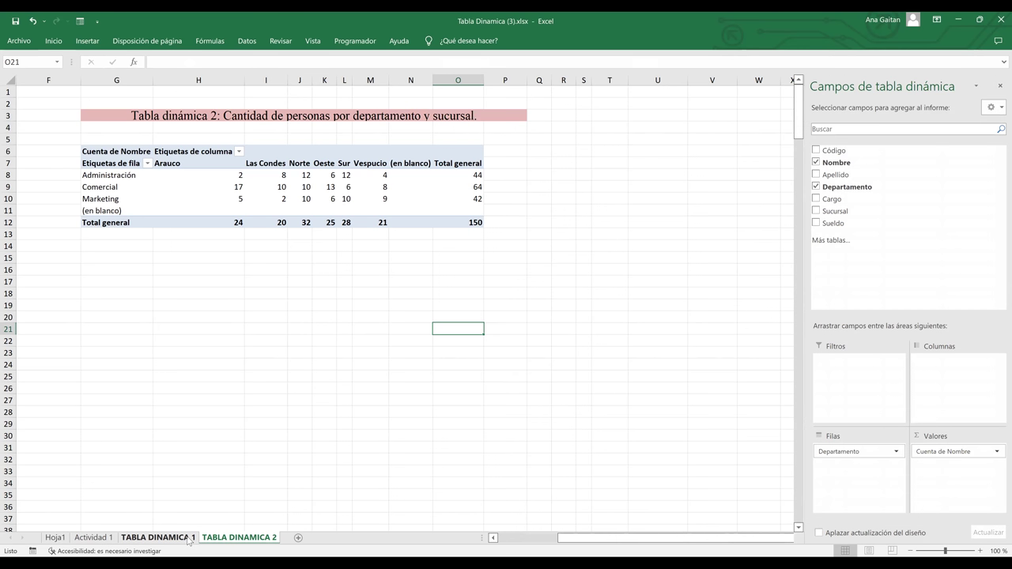
pyautogui.click(92, 537)
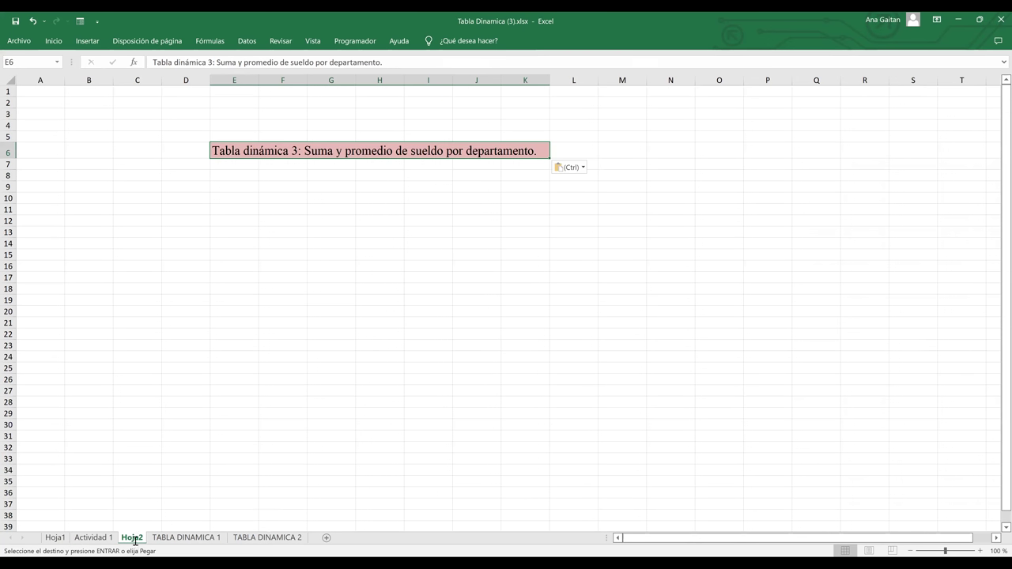
pyautogui.doubleClick(132, 538)
pyautogui.write('TABLA 3')
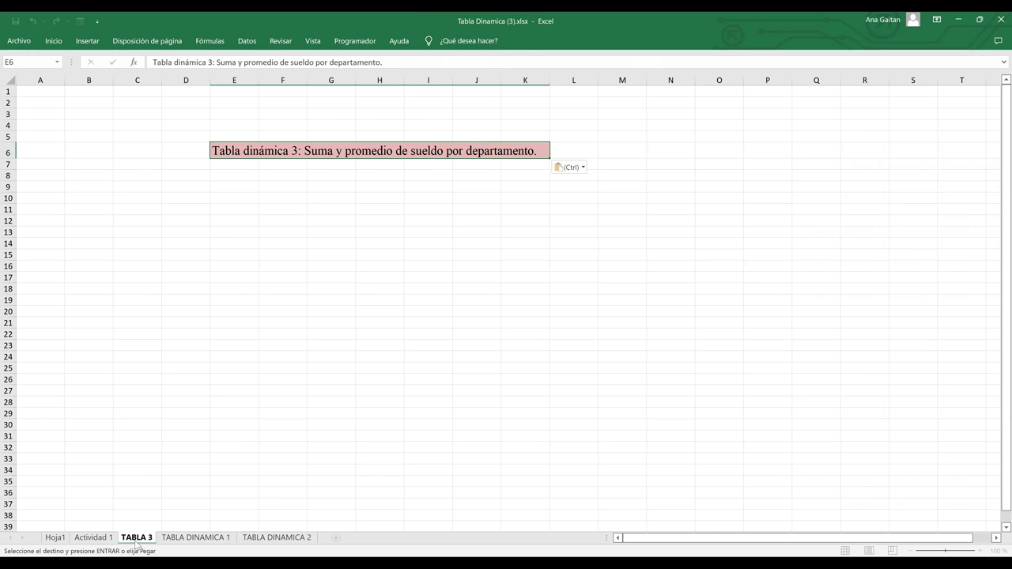
pyautogui.press('Return')
# - Insert a PivotTable from the Actividad 1 data range B2:H153 at cell E10 of the existing TABLA 3 sheet
pyautogui.click(93, 537)
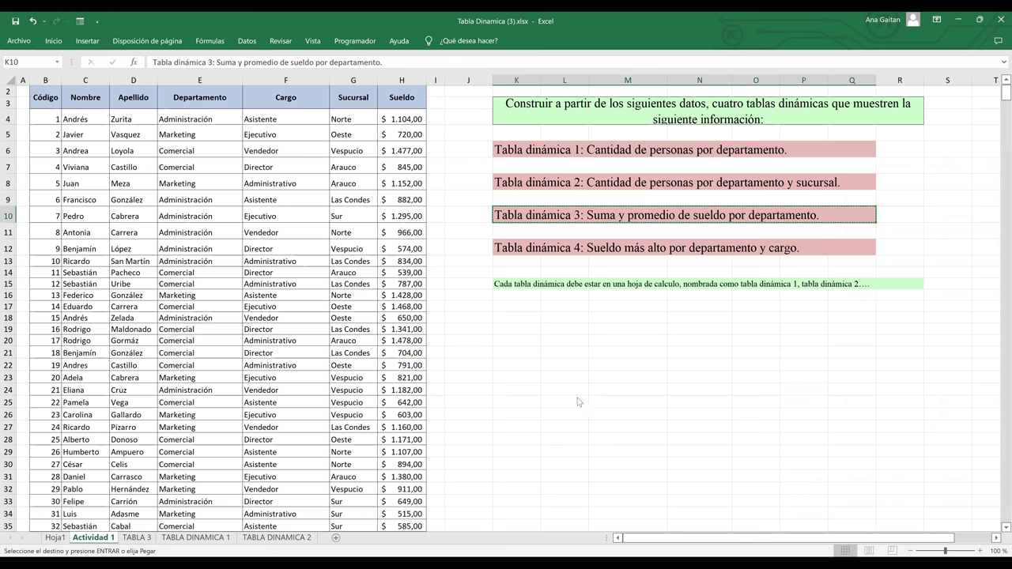
pyautogui.hotkey('alt', 'n')
pyautogui.press('v')
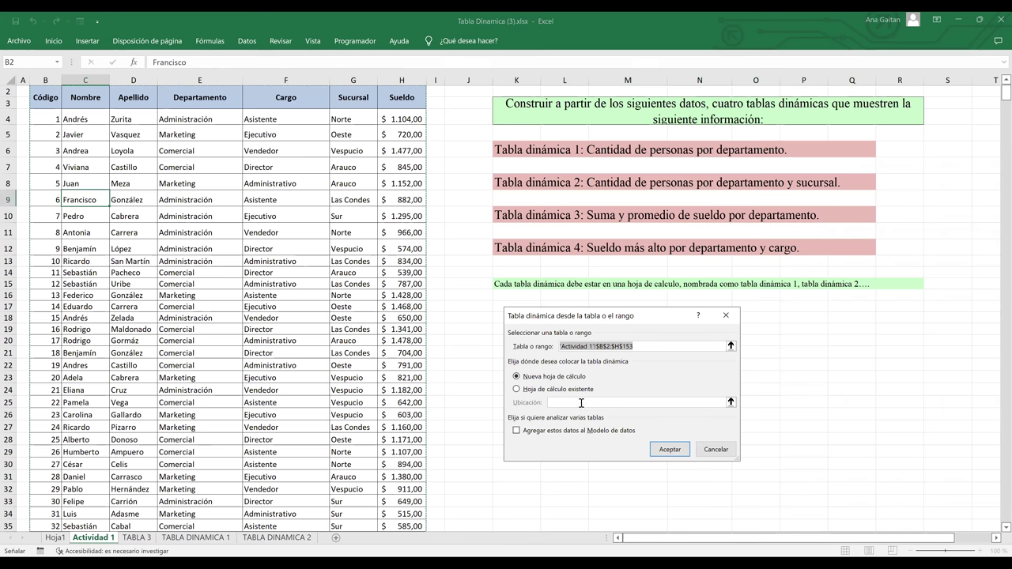
pyautogui.hotkey('alt', 'h')
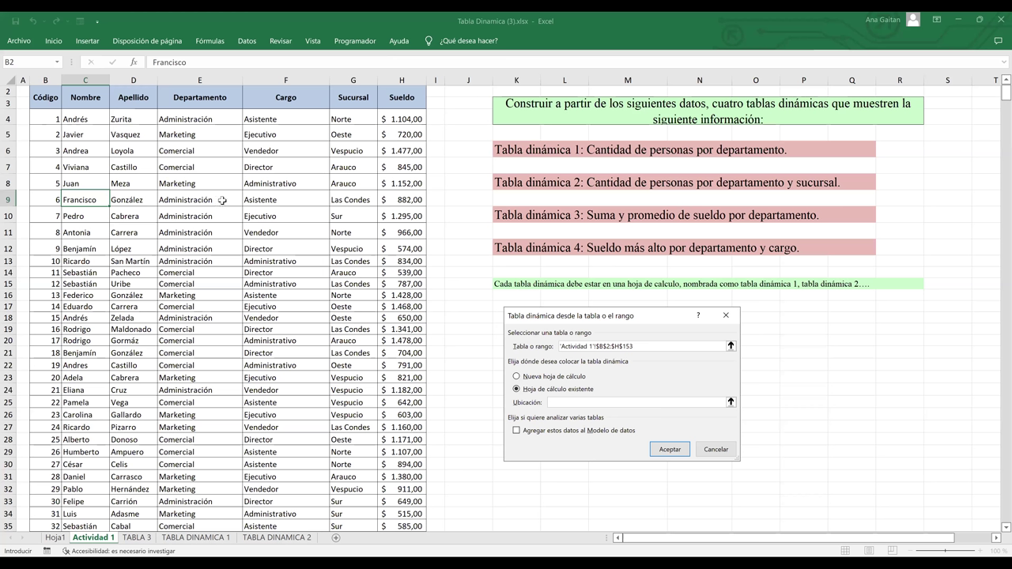
pyautogui.click(681, 452)
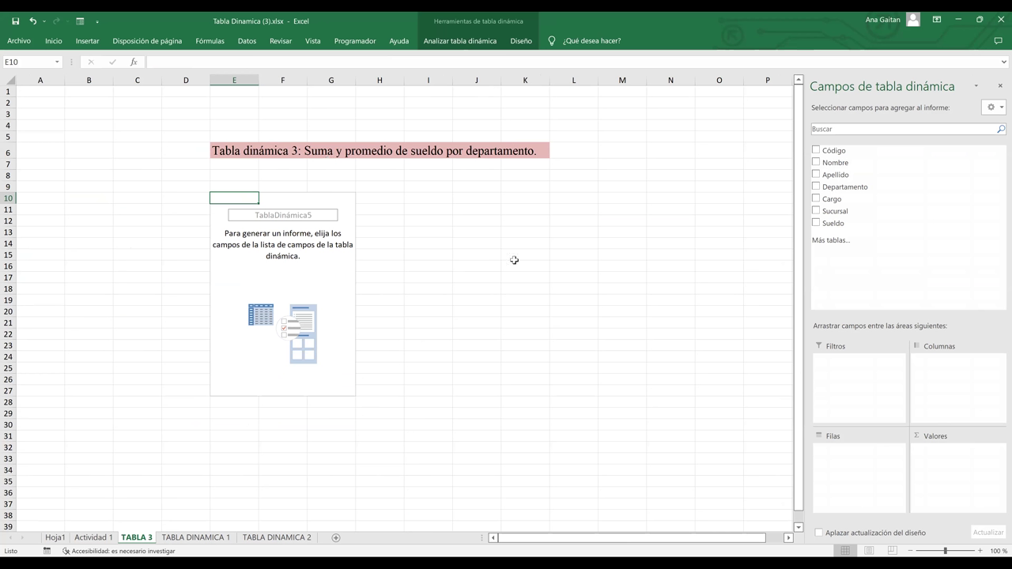
# - Add Sueldo as a summed value and Departamento as rows to the TABLA 3 PivotTable
pyautogui.click(256, 276)
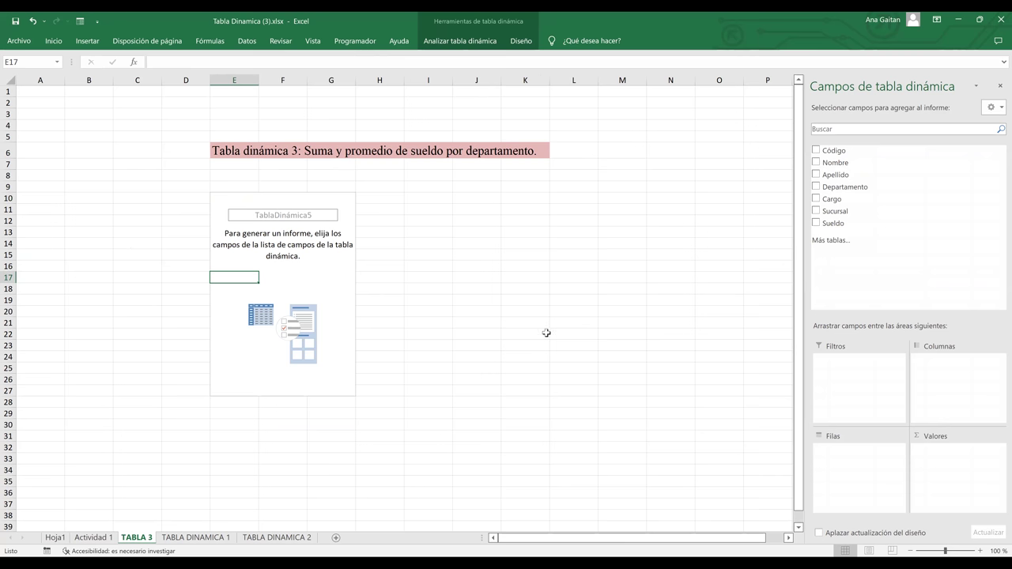
pyautogui.click(822, 223)
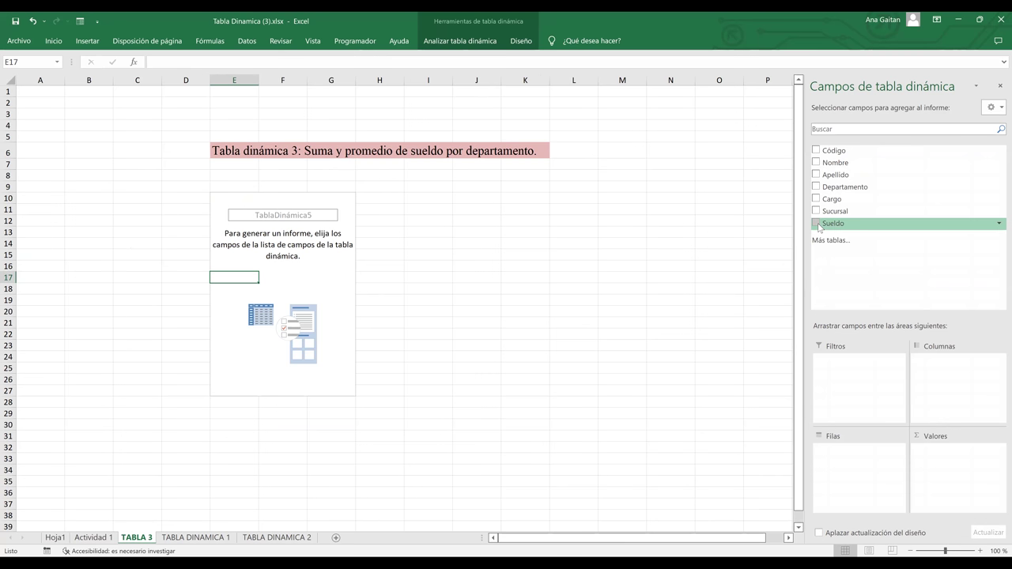
pyautogui.click(817, 187)
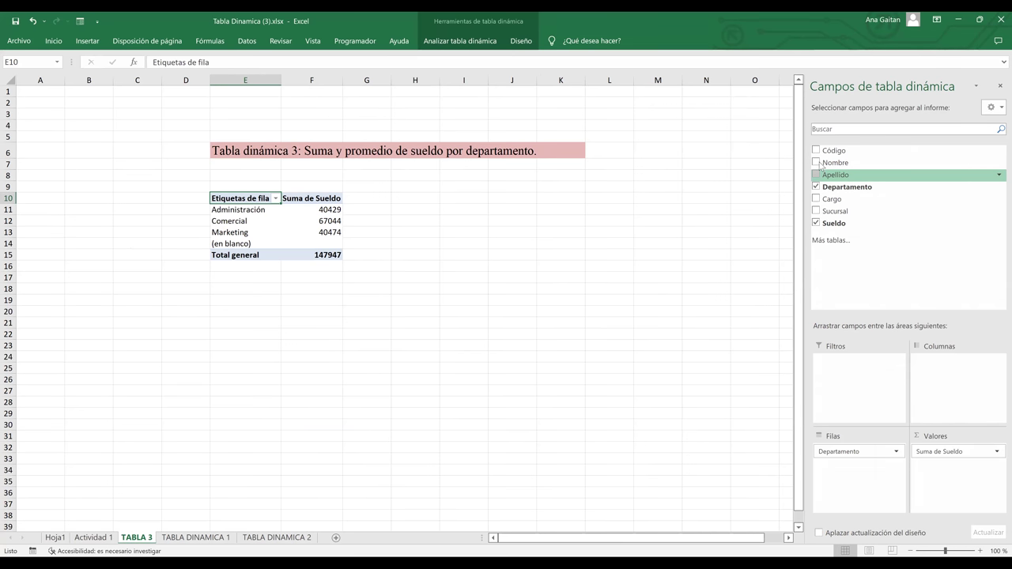
# - Add Nombre beneath Departamento in the PivotTable's rows and review the salaries listed by employee name
pyautogui.click(816, 163)
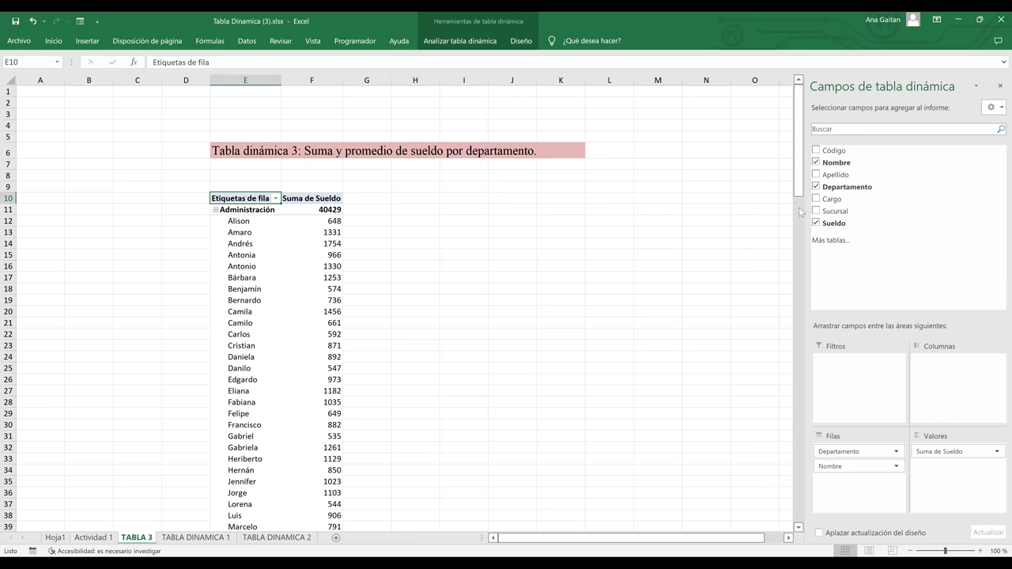
pyautogui.moveTo(800, 196); pyautogui.dragTo(332, 177)
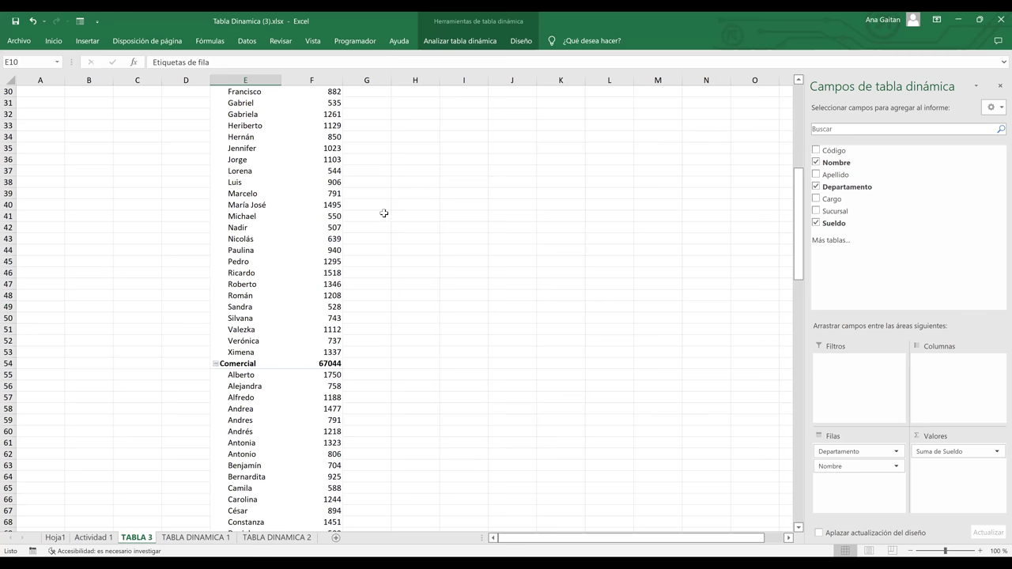
pyautogui.scroll(10, 293, 253)
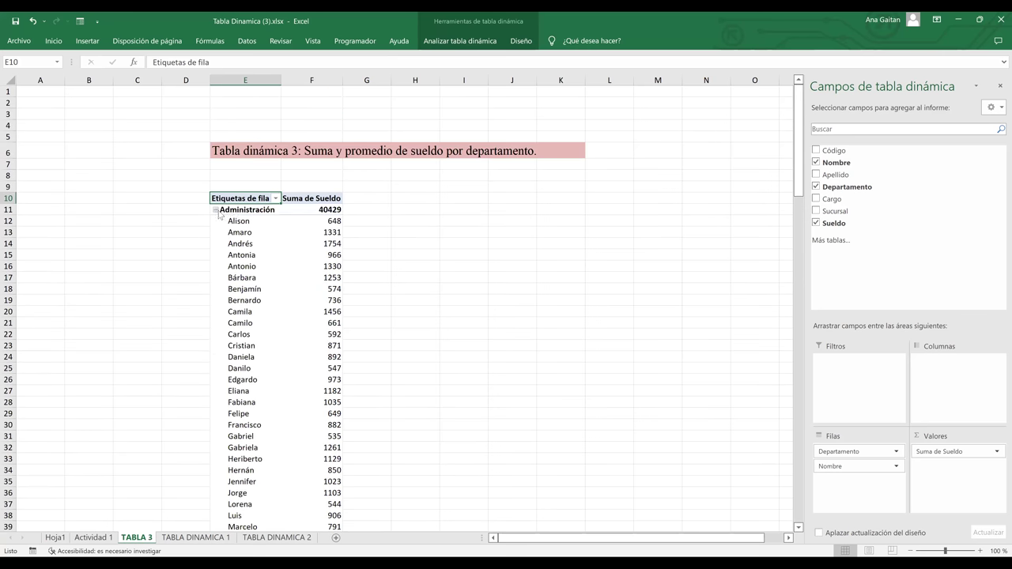
pyautogui.press('Right')
pyautogui.press('Down')
pyautogui.press('Down')
pyautogui.press('Down')
pyautogui.press('Down')
pyautogui.press('Down')
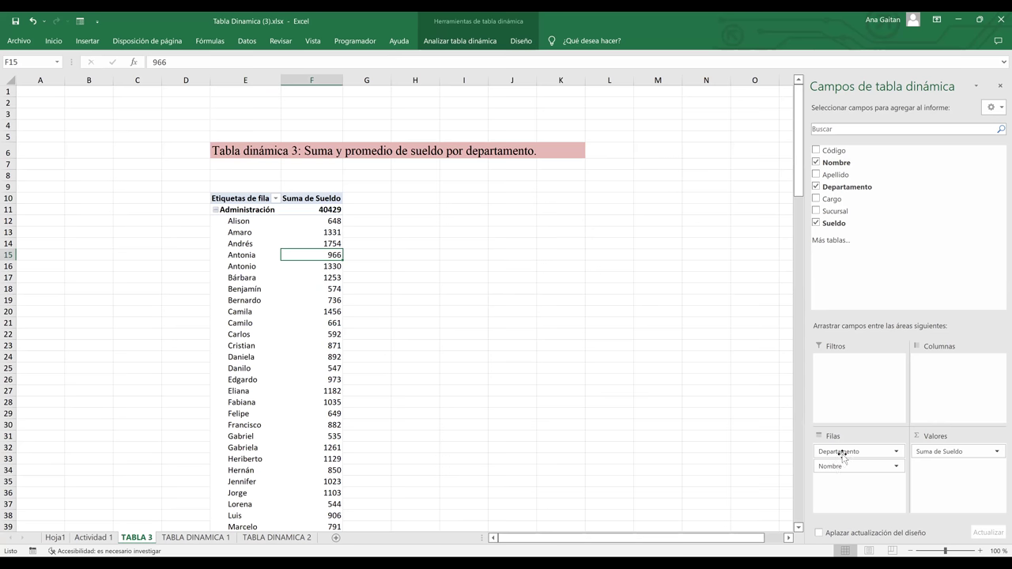
# - Move Departamento from the PivotTable's rows to its columns and compare the layout with the Tabla dinámica 3 title
pyautogui.moveTo(843, 452); pyautogui.dragTo(946, 379)
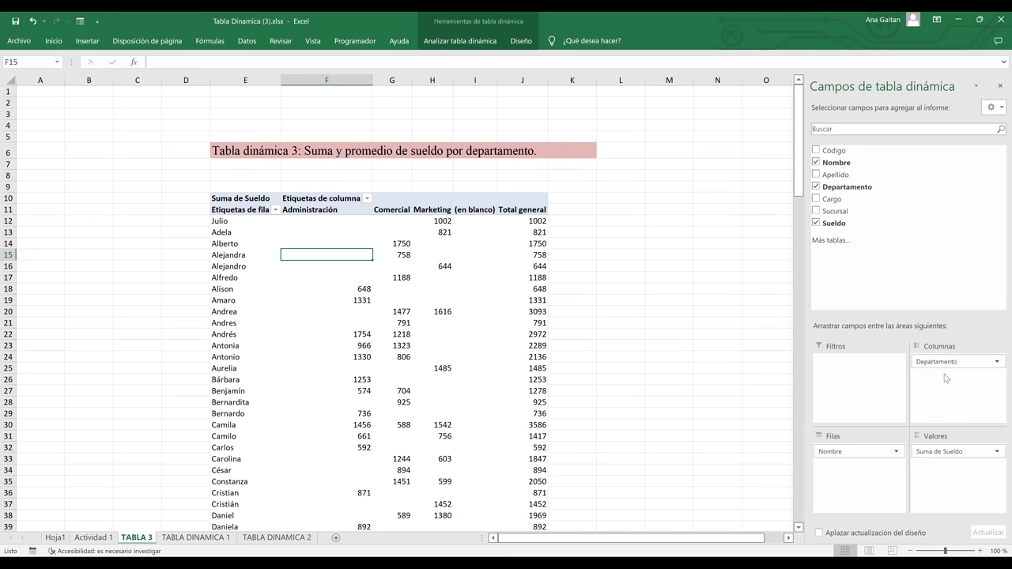
pyautogui.click(578, 293)
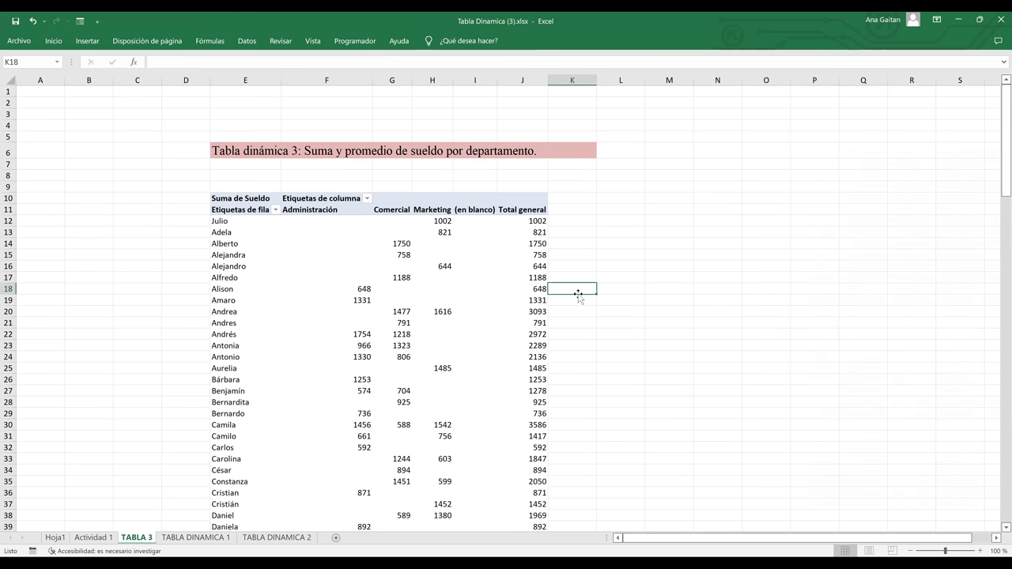
pyautogui.click(432, 347)
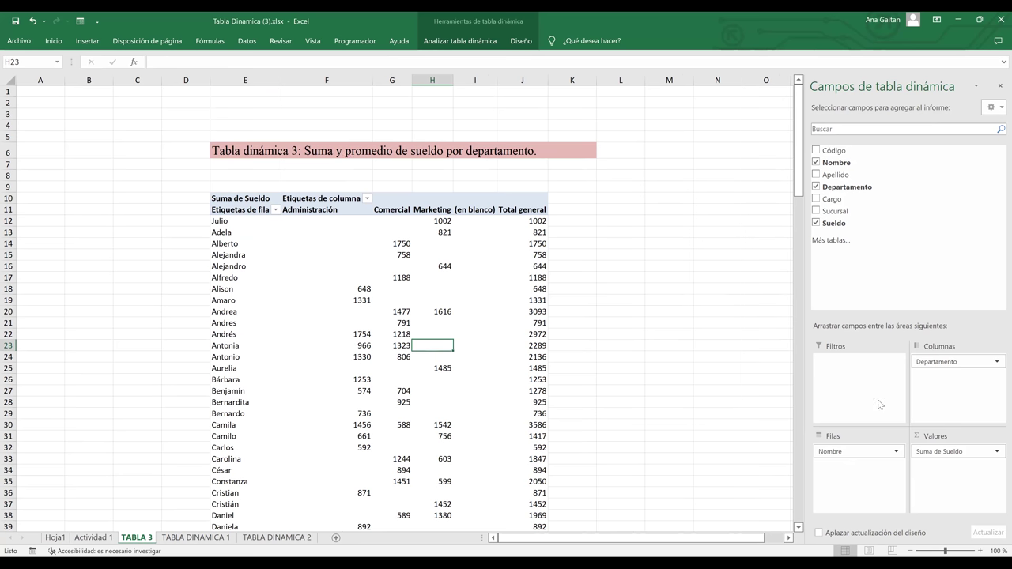
pyautogui.moveTo(952, 454); pyautogui.dragTo(611, 322)
pyautogui.click(363, 152)
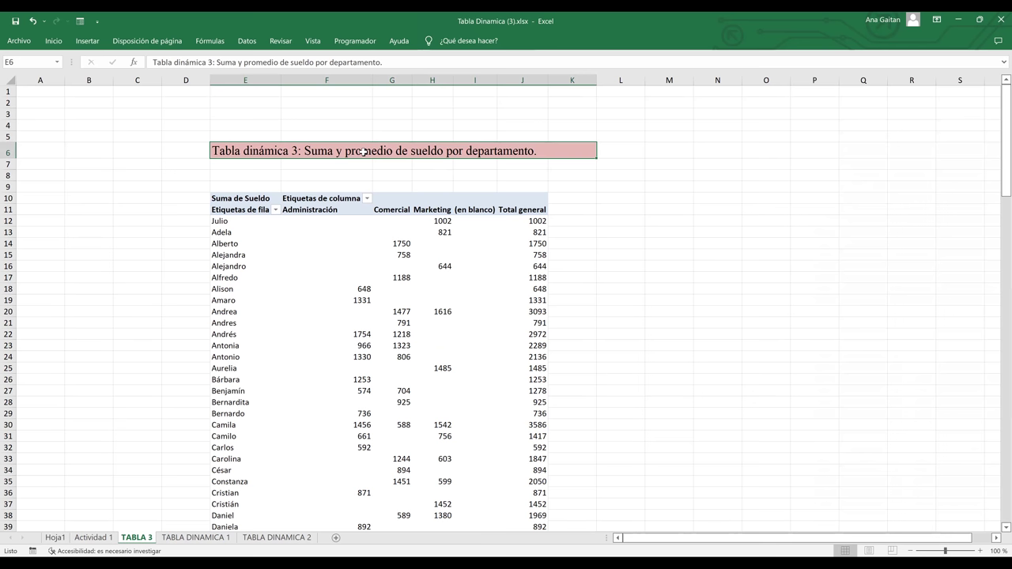
pyautogui.click(407, 290)
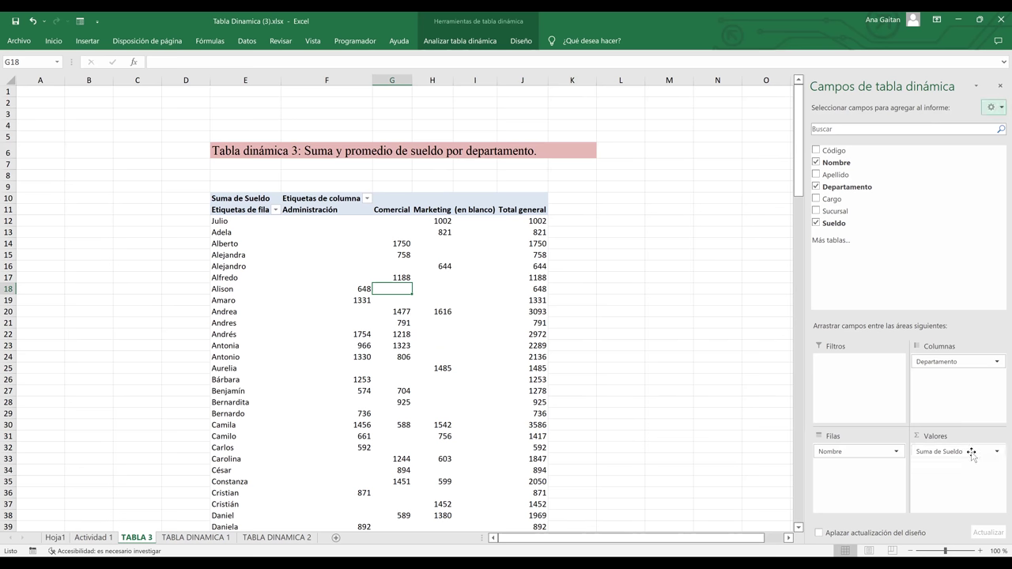
# - Change the calculation of the PivotTable's Sueldo value field from Suma to Promedio
pyautogui.click(972, 455)
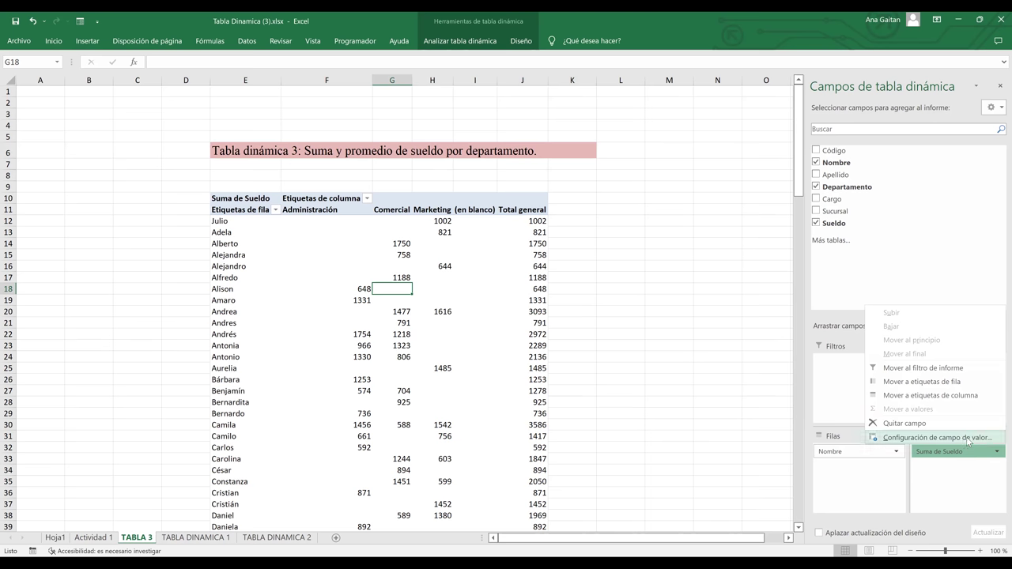
pyautogui.click(938, 437)
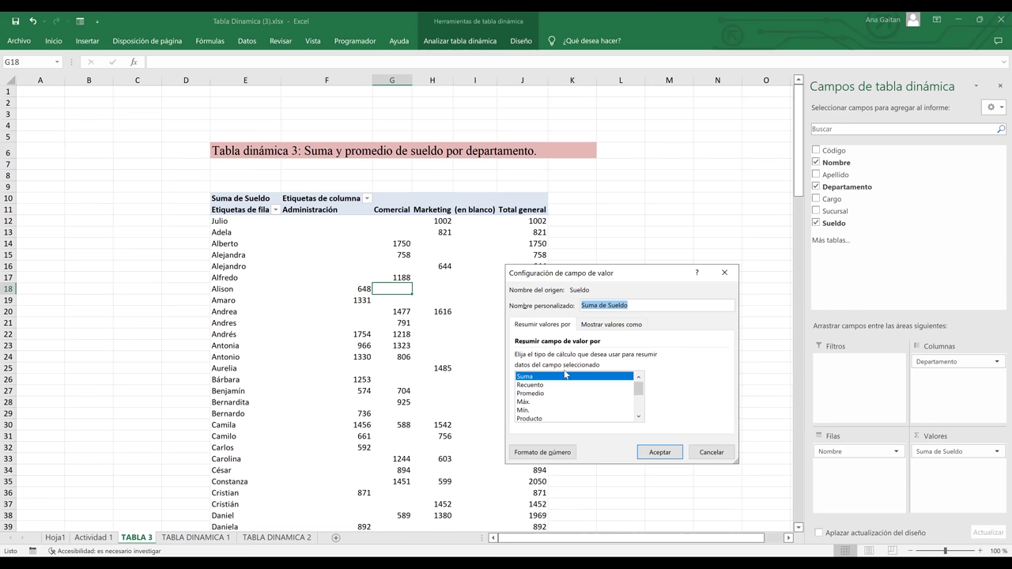
pyautogui.click(531, 393)
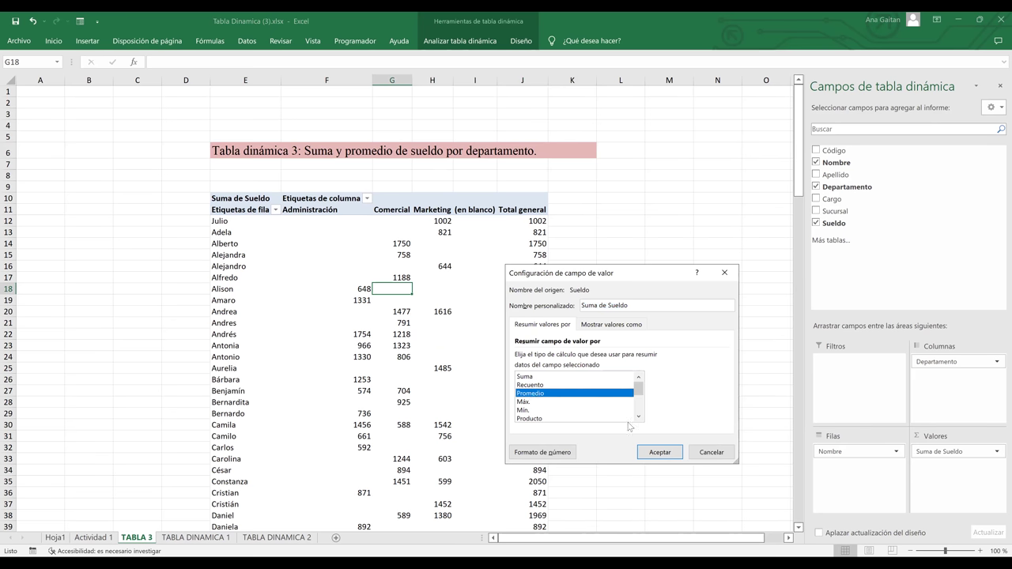
pyautogui.click(657, 453)
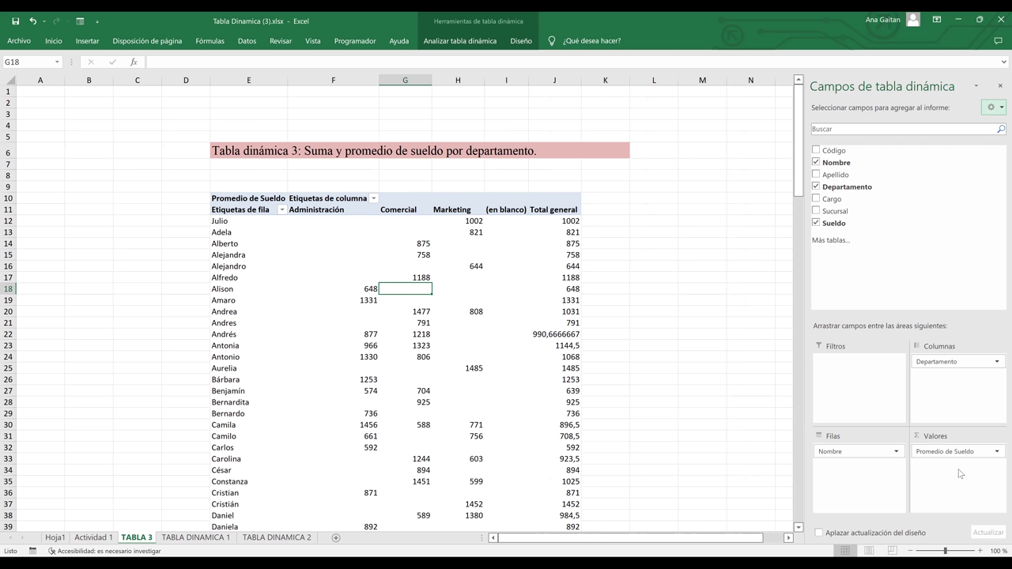
pyautogui.click(996, 452)
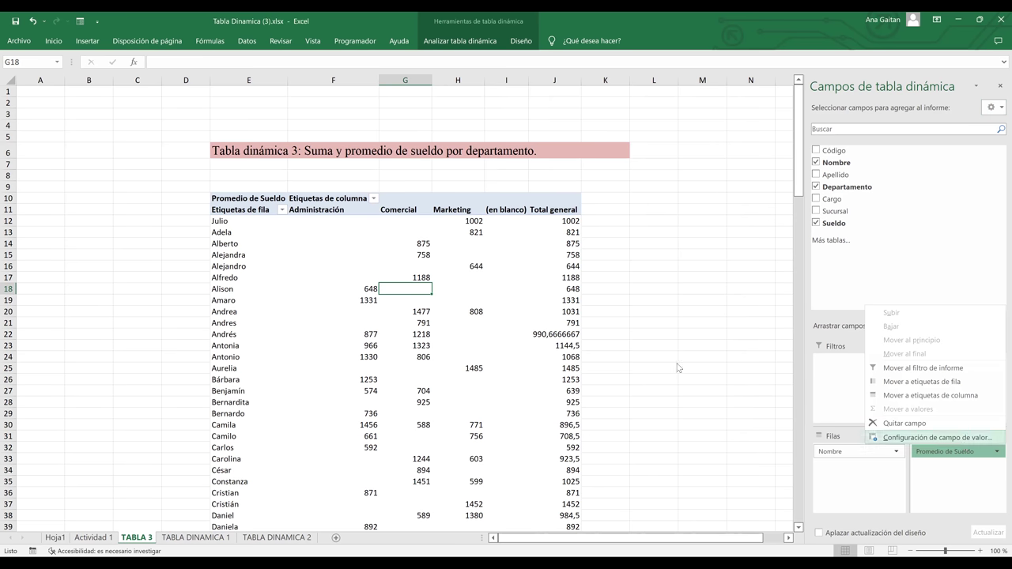
pyautogui.click(961, 439)
pyautogui.scroll(-3, 638, 391)
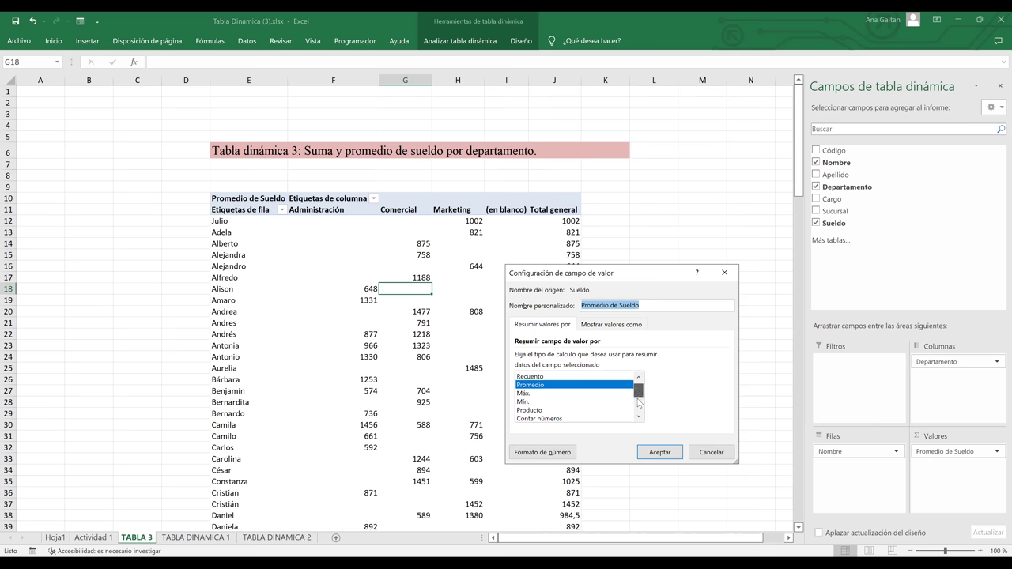
pyautogui.scroll(3, 638, 390)
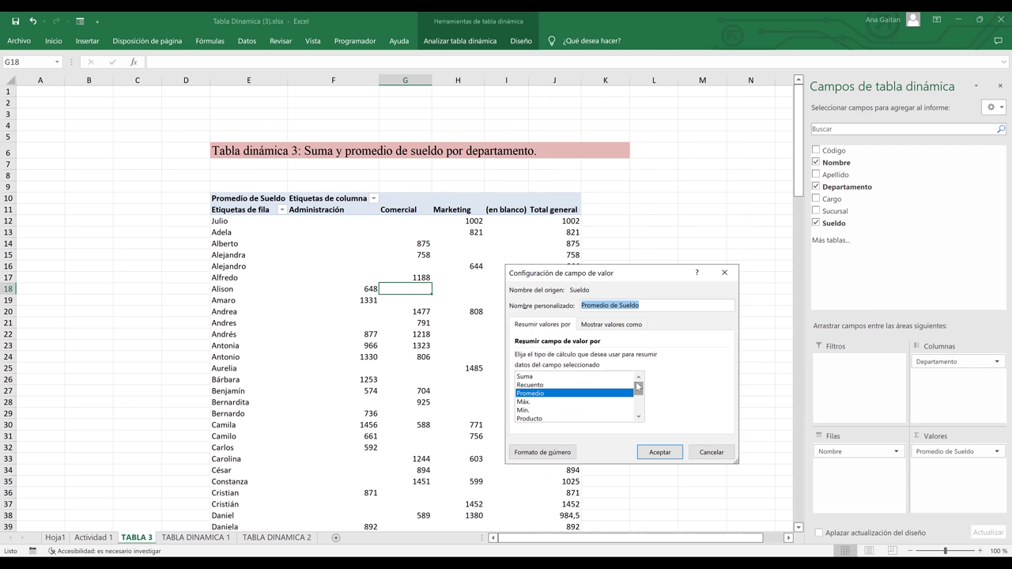
pyautogui.click(711, 453)
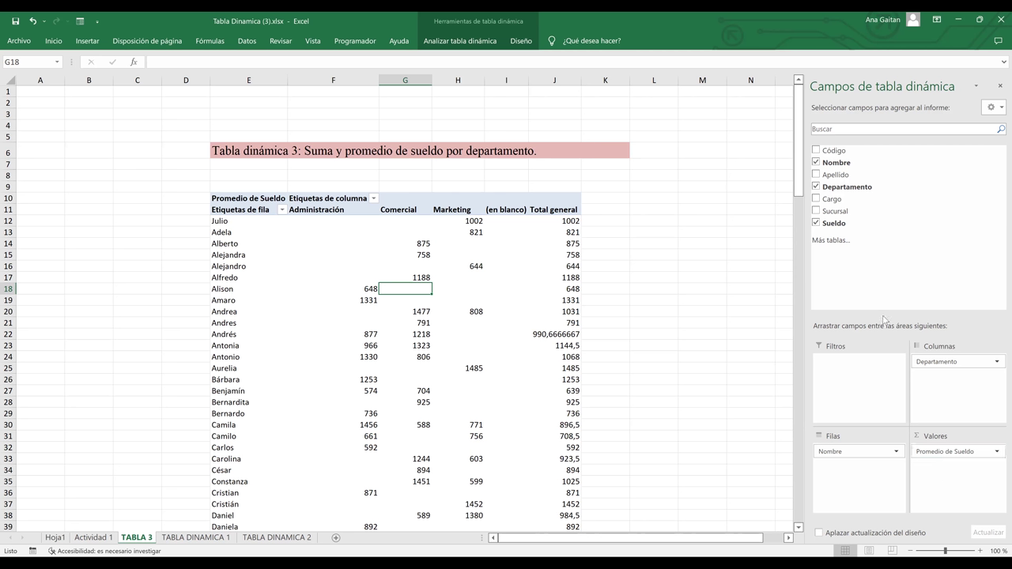
# - Add Sueldo to the PivotTable's values a second time, summarized by Suma, beneath Promedio de Sueldo
pyautogui.moveTo(837, 224); pyautogui.dragTo(933, 466)
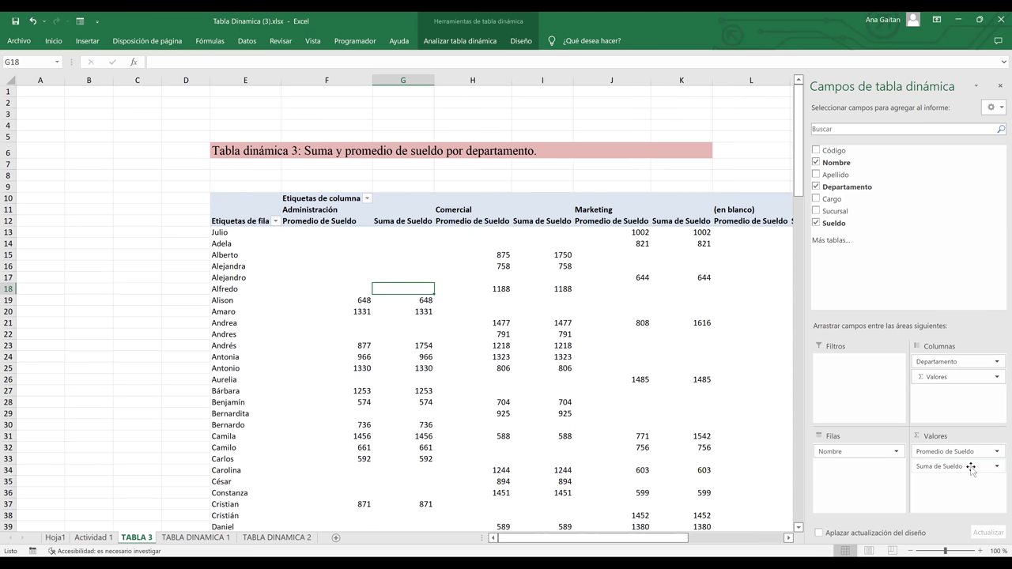
pyautogui.click(971, 466)
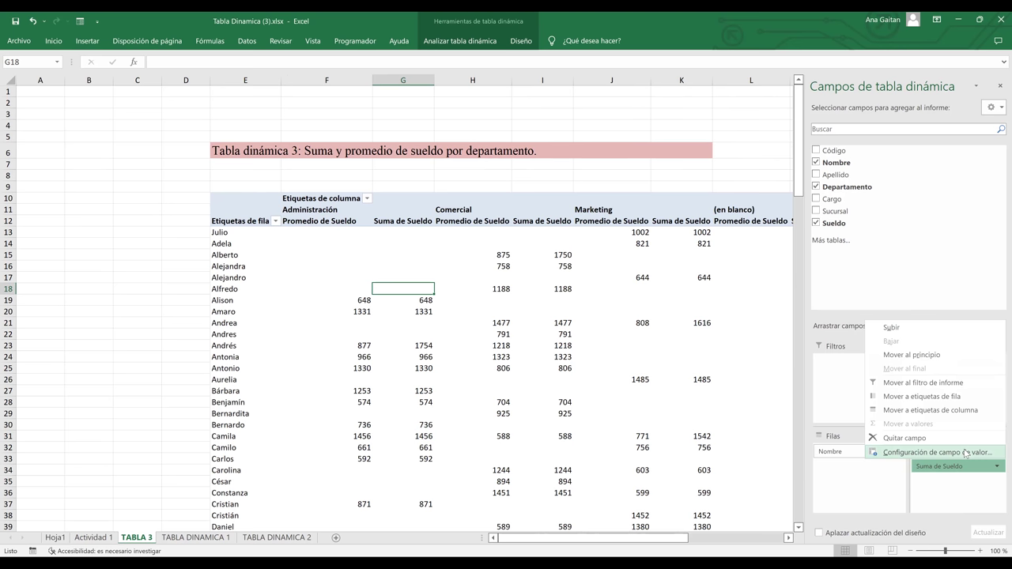
pyautogui.click(937, 452)
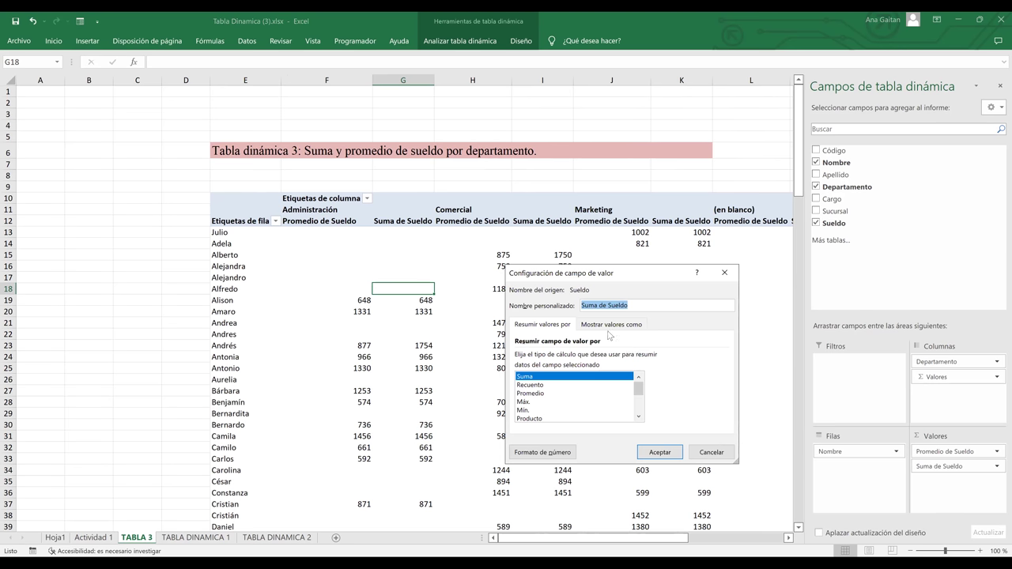
pyautogui.click(652, 453)
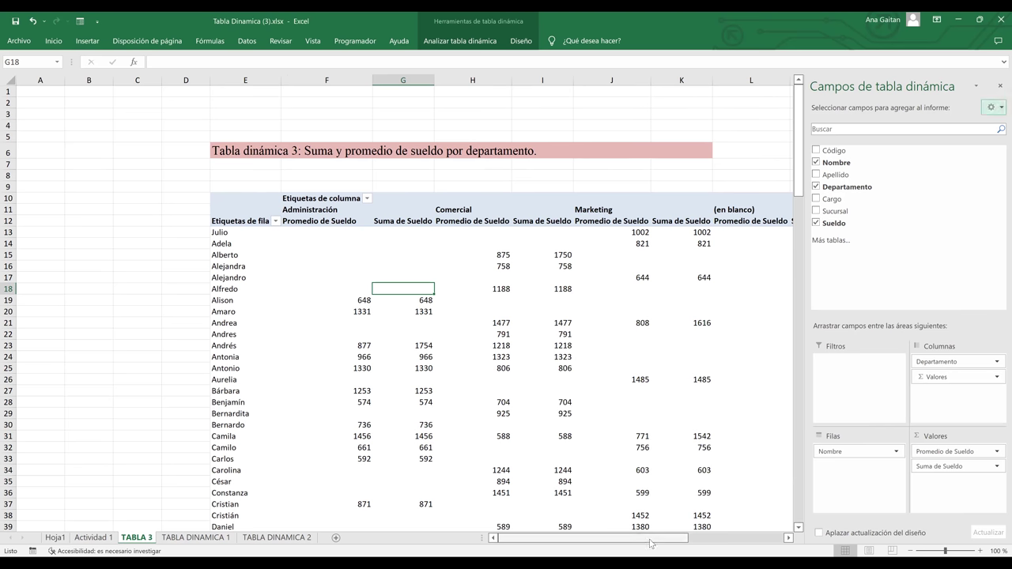
# - Move Departamento from the columns back to the PivotTable's rows and remove the Nombre field
pyautogui.moveTo(680, 543); pyautogui.dragTo(712, 543)
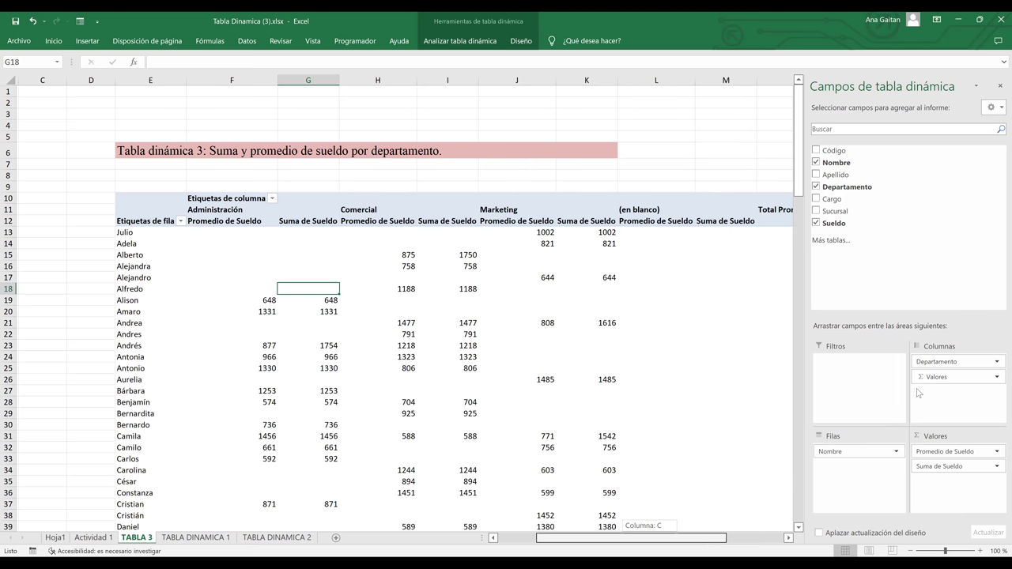
pyautogui.moveTo(946, 365); pyautogui.dragTo(855, 468)
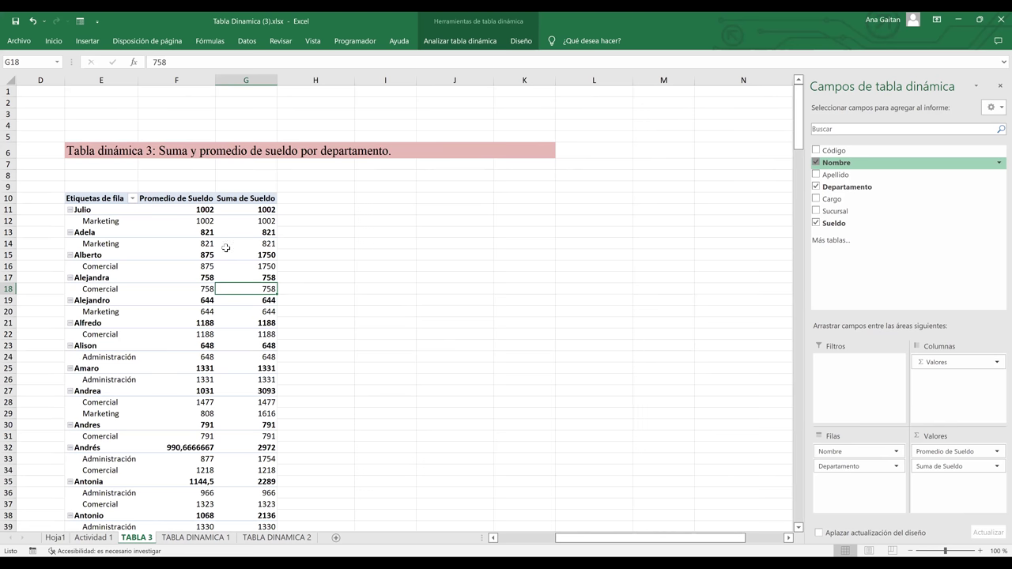
pyautogui.hotkey('ctrl', 'z')
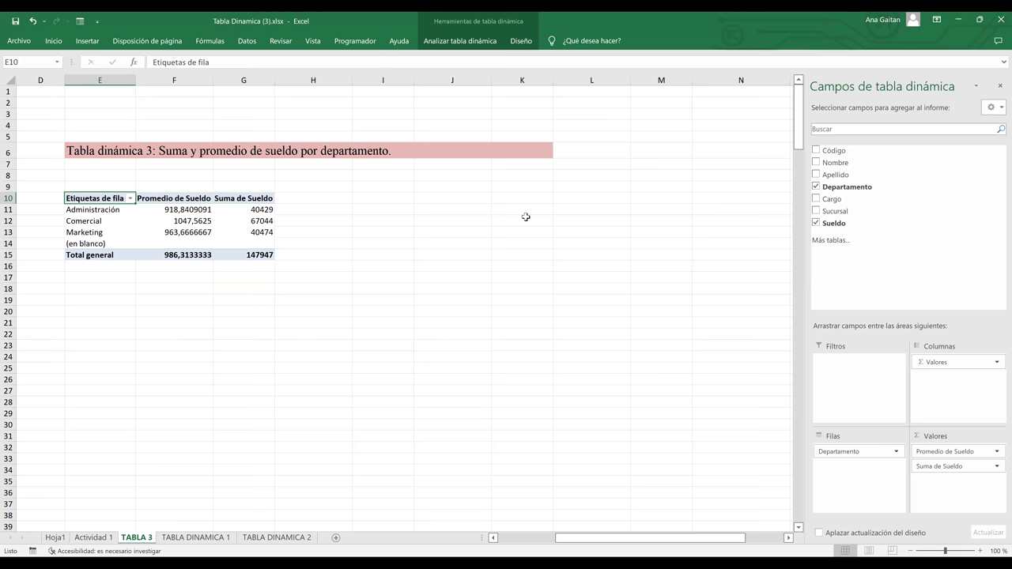
# - Show Nombre within each Departamento to review the individual averages and sums, and remove the Nombre field again
pyautogui.click(817, 162)
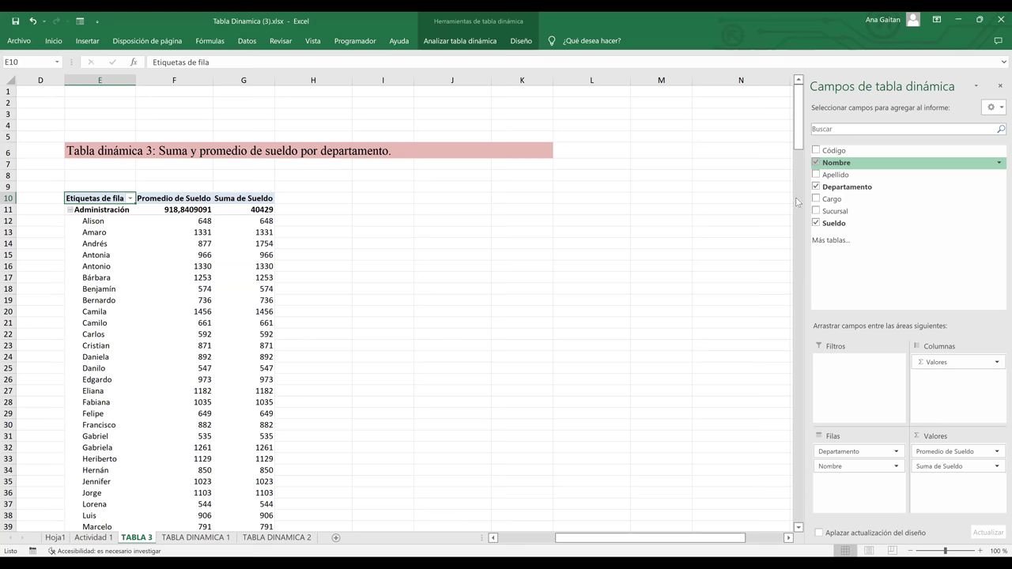
pyautogui.scroll(-14, 801, 159)
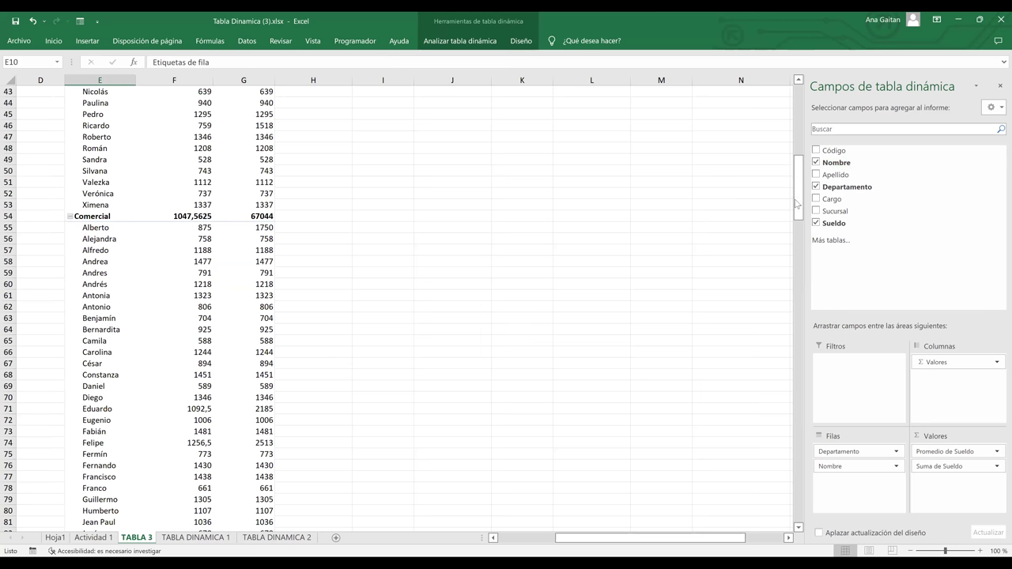
pyautogui.scroll(-8, 805, 253)
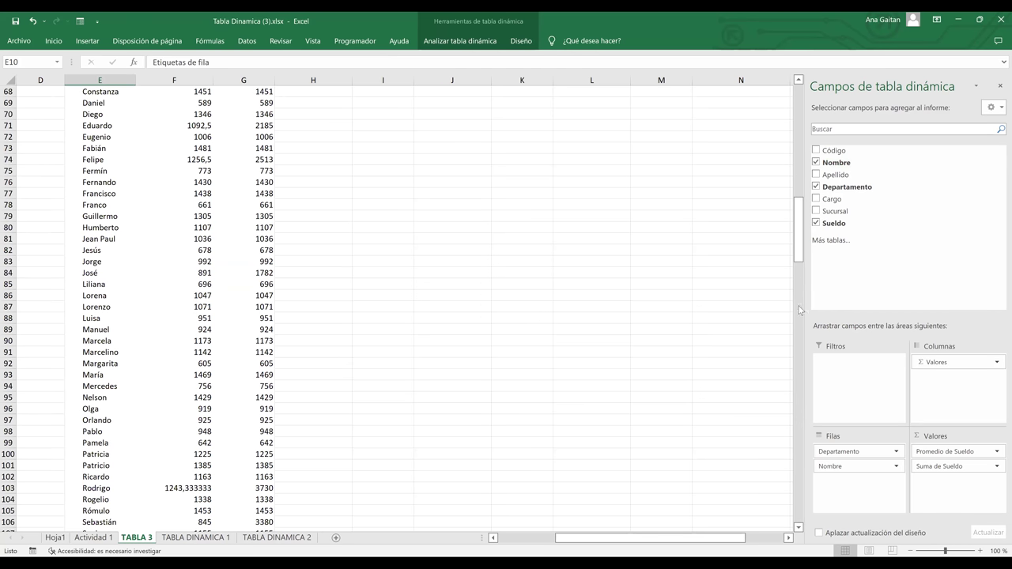
pyautogui.scroll(-12, 797, 301)
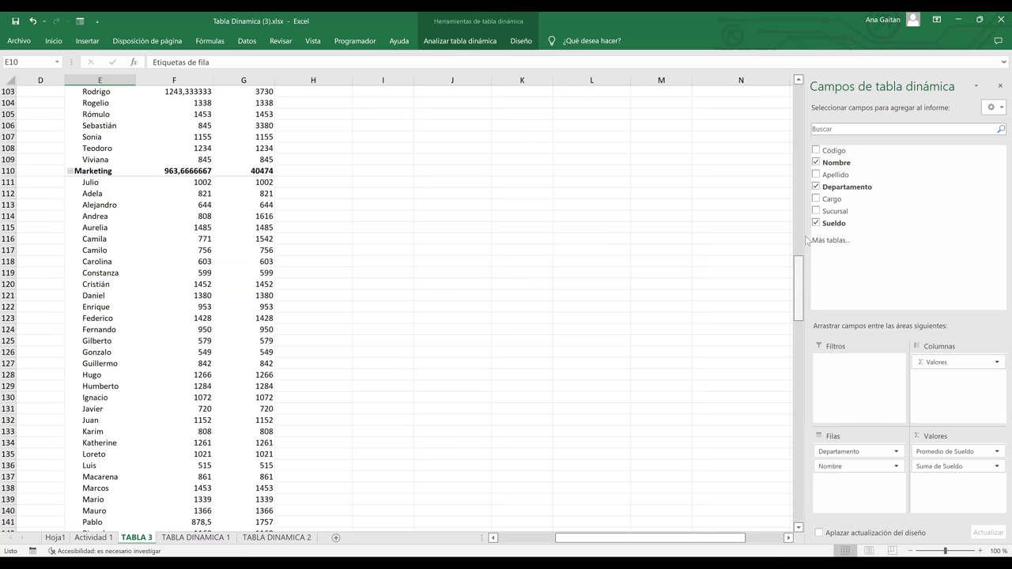
pyautogui.moveTo(803, 199); pyautogui.dragTo(799, 97)
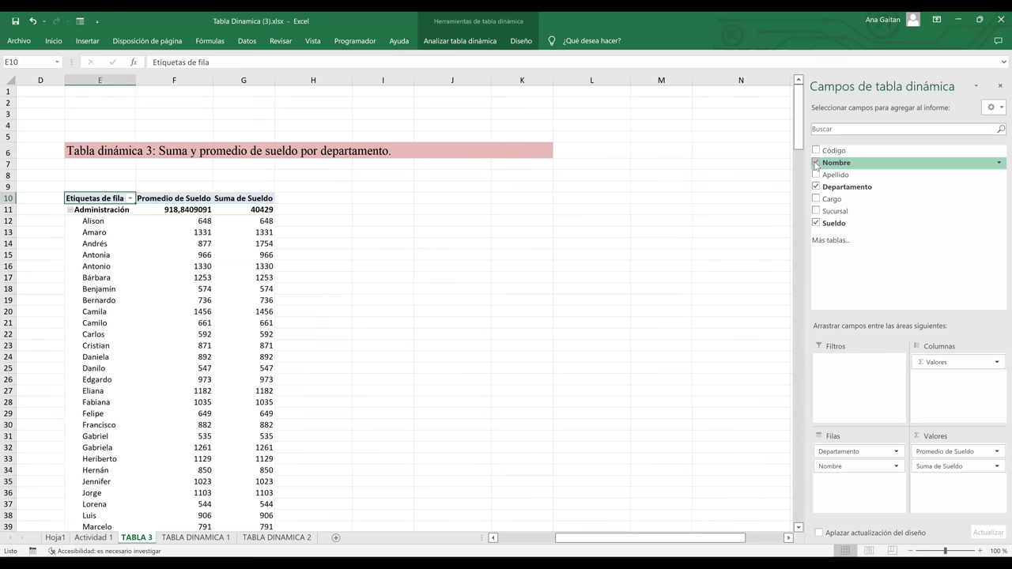
pyautogui.click(816, 163)
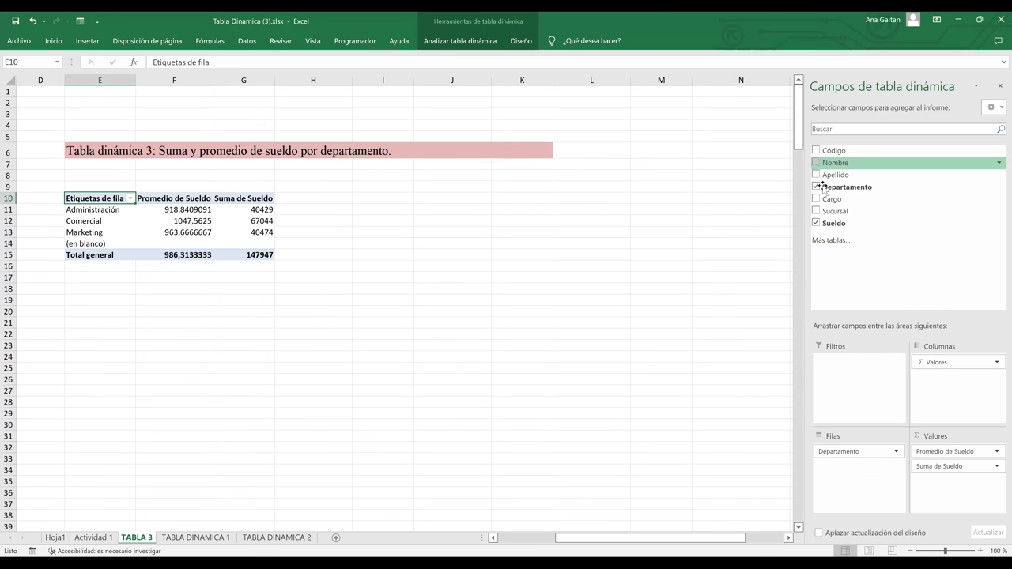
# - Examine the average and sum of Sueldo for each department in the PivotTable
pyautogui.click(166, 200)
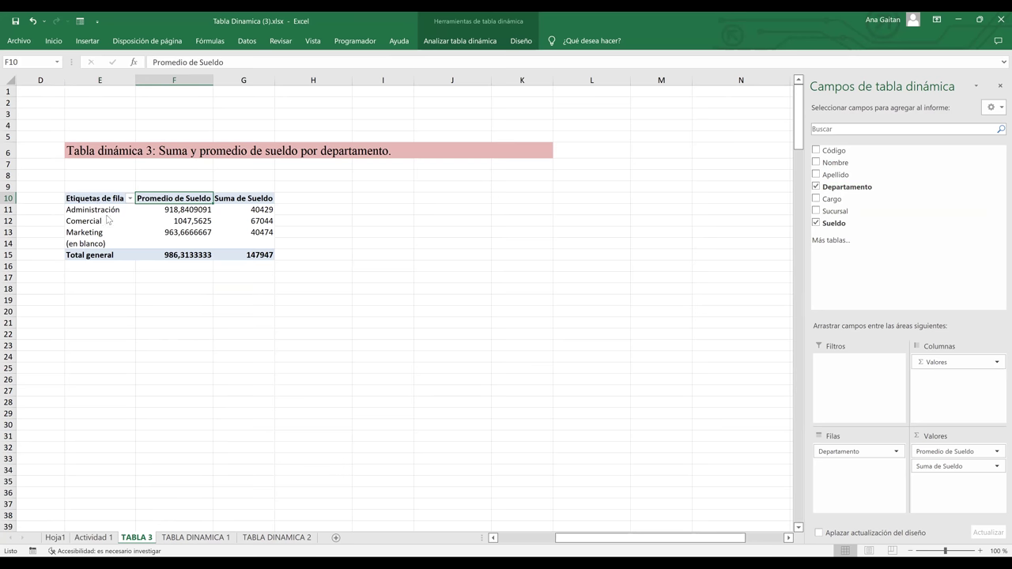
pyautogui.press('Right')
pyautogui.press('Down')
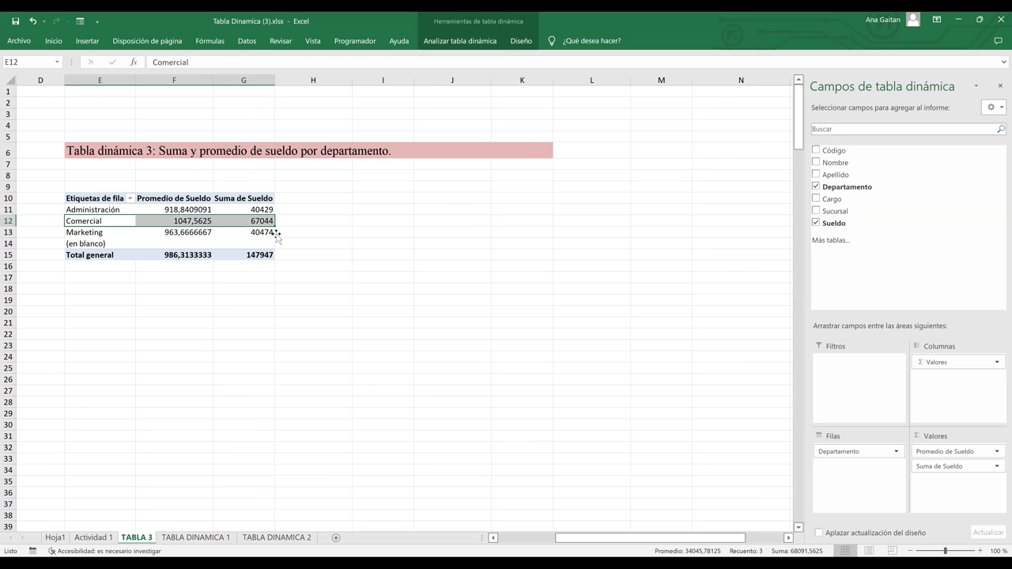
# - Format the Suma de Sueldo values as Contabilidad with 2 decimals and the $ Español (El Salvador) symbol
pyautogui.click(330, 236)
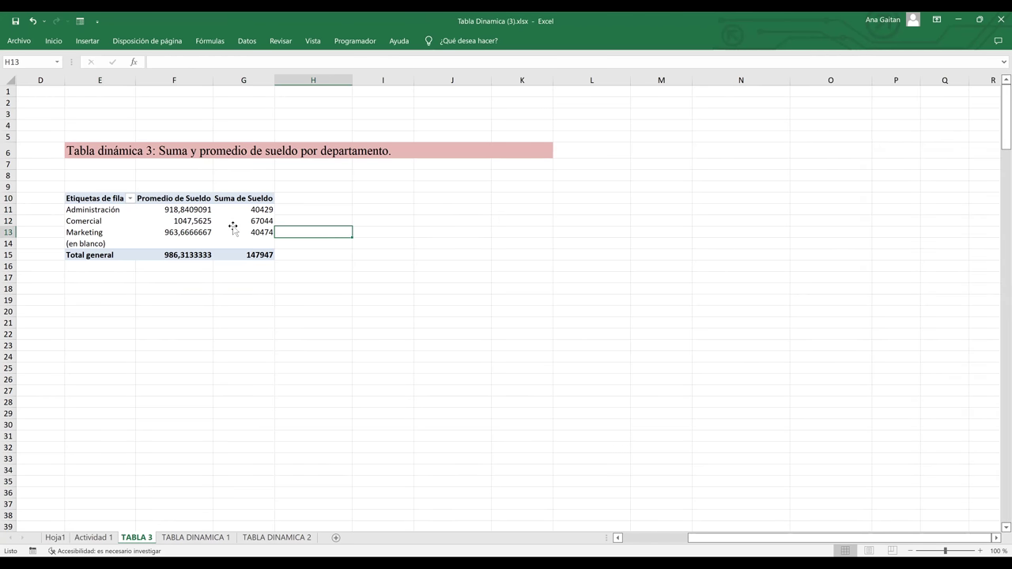
pyautogui.click(234, 224)
pyautogui.moveTo(239, 212); pyautogui.dragTo(239, 234)
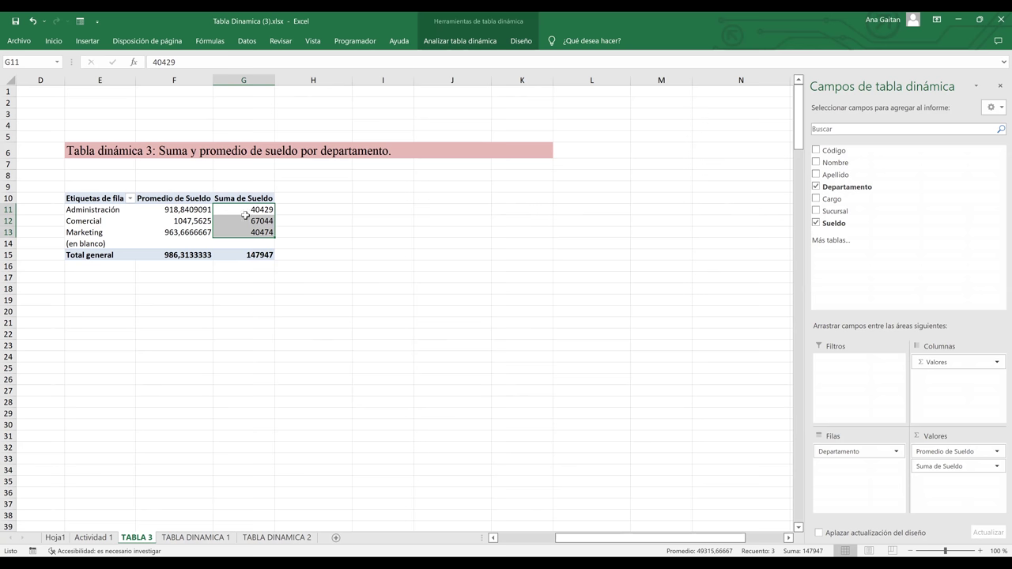
pyautogui.moveTo(245, 211)
pyautogui.mouseDown()
pyautogui.moveTo(245, 220)
pyautogui.moveTo(247, 210)
pyautogui.mouseUp()
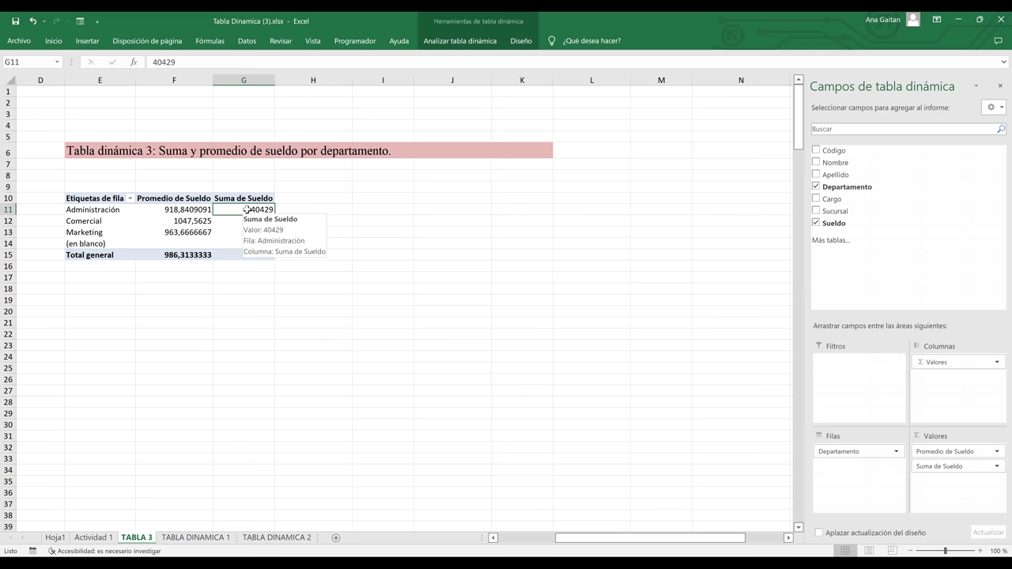
pyautogui.moveTo(239, 210); pyautogui.dragTo(239, 232)
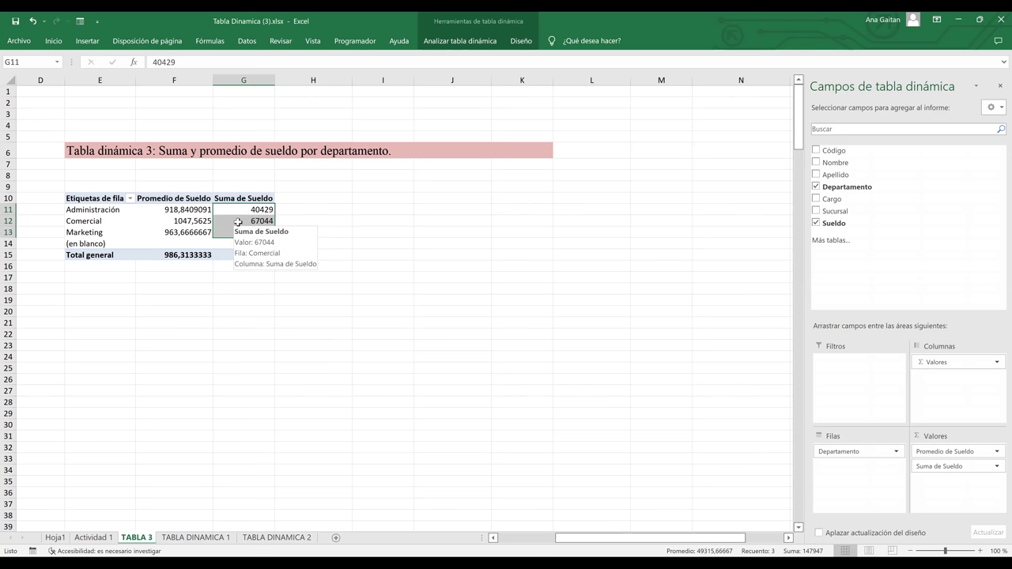
pyautogui.rightClick(239, 225)
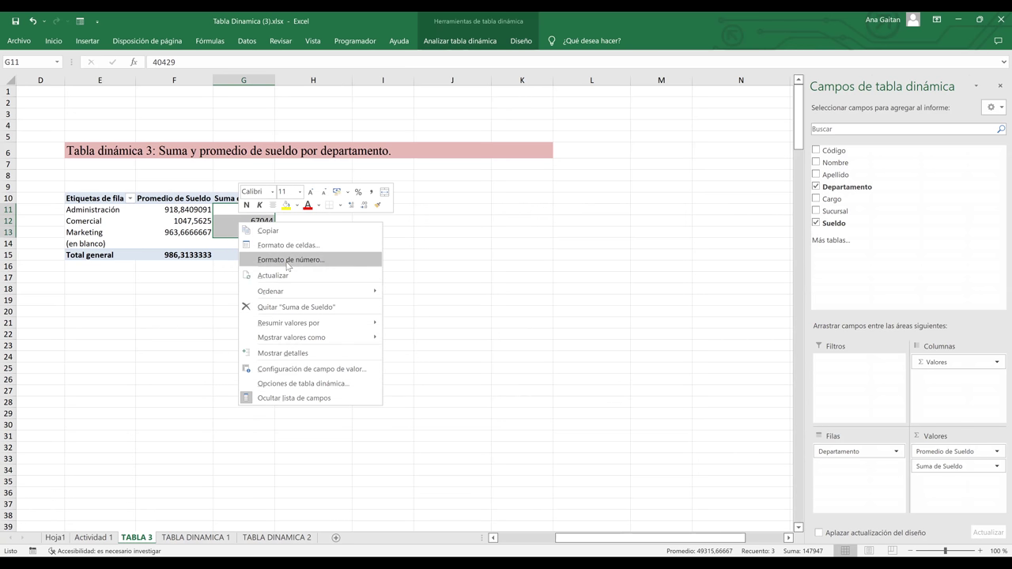
pyautogui.click(288, 261)
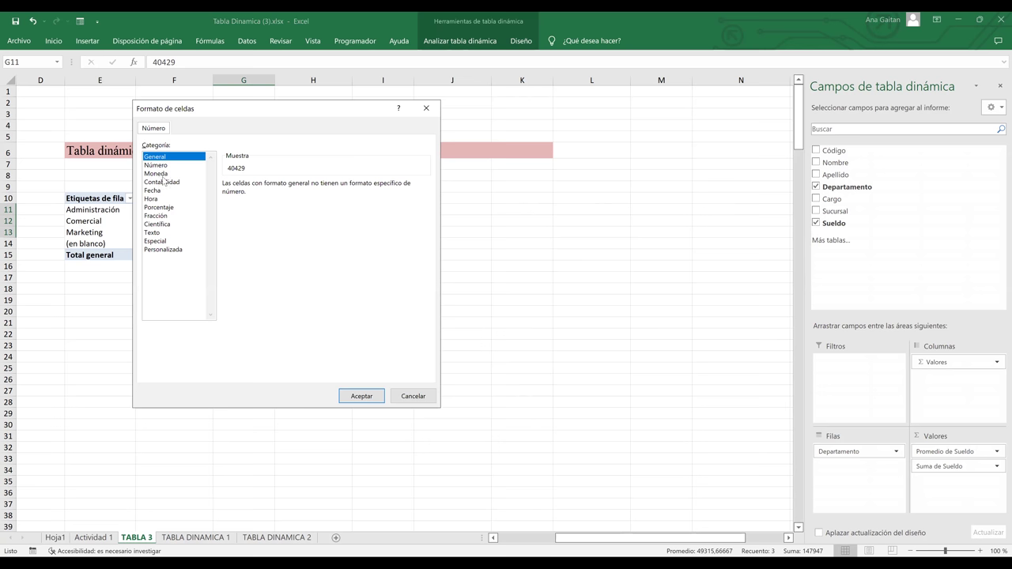
pyautogui.click(164, 181)
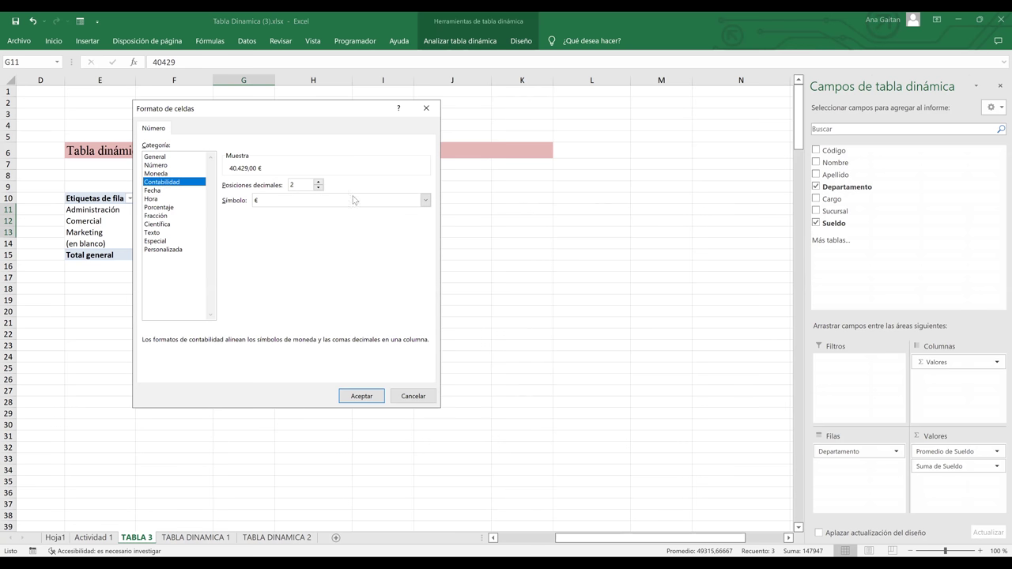
pyautogui.click(357, 200)
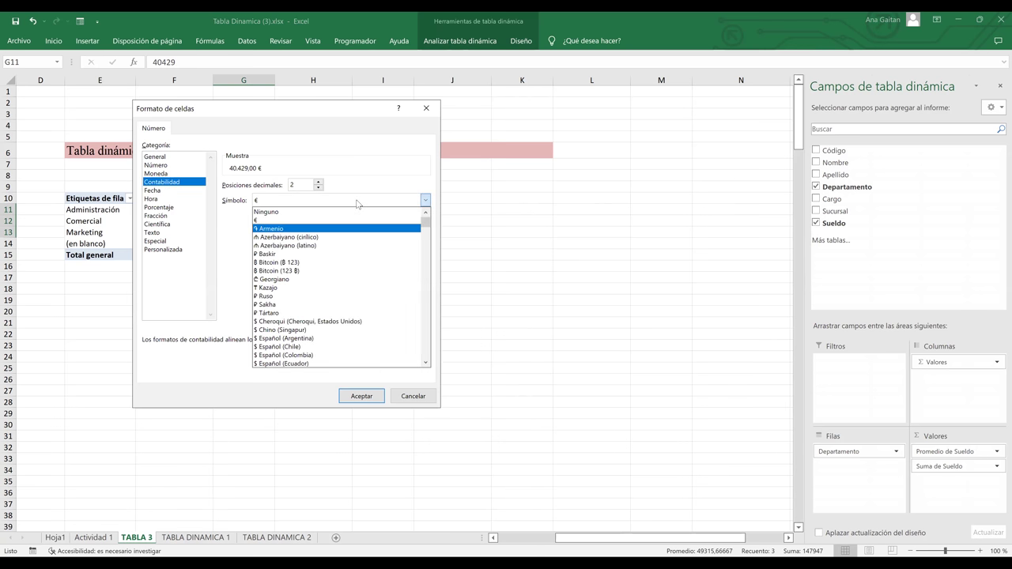
pyautogui.scroll(-8, 356, 204)
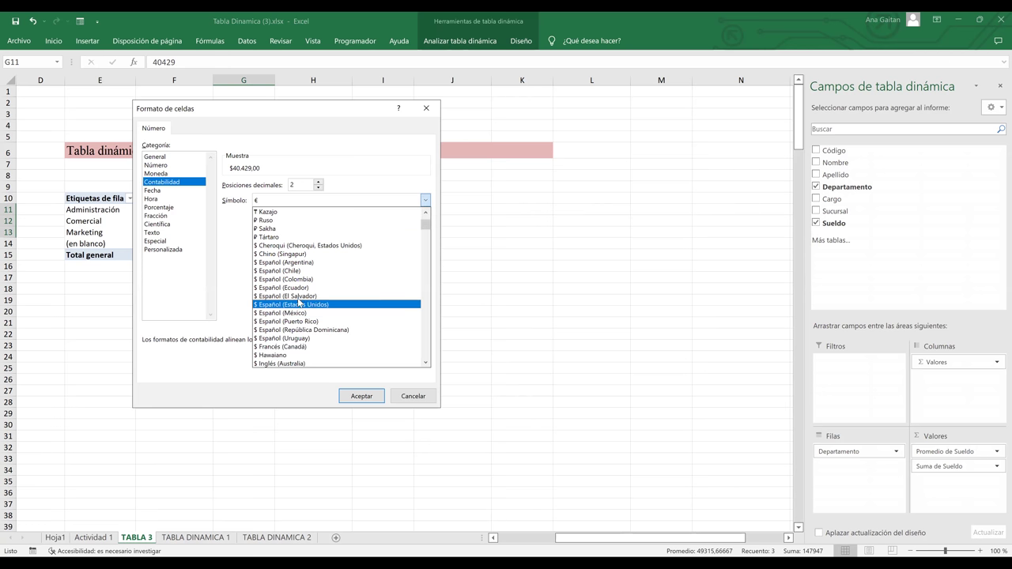
pyautogui.click(298, 296)
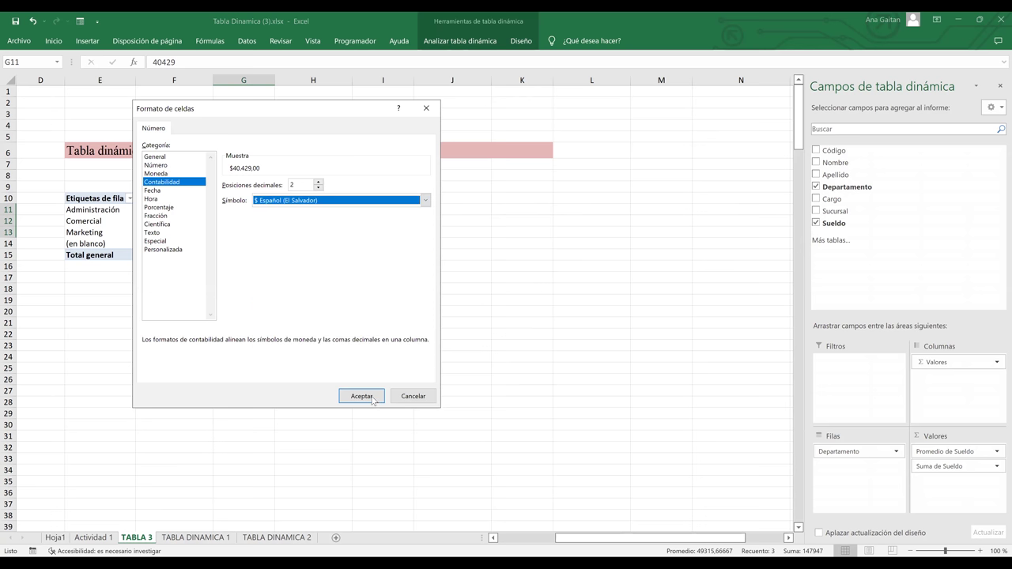
pyautogui.click(371, 396)
pyautogui.click(357, 234)
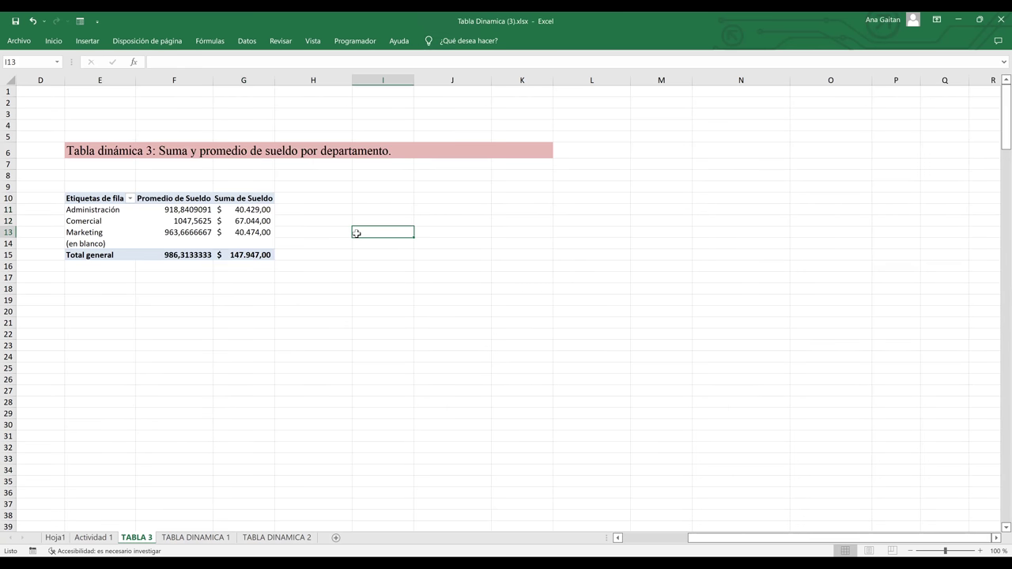
# - Give the Promedio de Sueldo values the Contabilidad number format with 2 decimals and the $ Español (El Salvador) symbol
pyautogui.click(190, 222)
pyautogui.click(190, 209)
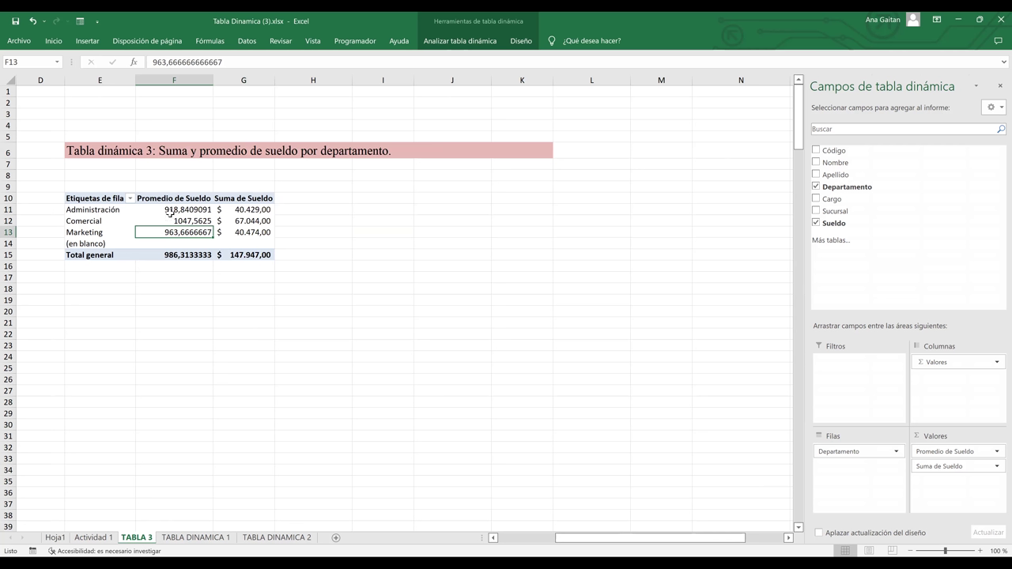
pyautogui.keyDown('shift'); pyautogui.click(171, 234); pyautogui.keyUp('shift')
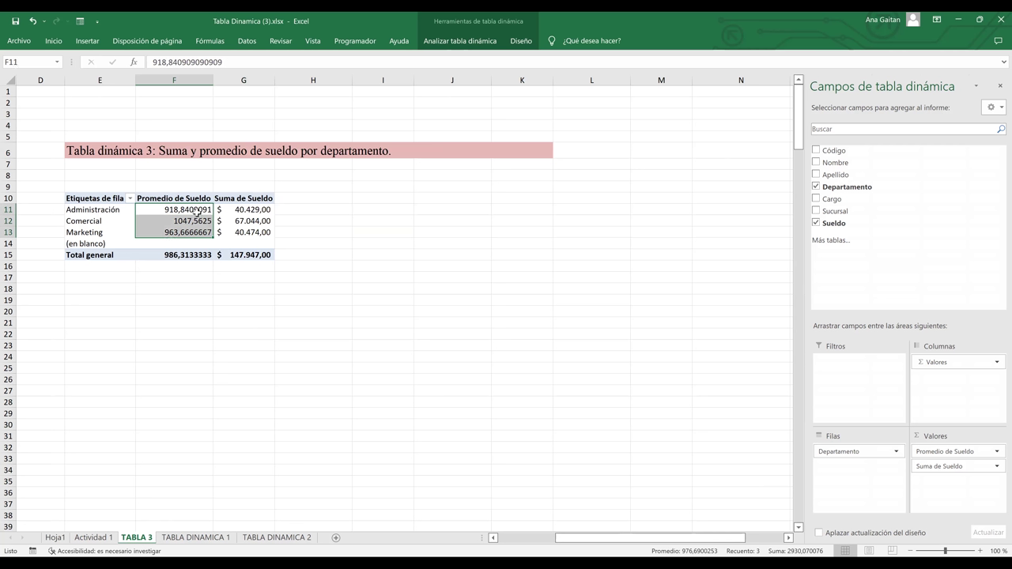
pyautogui.moveTo(197, 210)
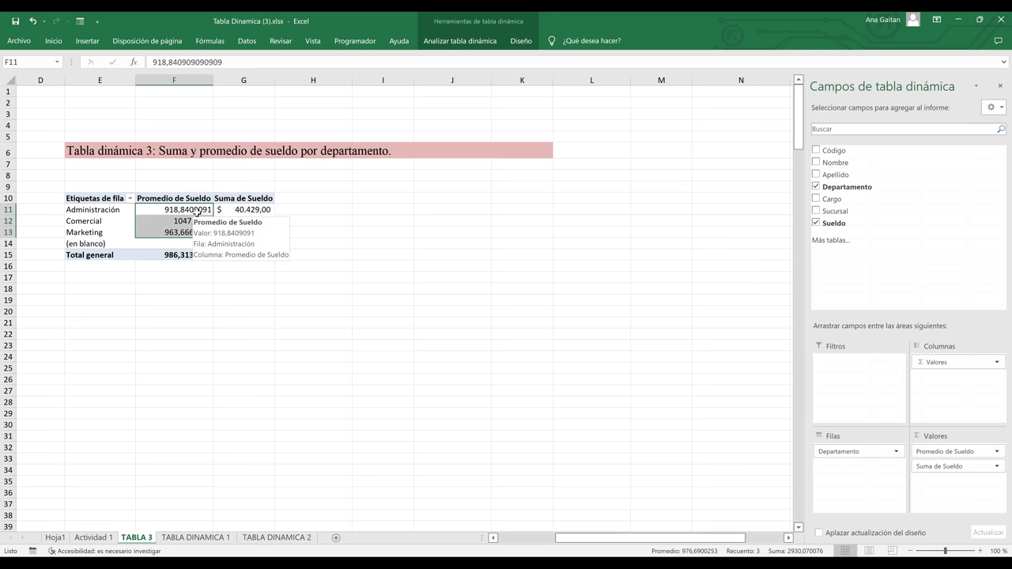
pyautogui.rightClick(197, 210)
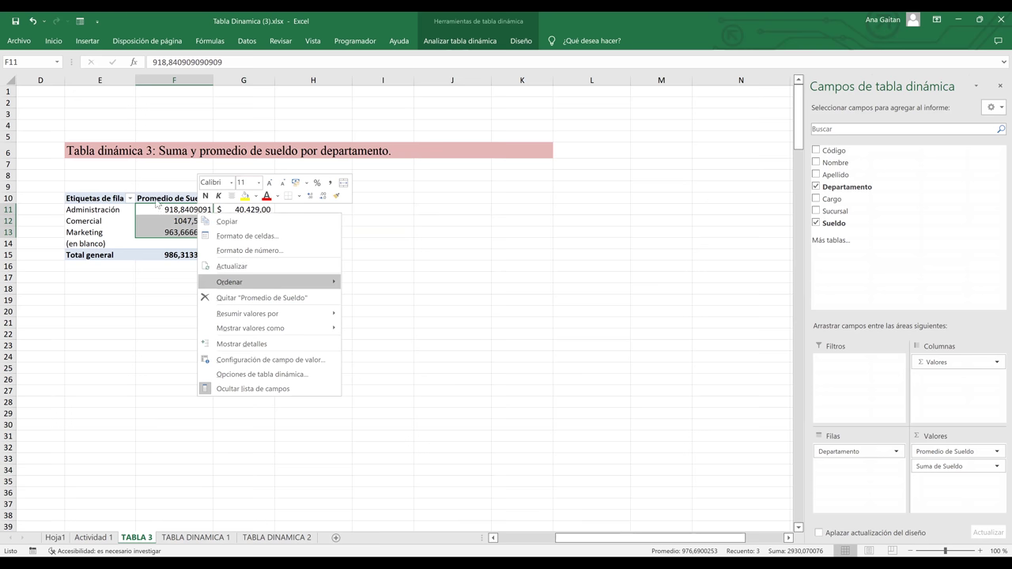
pyautogui.click(248, 250)
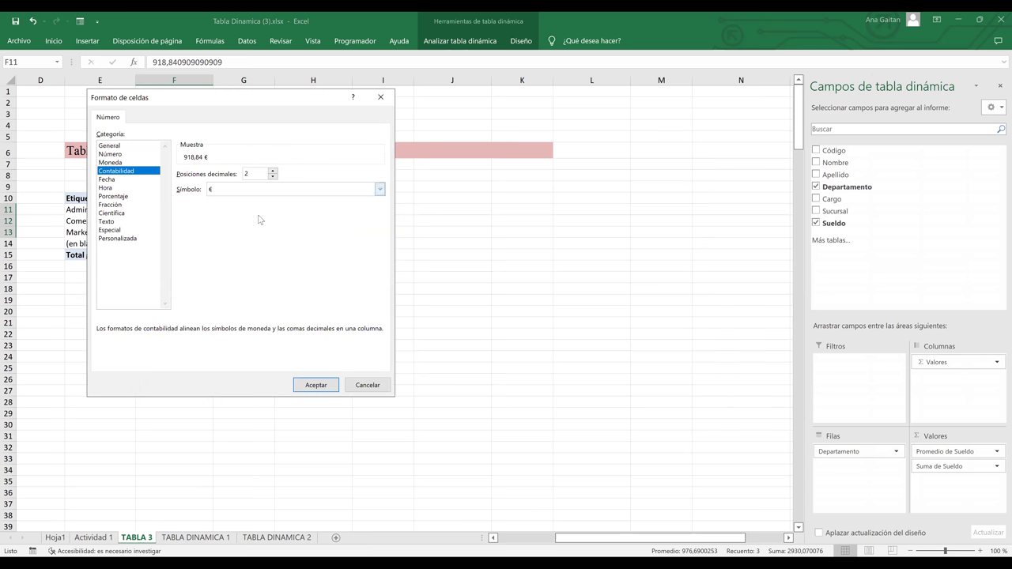
pyautogui.hotkey('alt', 'Down')
pyautogui.press('Down')
pyautogui.press('Down')
pyautogui.press('Down')
pyautogui.press('Down')
pyautogui.press('Down')
pyautogui.press('Down')
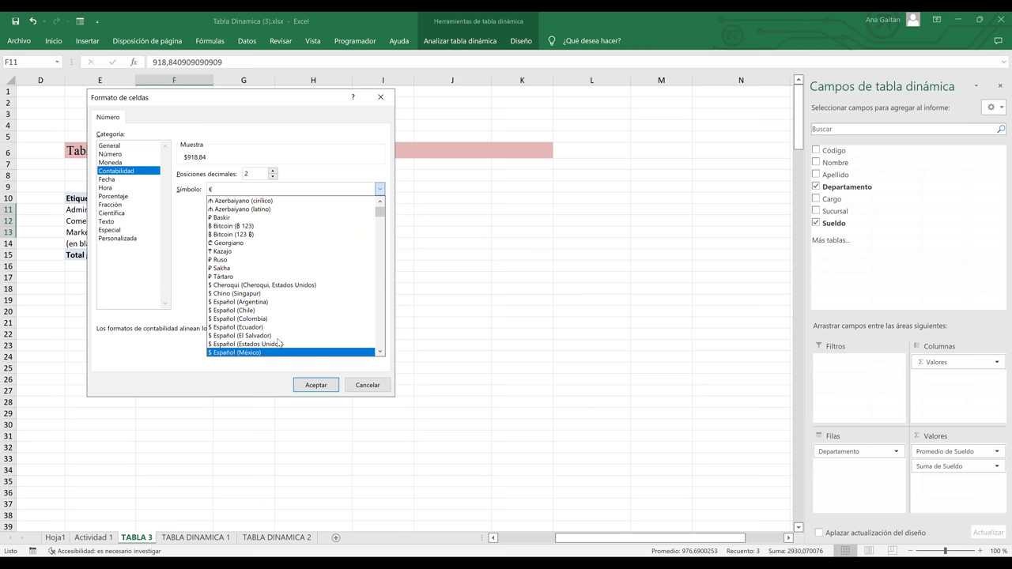
pyautogui.press('Up')
pyautogui.press('Up')
pyautogui.press('Up')
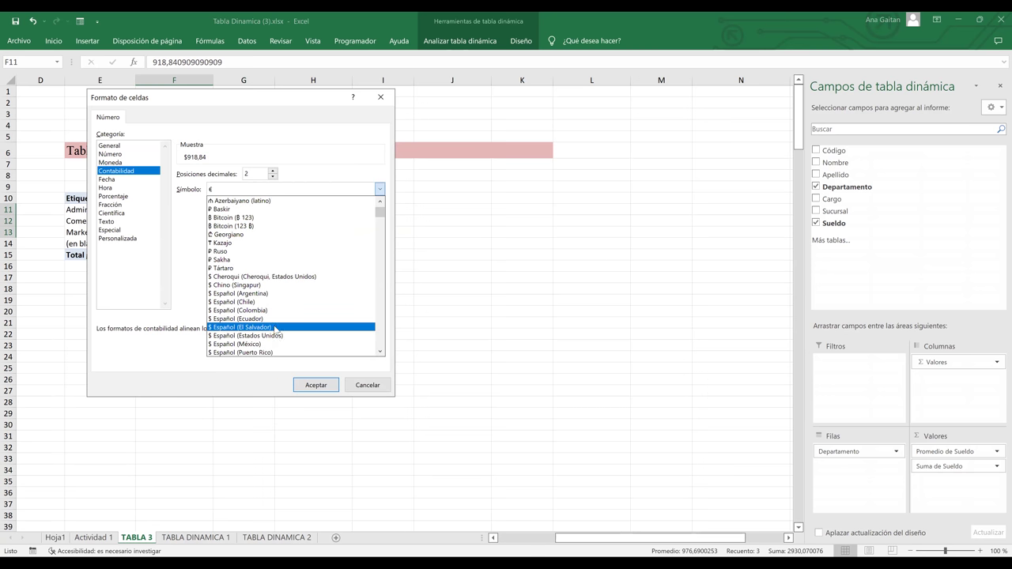
pyautogui.click(324, 384)
pyautogui.click(323, 383)
pyautogui.click(320, 380)
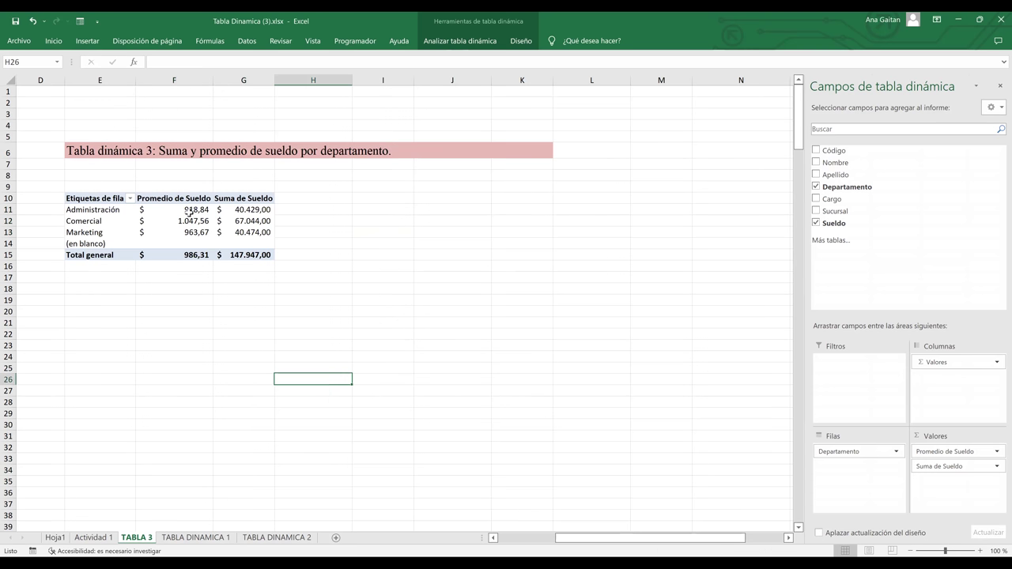
# - Examine the formatted average and sum of Sueldo for each department, including the (en blanco) row
pyautogui.click(189, 209)
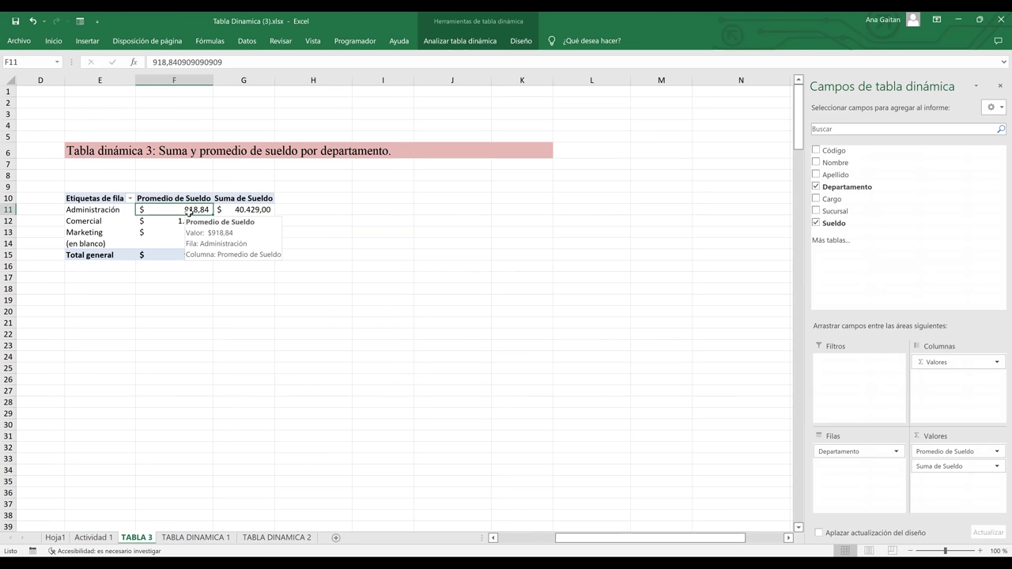
pyautogui.click(283, 332)
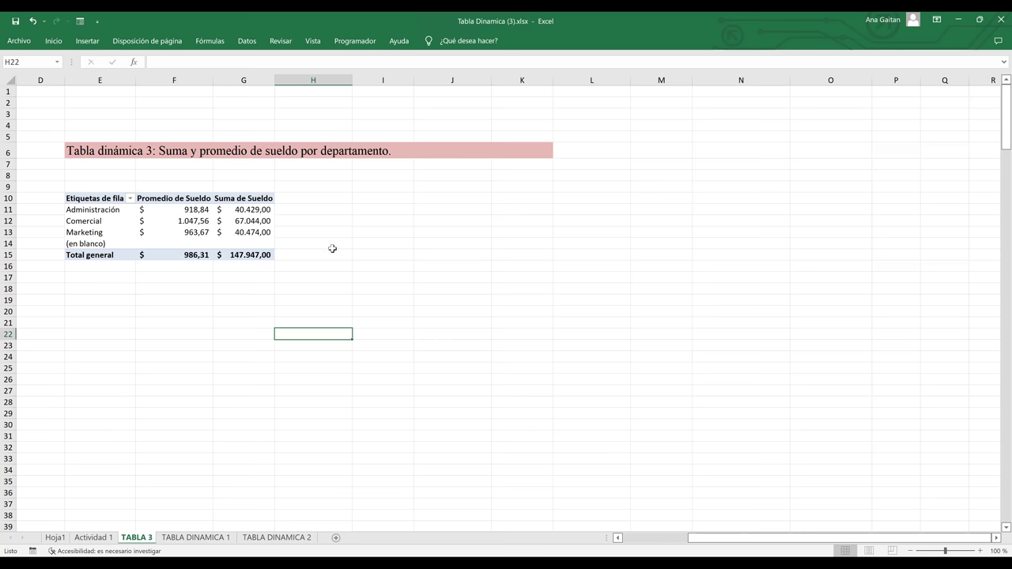
pyautogui.click(365, 255)
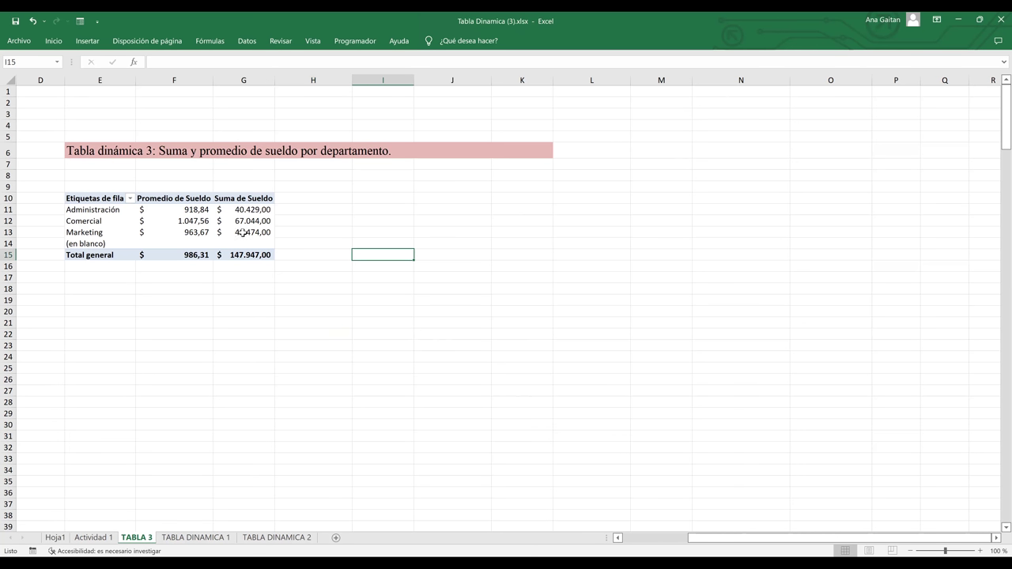
pyautogui.click(242, 232)
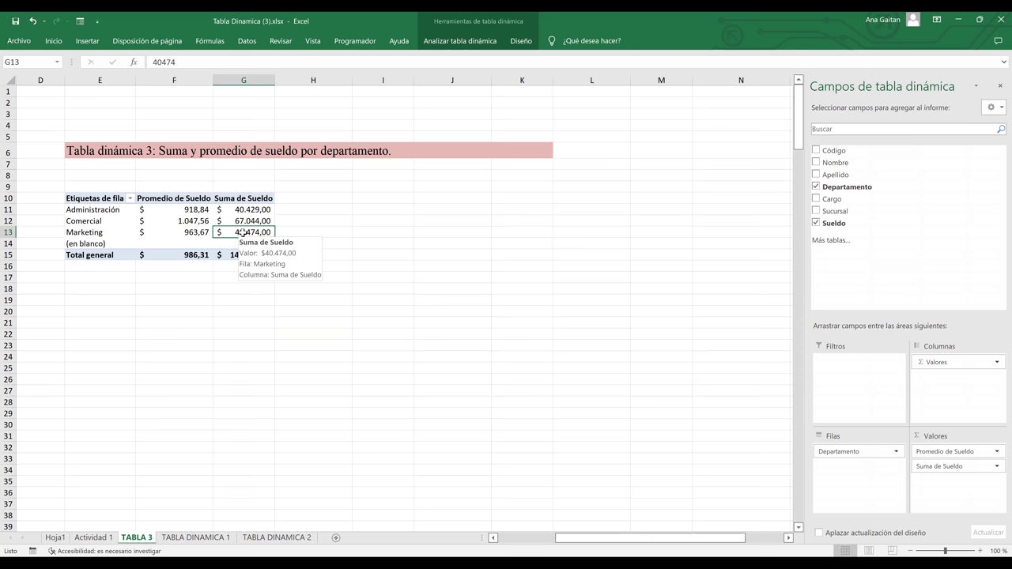
pyautogui.click(100, 235)
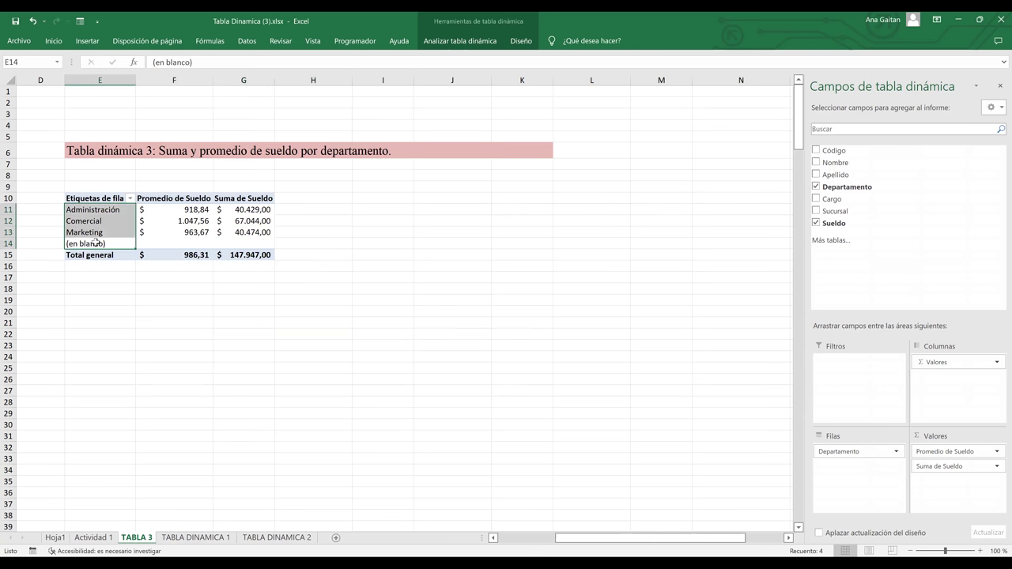
pyautogui.click(95, 242)
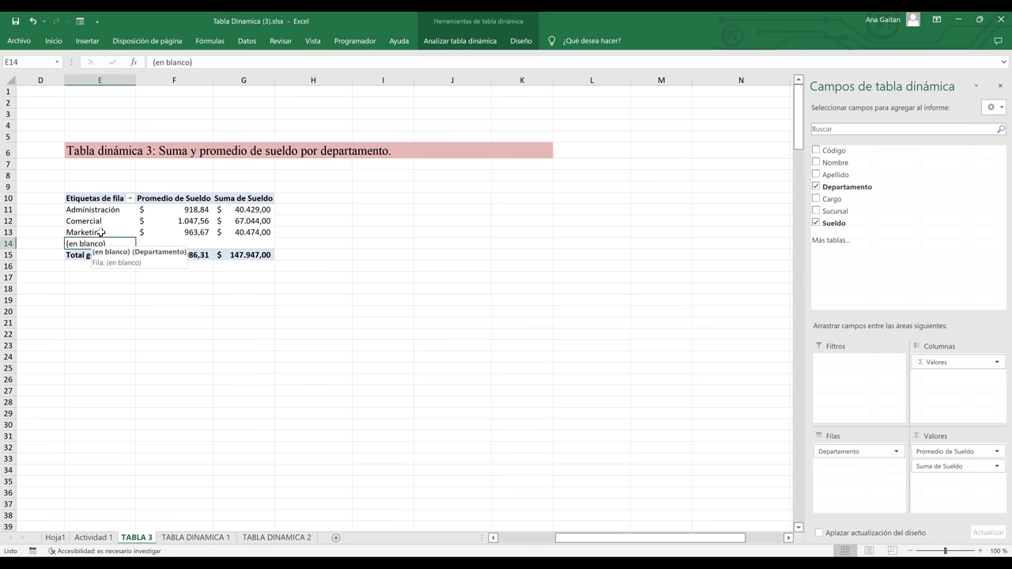
pyautogui.click(101, 232)
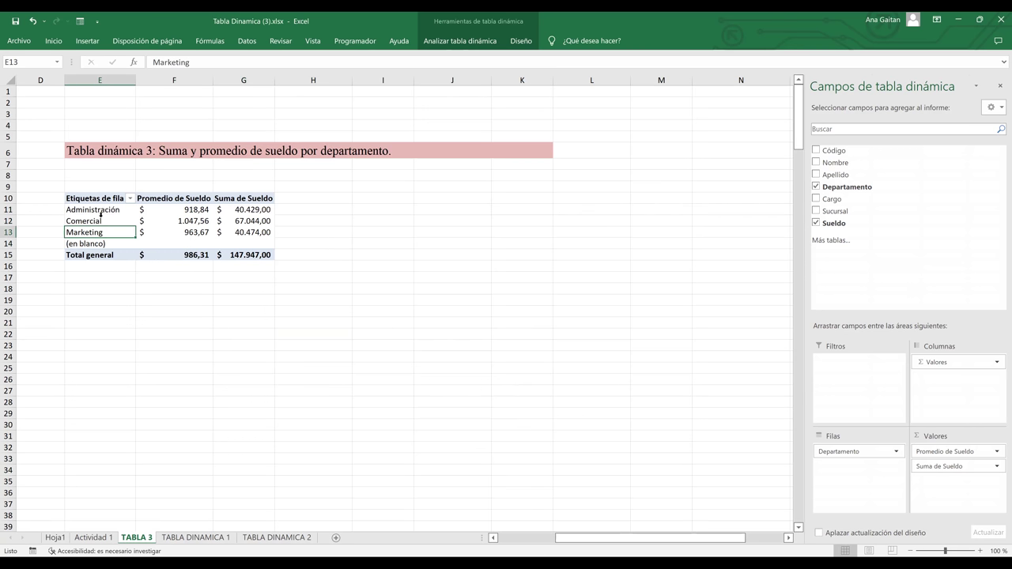
pyautogui.click(100, 213)
pyautogui.click(151, 225)
pyautogui.click(235, 224)
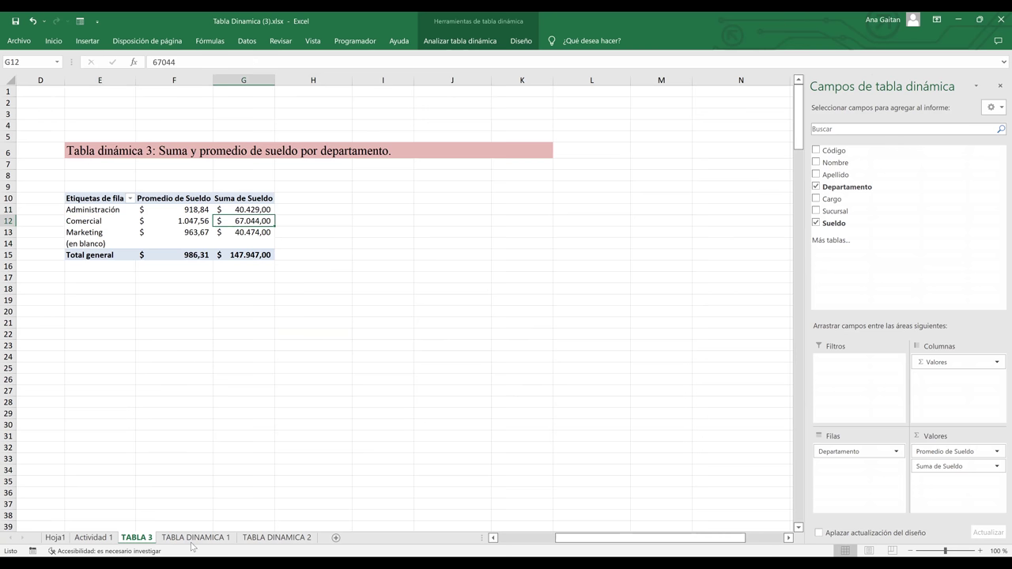
# - Go through the Actividad 1 sheet to TABLA DINAMICA 1 and check the (en blanco) row of its PivotTable
pyautogui.click(92, 538)
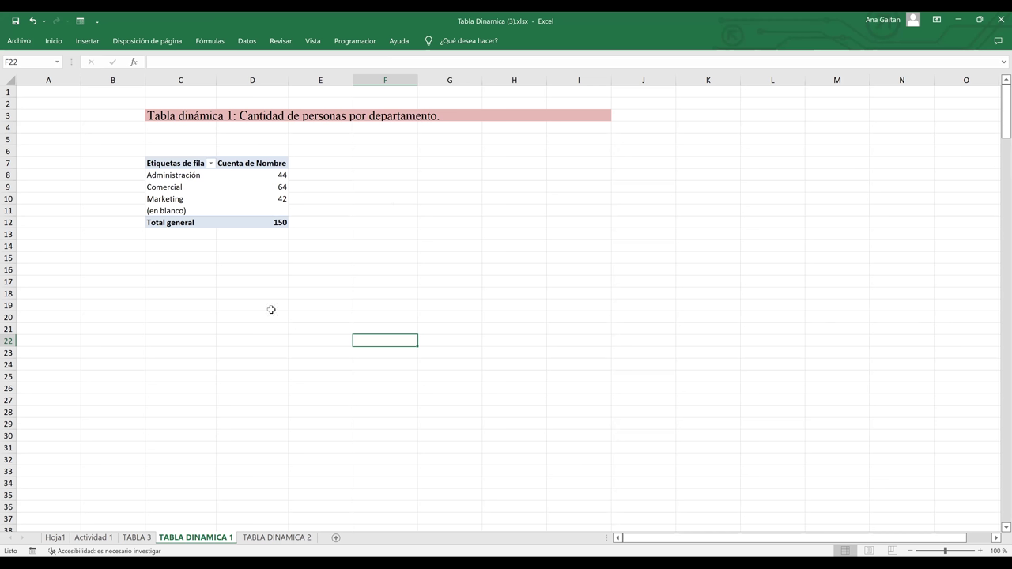
pyautogui.click(174, 211)
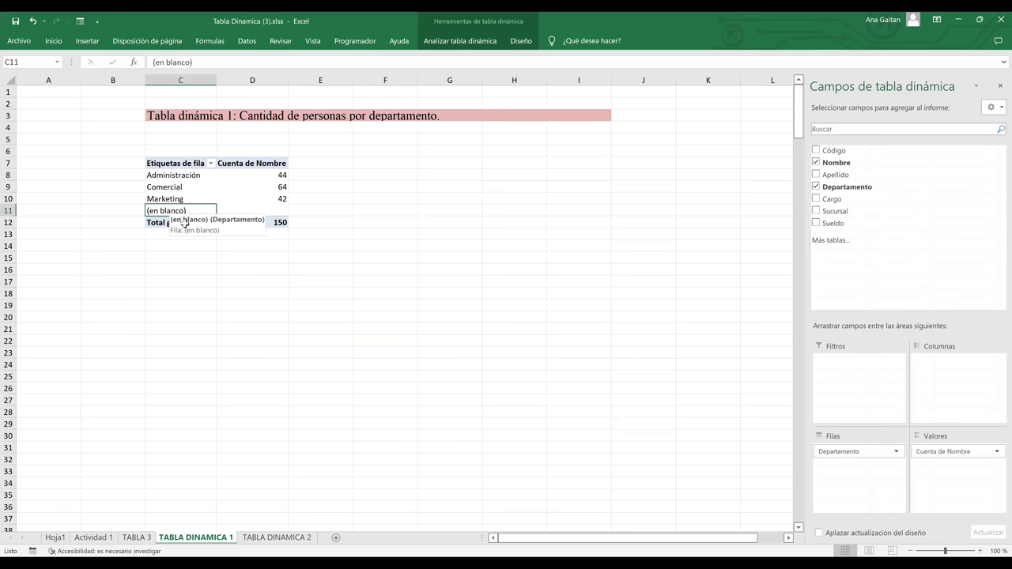
pyautogui.click(338, 303)
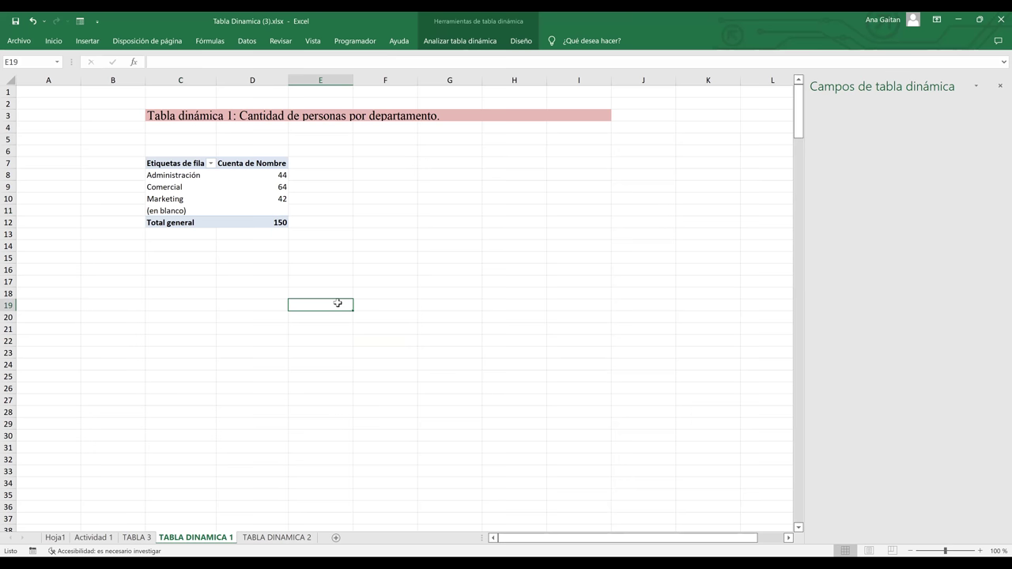